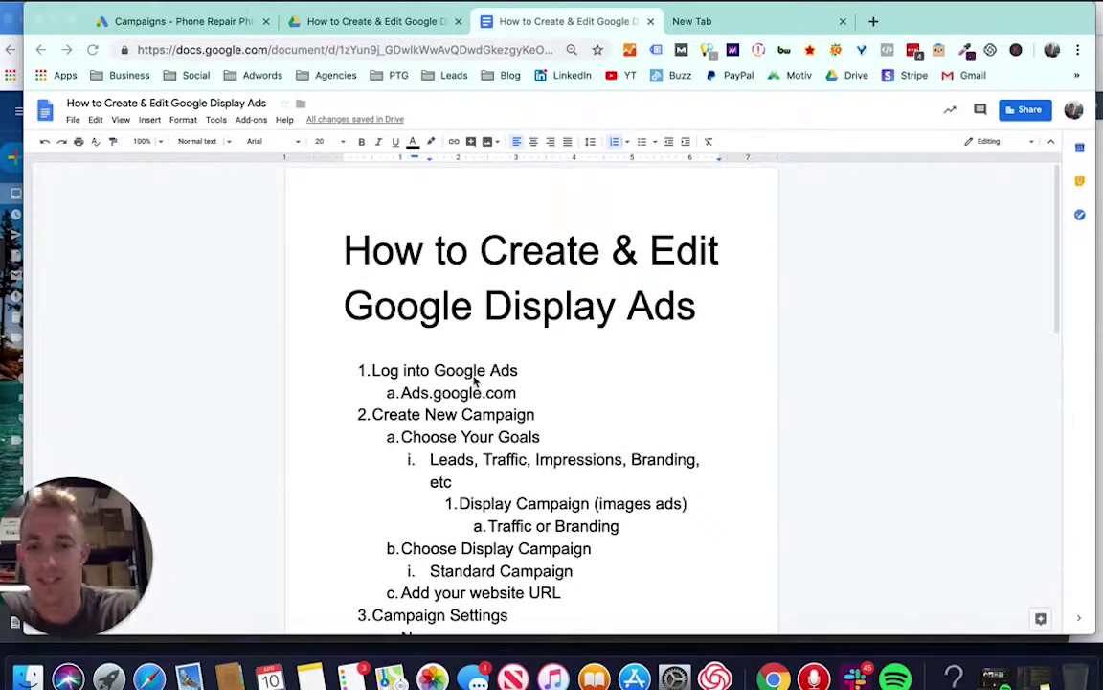
Review the outline on creating and editing Google display ads from its title down to the Tracking section.
{"action": "triple_click", "coordinate": [466, 251]}
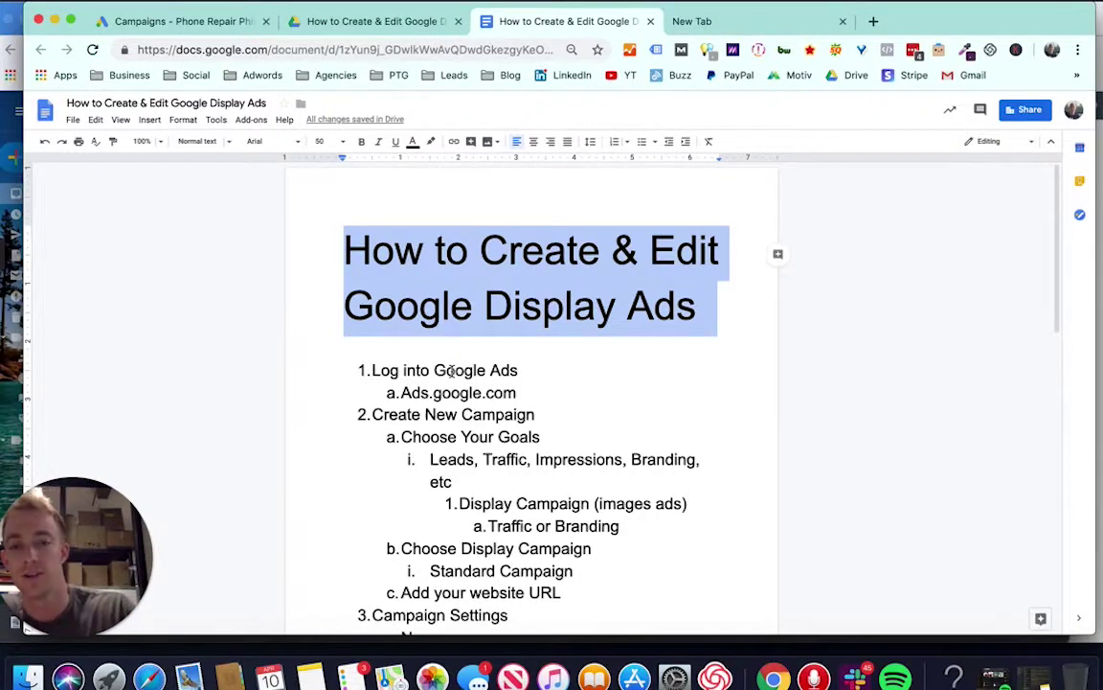
{"action": "scroll", "coordinate": [451, 372], "scroll_direction": "down", "scroll_amount": 5}
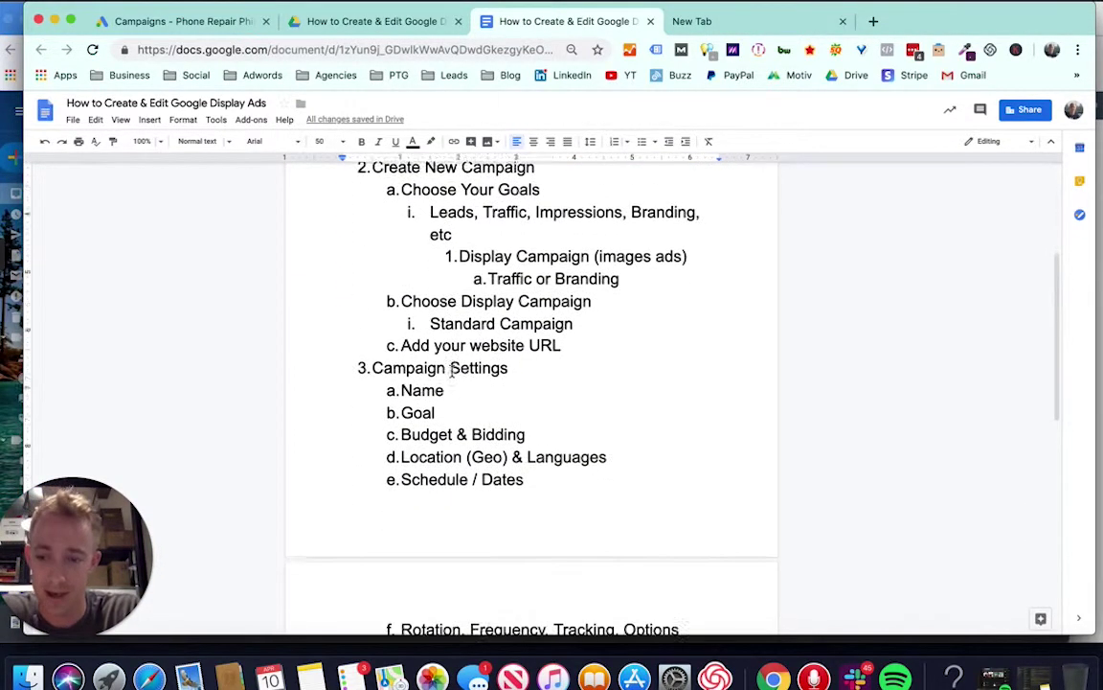
{"action": "scroll", "coordinate": [452, 373], "scroll_direction": "down", "scroll_amount": 1}
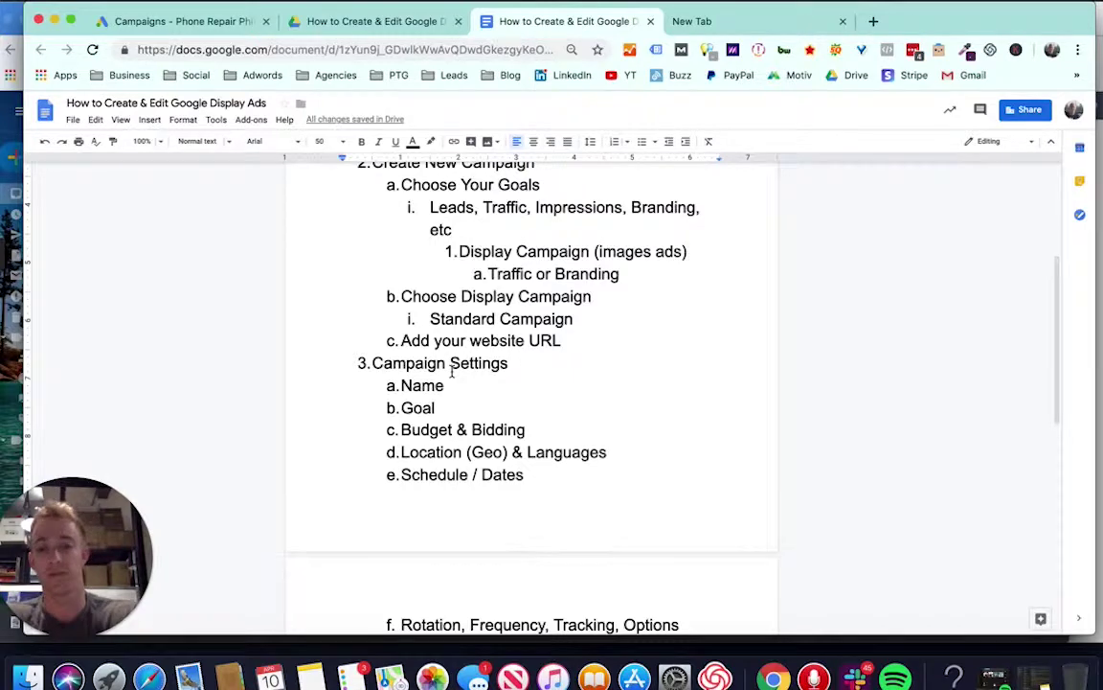
{"action": "scroll", "coordinate": [452, 373], "scroll_direction": "down", "scroll_amount": 2}
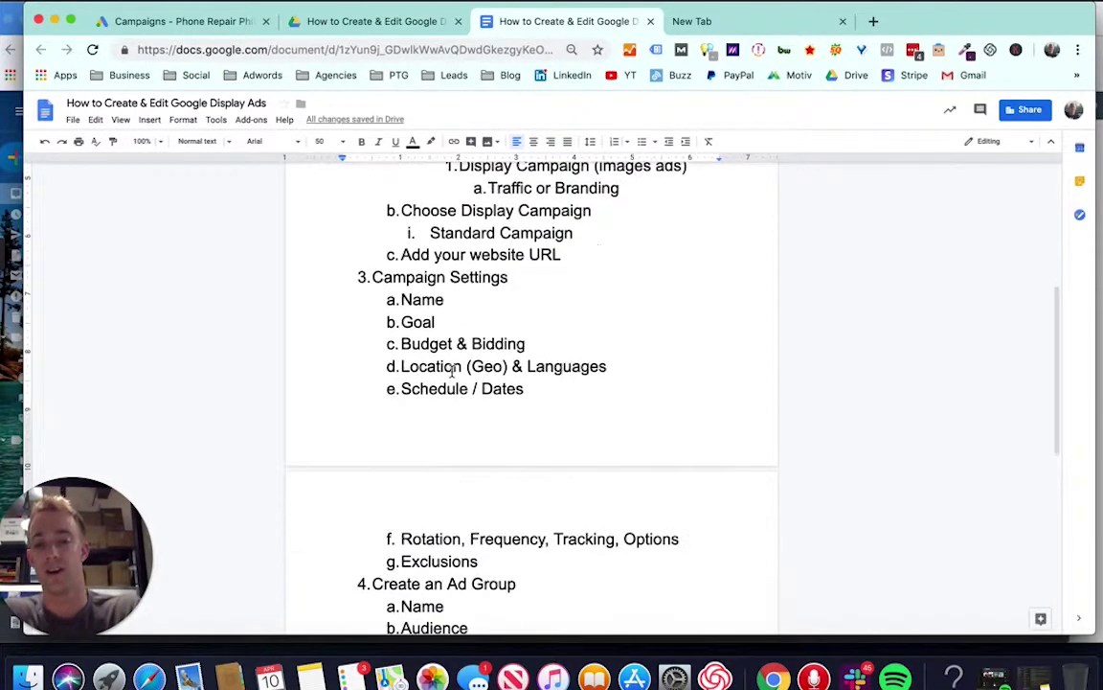
{"action": "scroll", "coordinate": [451, 372], "scroll_direction": "down", "scroll_amount": 6}
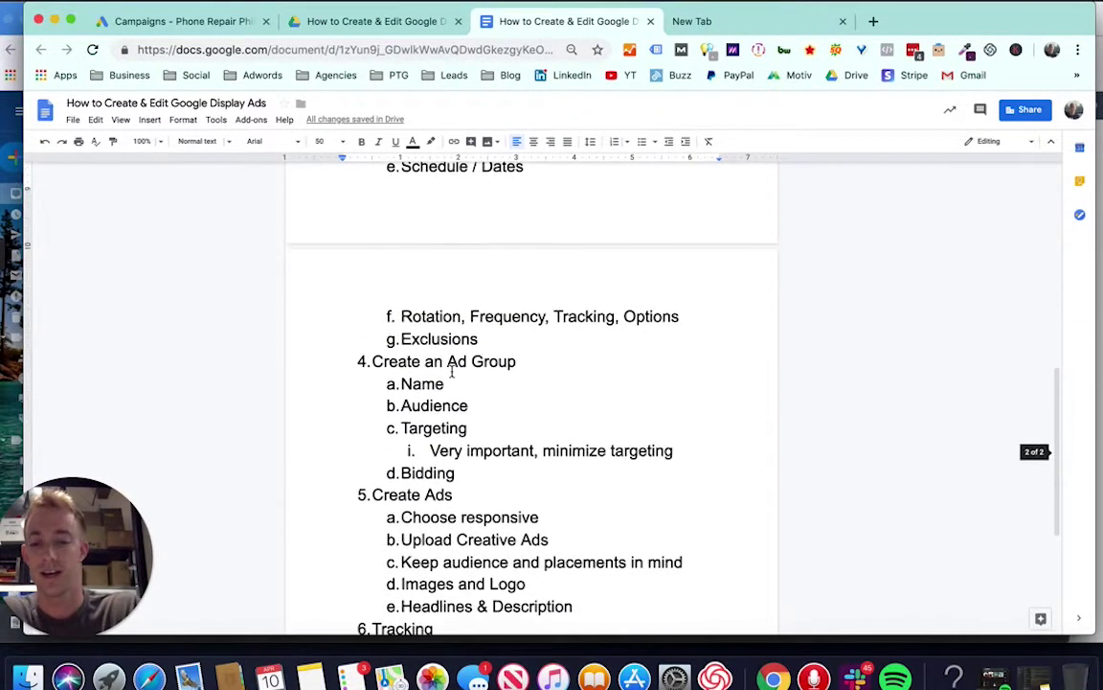
{"action": "scroll", "coordinate": [451, 374], "scroll_direction": "down", "scroll_amount": 1}
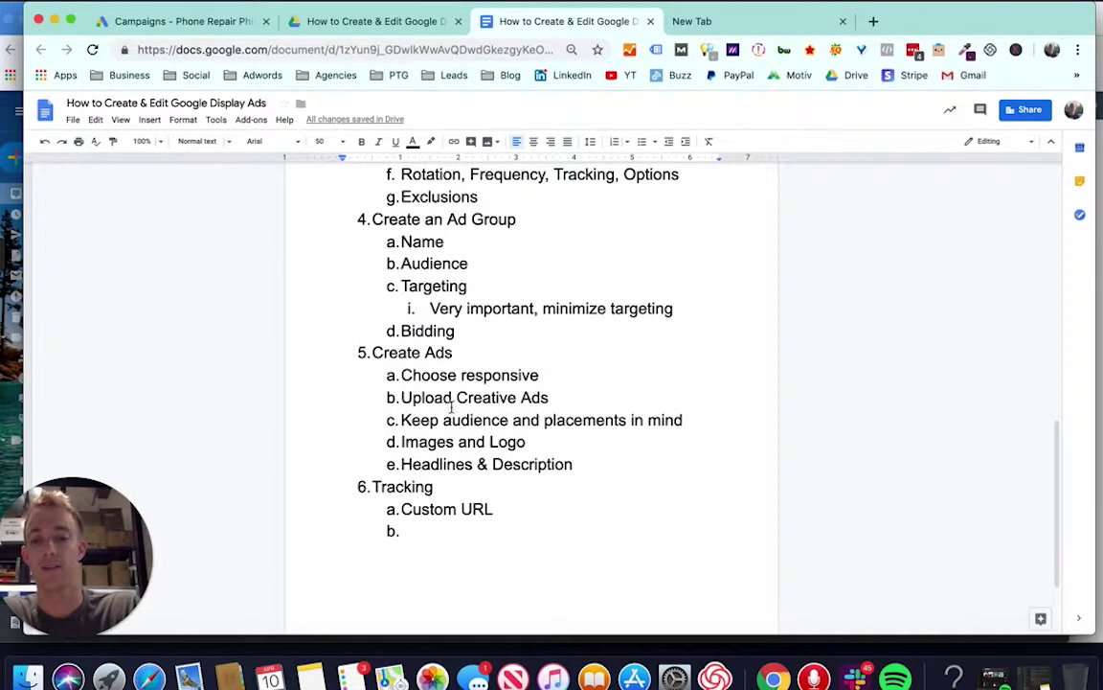
Remove the empty item b after Custom URL in the outline's Tracking section.
{"action": "left_click", "coordinate": [433, 528]}
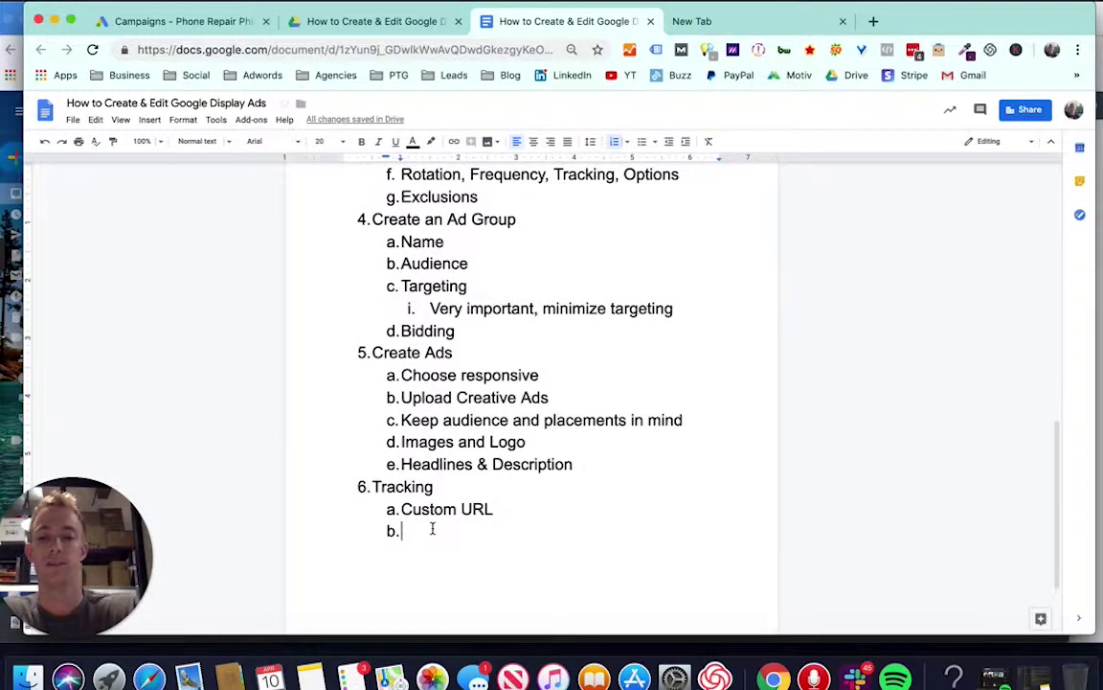
{"action": "key", "text": "BackSpace"}
{"action": "scroll", "coordinate": [532, 383], "scroll_direction": "up", "scroll_amount": 15}
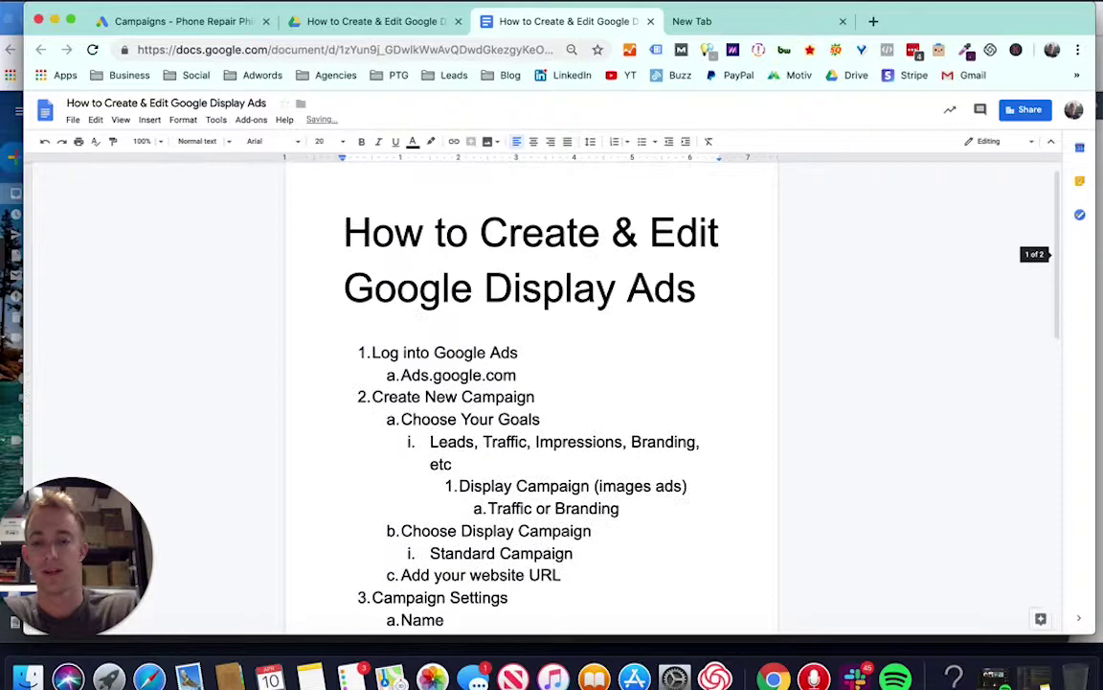
{"action": "scroll", "coordinate": [531, 383], "scroll_direction": "down", "scroll_amount": 1}
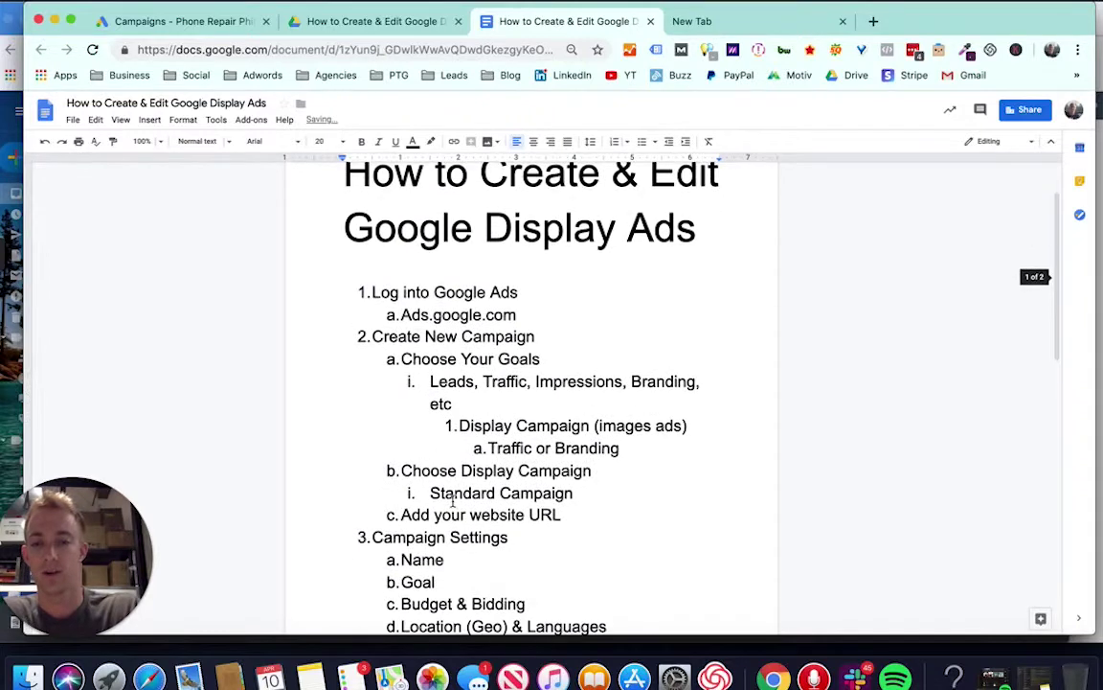
Switch to Google Ads and open the overview of the Momentum manager account.
{"action": "left_click", "coordinate": [191, 21]}
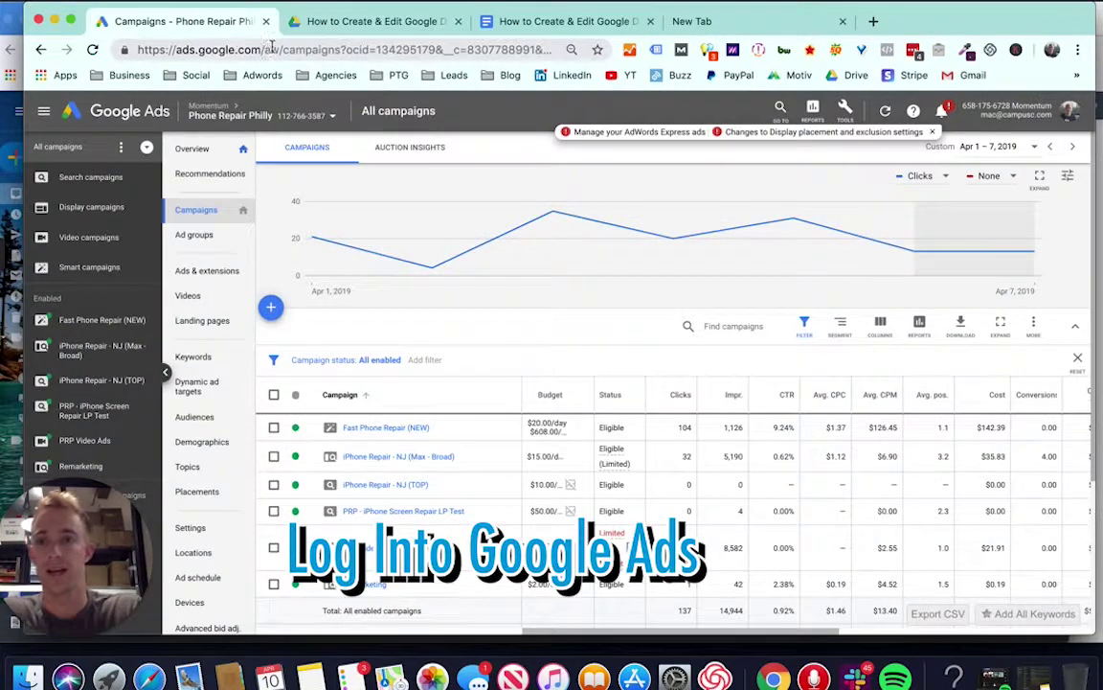
{"action": "left_click", "coordinate": [240, 48]}
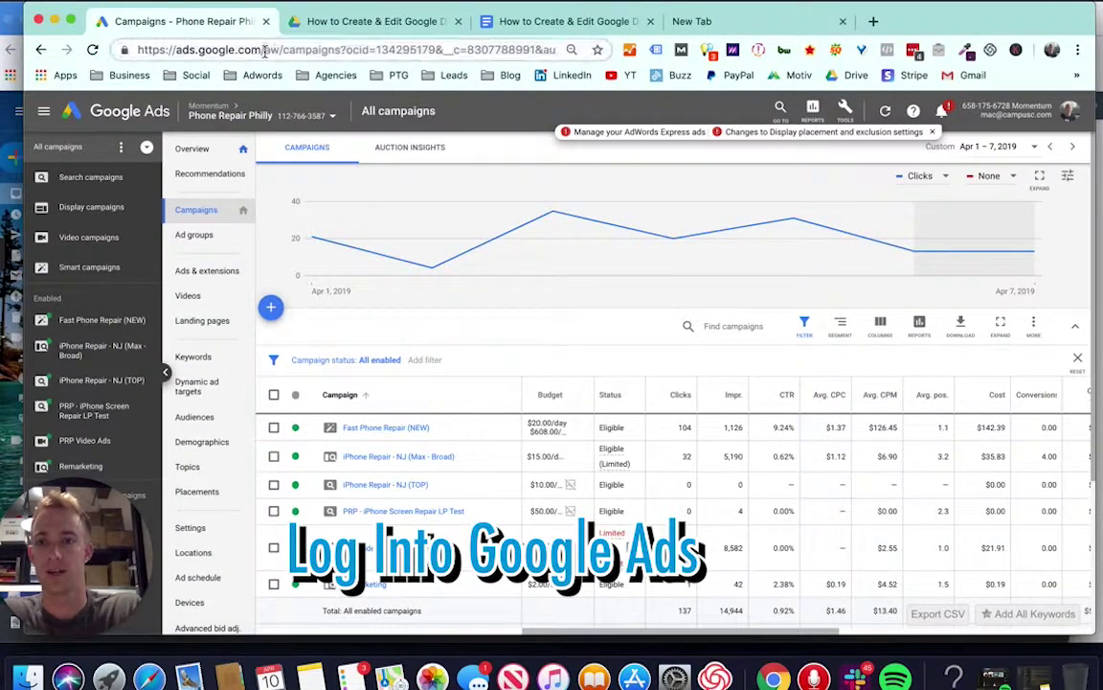
{"action": "left_click", "coordinate": [316, 115]}
{"action": "left_click", "coordinate": [193, 207]}
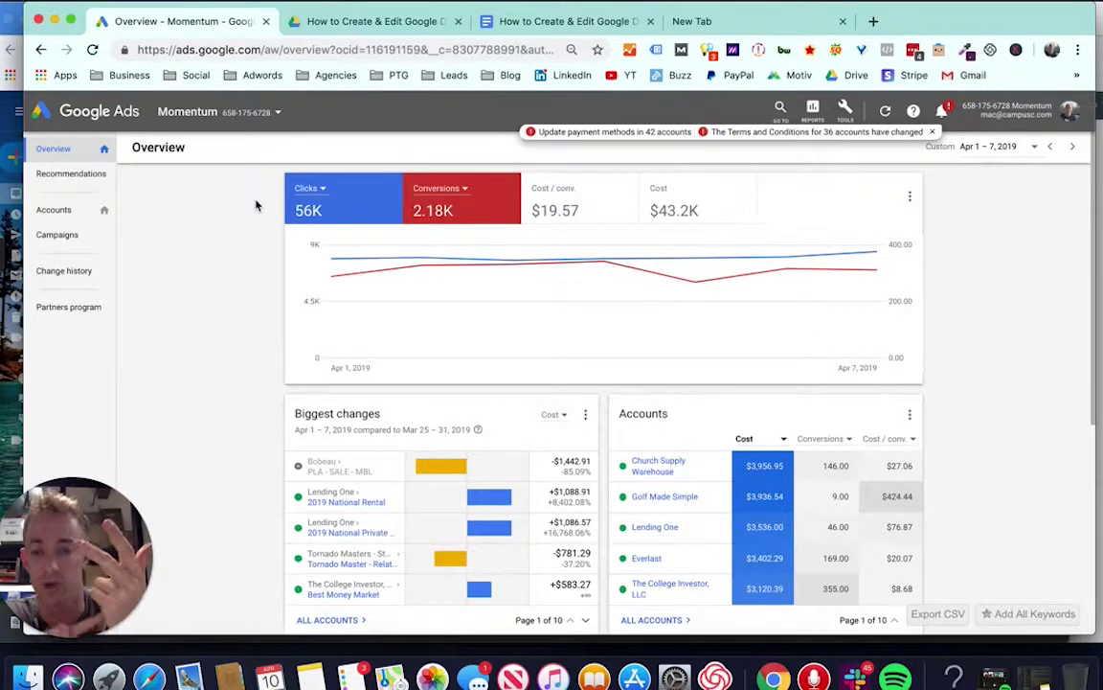
Look through the manager account's campaigns list and its accounts performance list.
{"action": "left_click", "coordinate": [53, 211]}
{"action": "left_click", "coordinate": [59, 235]}
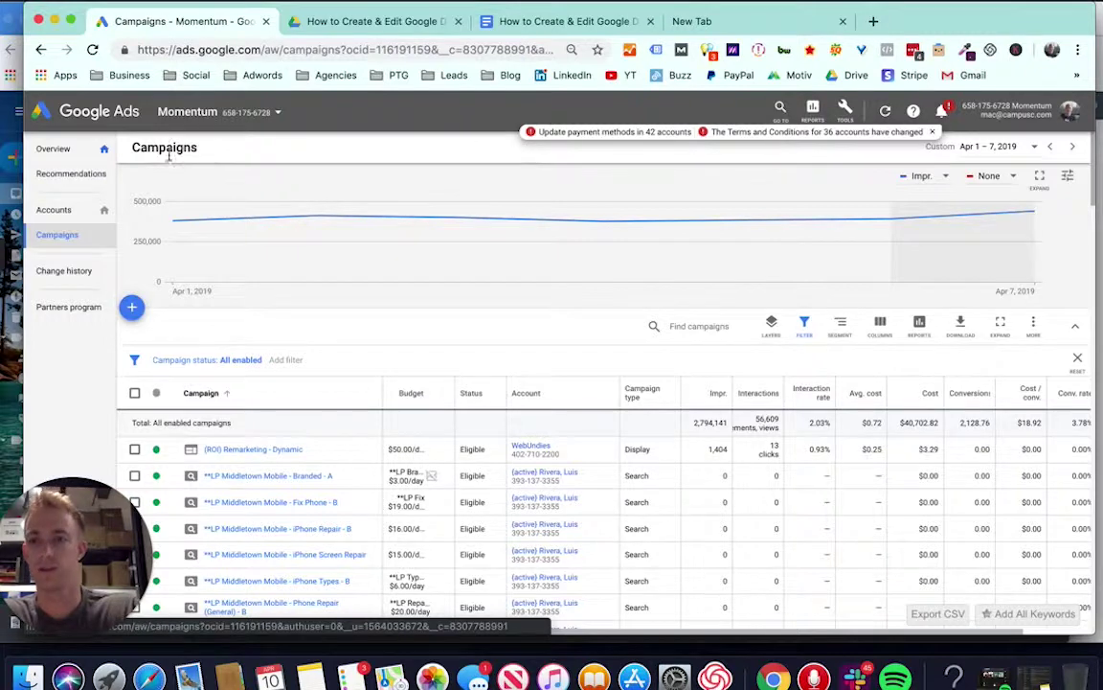
{"action": "left_click", "coordinate": [56, 210]}
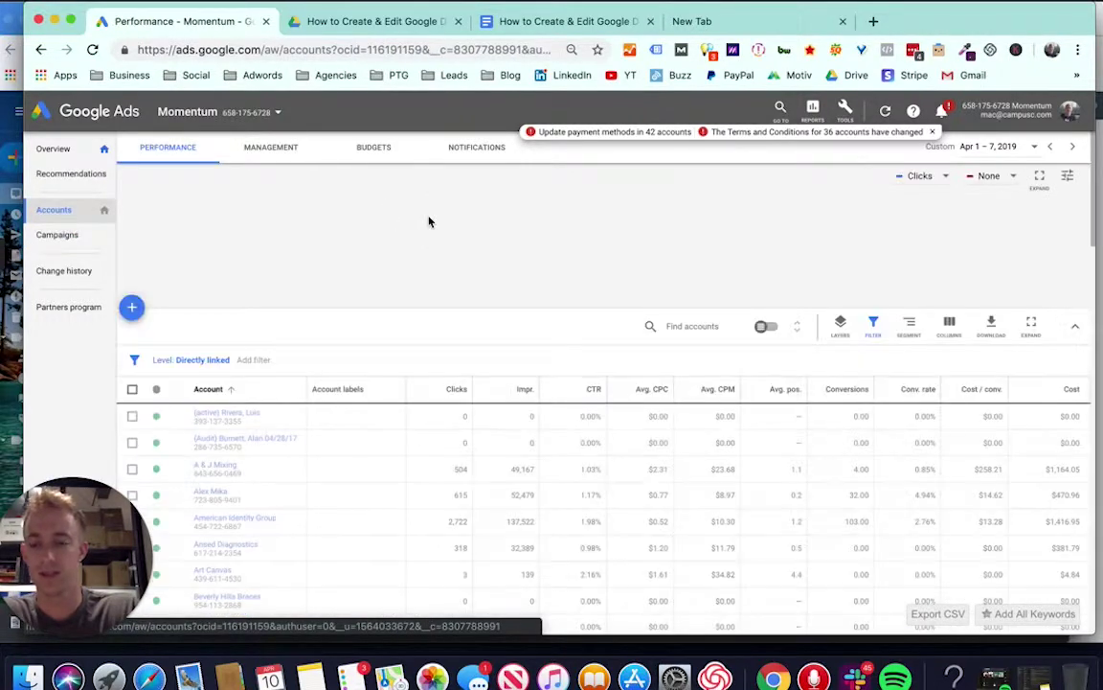
{"action": "left_click", "coordinate": [781, 107]}
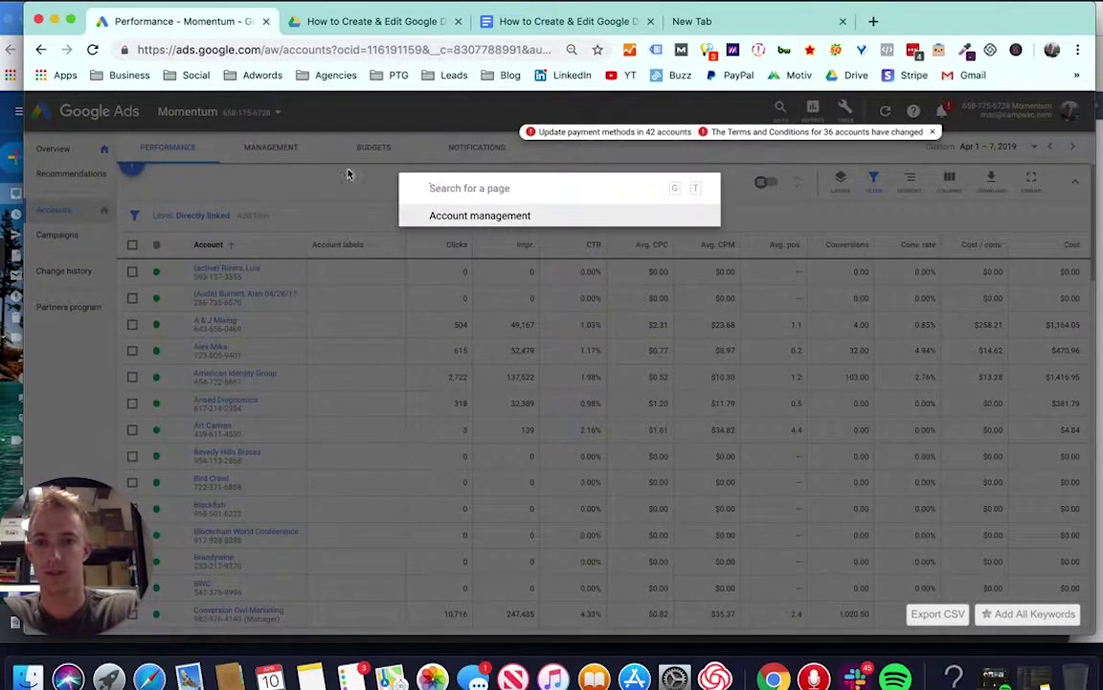
{"action": "left_click", "coordinate": [312, 158]}
Switch to the Phone Repair Philly account and open its campaigns list.
{"action": "left_click", "coordinate": [187, 111]}
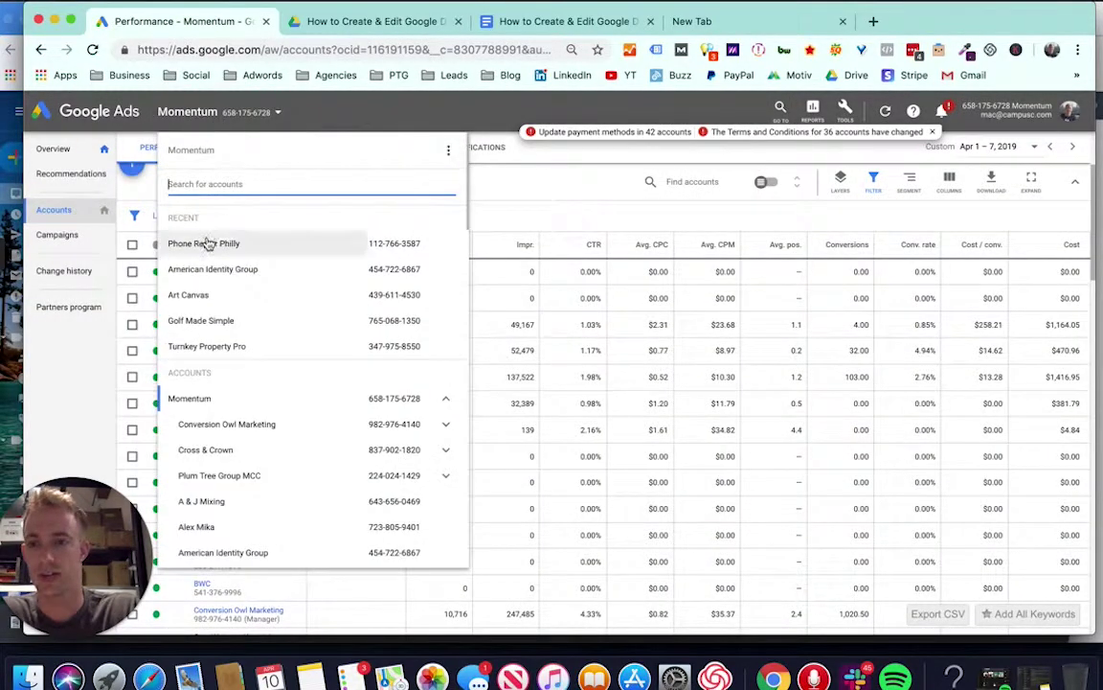
{"action": "left_click", "coordinate": [208, 241]}
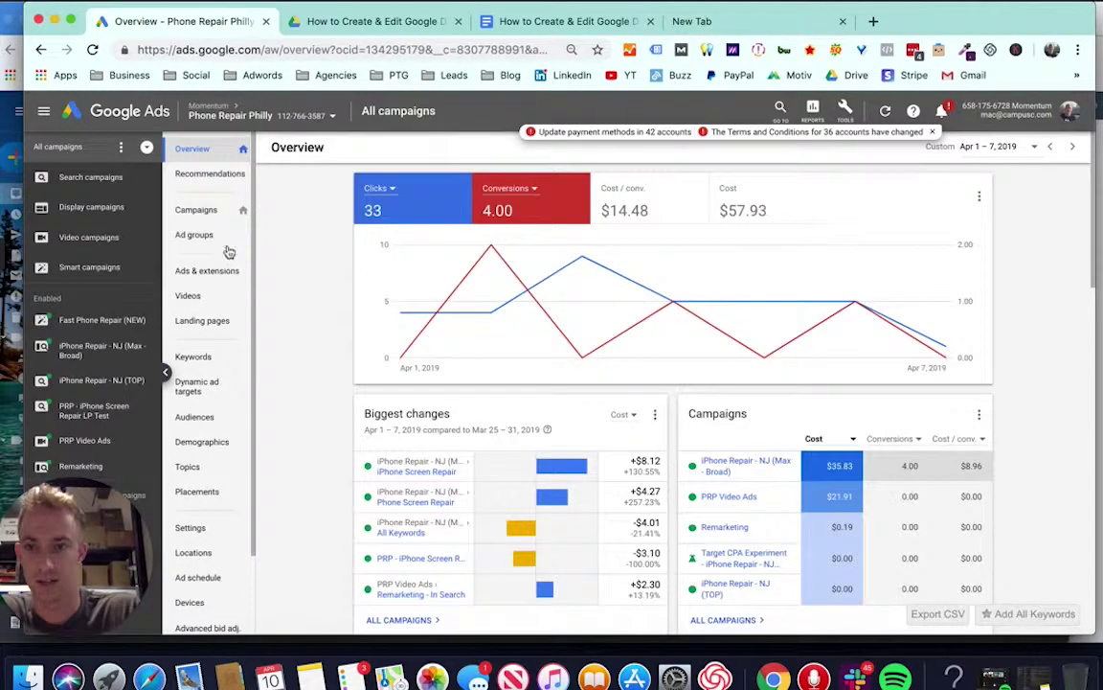
{"action": "left_click", "coordinate": [203, 215]}
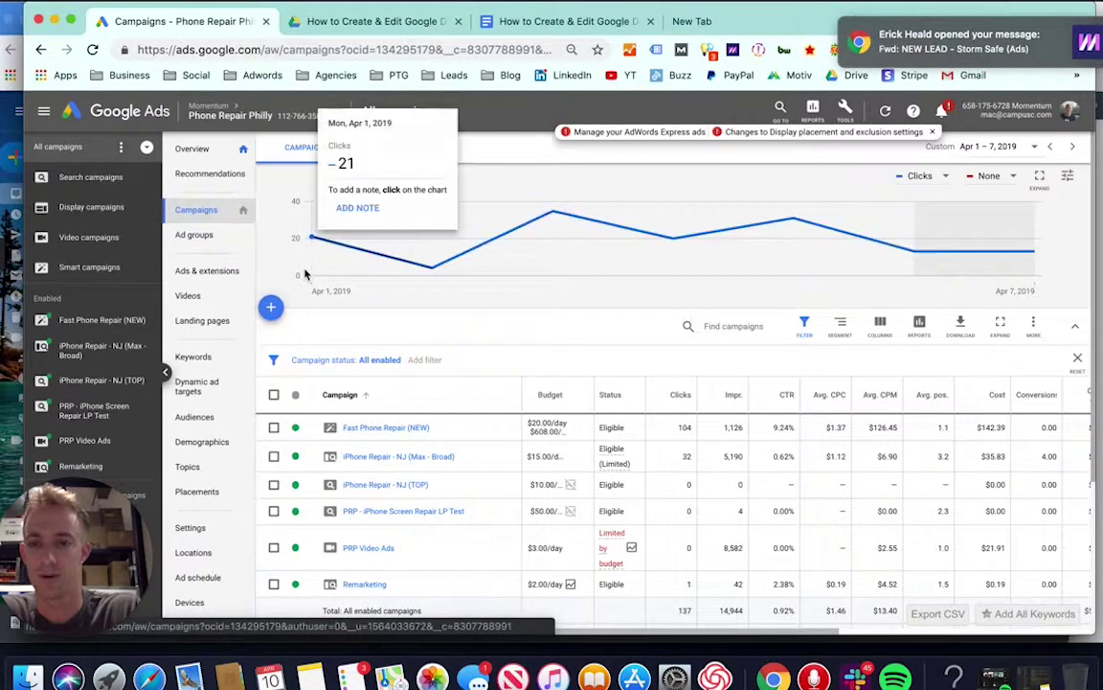
{"action": "scroll", "coordinate": [342, 338], "scroll_direction": "down", "scroll_amount": 1}
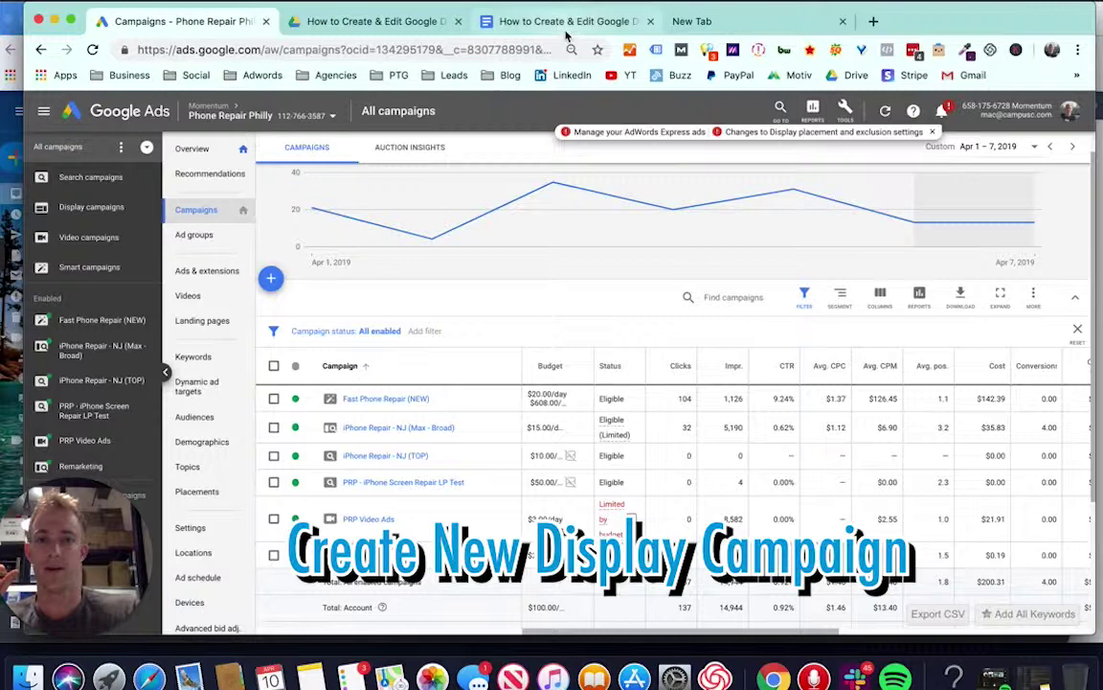
Consult the Create New Campaign section of the Google Docs outline and return to Google Ads.
{"action": "left_click", "coordinate": [512, 23]}
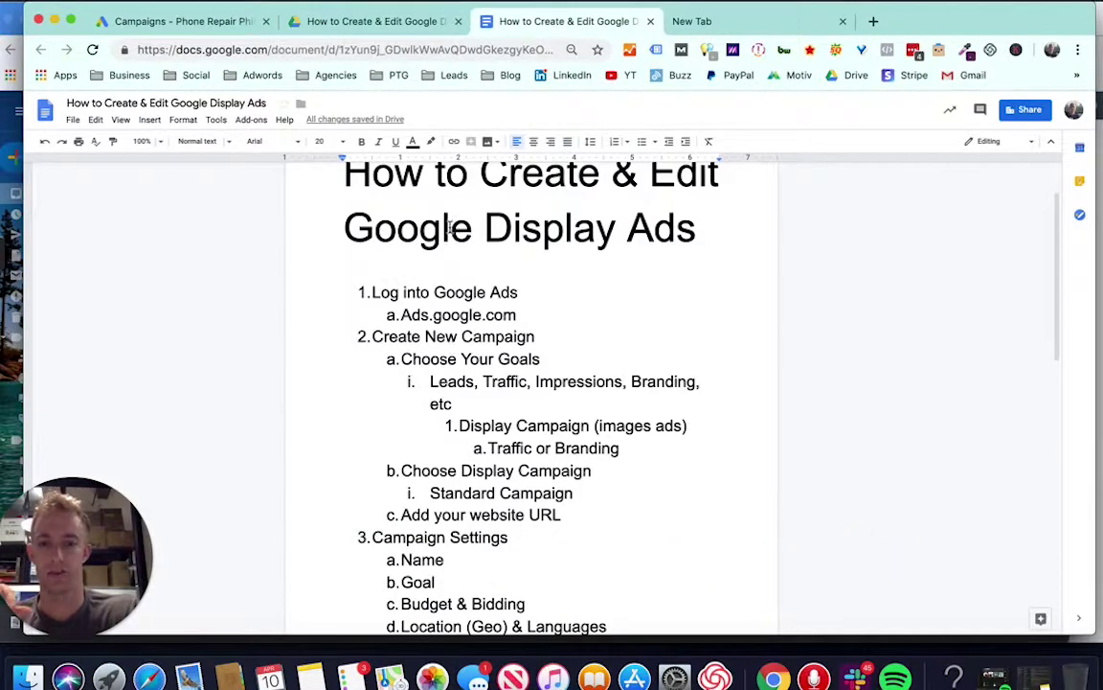
{"action": "left_click", "coordinate": [153, 23]}
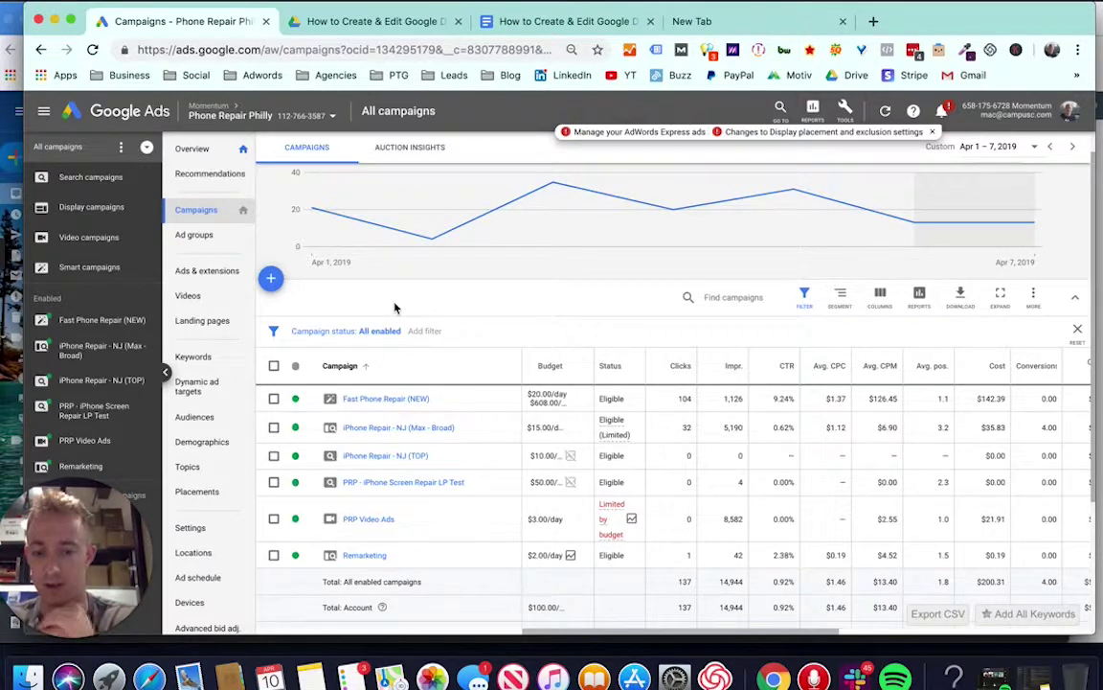
Start a new campaign with Website traffic as the goal and Display as the campaign type.
{"action": "left_click", "coordinate": [271, 278]}
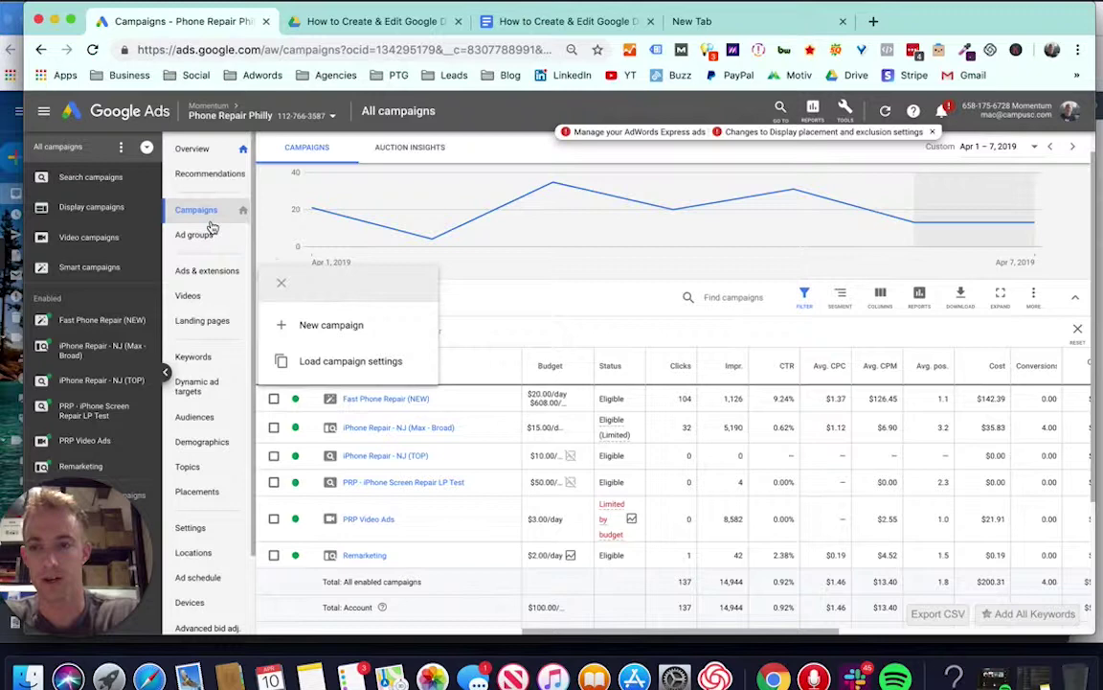
{"action": "left_click", "coordinate": [317, 329]}
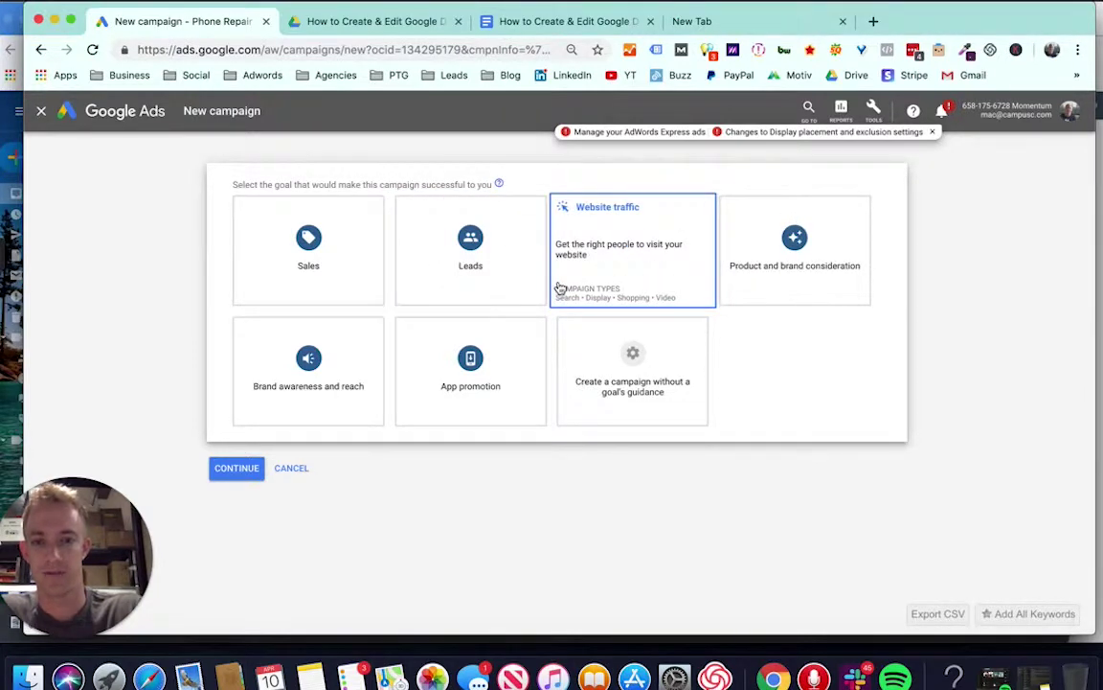
{"action": "left_click", "coordinate": [631, 268]}
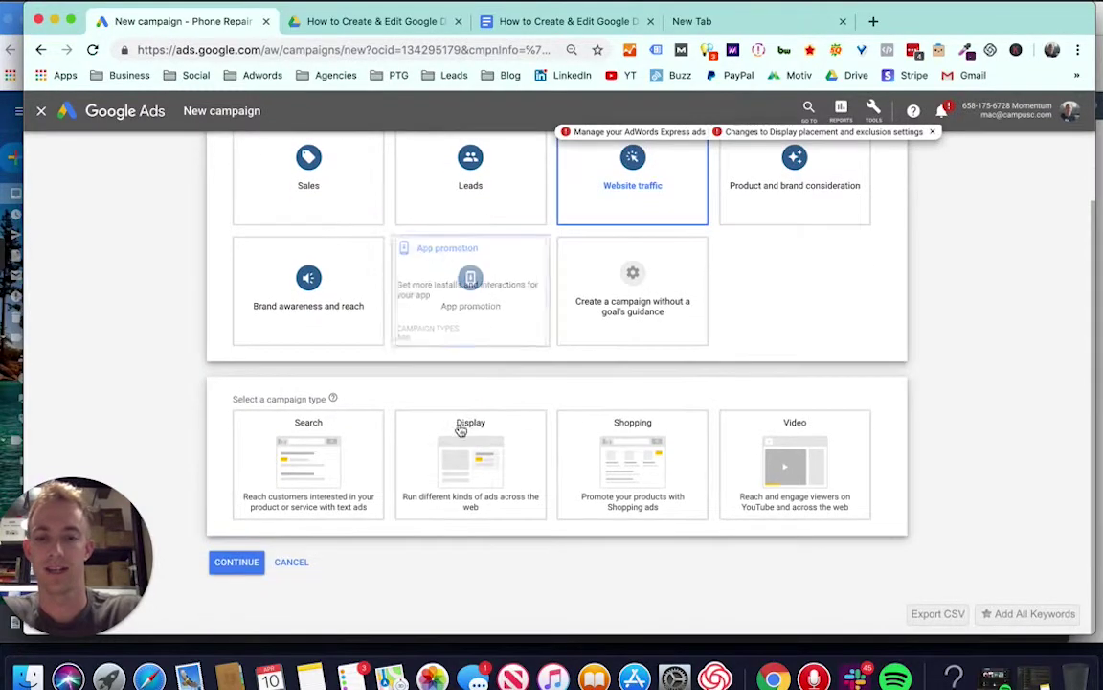
{"action": "left_click", "coordinate": [458, 446]}
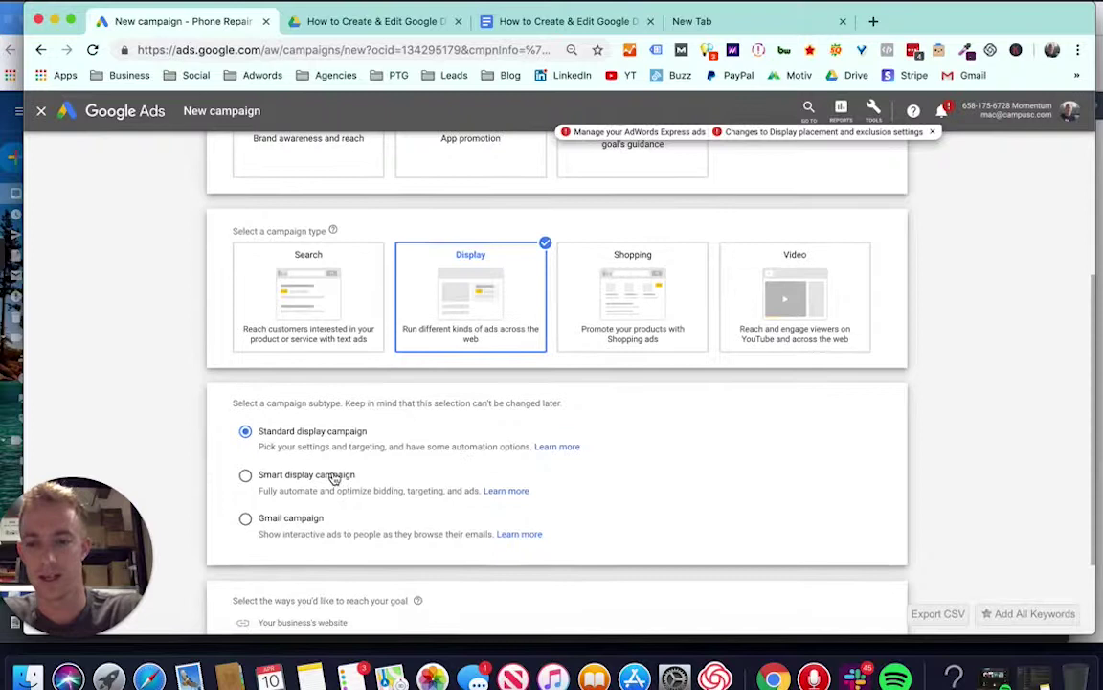
Choose the Standard display campaign subtype, enter phonerepairphilly.com as the business website, and continue to the campaign settings.
{"action": "left_click", "coordinate": [326, 476]}
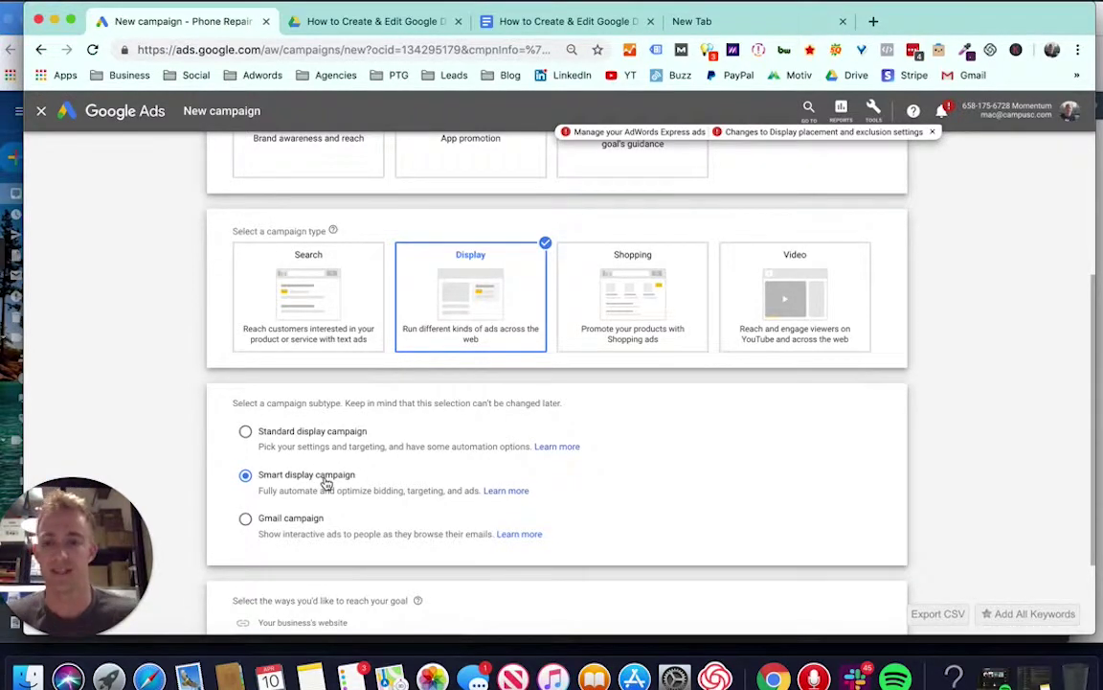
{"action": "left_click", "coordinate": [305, 431]}
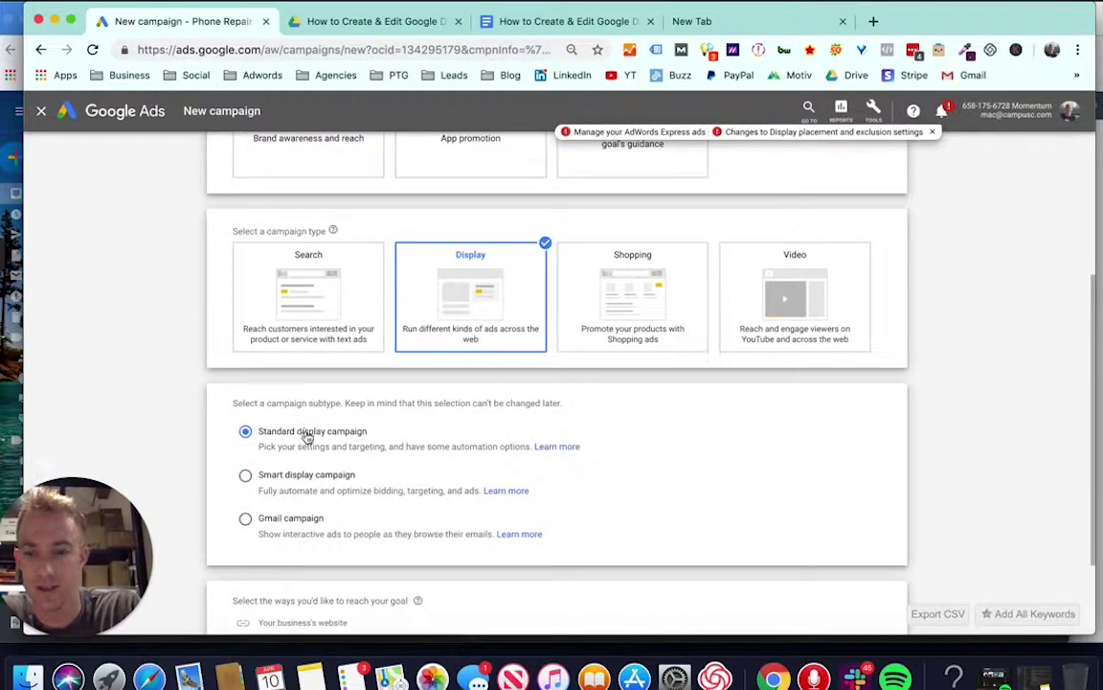
{"action": "scroll", "coordinate": [312, 446], "scroll_direction": "down", "scroll_amount": 2}
{"action": "left_click", "coordinate": [295, 516]}
{"action": "type", "text": "phonerepairphilly.com"}
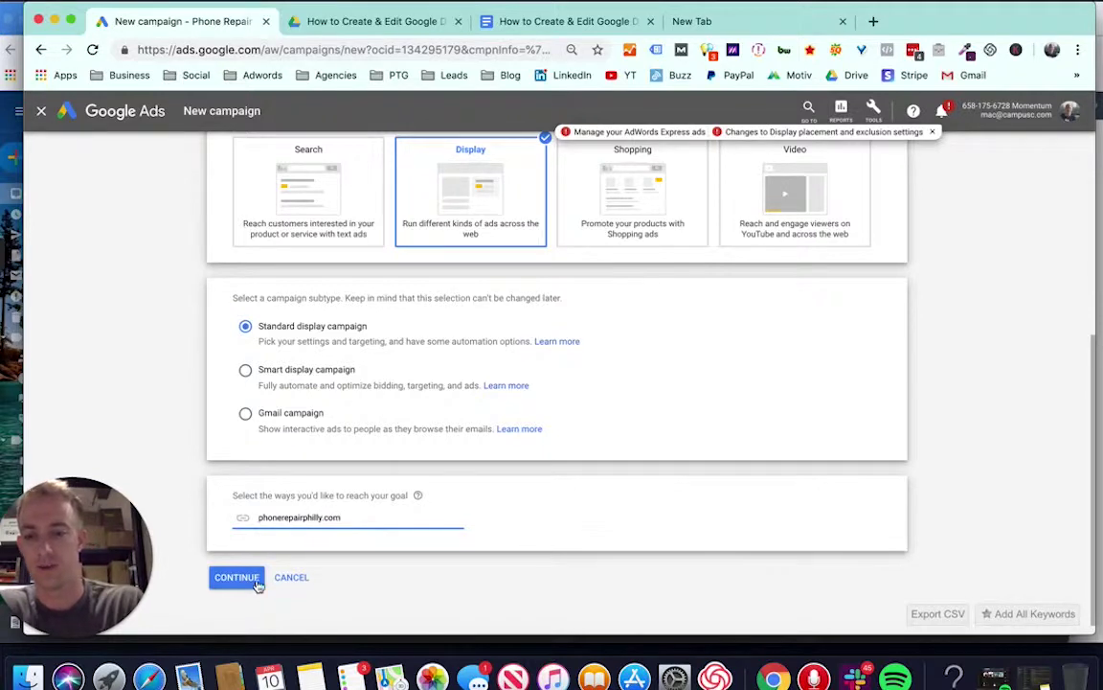
{"action": "left_click", "coordinate": [237, 577]}
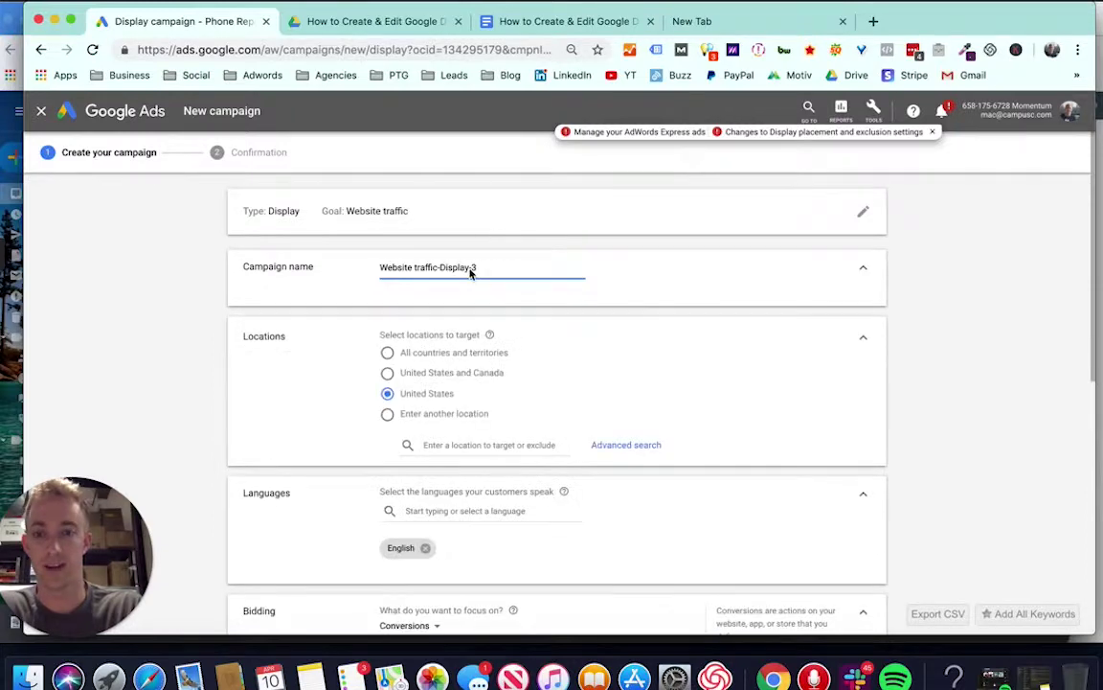
Name the campaign "TEST - Local 10 Miles (Intent Campaign) - Responsive".
{"action": "triple_click", "coordinate": [468, 268]}
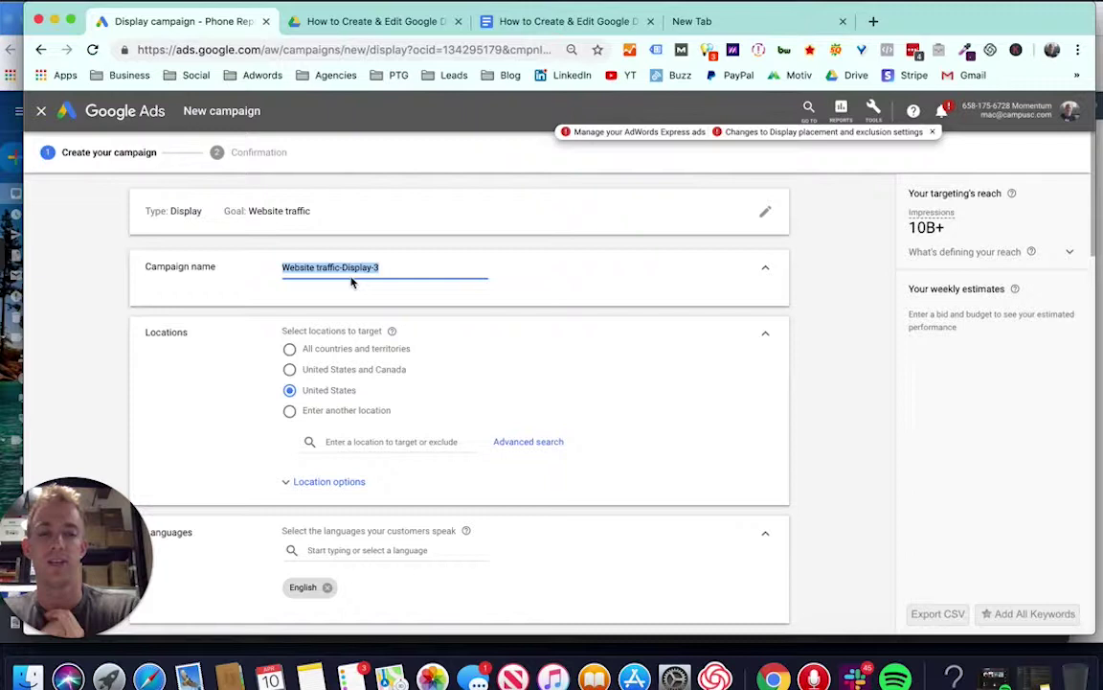
{"action": "type", "text": "T"}
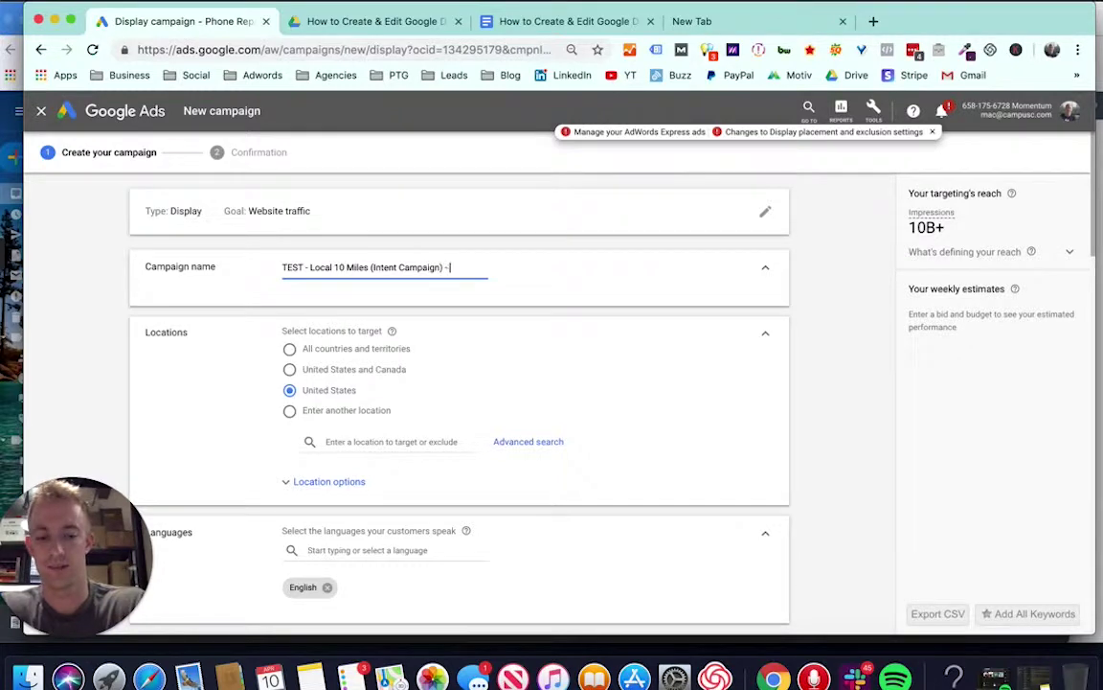
{"action": "type", "text": "Respons"}
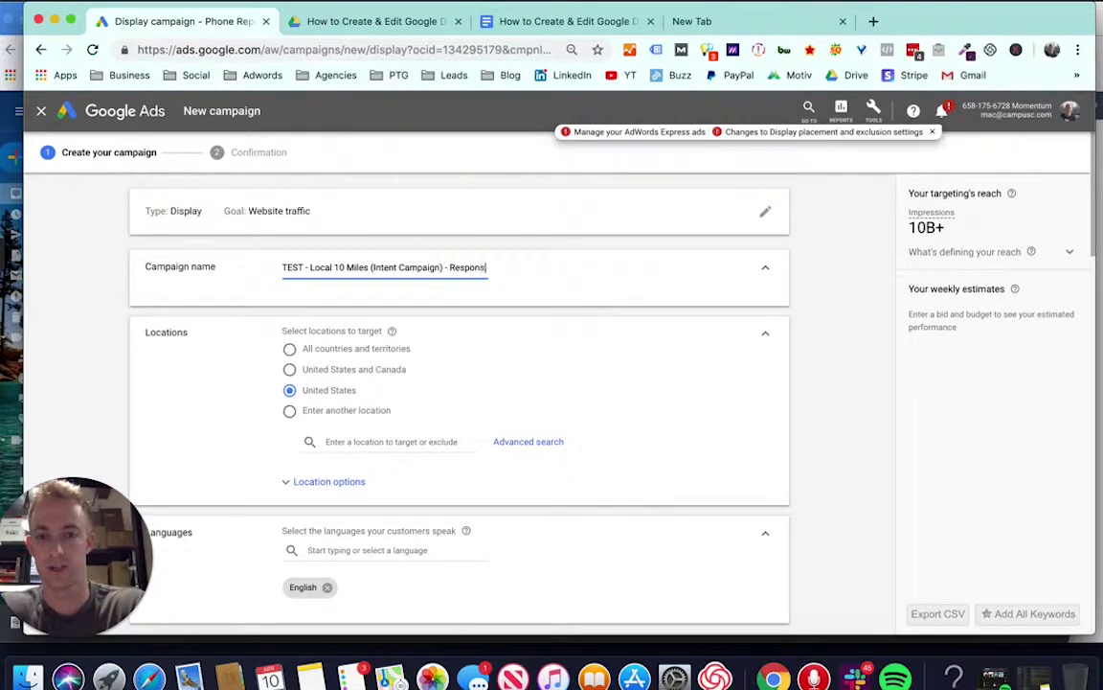
{"action": "type", "text": "ive"}
Target the Philadelphia PA, United States Nielsen DMA region as a custom location instead of the whole country.
{"action": "left_click", "coordinate": [332, 411]}
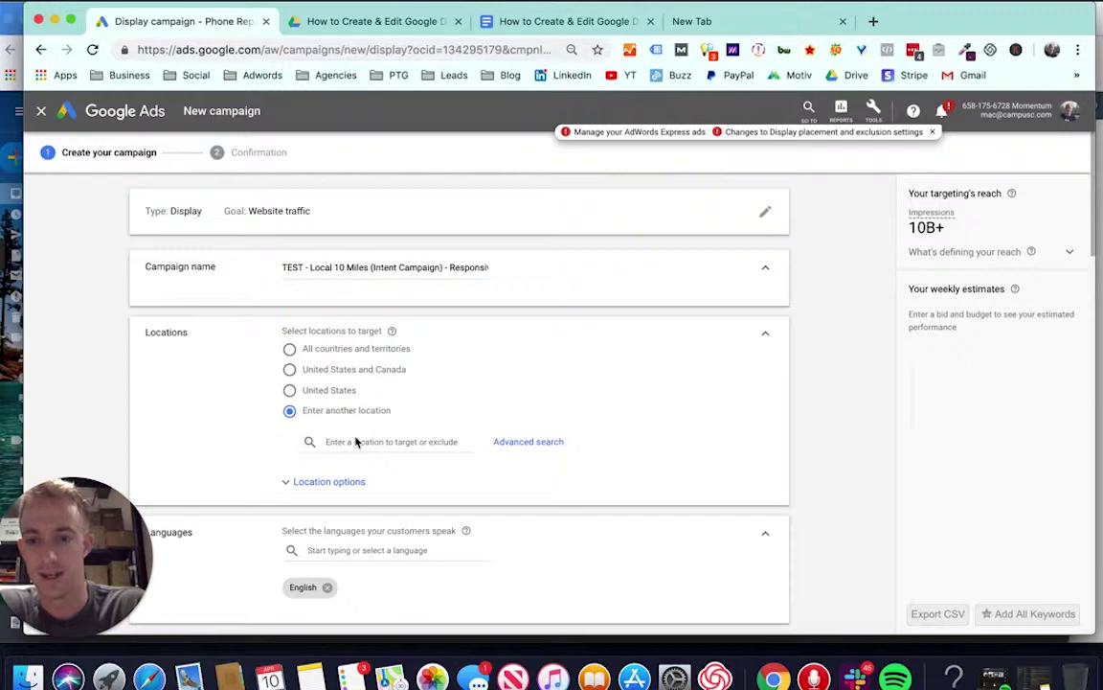
{"action": "left_click", "coordinate": [354, 441]}
{"action": "type", "text": "philade"}
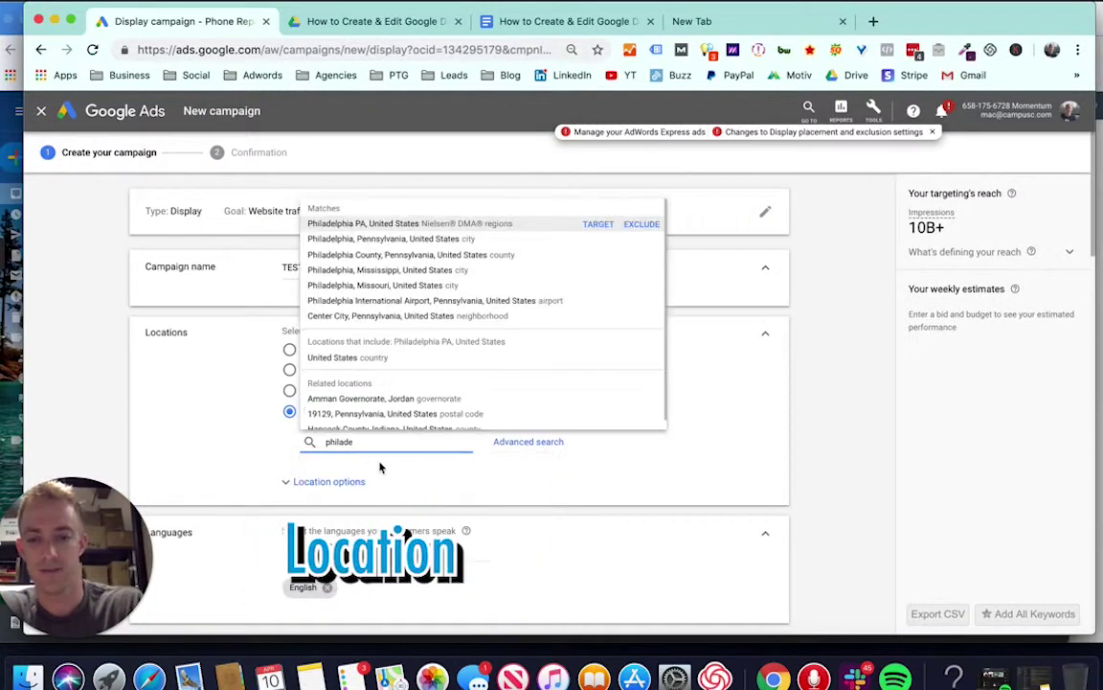
{"action": "left_click", "coordinate": [597, 224]}
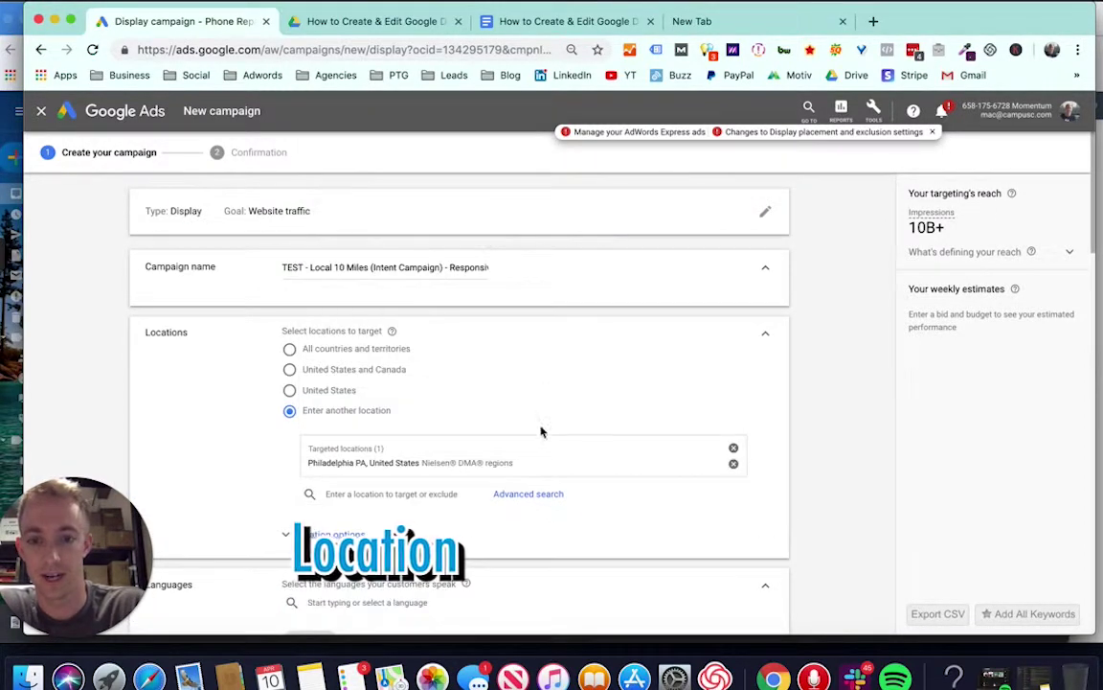
Add a radius target of 20 mi around Google My Business within 19123, Pennsylvania, United States through the advanced location search.
{"action": "left_click", "coordinate": [533, 496]}
{"action": "left_click", "coordinate": [297, 201]}
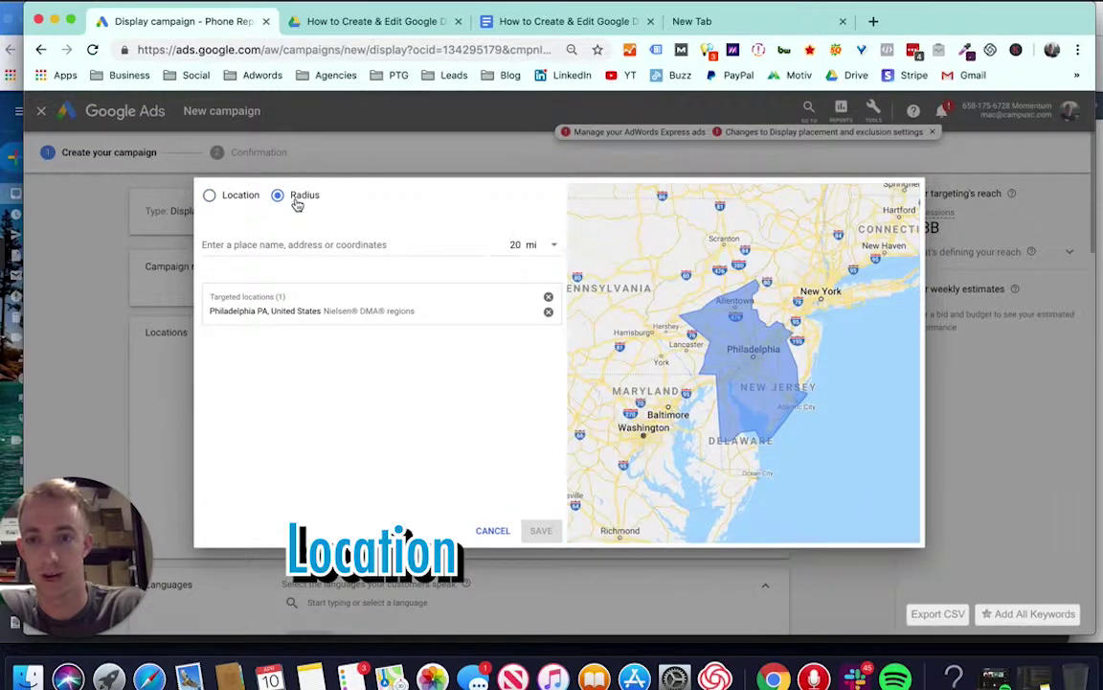
{"action": "left_click", "coordinate": [320, 245]}
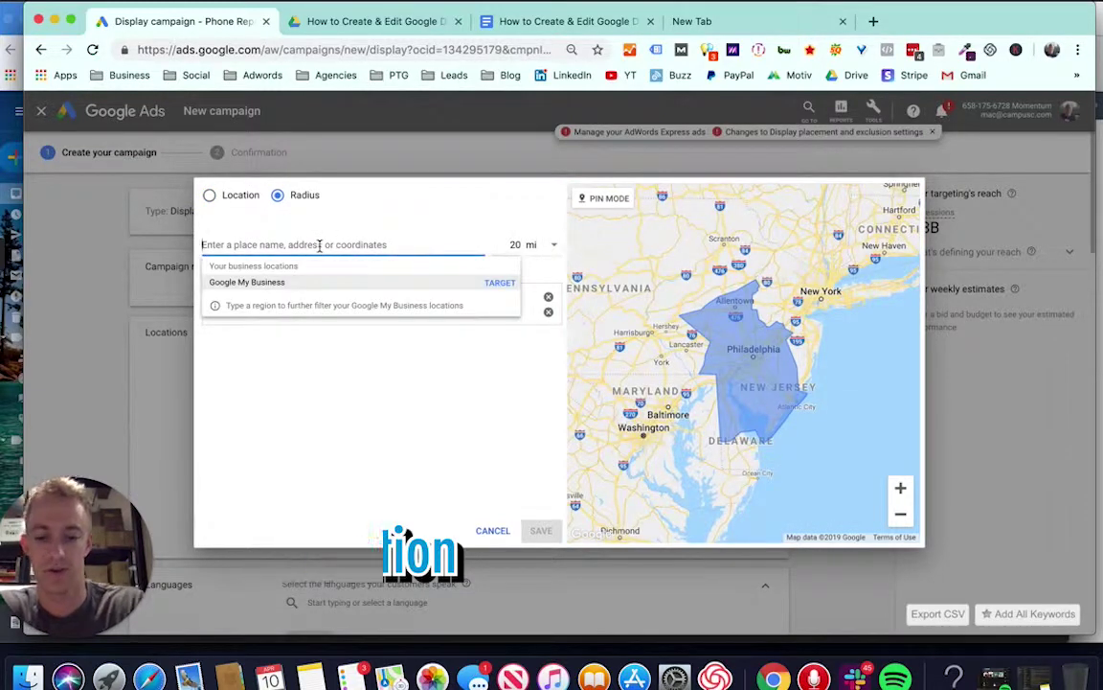
{"action": "type", "text": "19123"}
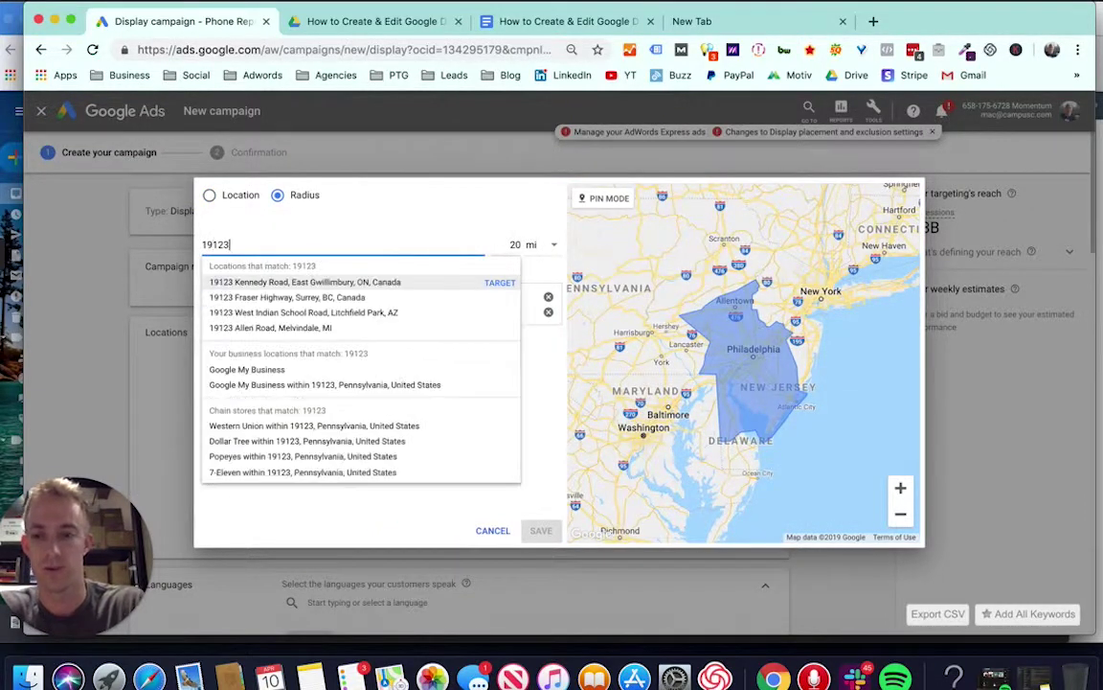
{"action": "double_click", "coordinate": [251, 240]}
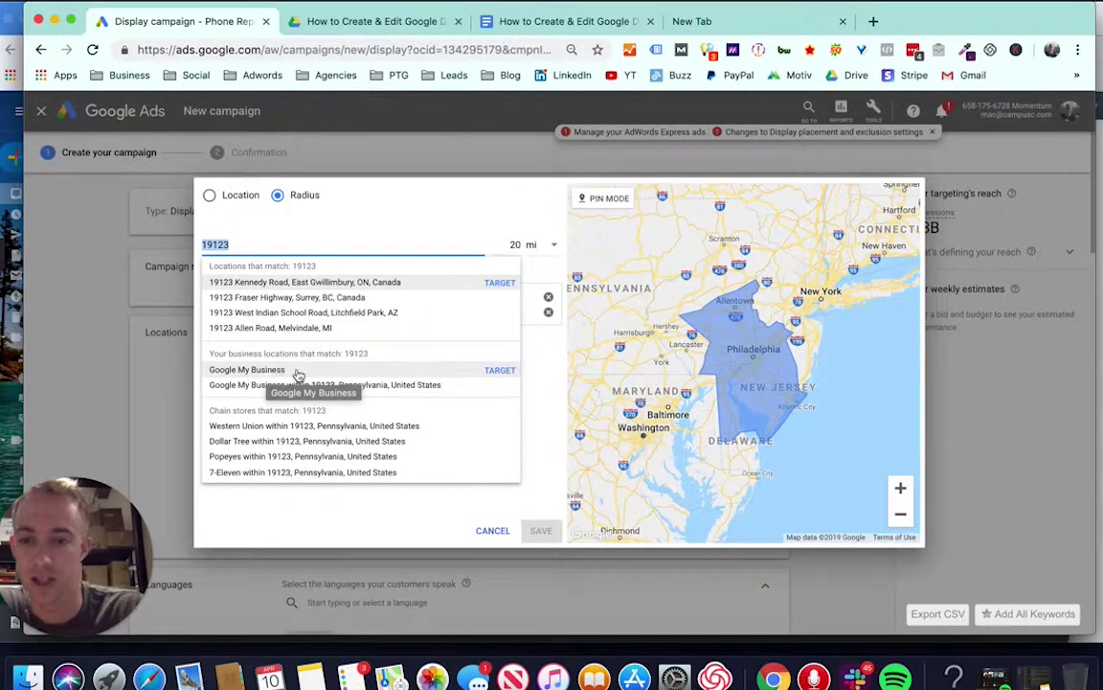
{"action": "left_click", "coordinate": [499, 386]}
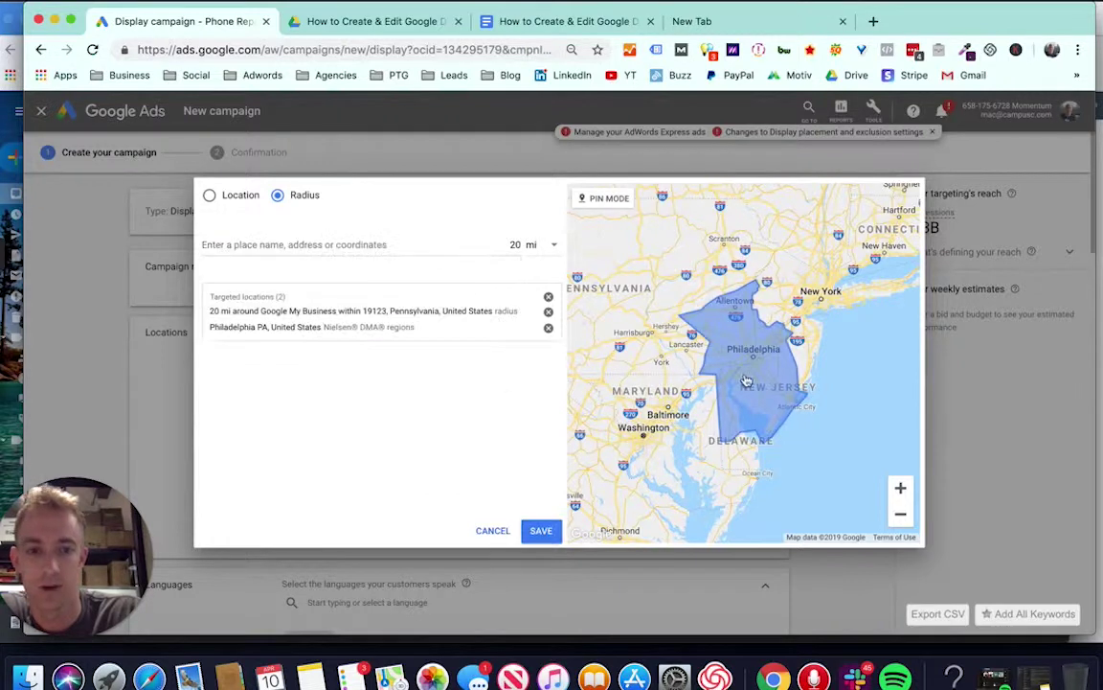
Check the target radius of the Google My Business location, keep it at 20 mi, and save the targeted locations.
{"action": "left_click", "coordinate": [421, 241]}
{"action": "left_click", "coordinate": [411, 376]}
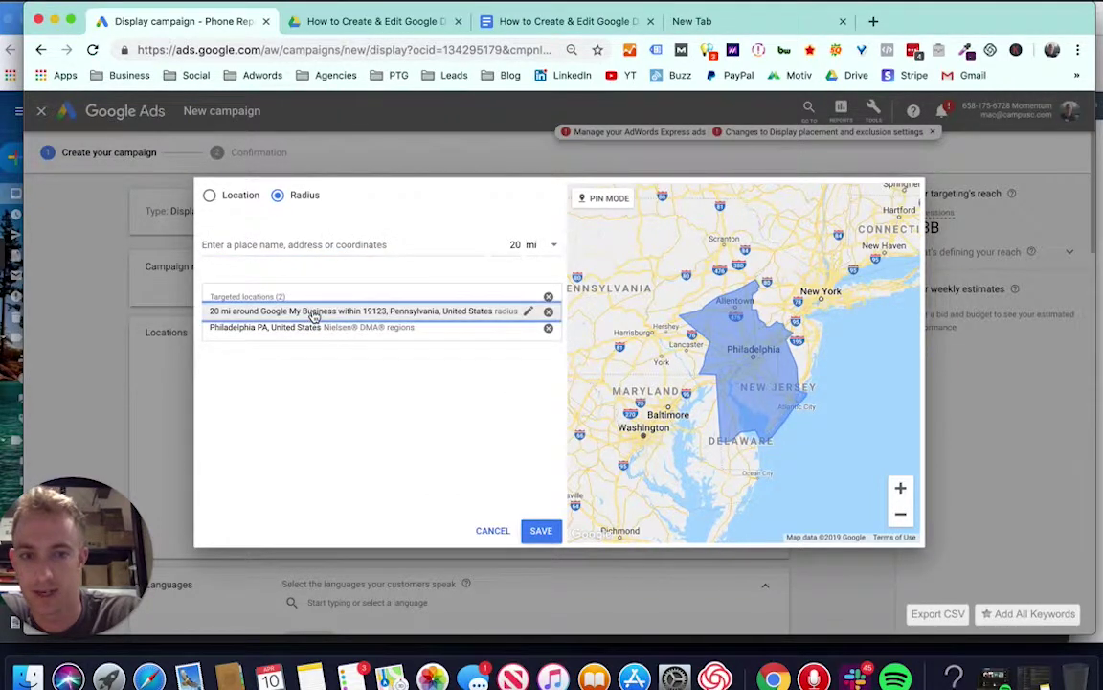
{"action": "left_click", "coordinate": [528, 311]}
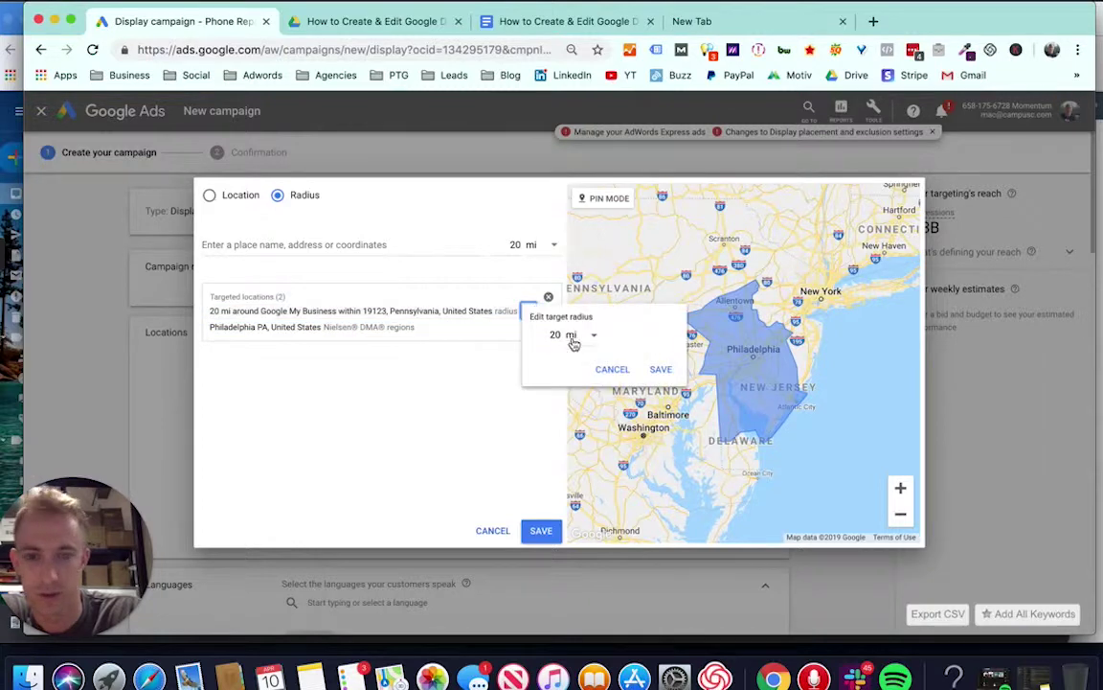
{"action": "left_click", "coordinate": [659, 370]}
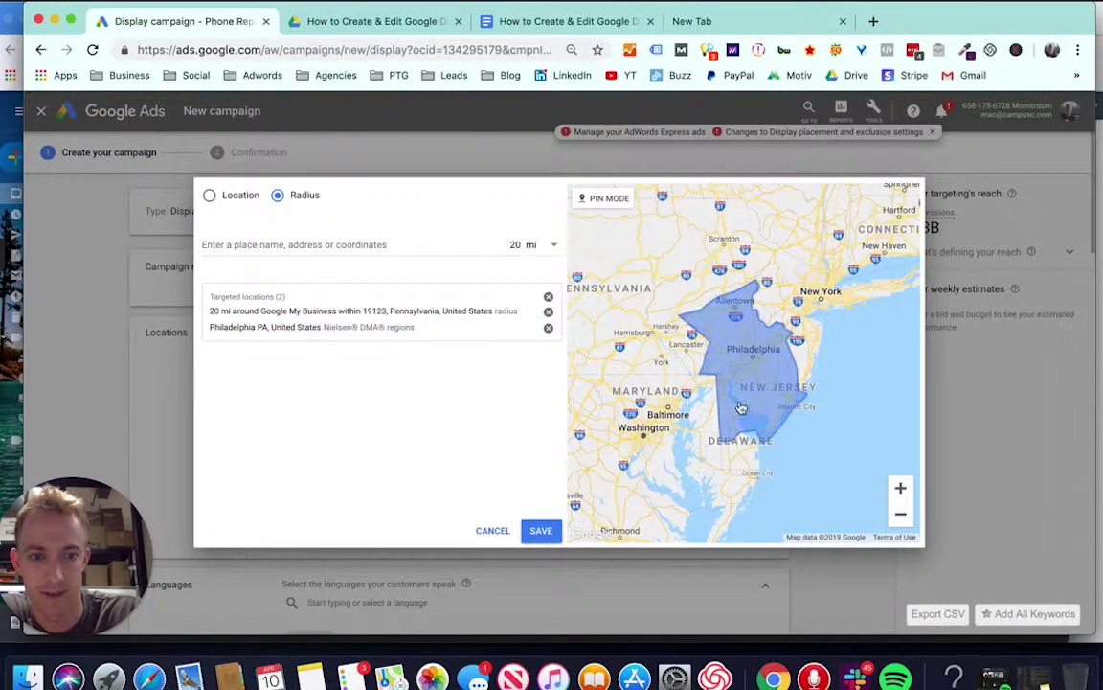
{"action": "left_click", "coordinate": [541, 530]}
Focus the campaign's bidding on Clicks and choose to automatically maximize clicks.
{"action": "scroll", "coordinate": [357, 377], "scroll_direction": "down", "scroll_amount": 5}
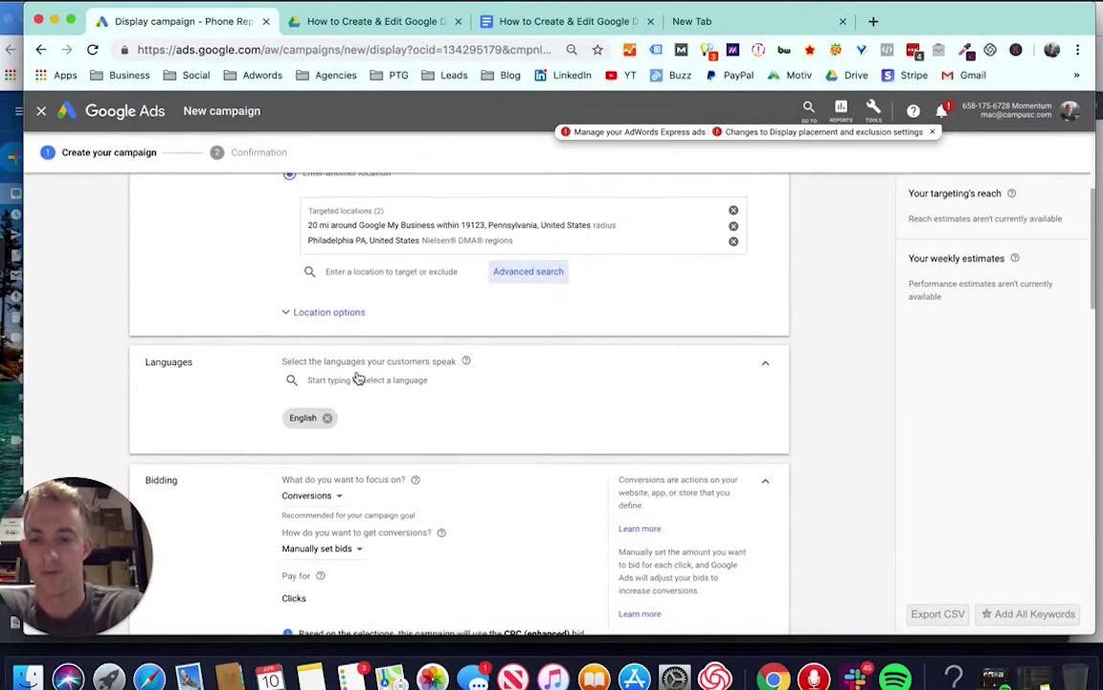
{"action": "scroll", "coordinate": [316, 359], "scroll_direction": "down", "scroll_amount": 3}
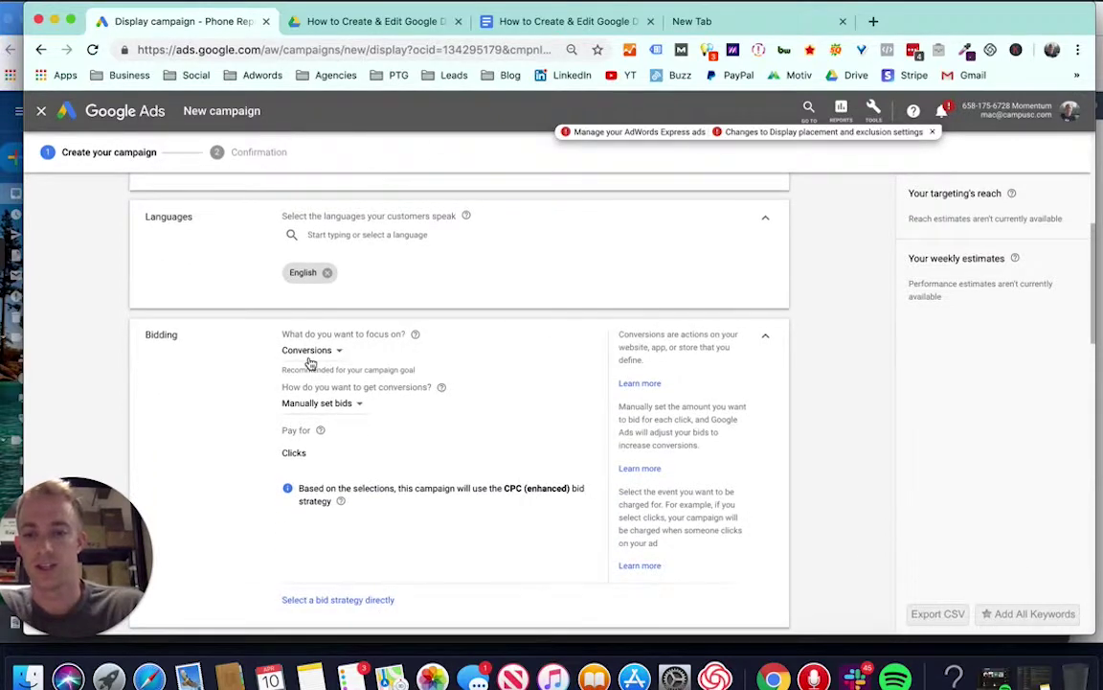
{"action": "left_click", "coordinate": [309, 361]}
{"action": "left_click", "coordinate": [319, 404]}
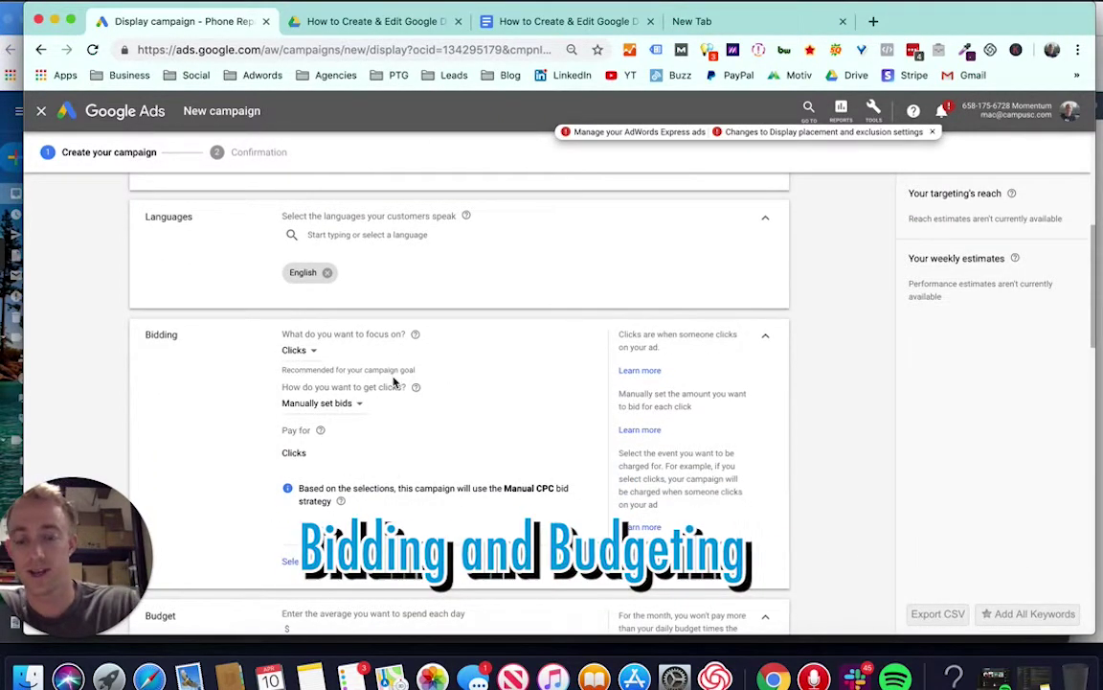
{"action": "left_click", "coordinate": [314, 404]}
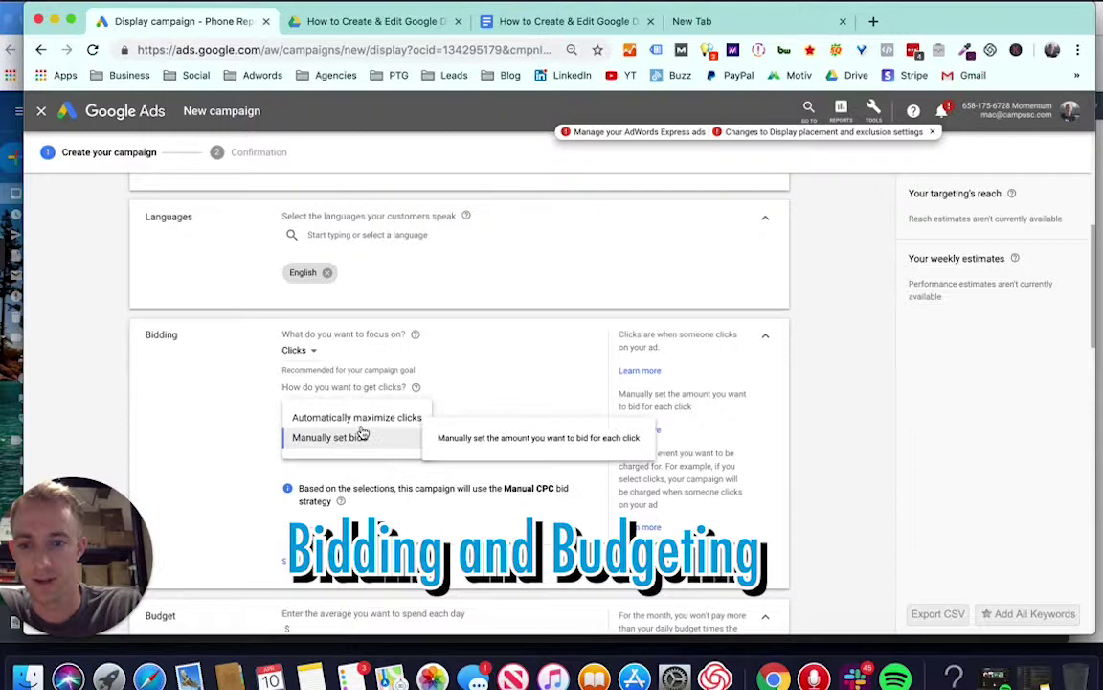
{"action": "left_click", "coordinate": [331, 418]}
Set the maximum CPC bid limit to $0.30.
{"action": "left_click", "coordinate": [327, 443]}
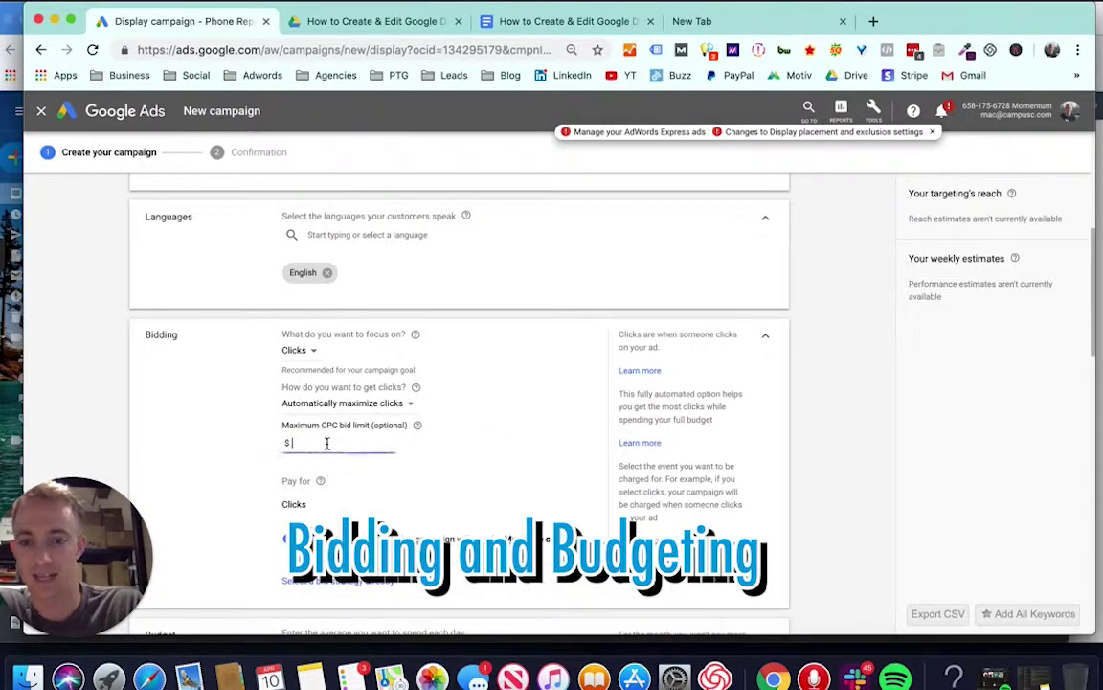
{"action": "type", "text": "."}
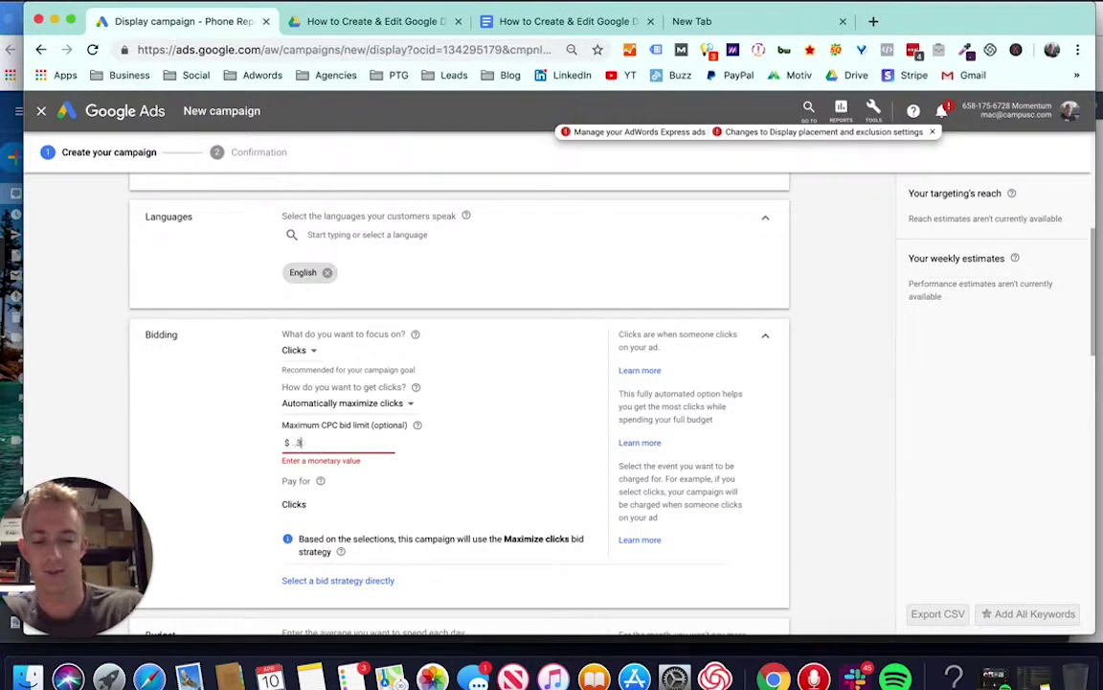
{"action": "type", "text": "30"}
{"action": "key", "text": "BackSpace"}
{"action": "key", "text": "BackSpace"}
{"action": "key", "text": "BackSpace"}
{"action": "scroll", "coordinate": [423, 480], "scroll_direction": "down", "scroll_amount": 2}
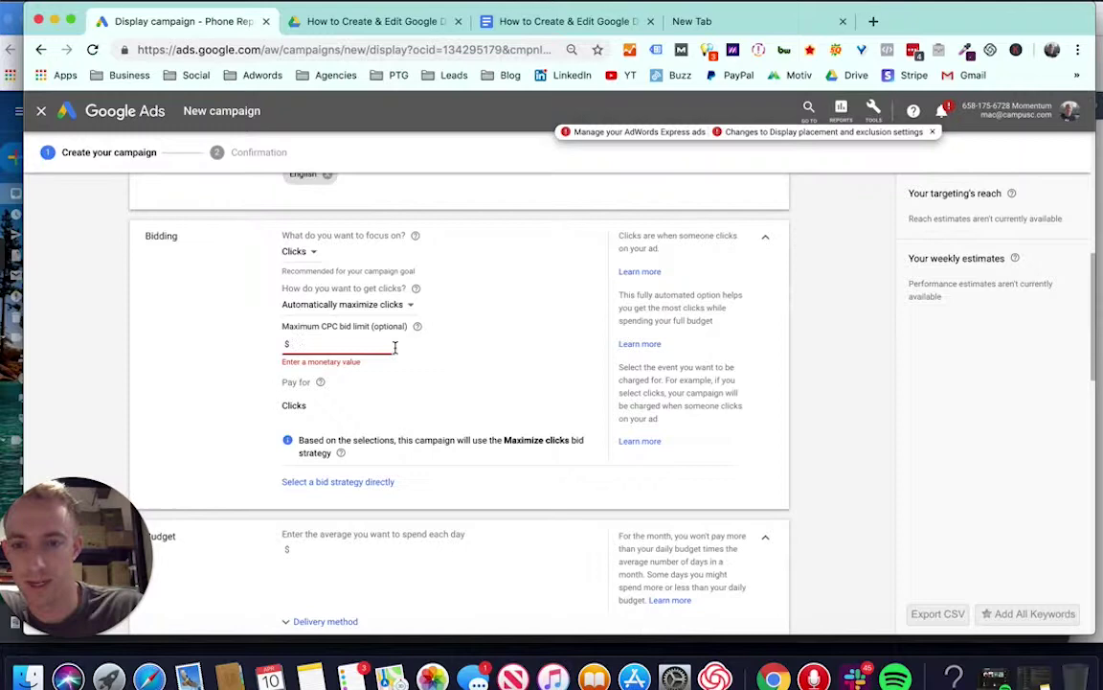
{"action": "type", "text": "0."}
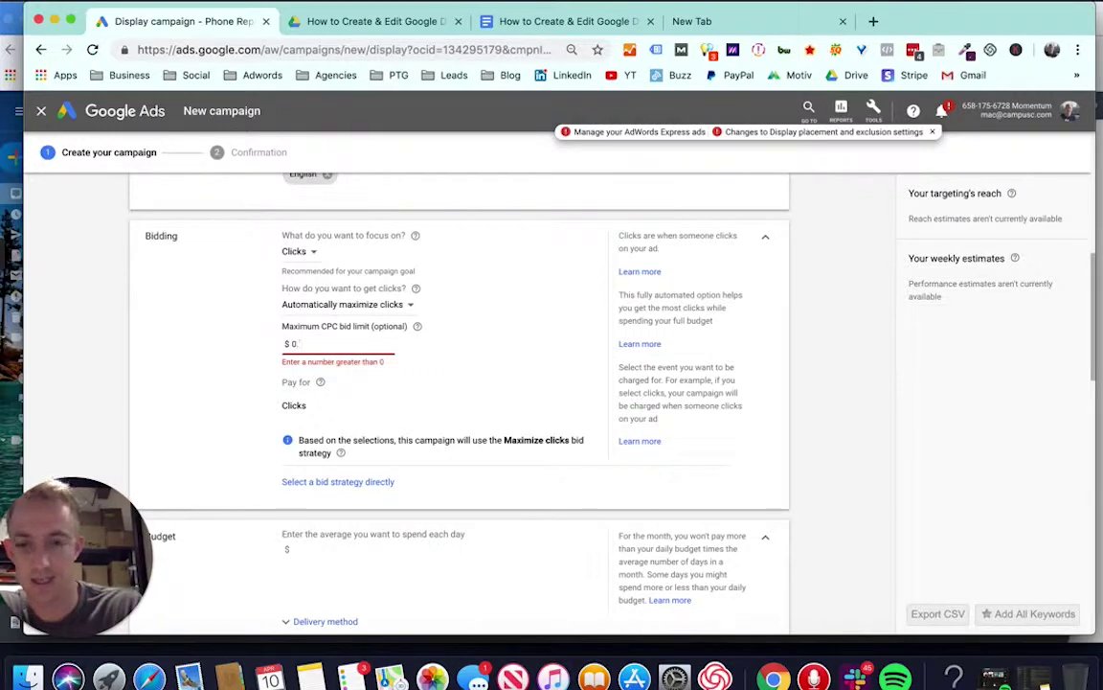
{"action": "type", "text": "30"}
Set the average daily budget to $2.
{"action": "scroll", "coordinate": [419, 387], "scroll_direction": "down", "scroll_amount": 2}
{"action": "left_click", "coordinate": [333, 419]}
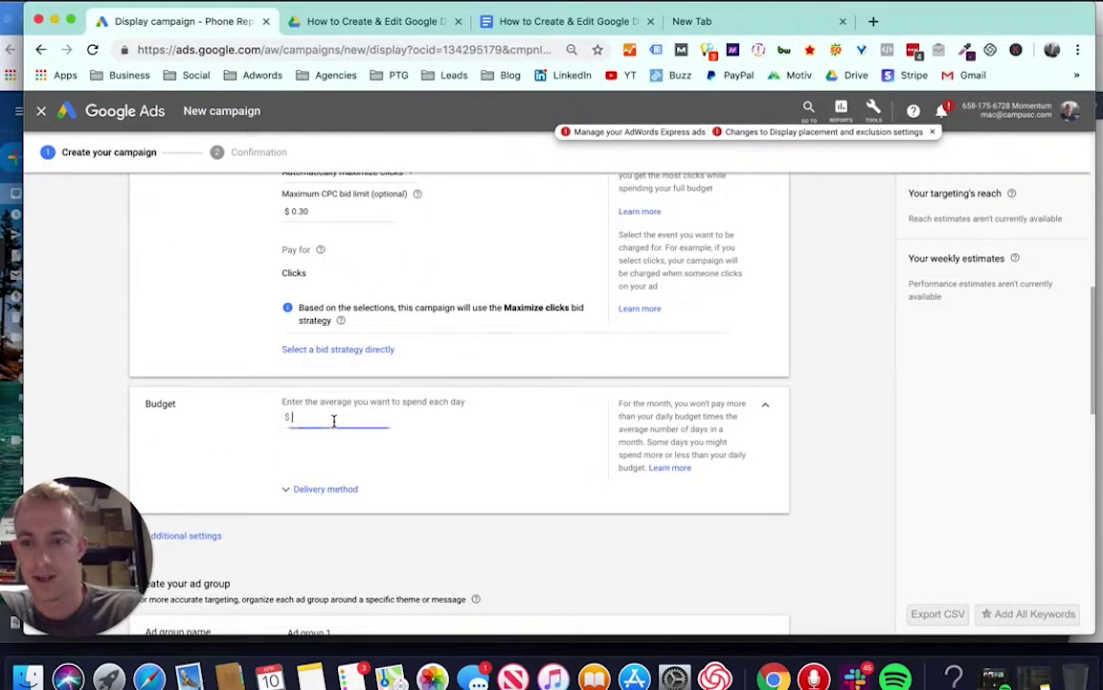
{"action": "scroll", "coordinate": [459, 383], "scroll_direction": "down", "scroll_amount": 2}
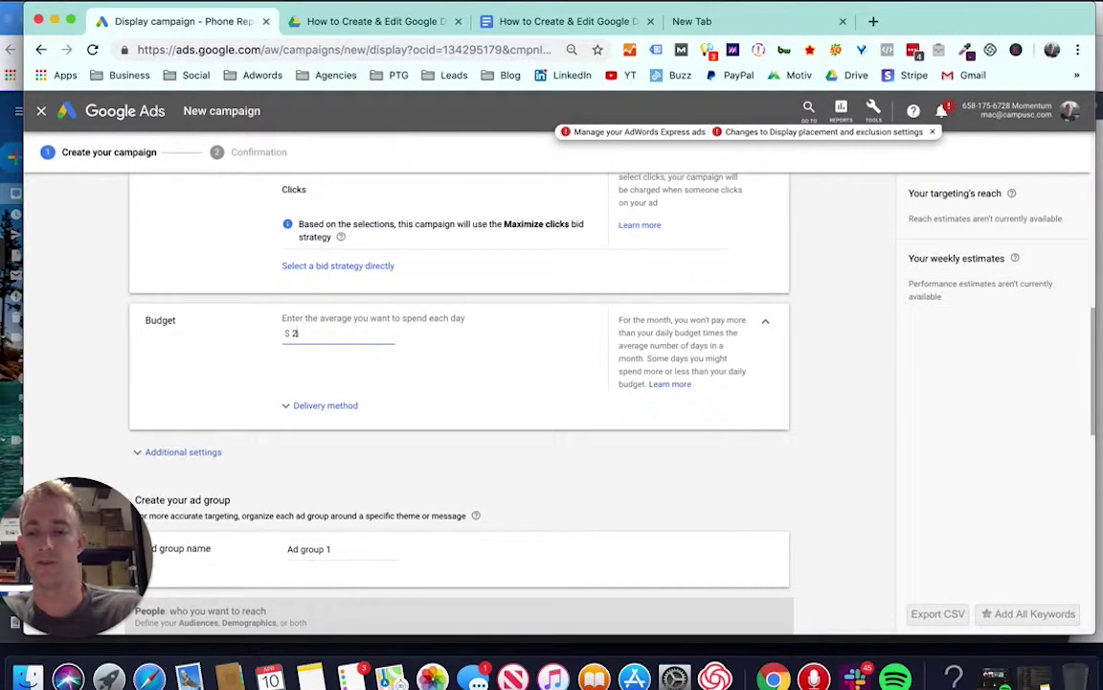
{"action": "scroll", "coordinate": [459, 383], "scroll_direction": "down", "scroll_amount": 2}
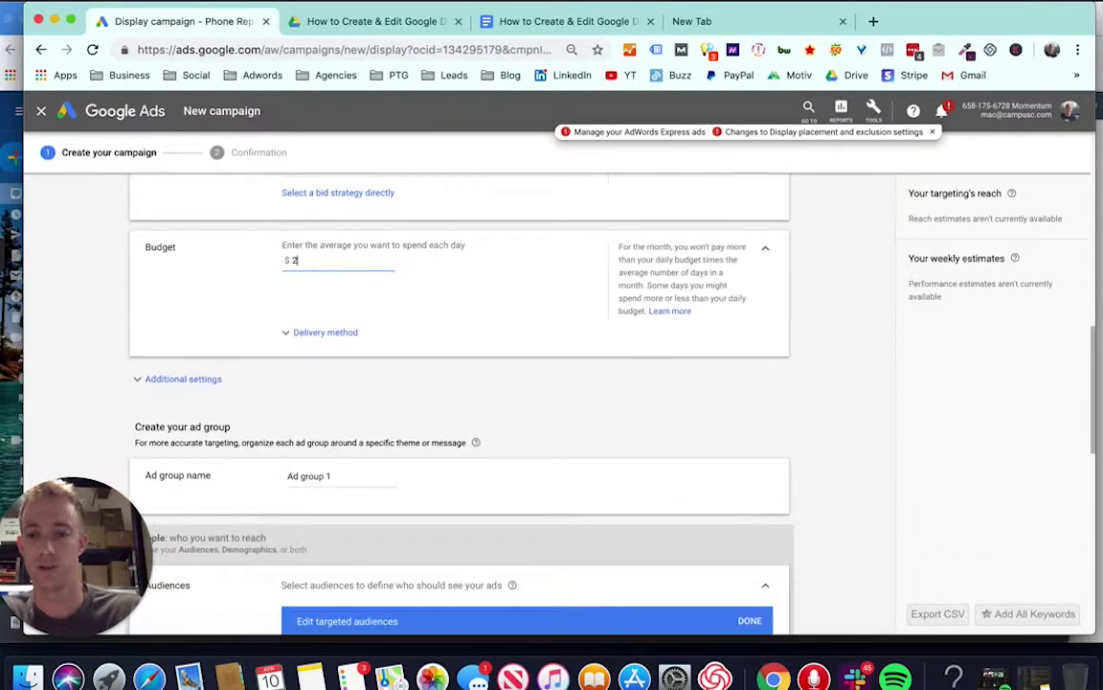
Expand the additional settings and review the ad schedule's day choices and the ad rotation options.
{"action": "left_click", "coordinate": [169, 380]}
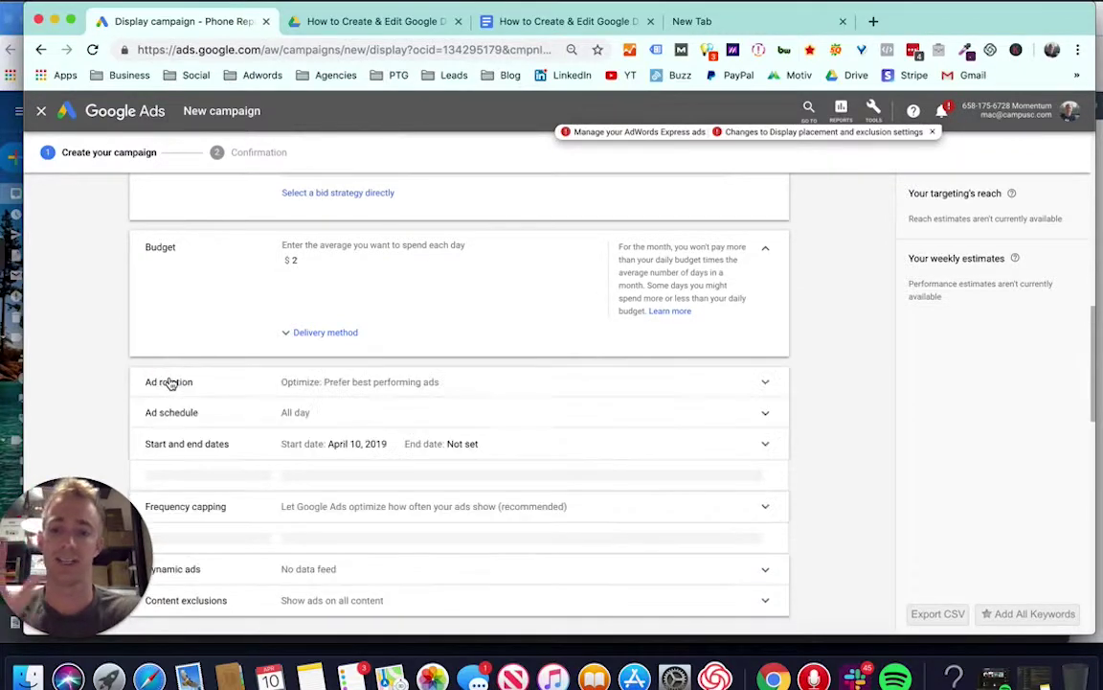
{"action": "left_click", "coordinate": [358, 412]}
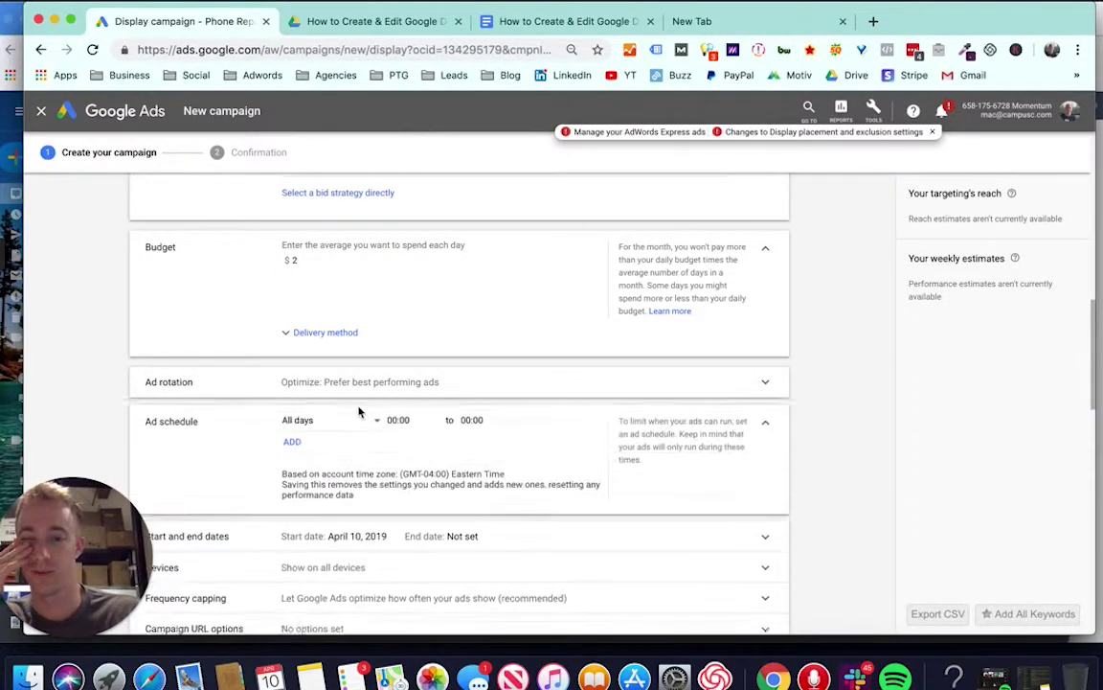
{"action": "left_click", "coordinate": [340, 408]}
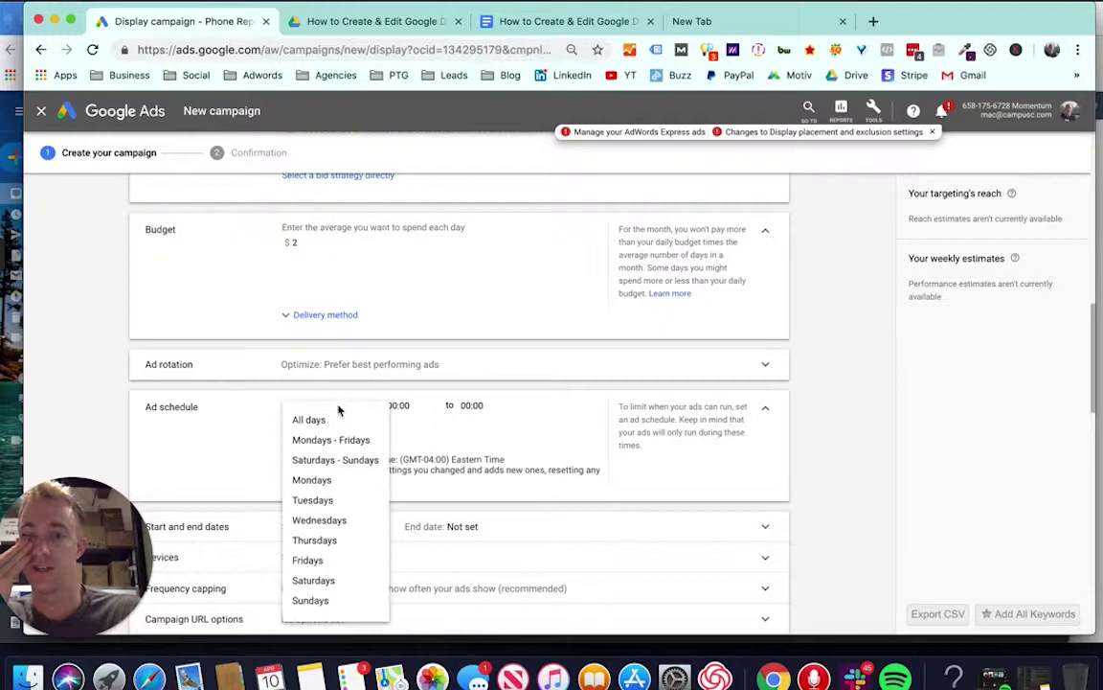
{"action": "left_click", "coordinate": [323, 369]}
{"action": "left_click", "coordinate": [322, 370]}
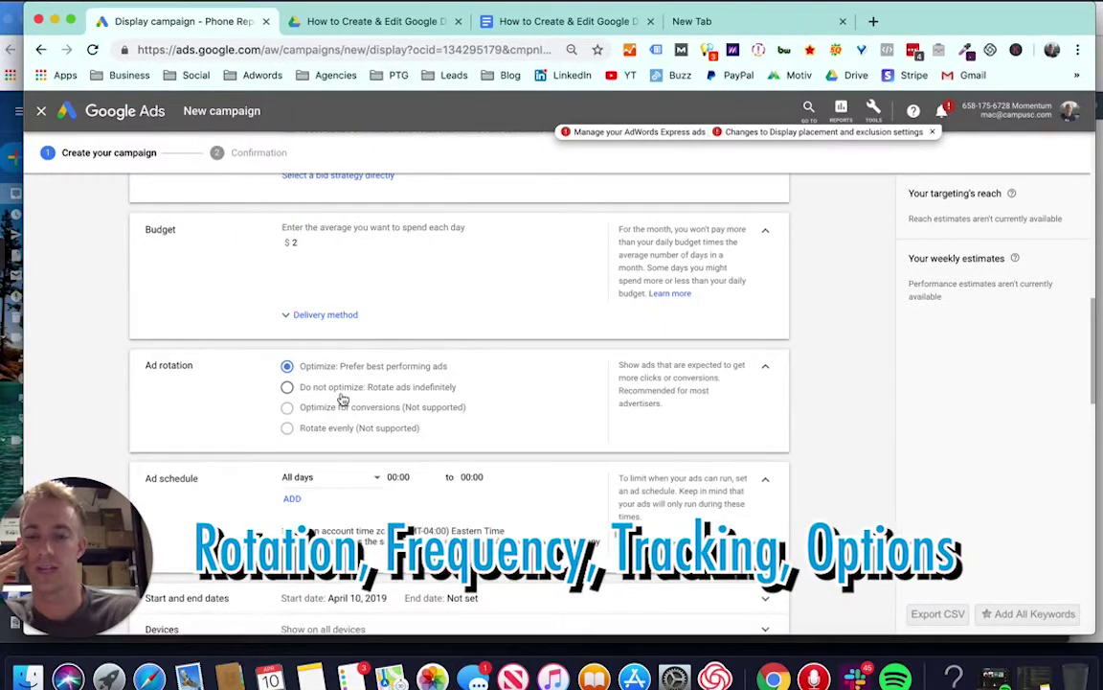
Set the campaign's end date to Apr 19, 2019.
{"action": "scroll", "coordinate": [627, 383], "scroll_direction": "down", "scroll_amount": 5}
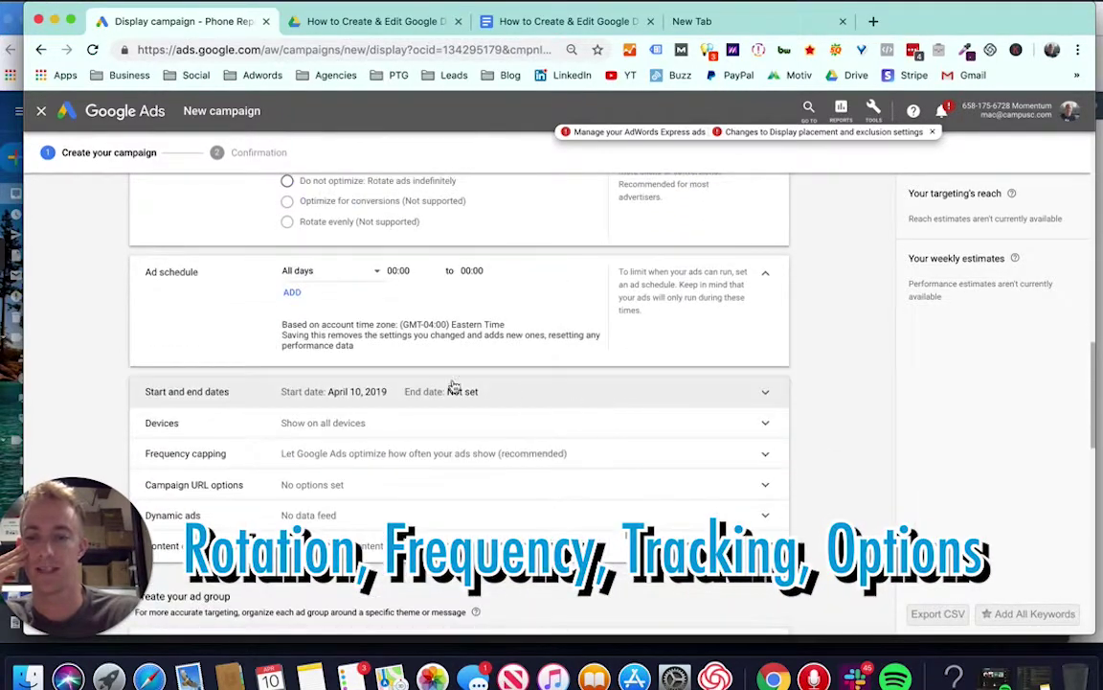
{"action": "left_click", "coordinate": [436, 393]}
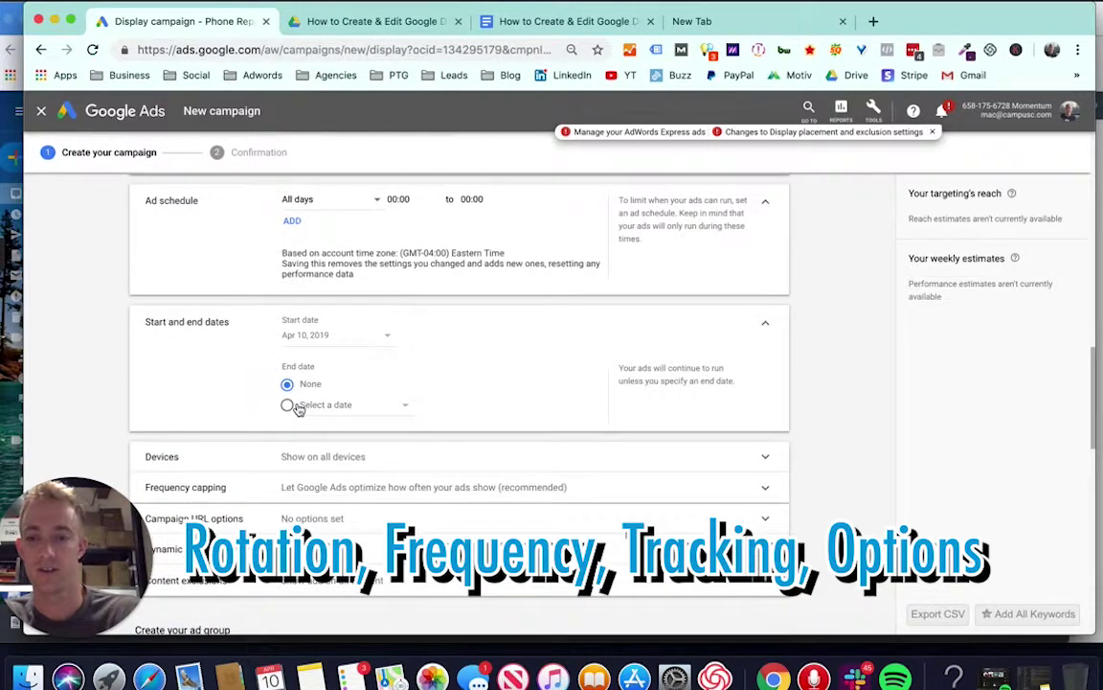
{"action": "left_click", "coordinate": [298, 406]}
{"action": "left_click", "coordinate": [330, 406]}
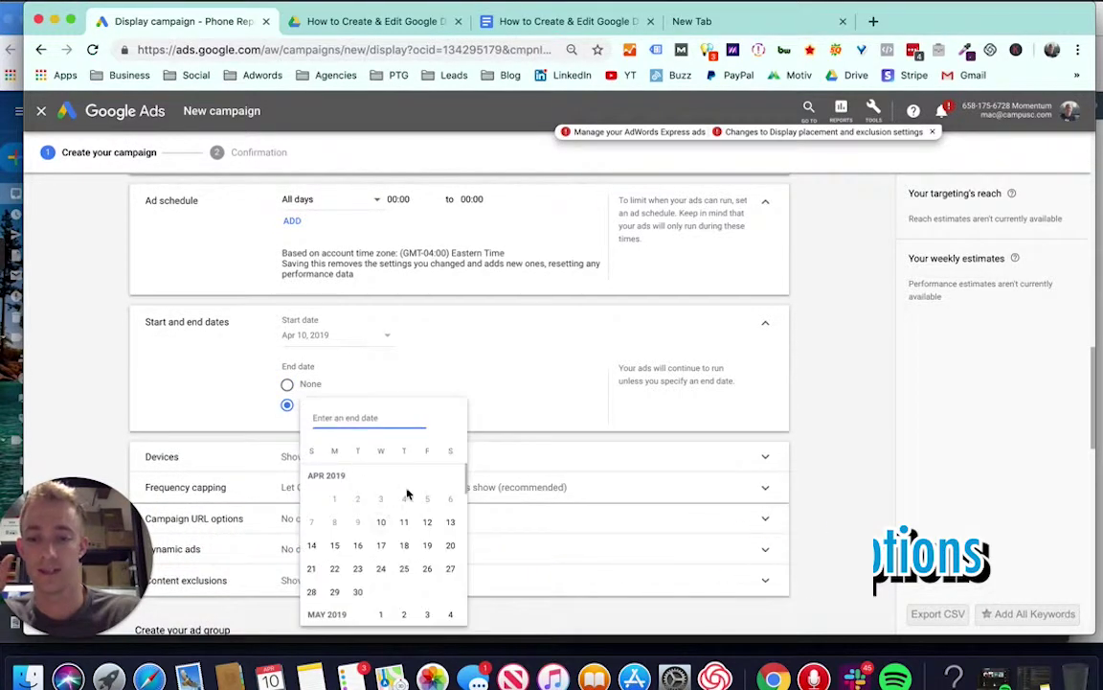
{"action": "left_click", "coordinate": [420, 545]}
Examine the specific device targeting options, including device types, operating systems, device models and networks, and close the Devices section.
{"action": "scroll", "coordinate": [460, 436], "scroll_direction": "down", "scroll_amount": 3}
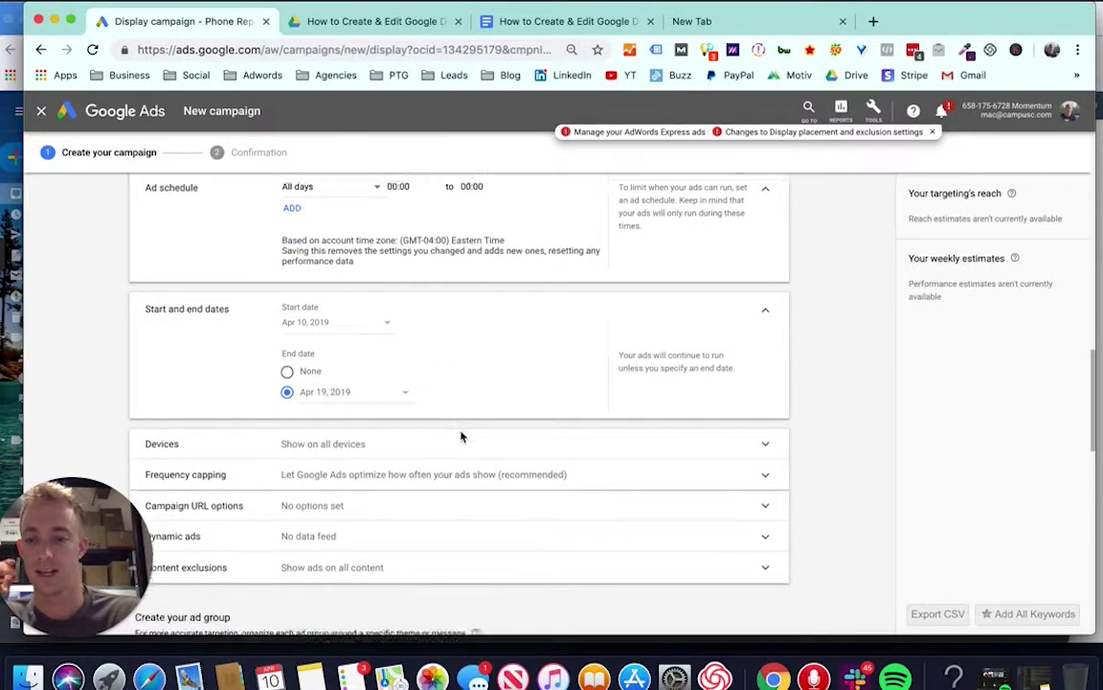
{"action": "left_click", "coordinate": [383, 381]}
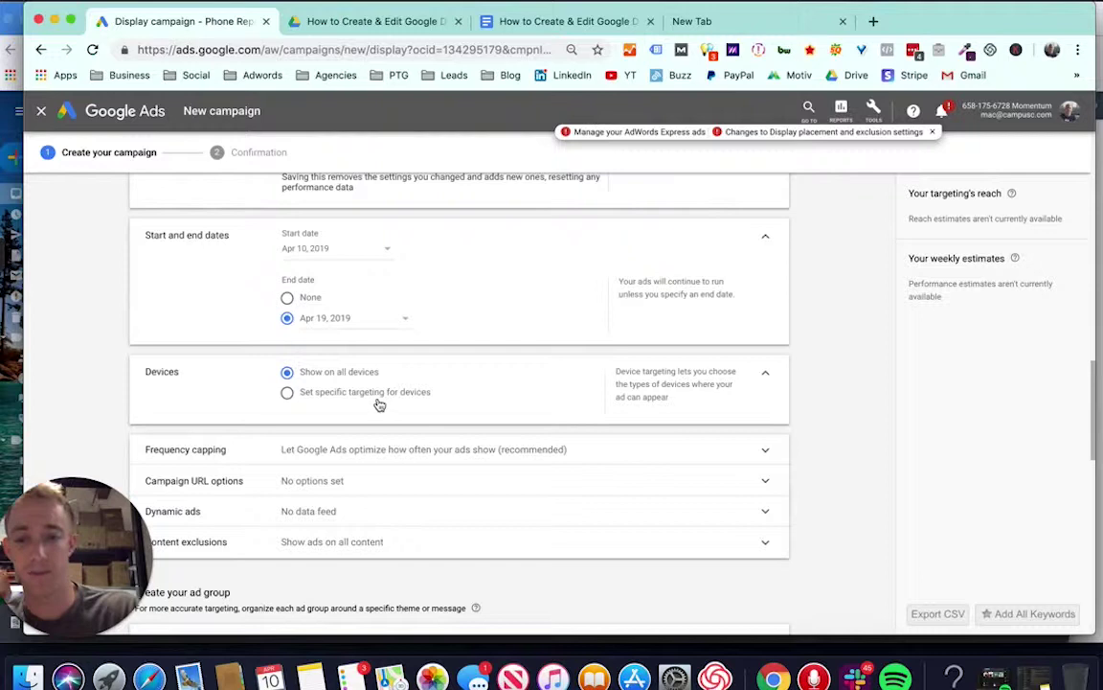
{"action": "left_click", "coordinate": [379, 403]}
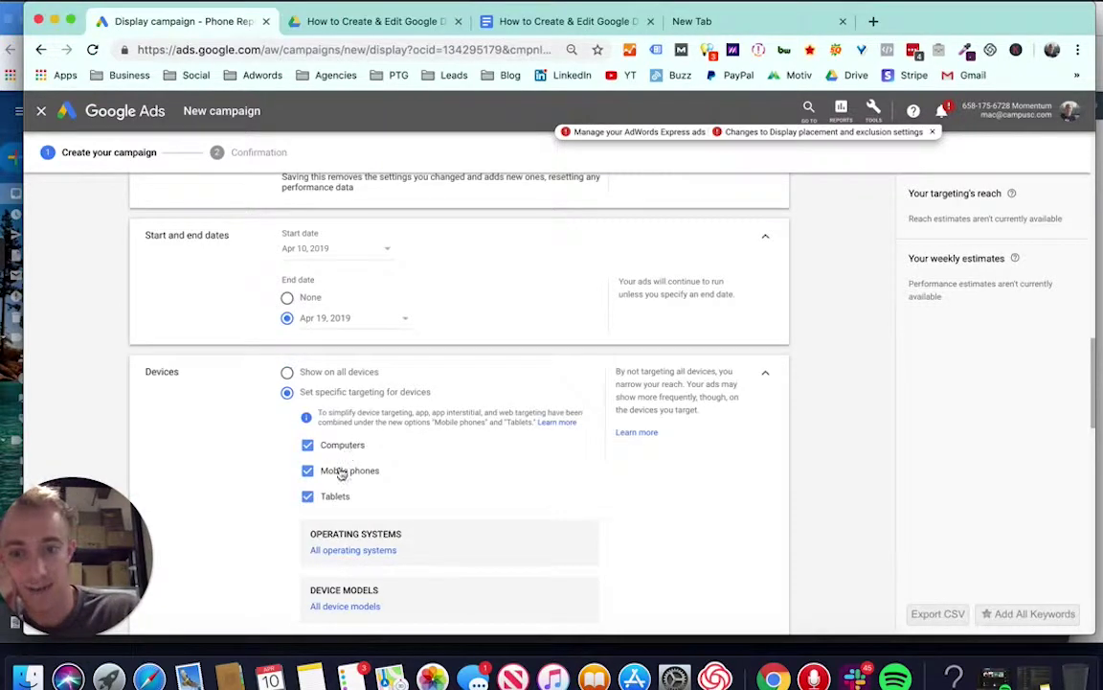
{"action": "scroll", "coordinate": [326, 498], "scroll_direction": "down", "scroll_amount": 5}
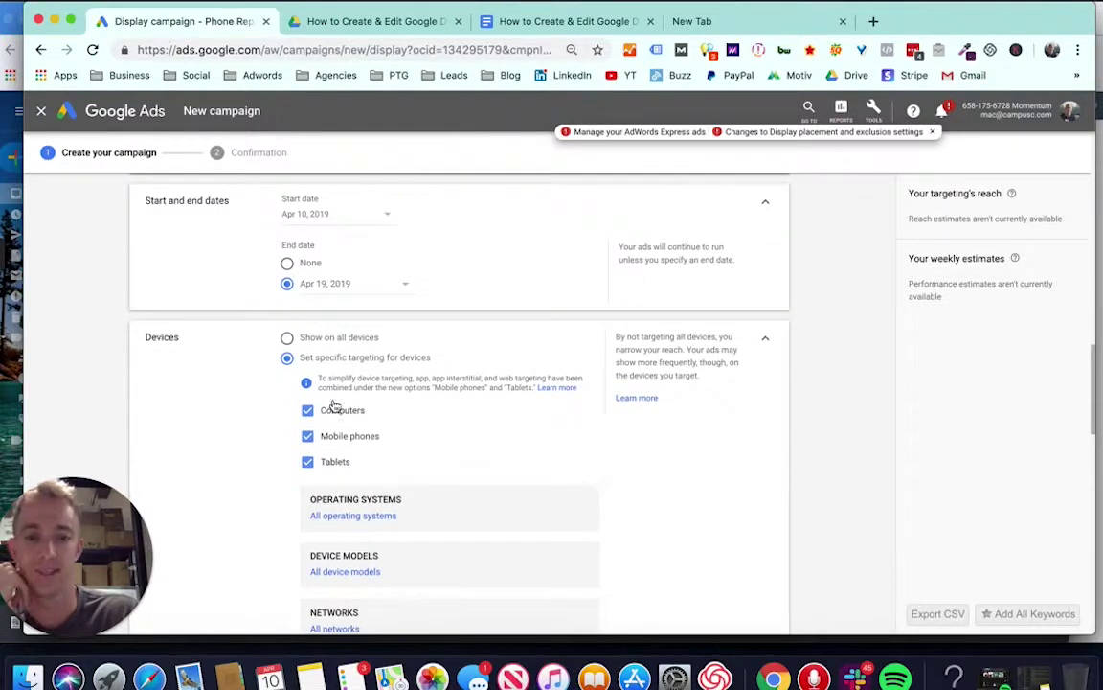
{"action": "scroll", "coordinate": [758, 215], "scroll_direction": "down", "scroll_amount": 1}
{"action": "scroll", "coordinate": [771, 203], "scroll_direction": "up", "scroll_amount": 1}
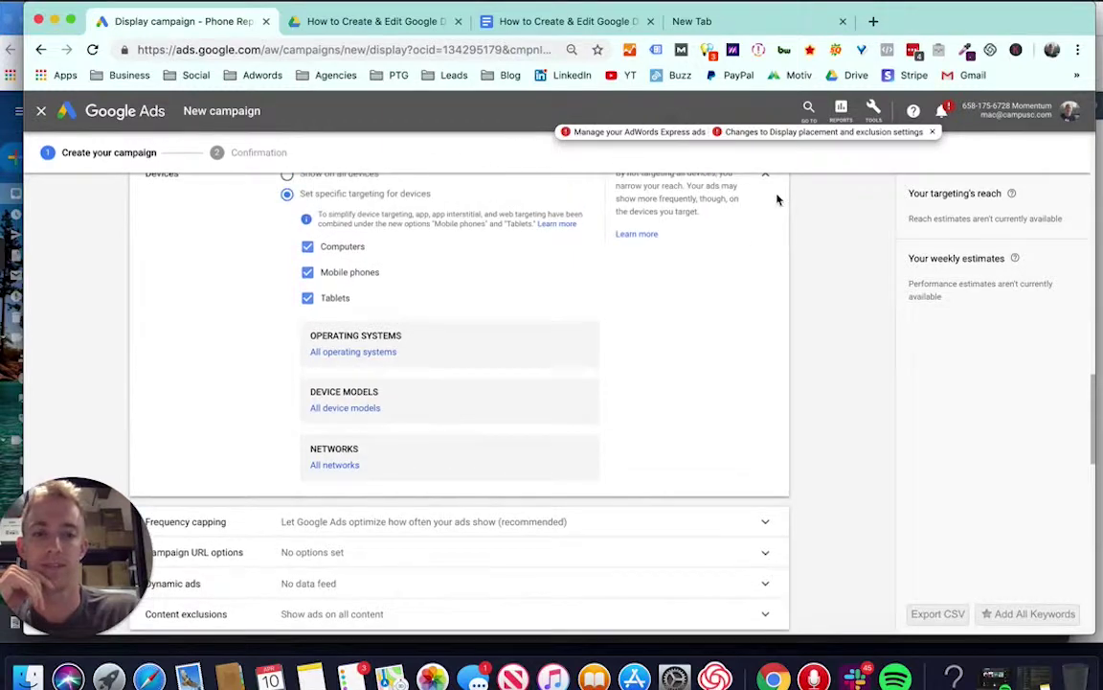
{"action": "left_click", "coordinate": [766, 179]}
Set a frequency cap limiting impressions for the whole campaign to 3 per day.
{"action": "scroll", "coordinate": [532, 301], "scroll_direction": "down", "scroll_amount": 1}
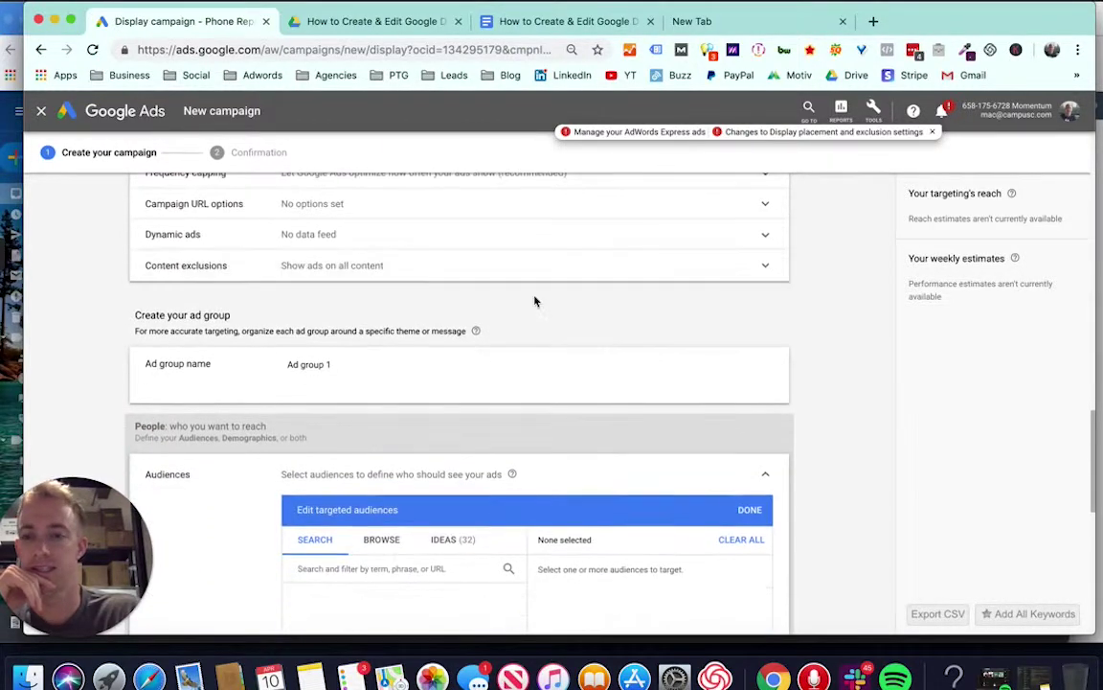
{"action": "scroll", "coordinate": [533, 300], "scroll_direction": "up", "scroll_amount": 2}
{"action": "left_click", "coordinate": [406, 256]}
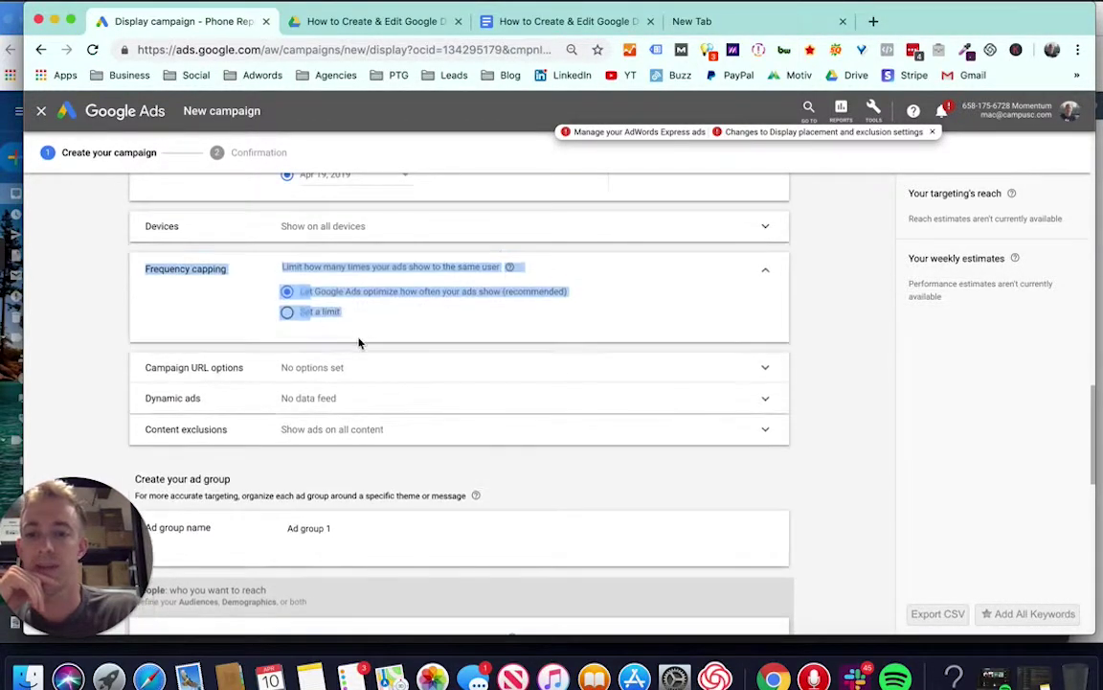
{"action": "left_click", "coordinate": [305, 314]}
{"action": "left_click", "coordinate": [532, 337]}
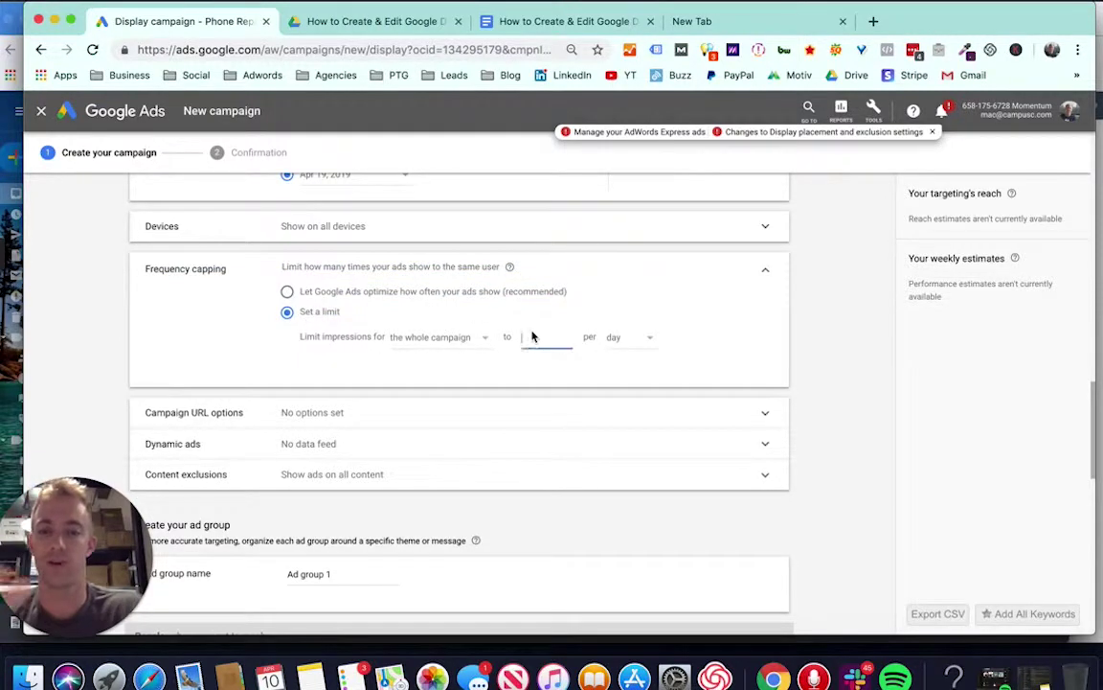
{"action": "type", "text": "3"}
{"action": "scroll", "coordinate": [530, 370], "scroll_direction": "down", "scroll_amount": 1}
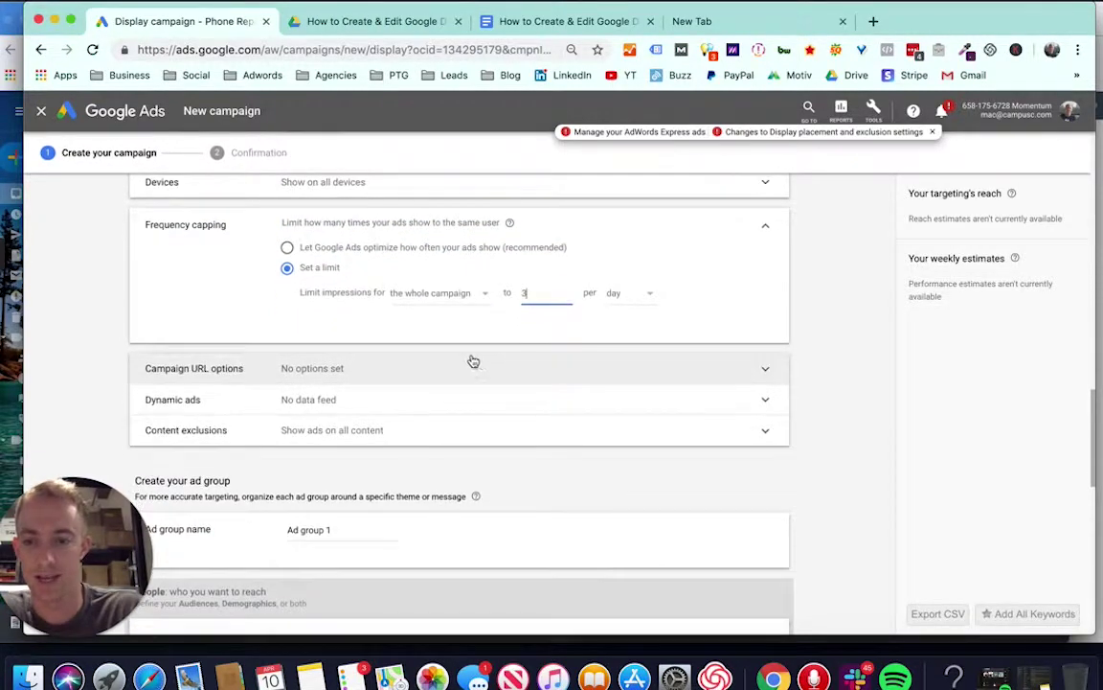
Expand the campaign URL options at the tracking template and open the Landing Page URL note in Notes.
{"action": "left_click", "coordinate": [471, 364]}
{"action": "left_click", "coordinate": [359, 392]}
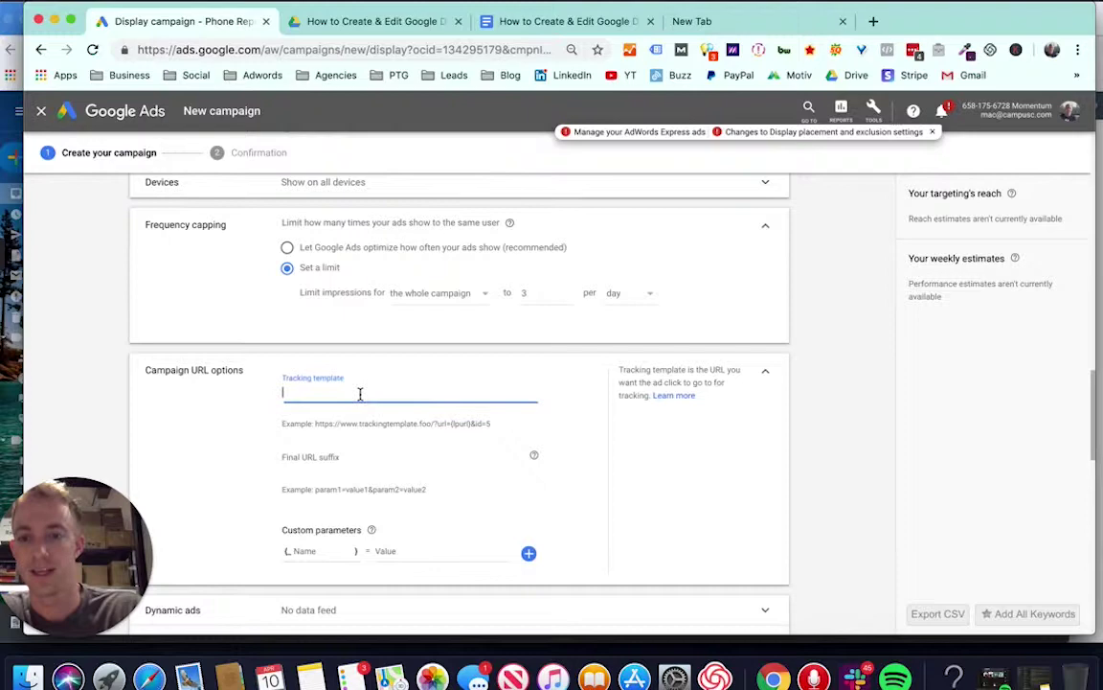
{"action": "left_click", "coordinate": [311, 676]}
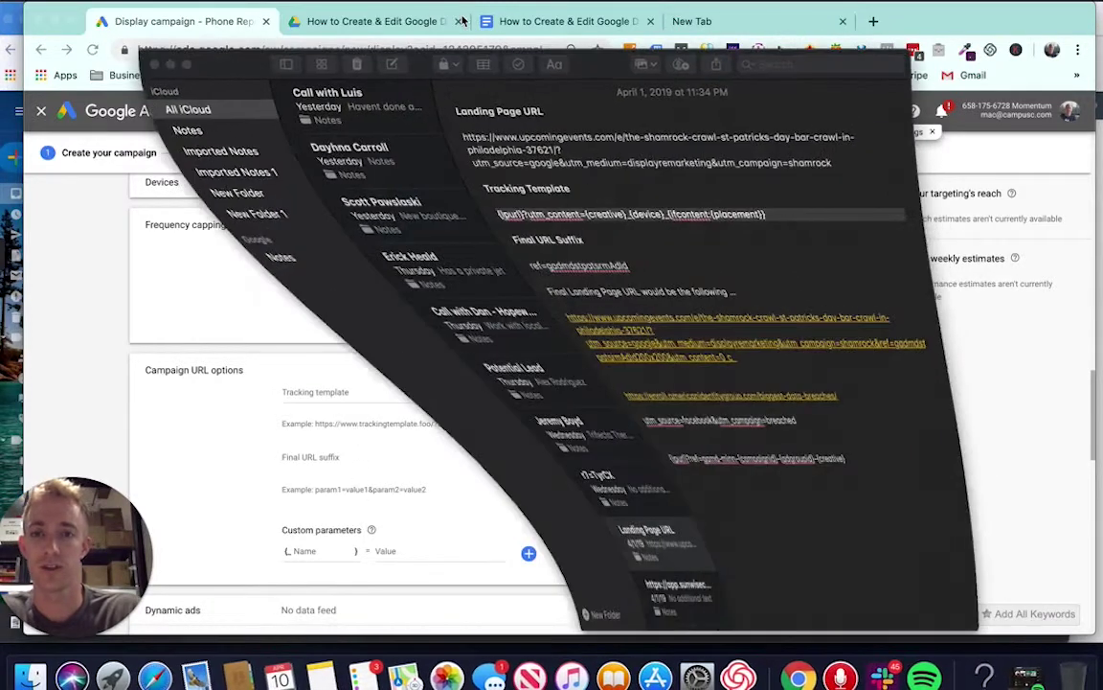
Switch to the Google Docs outline and review the Campaign Settings section from Name through Exclusions.
{"action": "left_click", "coordinate": [539, 21]}
{"action": "scroll", "coordinate": [453, 294], "scroll_direction": "down", "scroll_amount": 5}
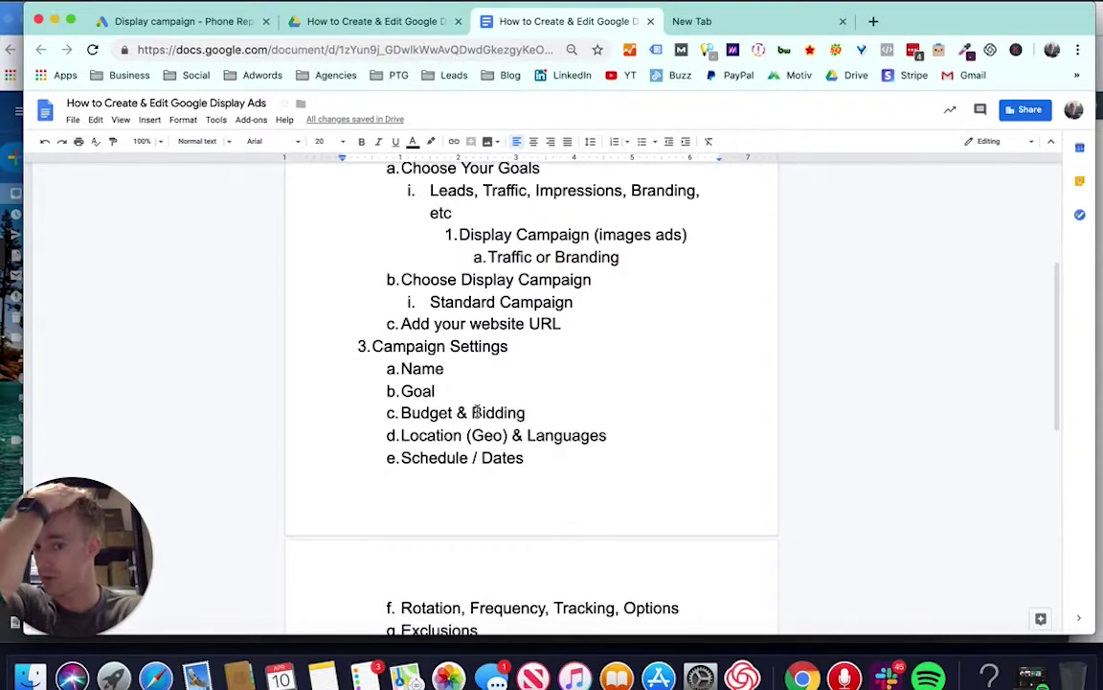
{"action": "scroll", "coordinate": [475, 411], "scroll_direction": "down", "scroll_amount": 1}
{"action": "left_click", "coordinate": [547, 586], "text": "shift"}
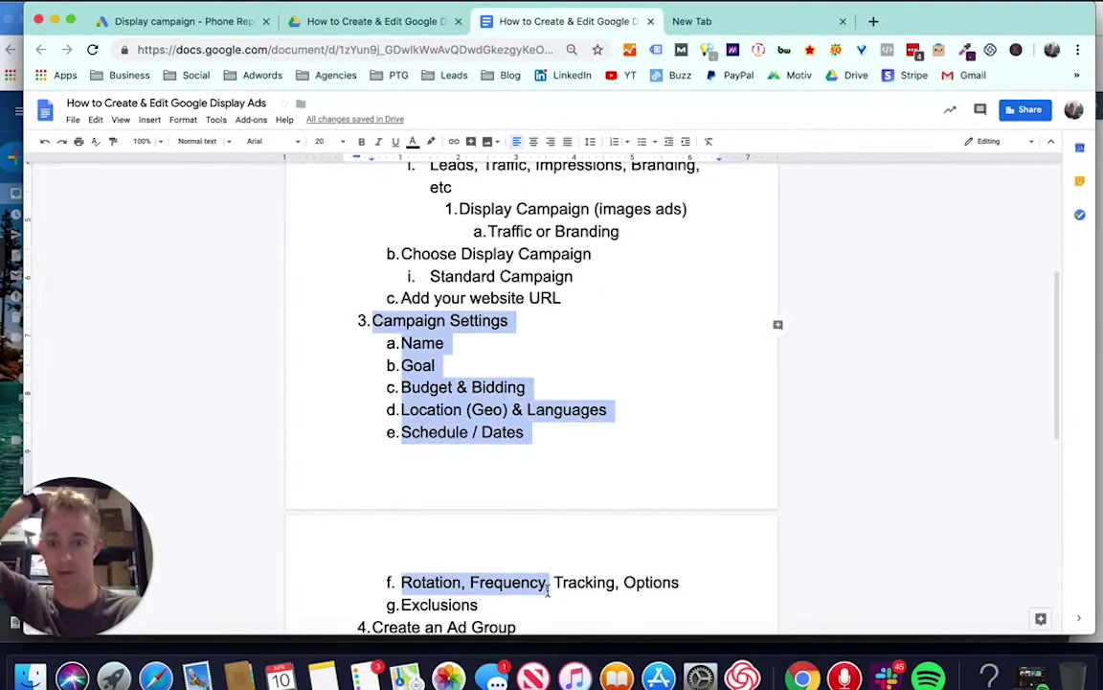
{"action": "left_click", "coordinate": [544, 599], "text": "shift"}
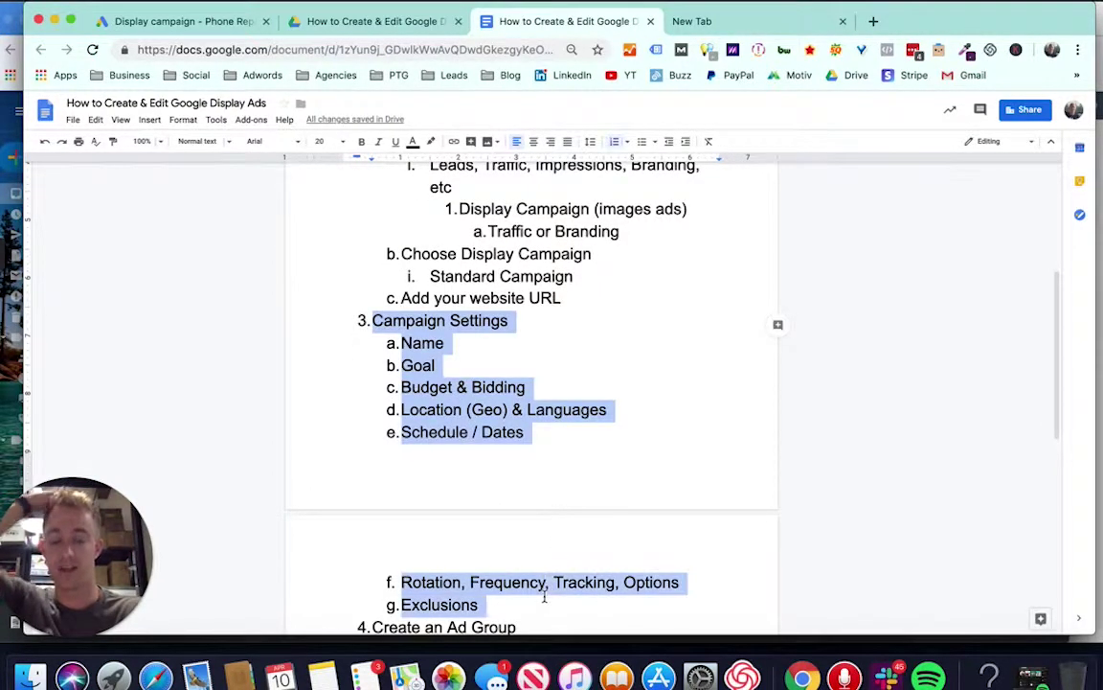
Set the campaign's tracking template to {lpurl}?utm_content={creative}_{device}_{ifcontent:{placement}}, taken from the Landing Page URL note.
{"action": "left_click", "coordinate": [326, 680]}
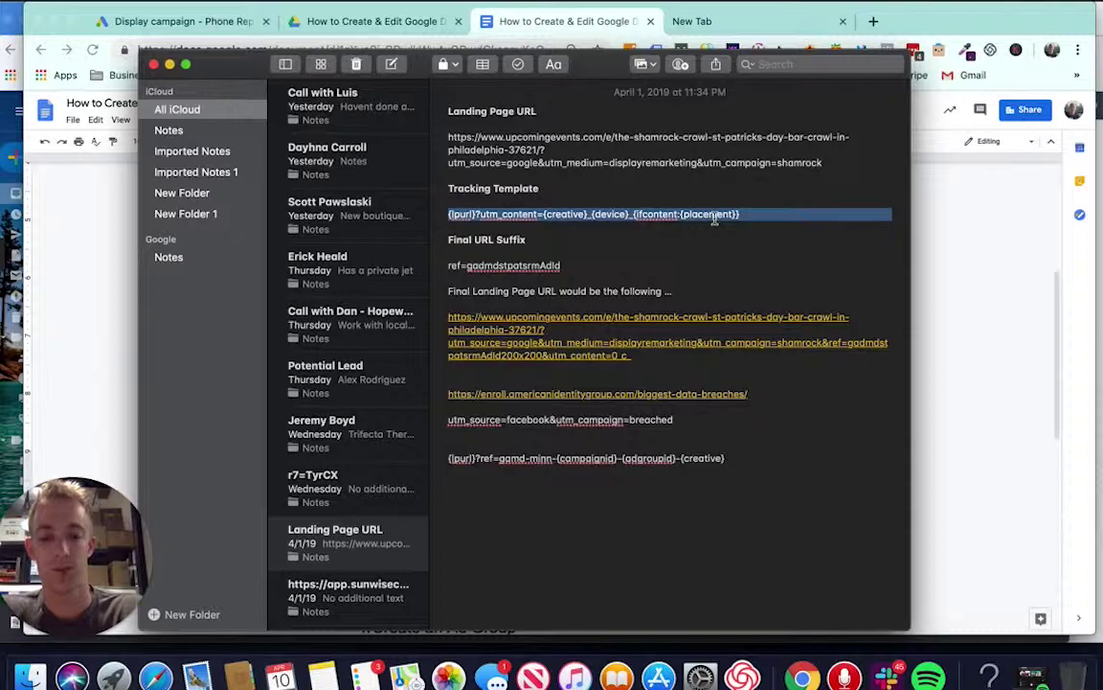
{"action": "left_click", "coordinate": [955, 258]}
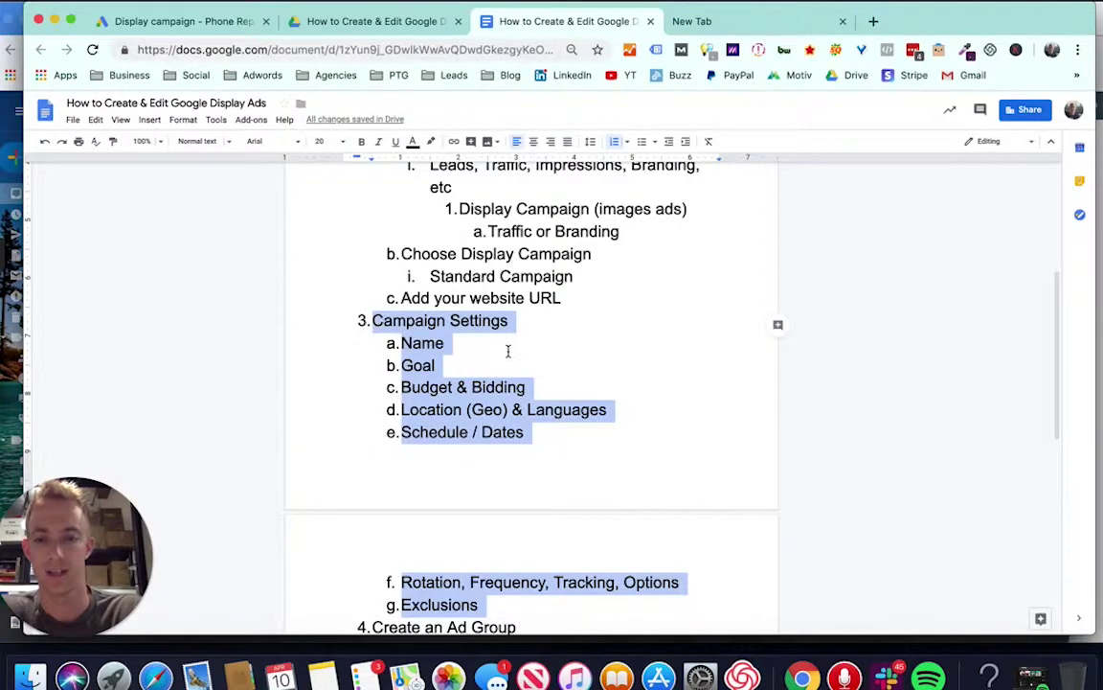
{"action": "left_click", "coordinate": [182, 29]}
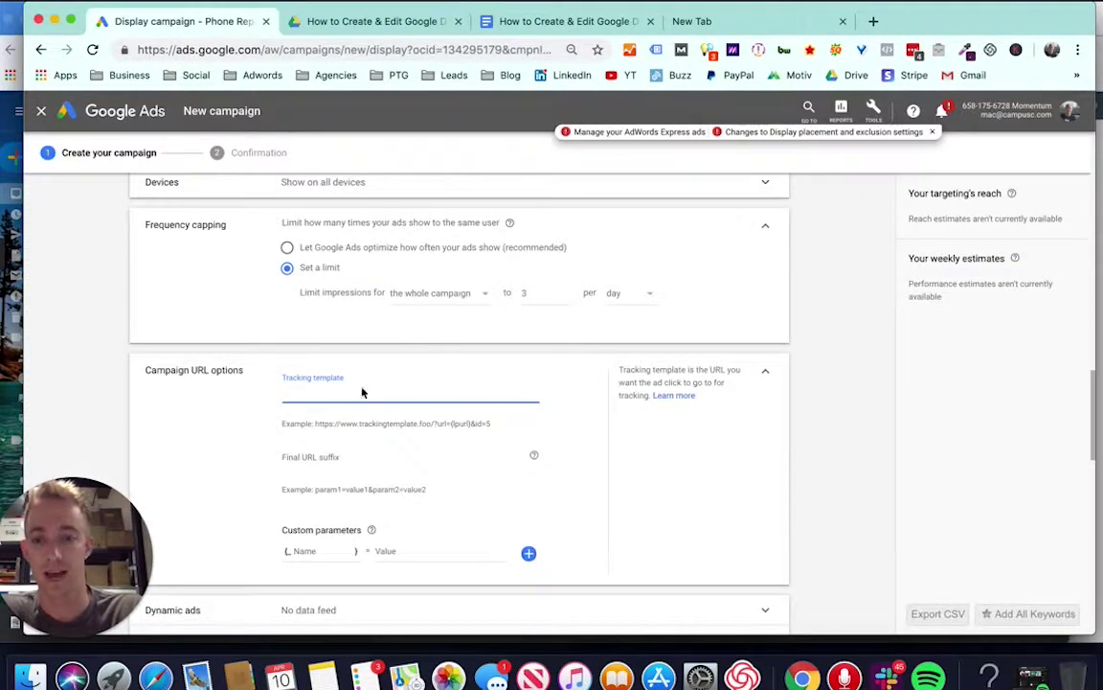
{"action": "type", "text": "{lpurl}?utm_content={creative}_{device}_{ifcontent:{placement}}"}
{"action": "left_click", "coordinate": [719, 495]}
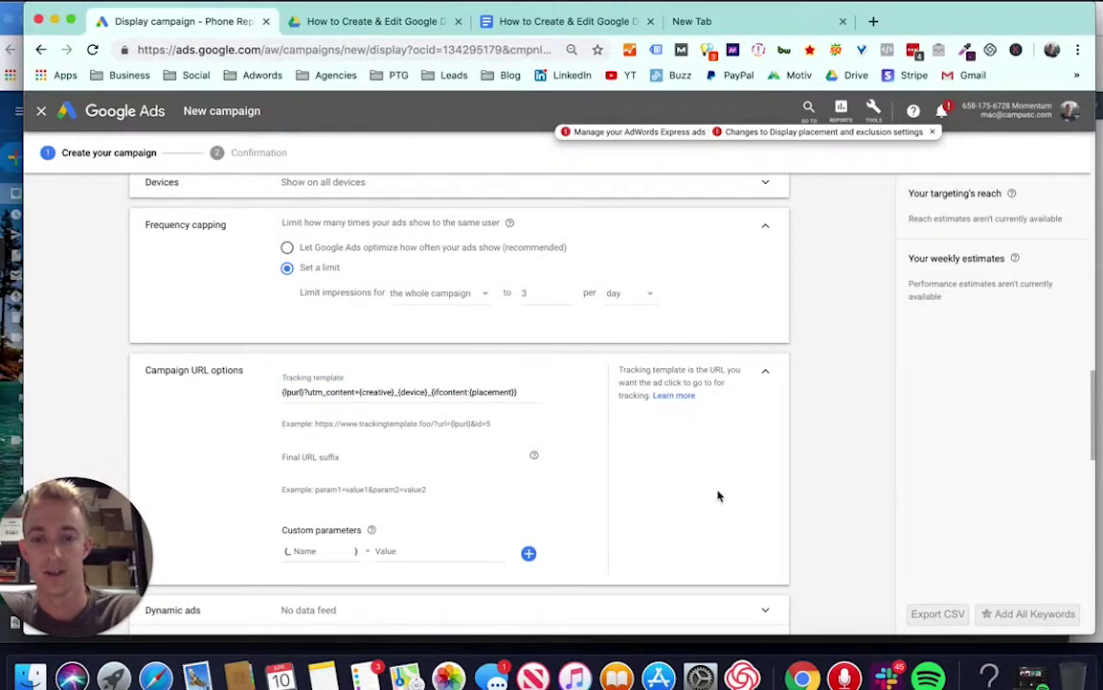
Expand the content exclusions and opt out of the Tragedy and conflict sensitive content.
{"action": "scroll", "coordinate": [718, 495], "scroll_direction": "down", "scroll_amount": 5}
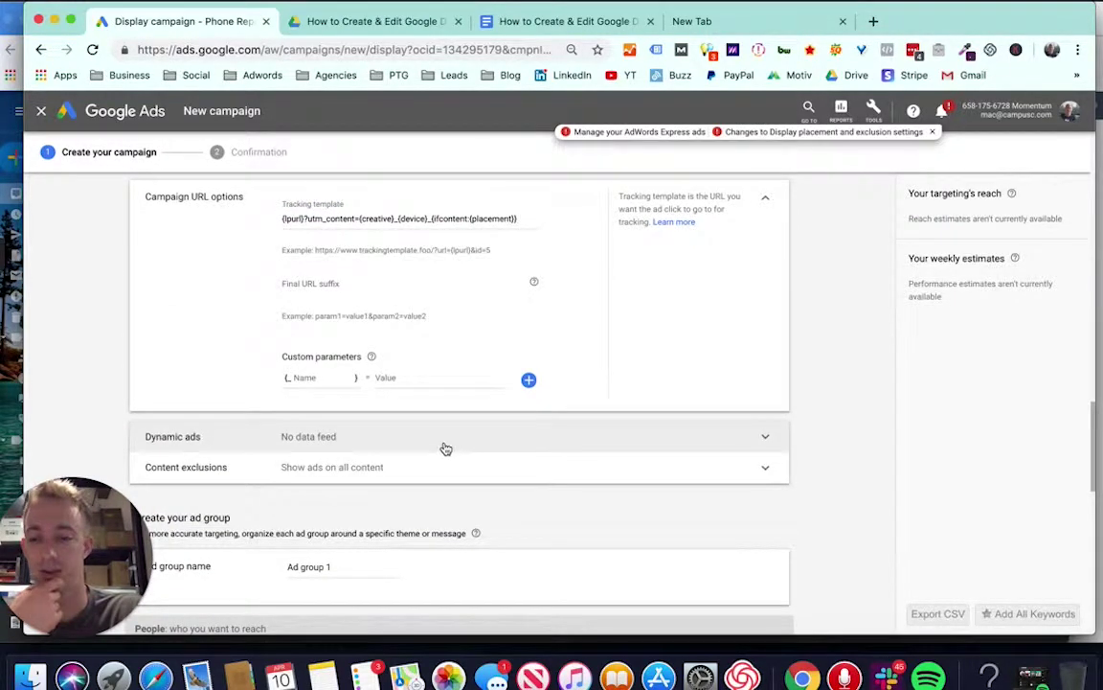
{"action": "scroll", "coordinate": [444, 446], "scroll_direction": "down", "scroll_amount": 3}
{"action": "scroll", "coordinate": [446, 448], "scroll_direction": "down", "scroll_amount": 1}
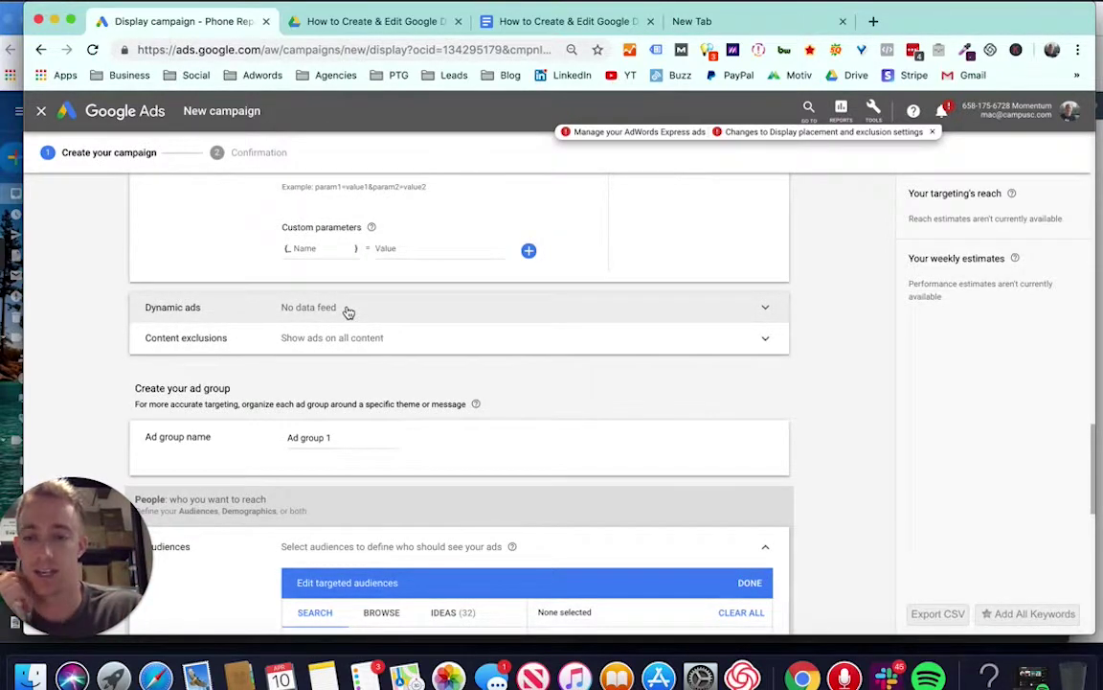
{"action": "scroll", "coordinate": [348, 313], "scroll_direction": "down", "scroll_amount": 1}
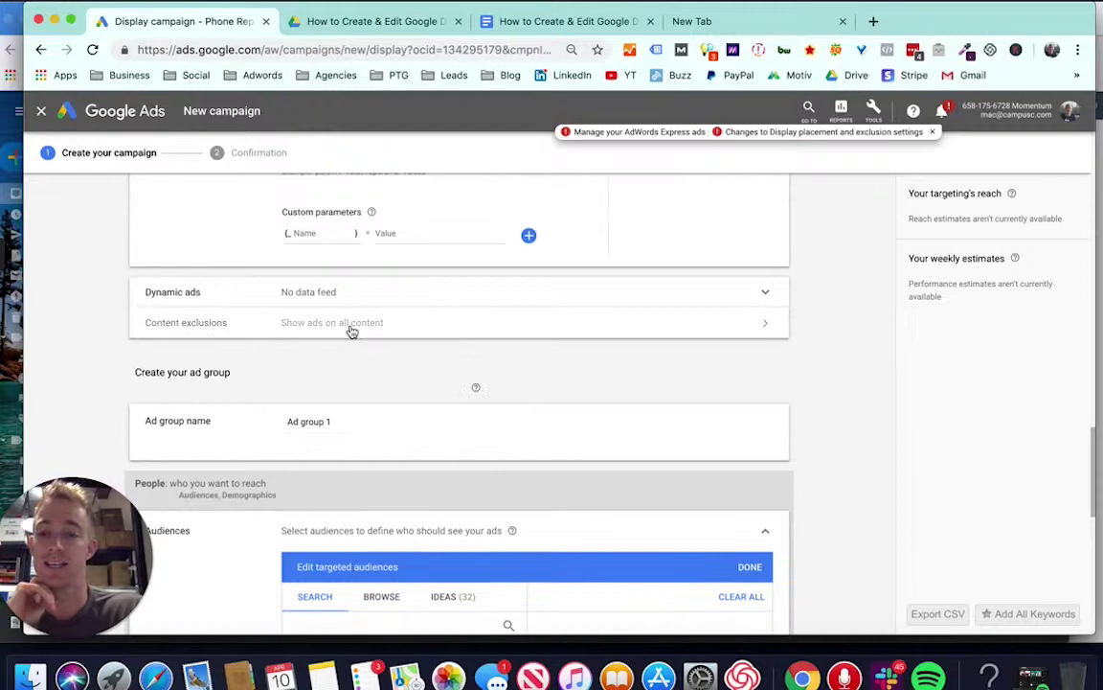
{"action": "left_click", "coordinate": [351, 326]}
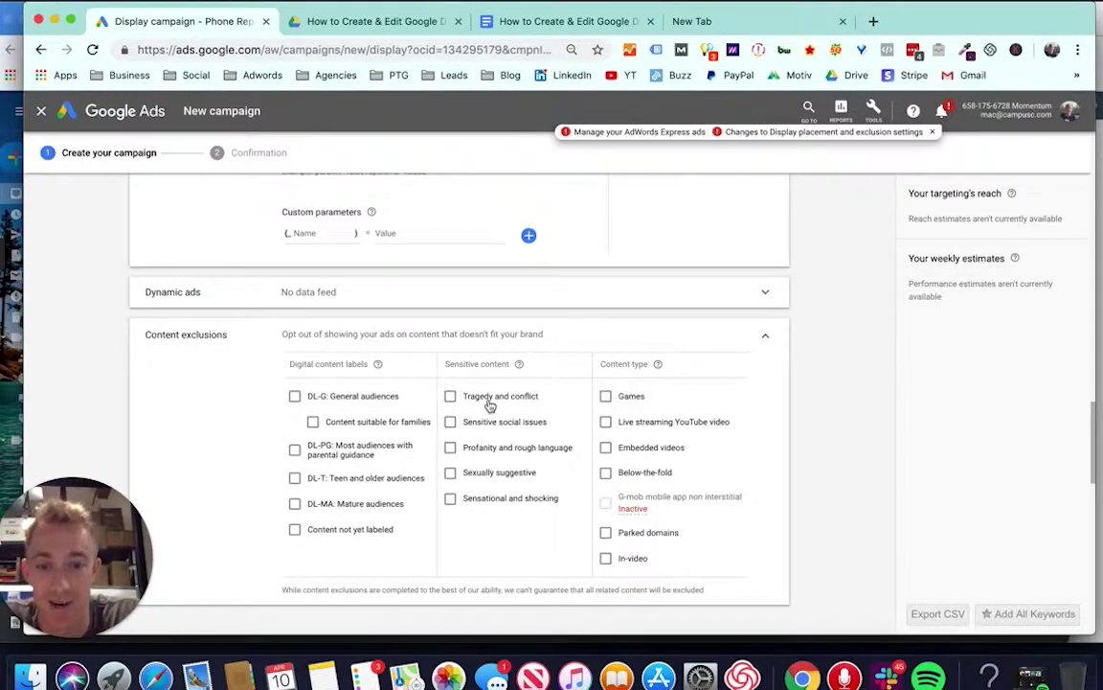
{"action": "scroll", "coordinate": [497, 380], "scroll_direction": "down", "scroll_amount": 3}
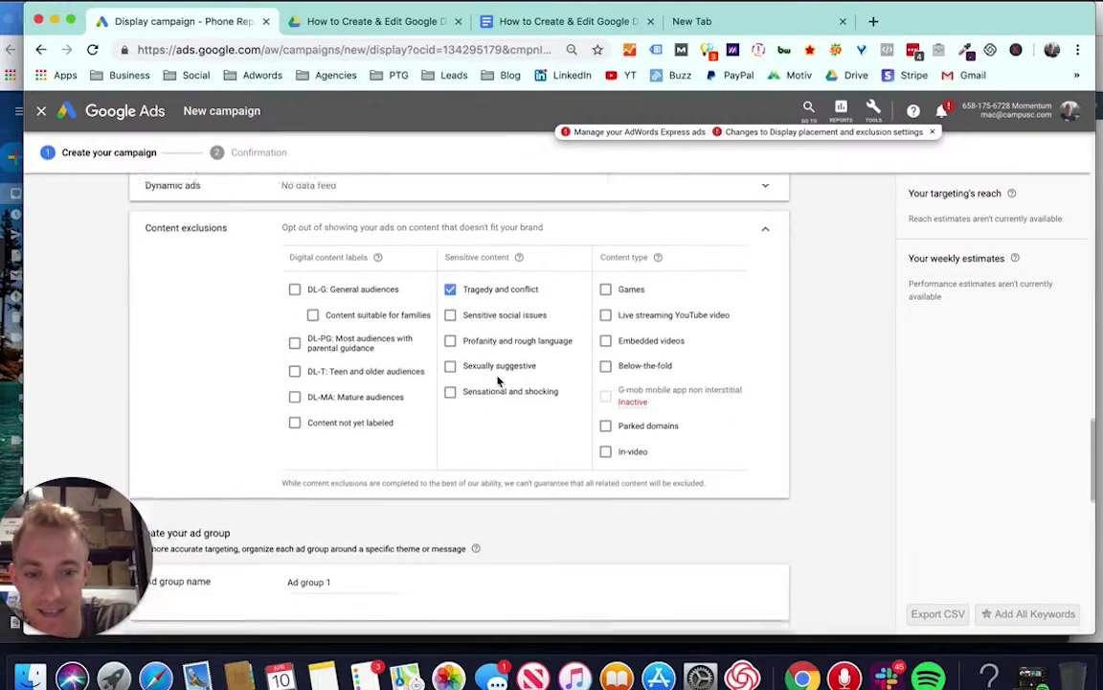
{"action": "scroll", "coordinate": [459, 303], "scroll_direction": "up", "scroll_amount": 1}
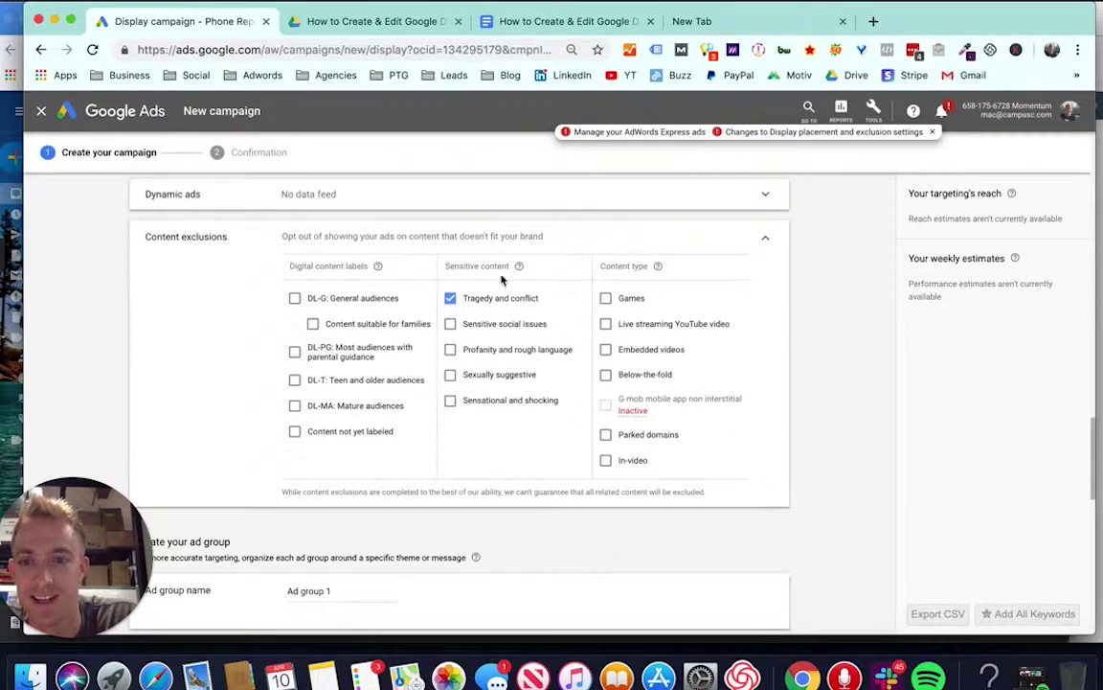
{"action": "scroll", "coordinate": [452, 297], "scroll_direction": "up", "scroll_amount": 3}
{"action": "scroll", "coordinate": [502, 279], "scroll_direction": "down", "scroll_amount": 1}
Examine the ad group's demographics, content targeting choices and targeting expansion settings.
{"action": "scroll", "coordinate": [501, 280], "scroll_direction": "down", "scroll_amount": 12}
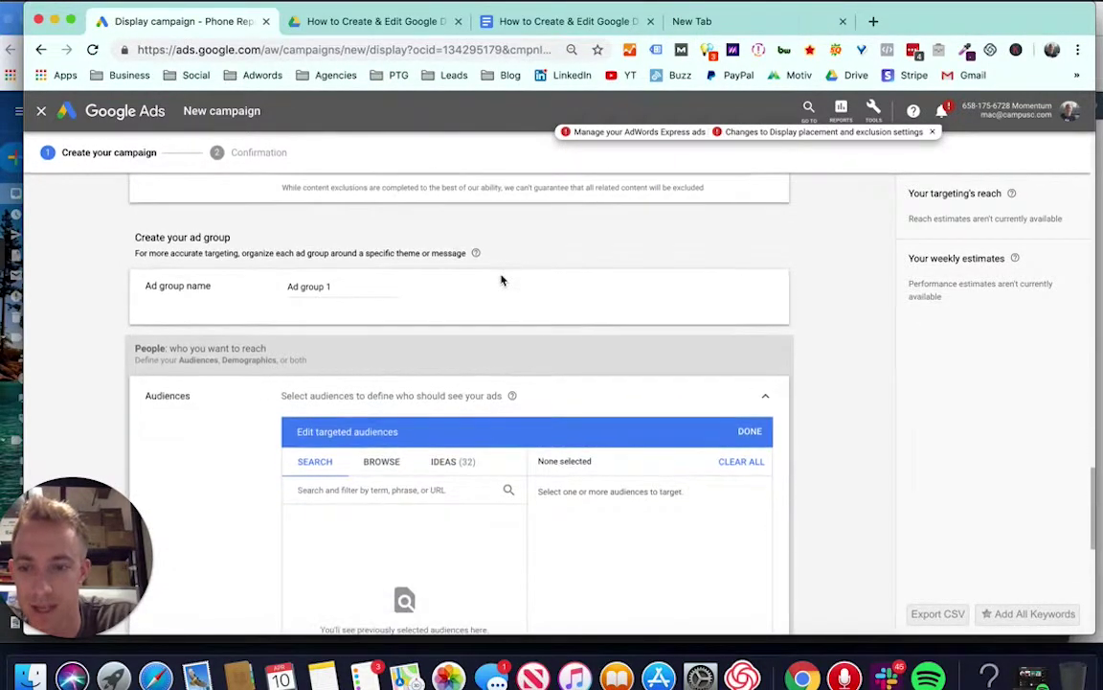
{"action": "scroll", "coordinate": [509, 389], "scroll_direction": "down", "scroll_amount": 2}
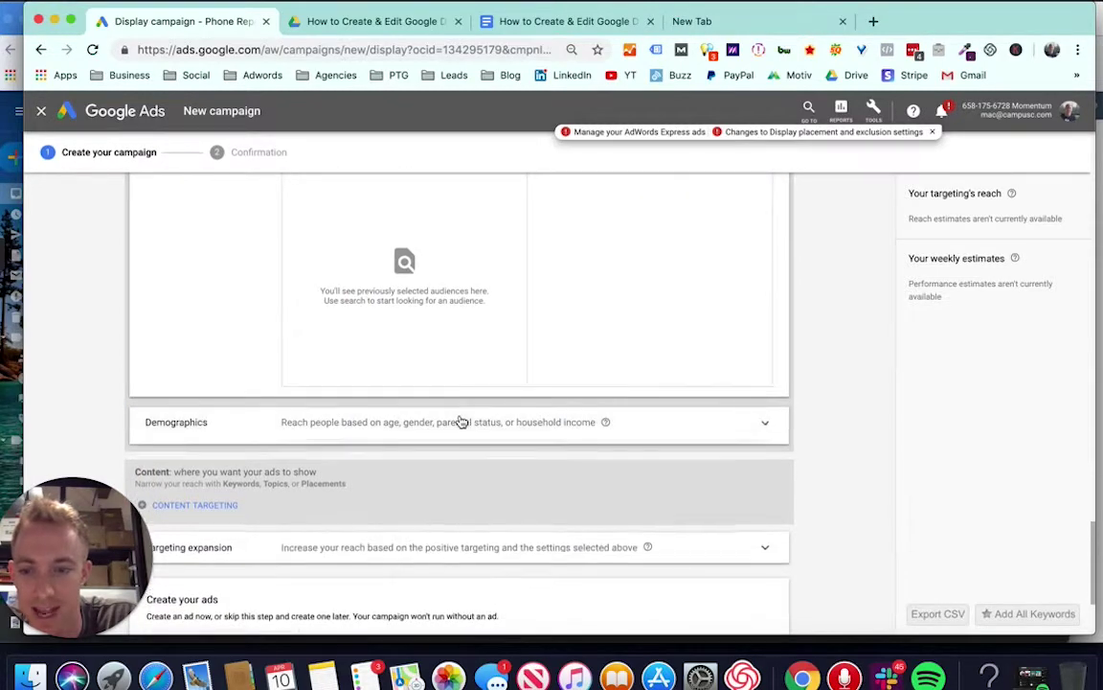
{"action": "left_click", "coordinate": [461, 421]}
{"action": "left_click", "coordinate": [221, 523]}
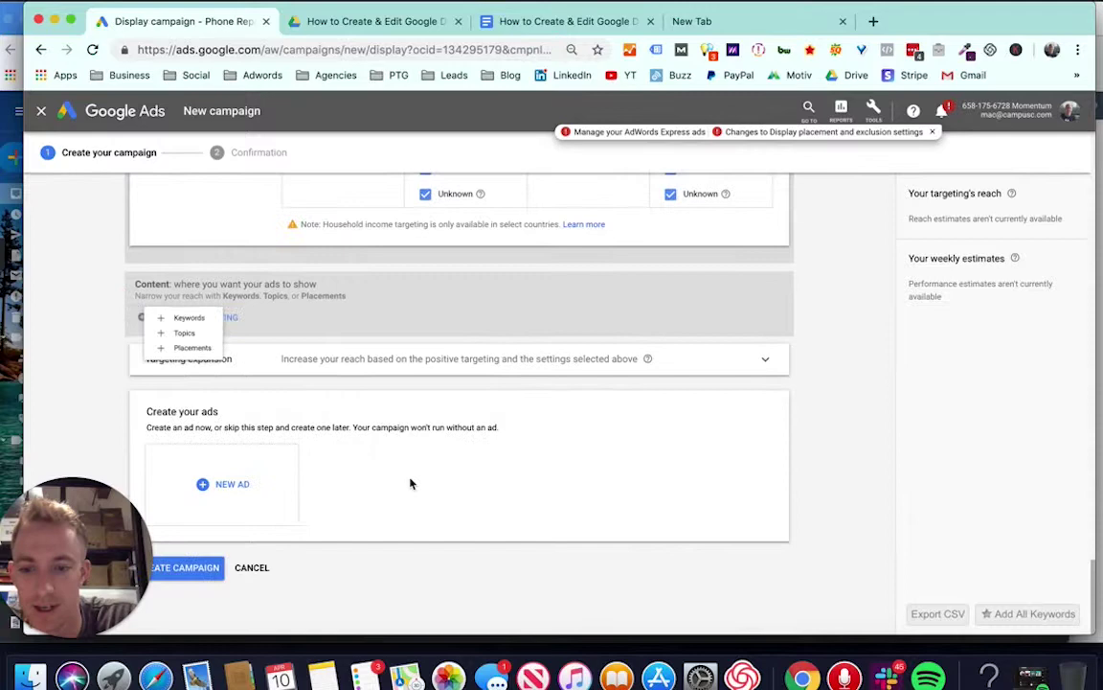
{"action": "scroll", "coordinate": [525, 362], "scroll_direction": "up", "scroll_amount": 1}
{"action": "left_click", "coordinate": [512, 375]}
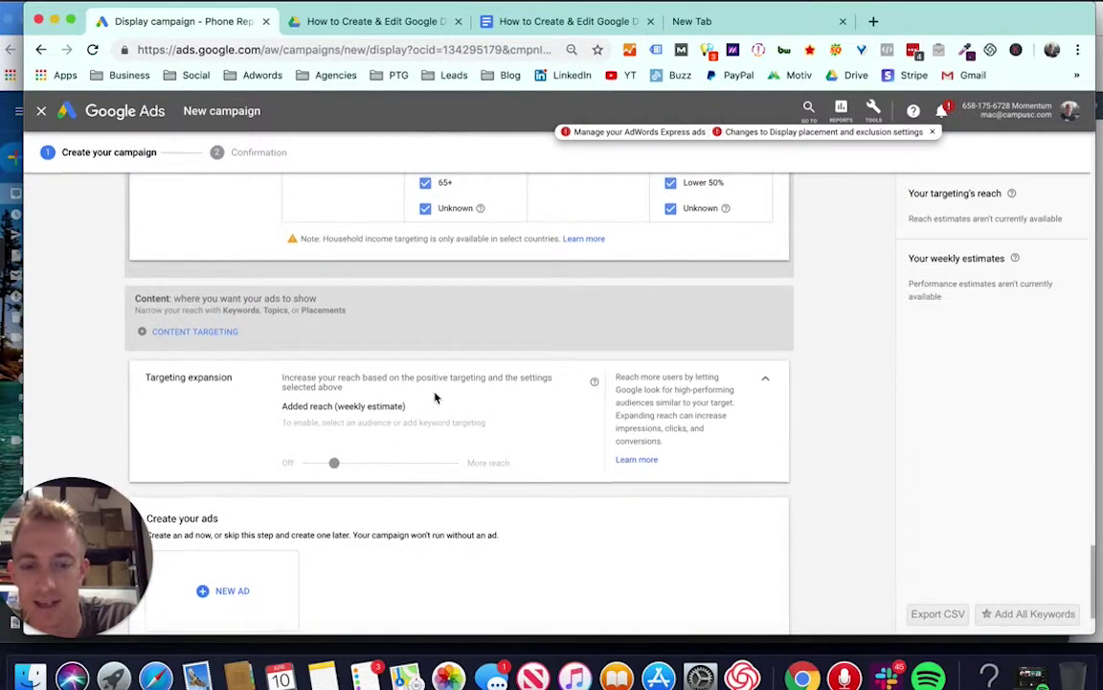
Exclude the remaining sensitive content: sensitive social issues, profanity and rough language, sexually suggestive, and sensational and shocking.
{"action": "scroll", "coordinate": [435, 395], "scroll_direction": "up", "scroll_amount": 15}
{"action": "scroll", "coordinate": [434, 393], "scroll_direction": "up", "scroll_amount": 3}
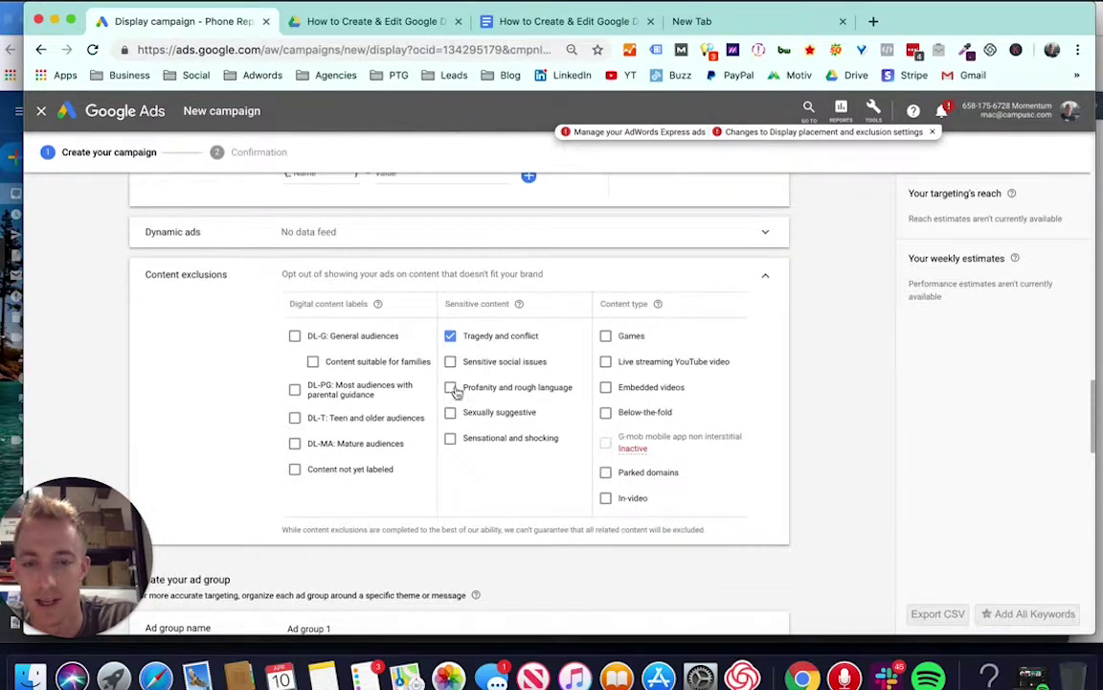
{"action": "left_click", "coordinate": [450, 335]}
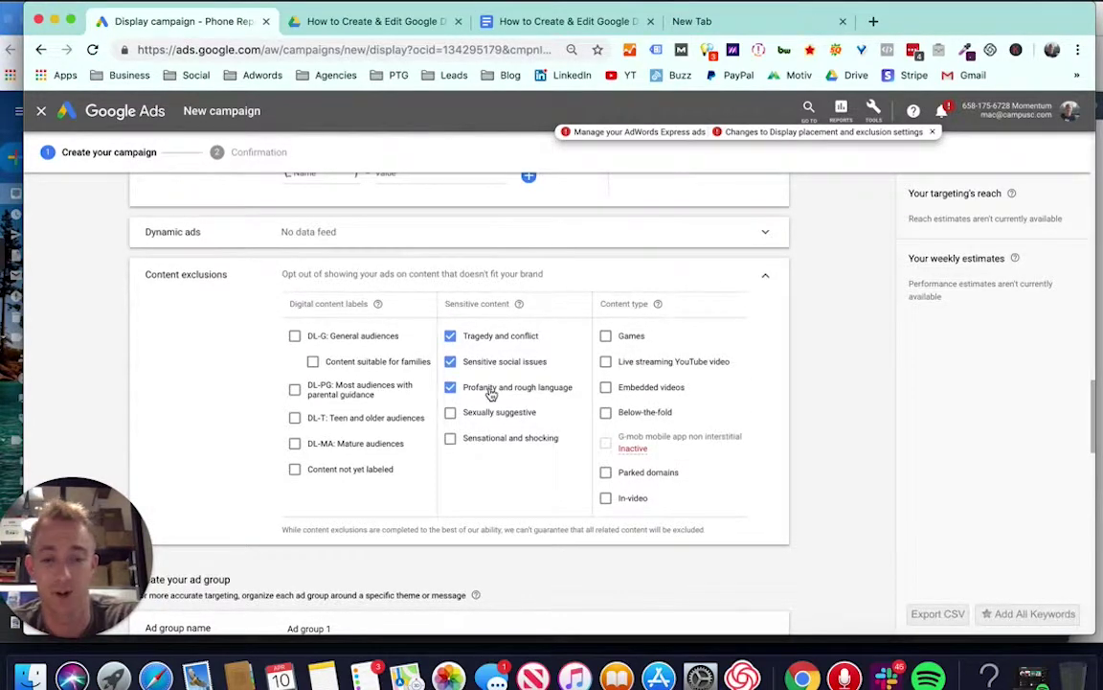
{"action": "left_click", "coordinate": [466, 412]}
{"action": "left_click", "coordinate": [475, 441]}
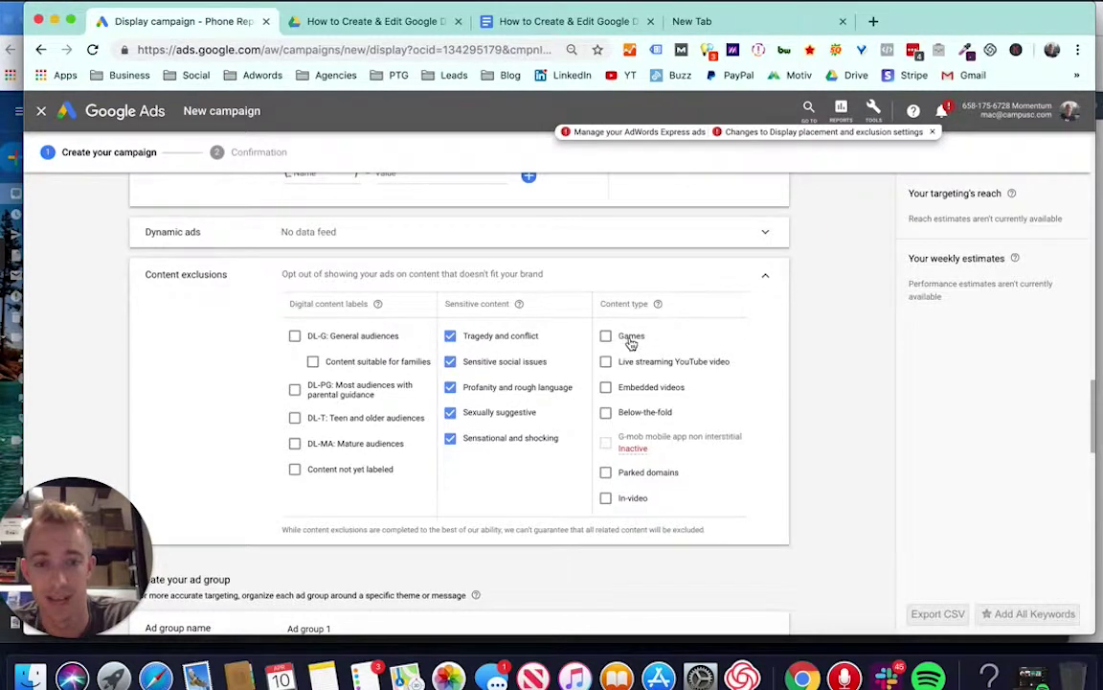
Exclude games, live streaming YouTube video, embedded videos, below-the-fold, parked domains and in-video content types, plus content not yet labeled.
{"action": "left_click", "coordinate": [630, 337]}
{"action": "left_click", "coordinate": [633, 362]}
{"action": "left_click", "coordinate": [633, 387]}
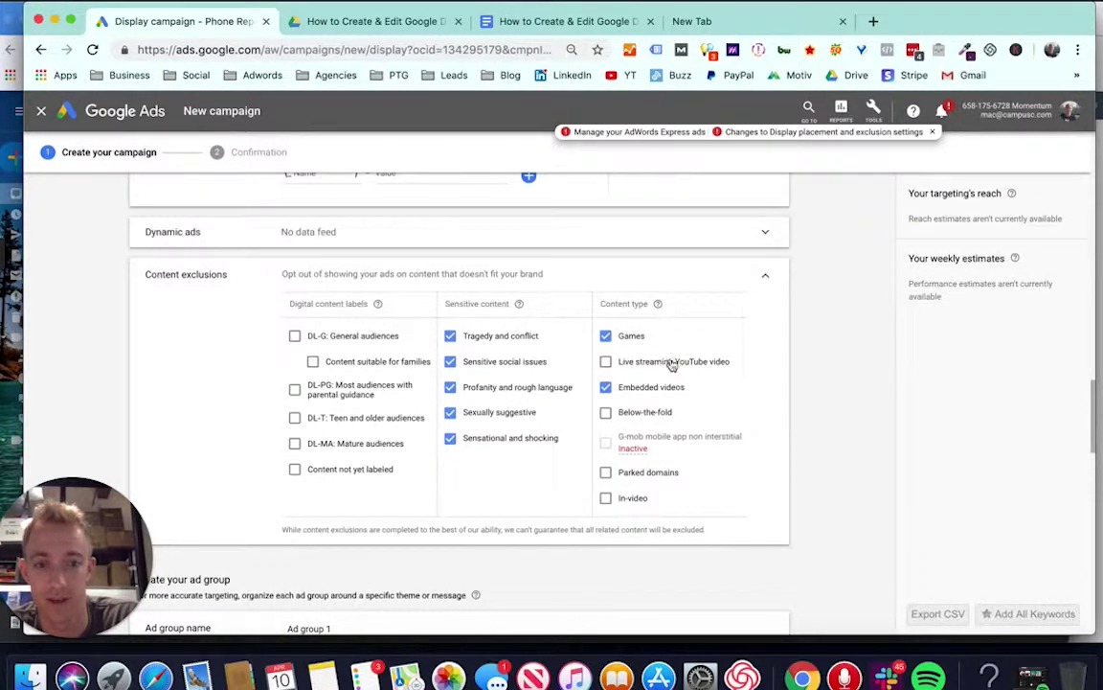
{"action": "left_click", "coordinate": [646, 412]}
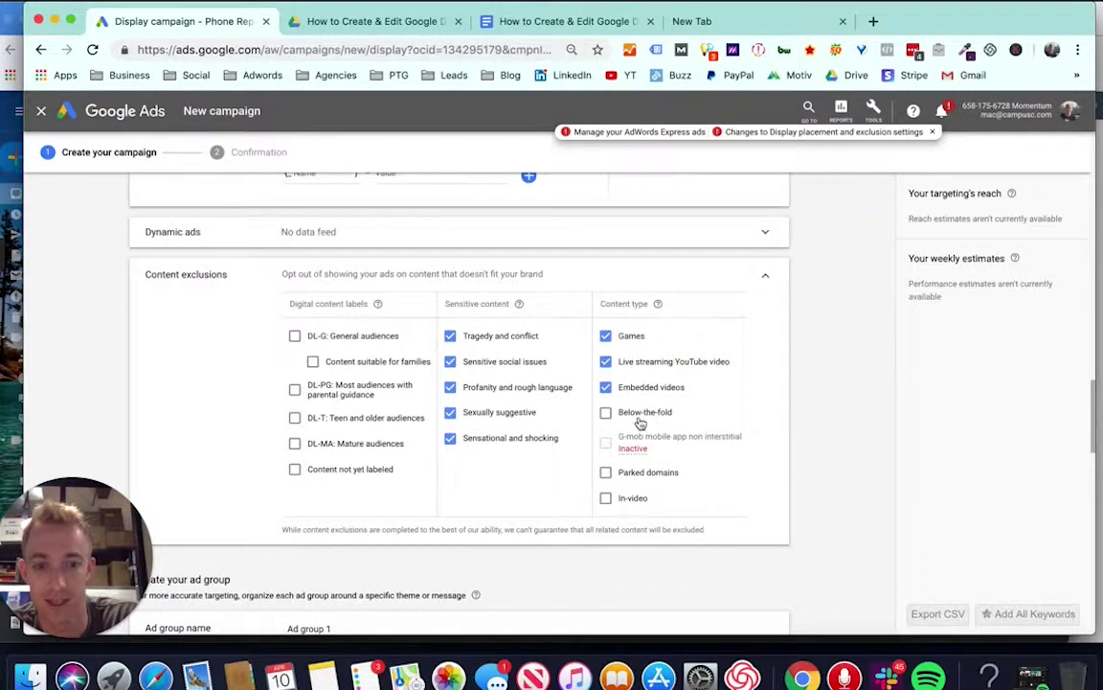
{"action": "left_click", "coordinate": [635, 472]}
{"action": "left_click", "coordinate": [633, 499]}
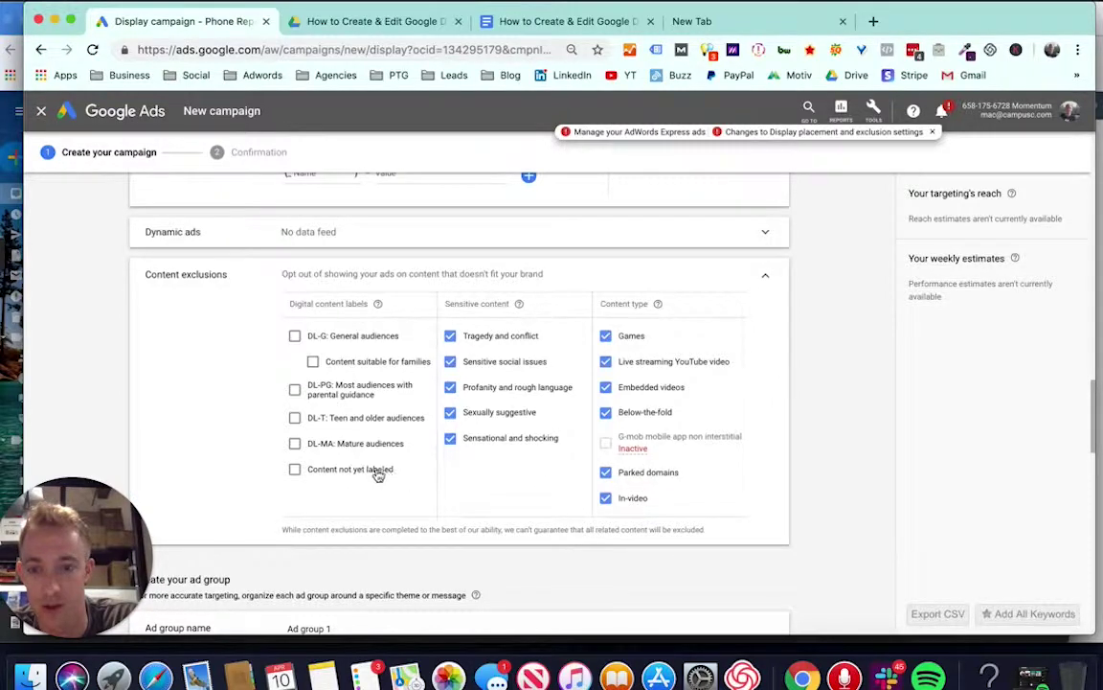
{"action": "scroll", "coordinate": [379, 475], "scroll_direction": "down", "scroll_amount": 1}
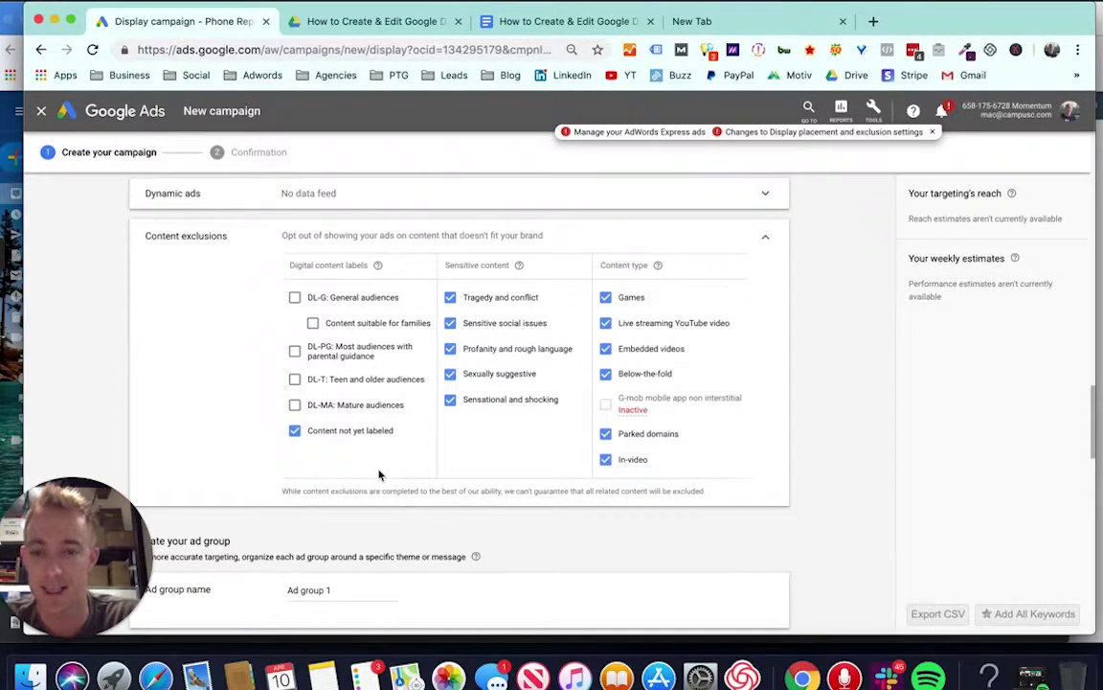
{"action": "scroll", "coordinate": [379, 475], "scroll_direction": "down", "scroll_amount": 3}
{"action": "scroll", "coordinate": [355, 283], "scroll_direction": "up", "scroll_amount": 2}
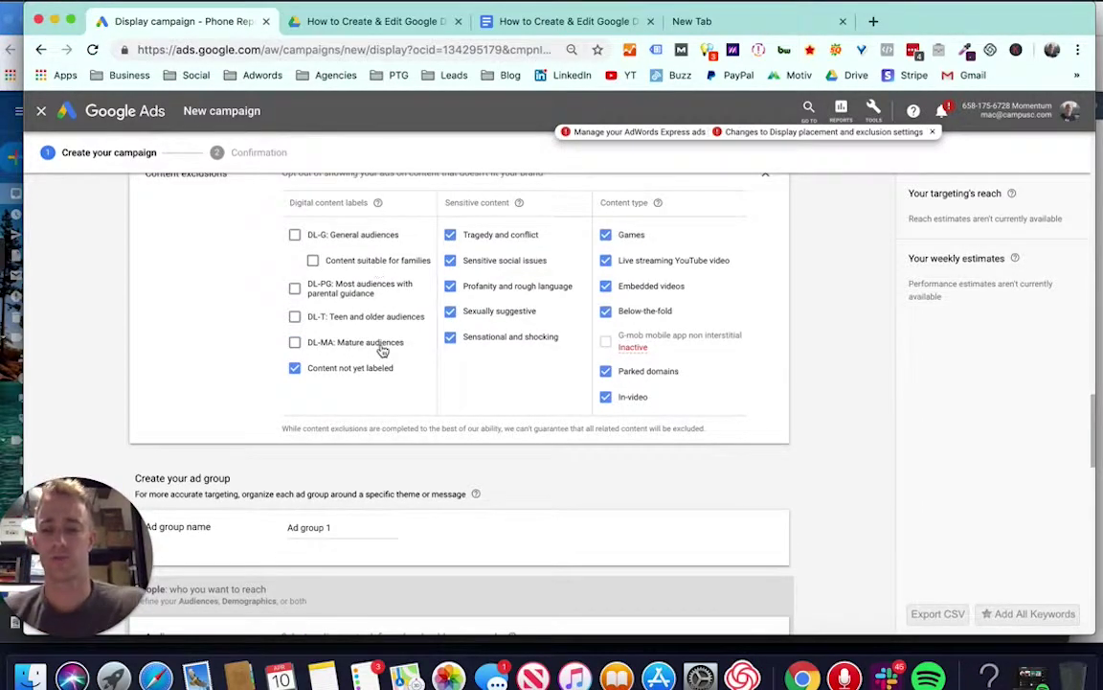
Name the ad group "Demo + Intent + Keywords".
{"action": "scroll", "coordinate": [357, 446], "scroll_direction": "down", "scroll_amount": 3}
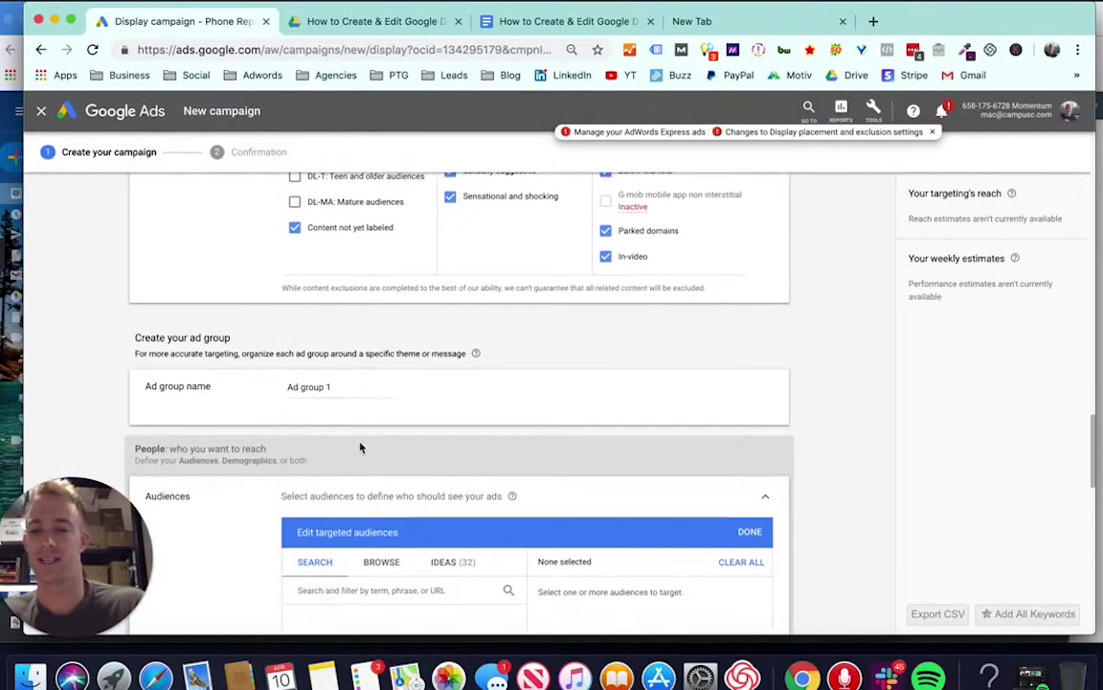
{"action": "triple_click", "coordinate": [336, 386]}
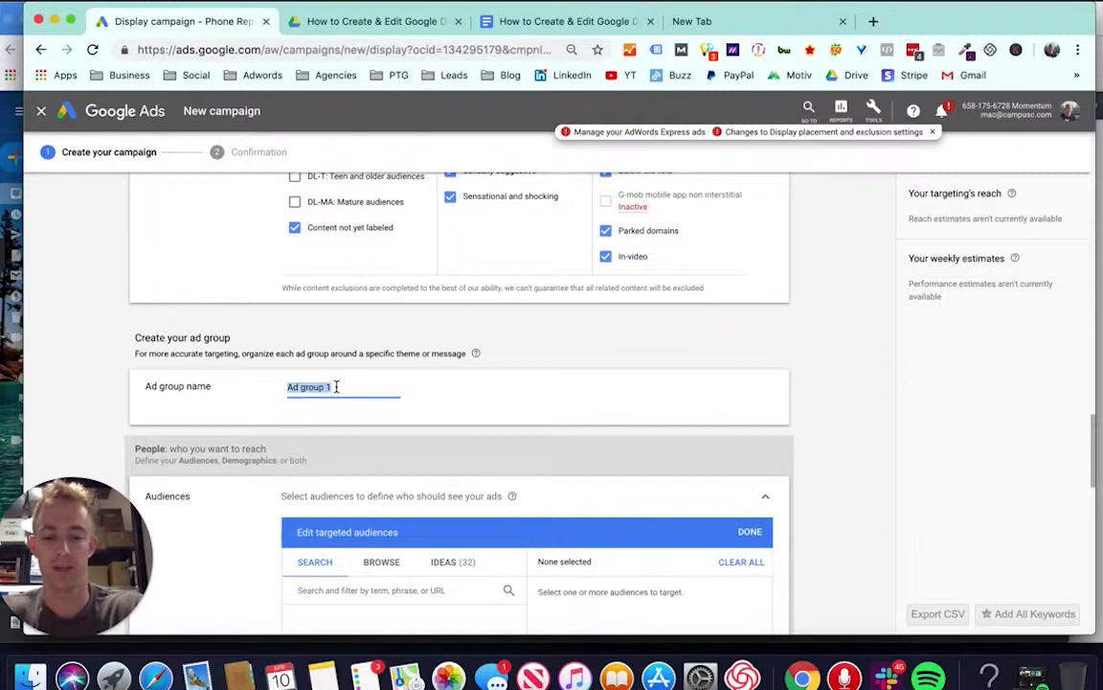
{"action": "type", "text": "Demo + In"}
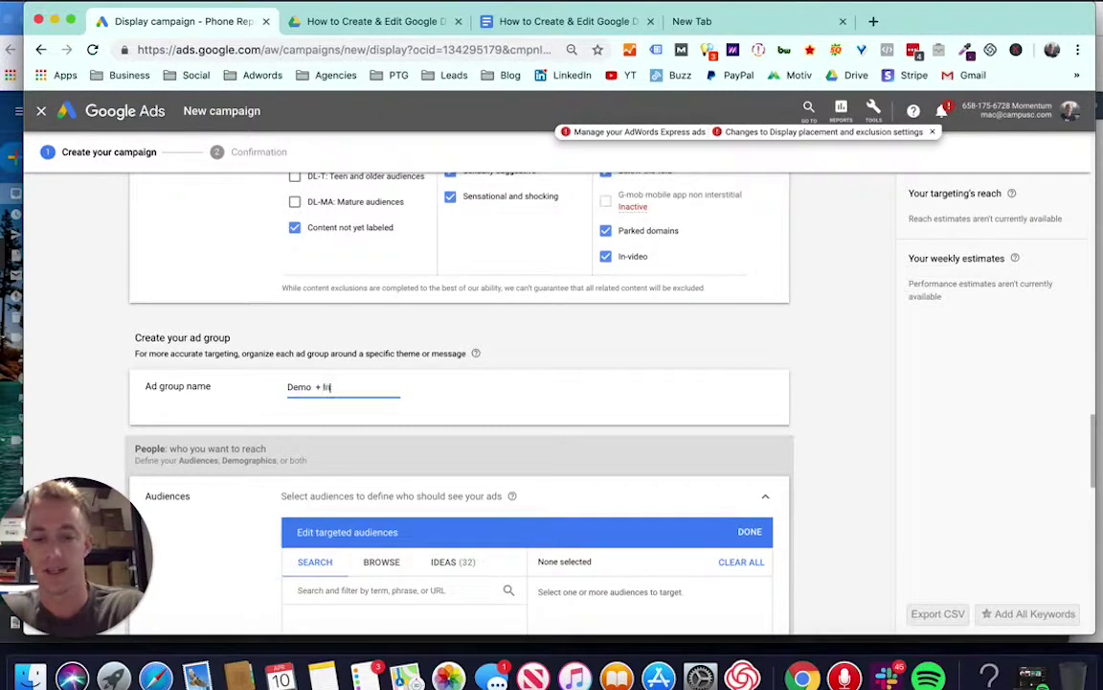
{"action": "type", "text": "tent + Keywords"}
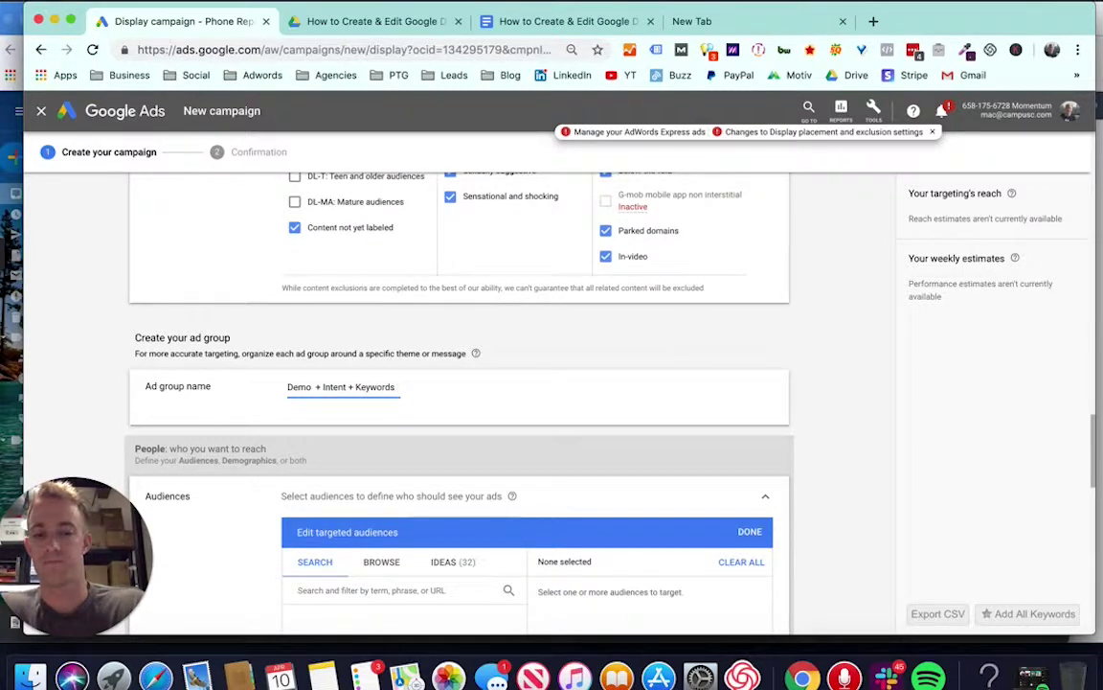
Target the suggested custom intent audiences mobile phone repair services and iphone screen repair from the audience ideas.
{"action": "scroll", "coordinate": [530, 392], "scroll_direction": "down", "scroll_amount": 2}
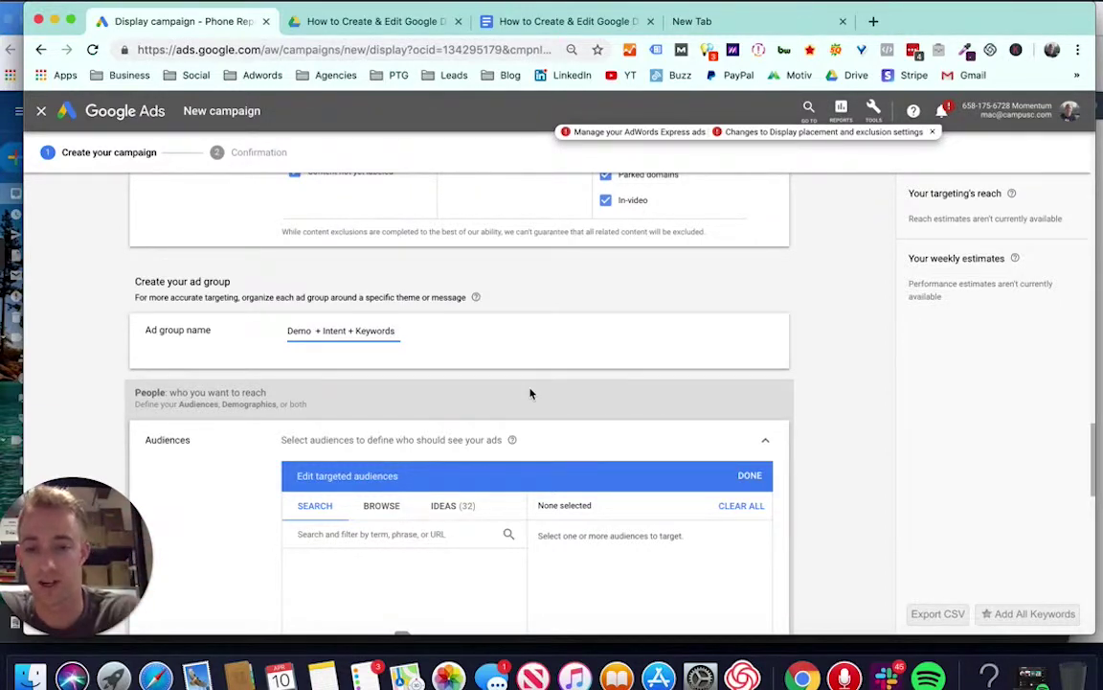
{"action": "scroll", "coordinate": [530, 393], "scroll_direction": "down", "scroll_amount": 3}
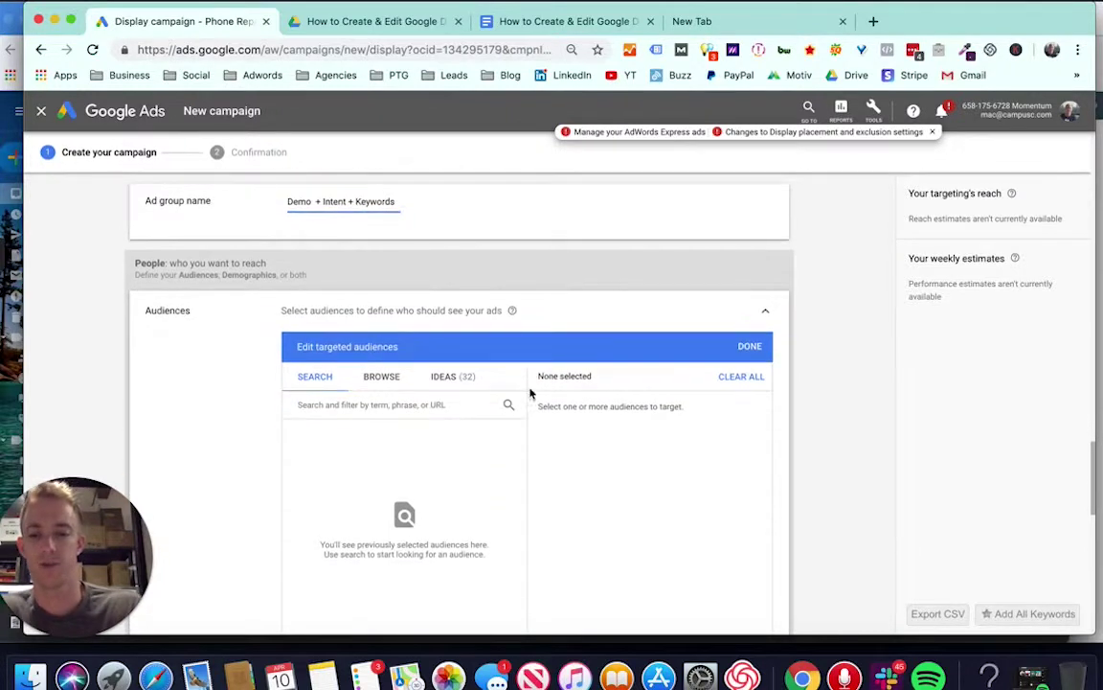
{"action": "left_click", "coordinate": [454, 383]}
{"action": "scroll", "coordinate": [407, 369], "scroll_direction": "down", "scroll_amount": 3}
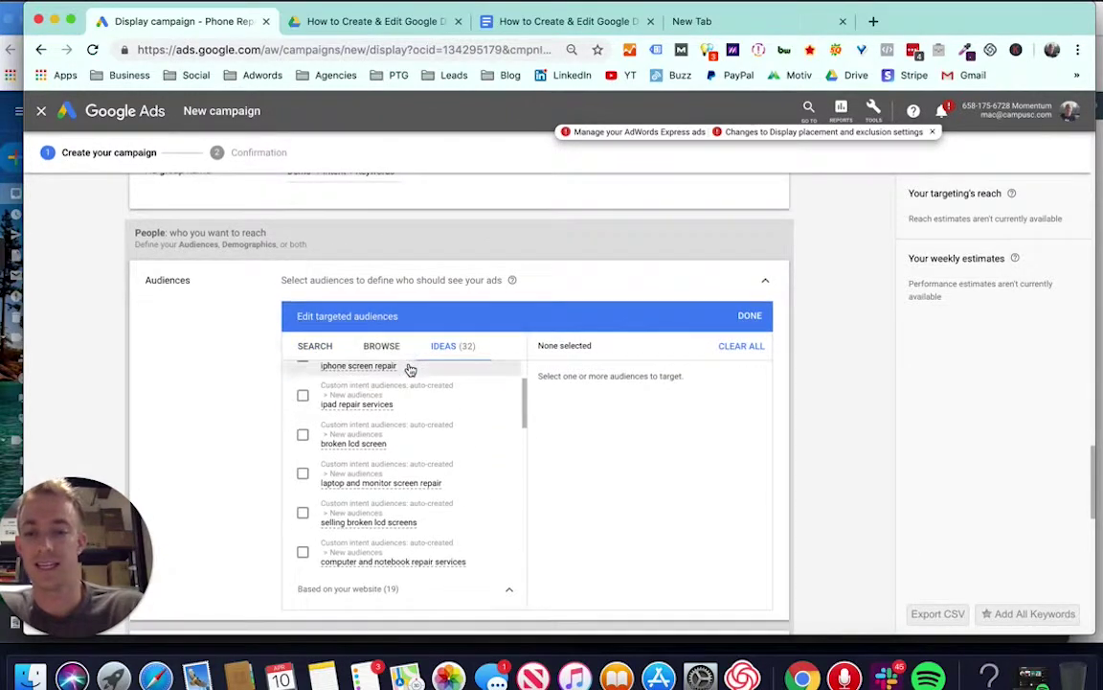
{"action": "scroll", "coordinate": [328, 450], "scroll_direction": "up", "scroll_amount": 2}
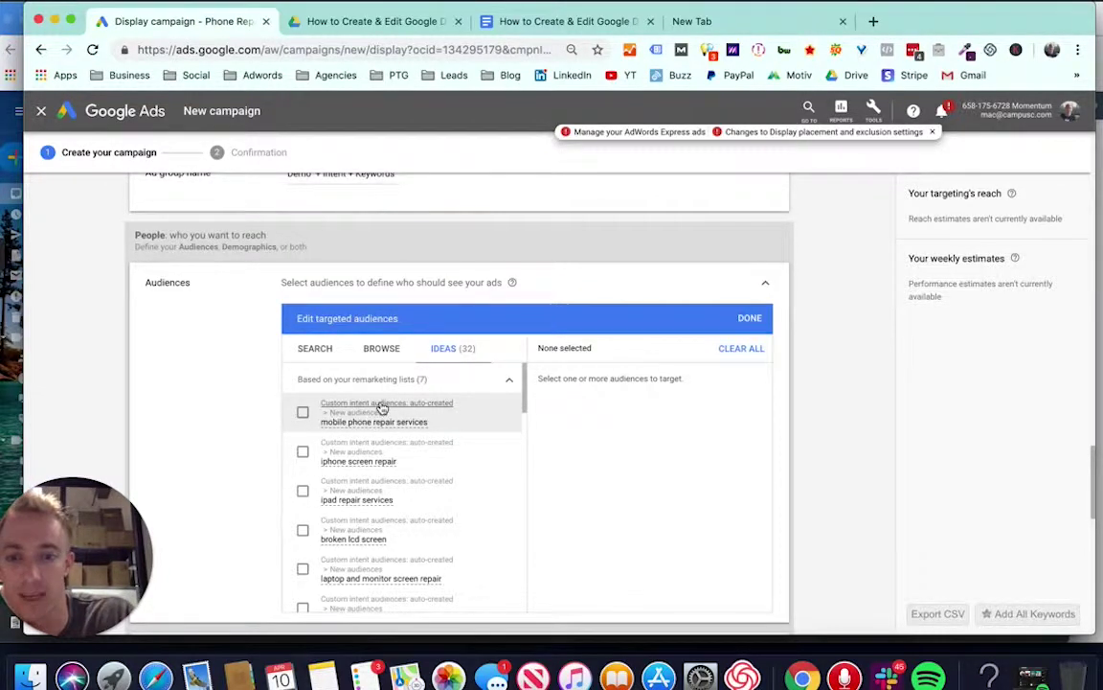
{"action": "left_click", "coordinate": [303, 414]}
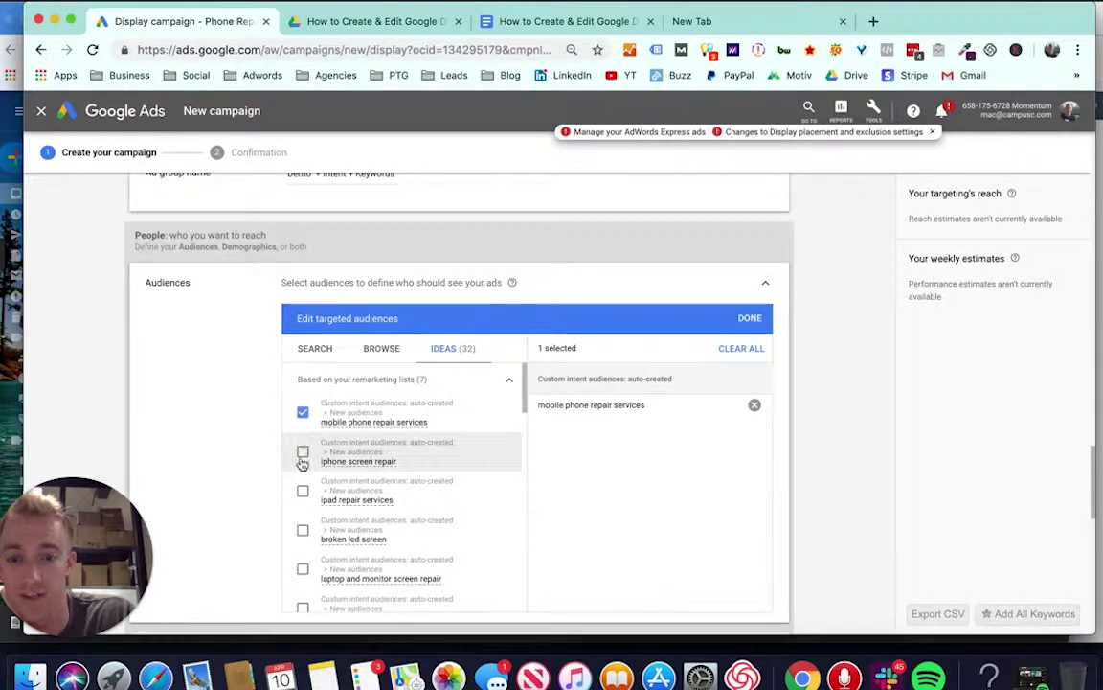
{"action": "left_click", "coordinate": [302, 460]}
Also target ipad repair services, broken lcd screen, laptop and monitor screen repair, selling broken lcd screens, and computer and notebook repair services.
{"action": "scroll", "coordinate": [303, 461], "scroll_direction": "down", "scroll_amount": 1}
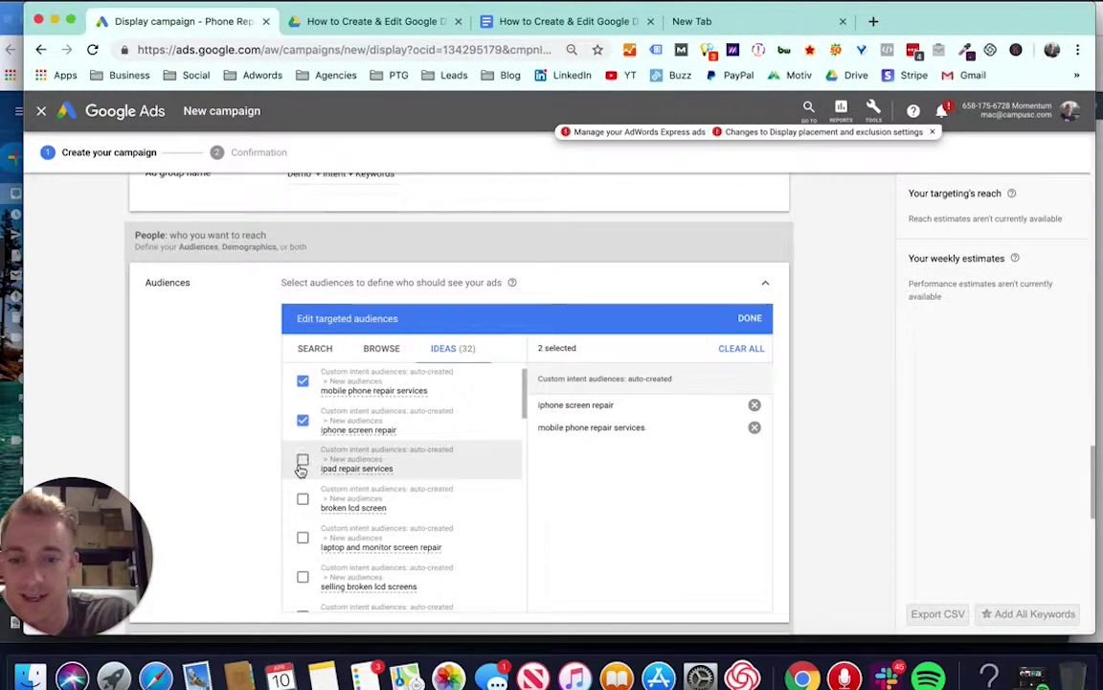
{"action": "left_click", "coordinate": [301, 463]}
{"action": "scroll", "coordinate": [302, 465], "scroll_direction": "down", "scroll_amount": 1}
{"action": "left_click", "coordinate": [301, 467]}
{"action": "left_click", "coordinate": [302, 504]}
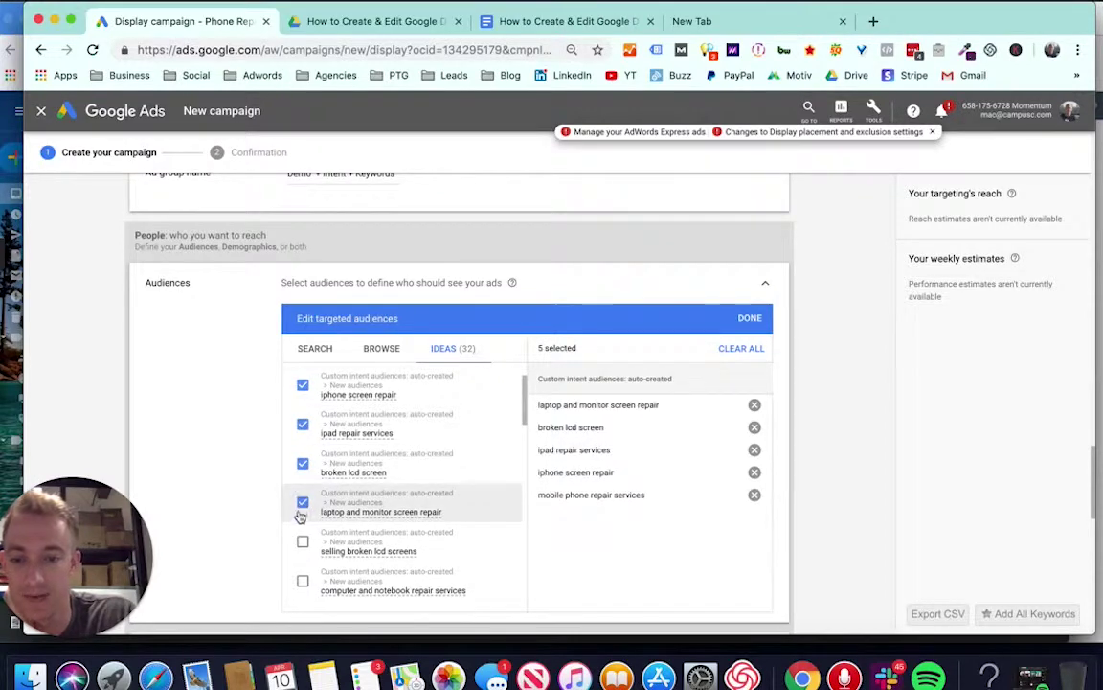
{"action": "left_click", "coordinate": [303, 543]}
{"action": "scroll", "coordinate": [304, 553], "scroll_direction": "down", "scroll_amount": 1}
{"action": "left_click", "coordinate": [303, 541]}
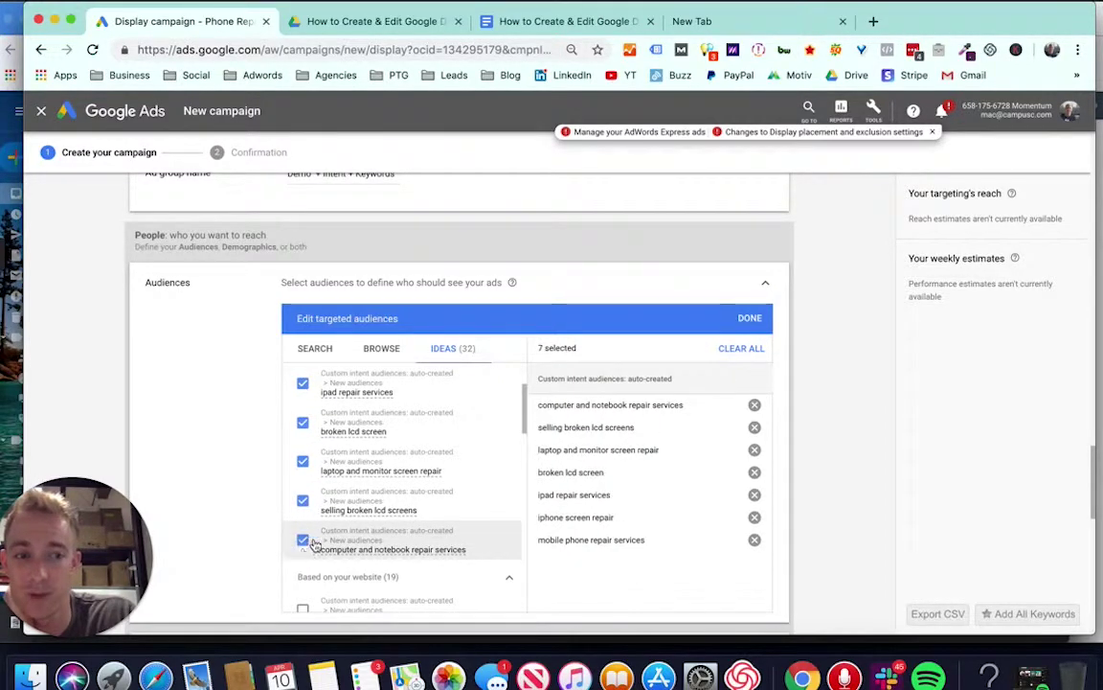
Review the campaign's locations, languages, bidding, budget and content exclusions against the selected audiences.
{"action": "scroll", "coordinate": [915, 252], "scroll_direction": "up", "scroll_amount": 15}
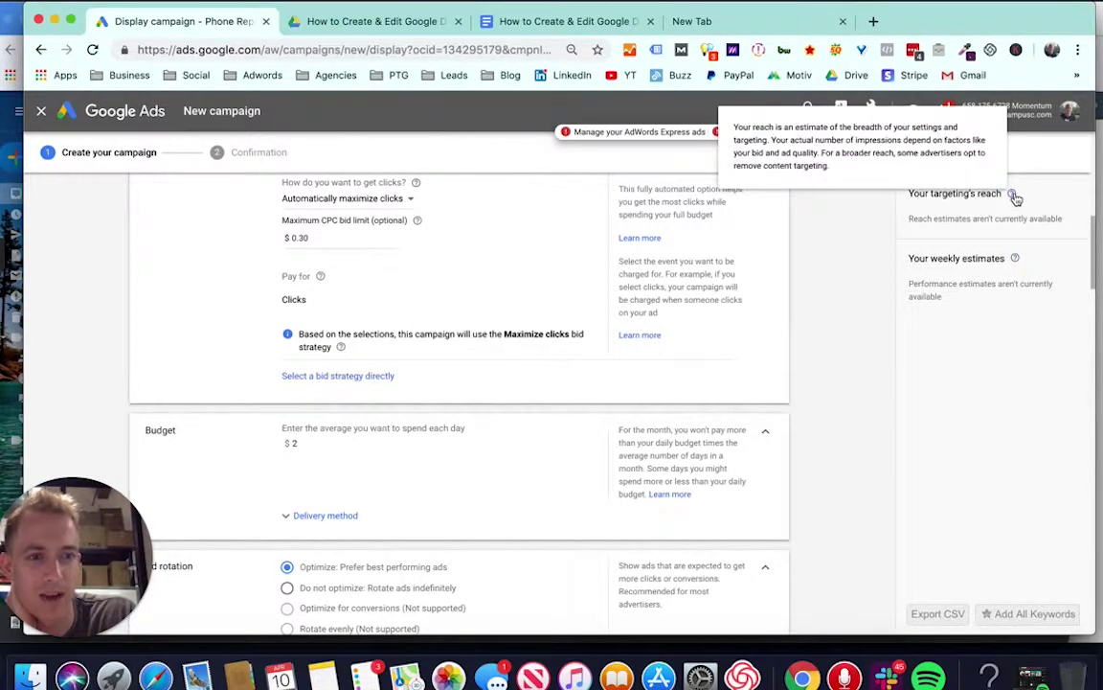
{"action": "scroll", "coordinate": [550, 318], "scroll_direction": "up", "scroll_amount": 3}
{"action": "scroll", "coordinate": [441, 327], "scroll_direction": "up", "scroll_amount": 1}
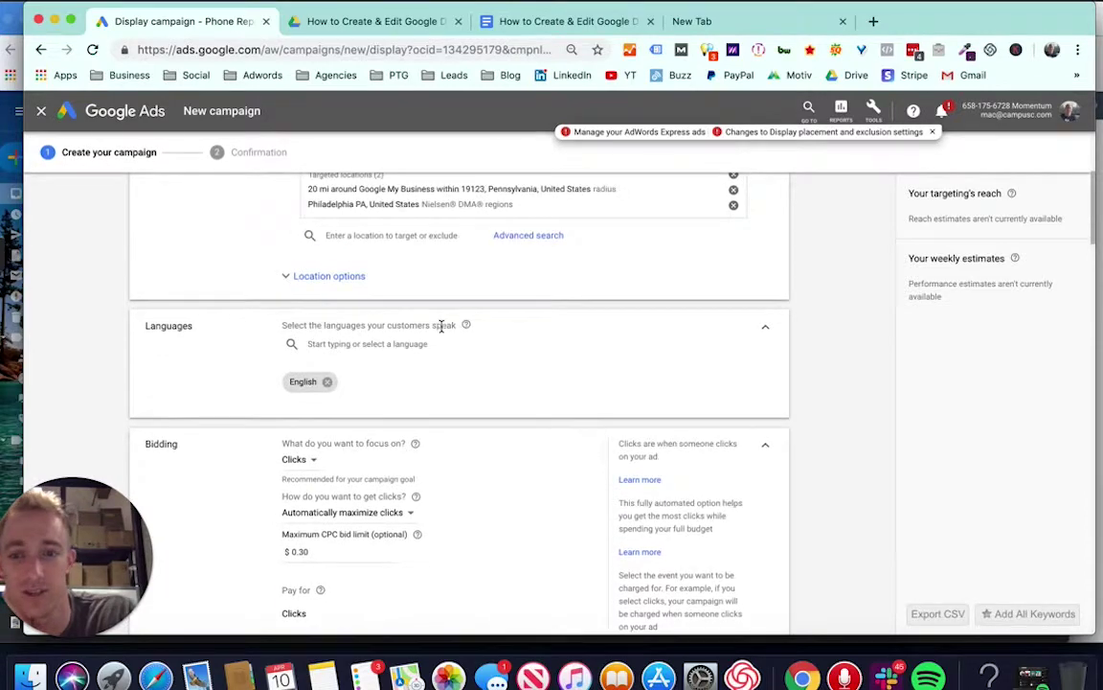
{"action": "scroll", "coordinate": [503, 277], "scroll_direction": "up", "scroll_amount": 6}
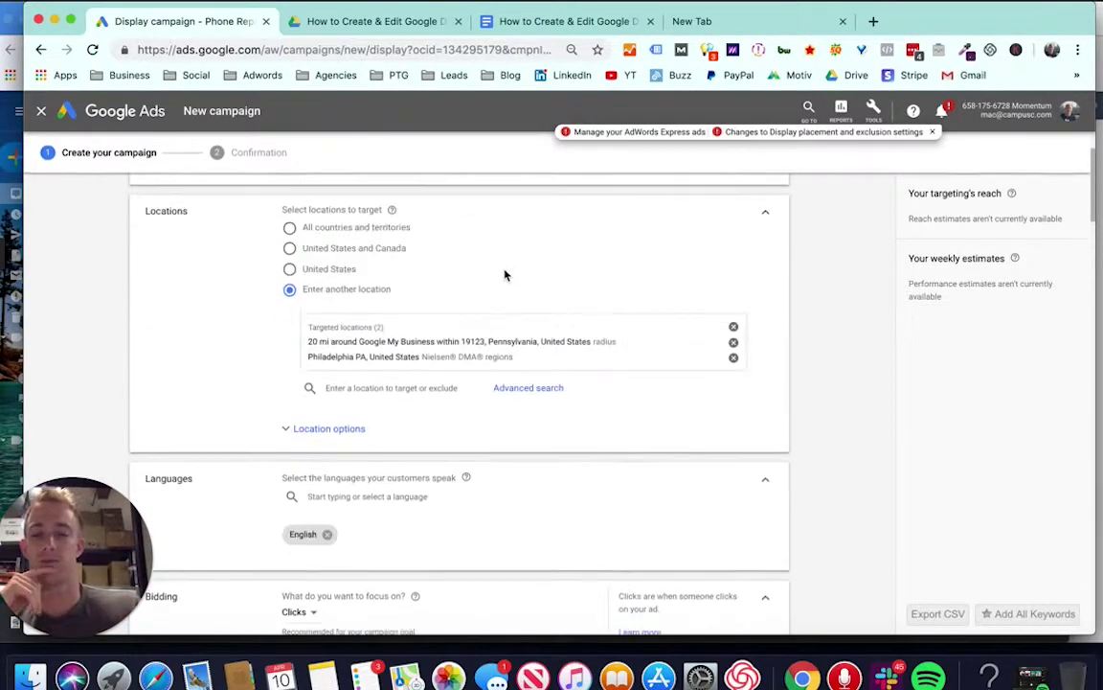
{"action": "scroll", "coordinate": [504, 275], "scroll_direction": "down", "scroll_amount": 20}
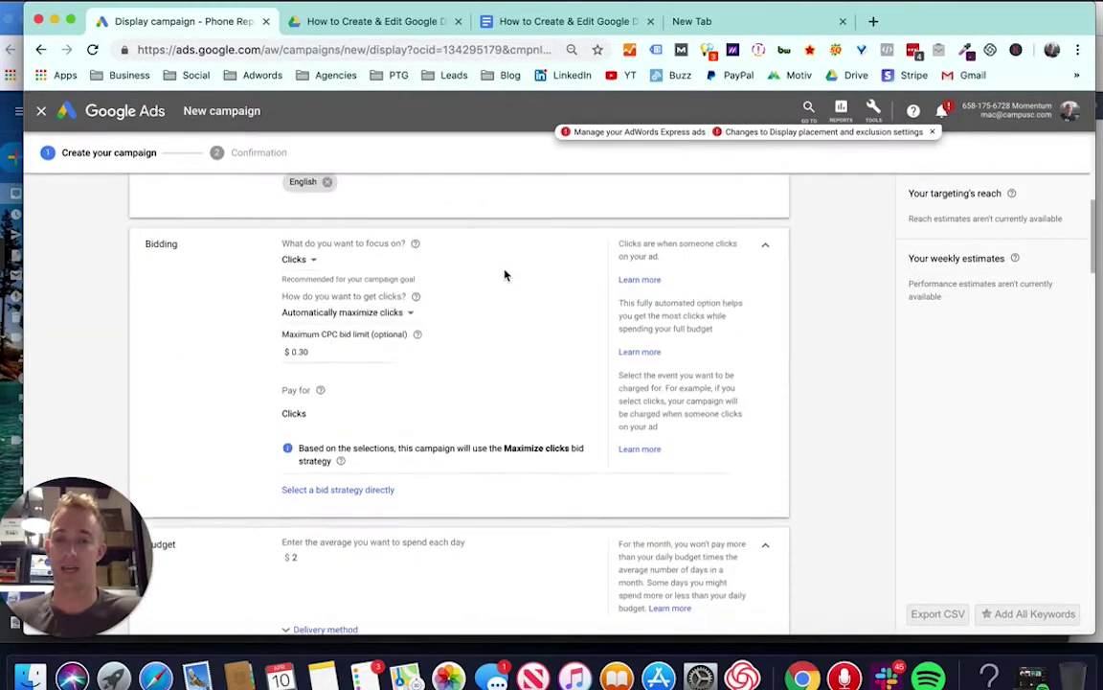
{"action": "scroll", "coordinate": [504, 274], "scroll_direction": "down", "scroll_amount": 9}
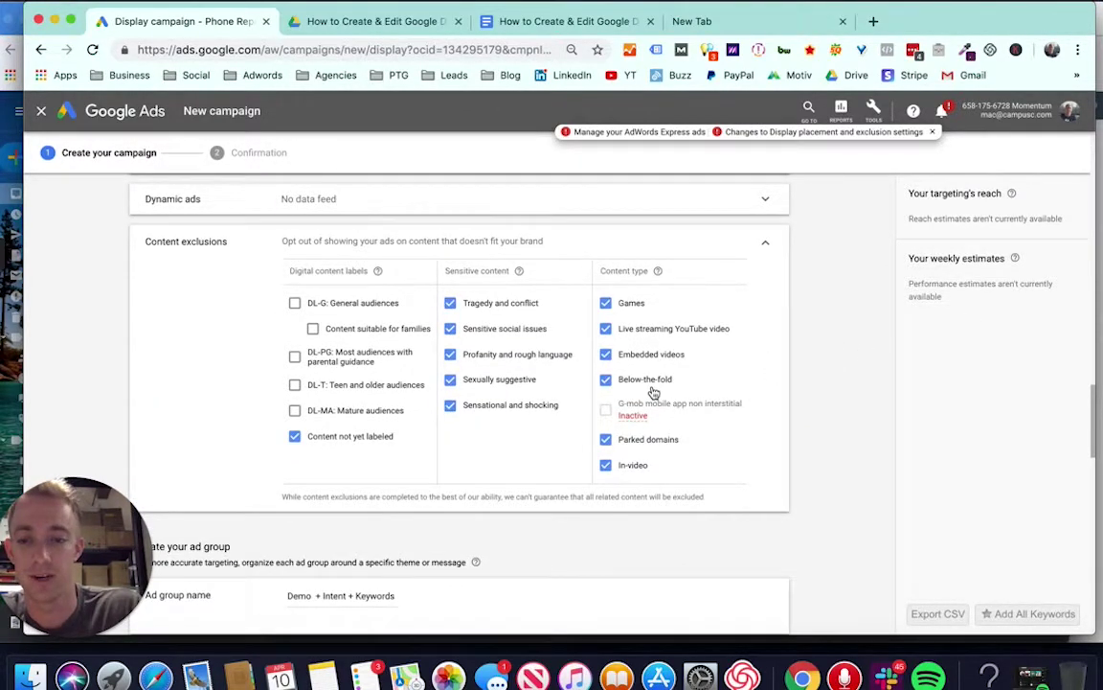
{"action": "scroll", "coordinate": [652, 390], "scroll_direction": "down", "scroll_amount": 6}
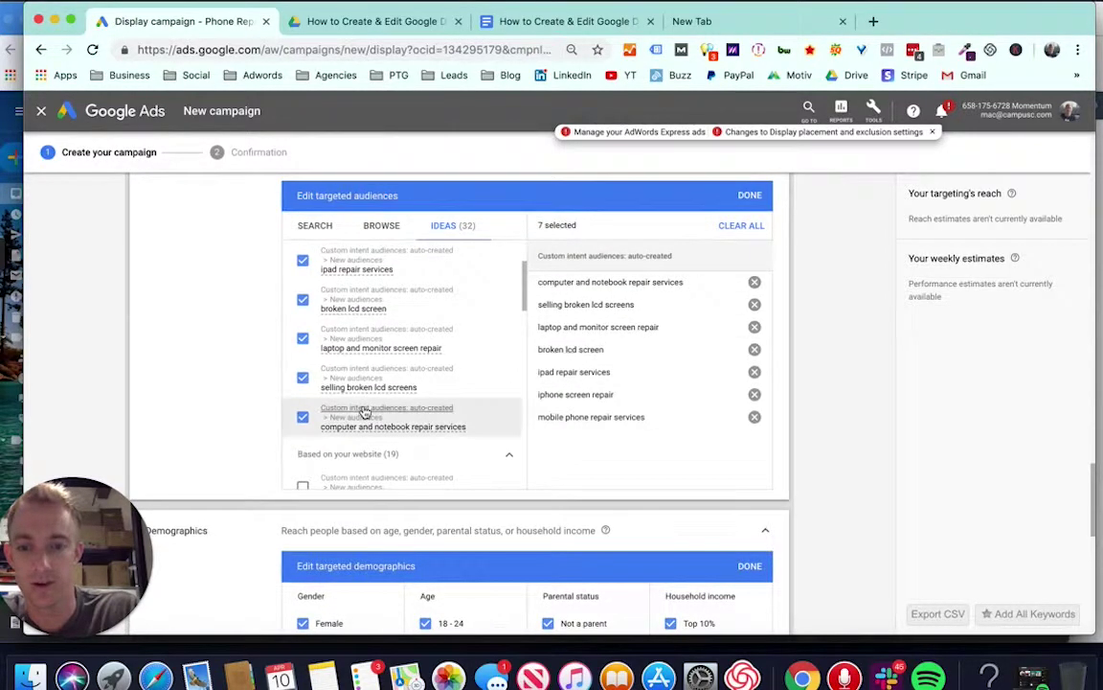
Add samsung phone repair service from the auto-created custom intent audiences and save the targeted audiences.
{"action": "scroll", "coordinate": [364, 412], "scroll_direction": "down", "scroll_amount": 2}
{"action": "left_click", "coordinate": [410, 418]}
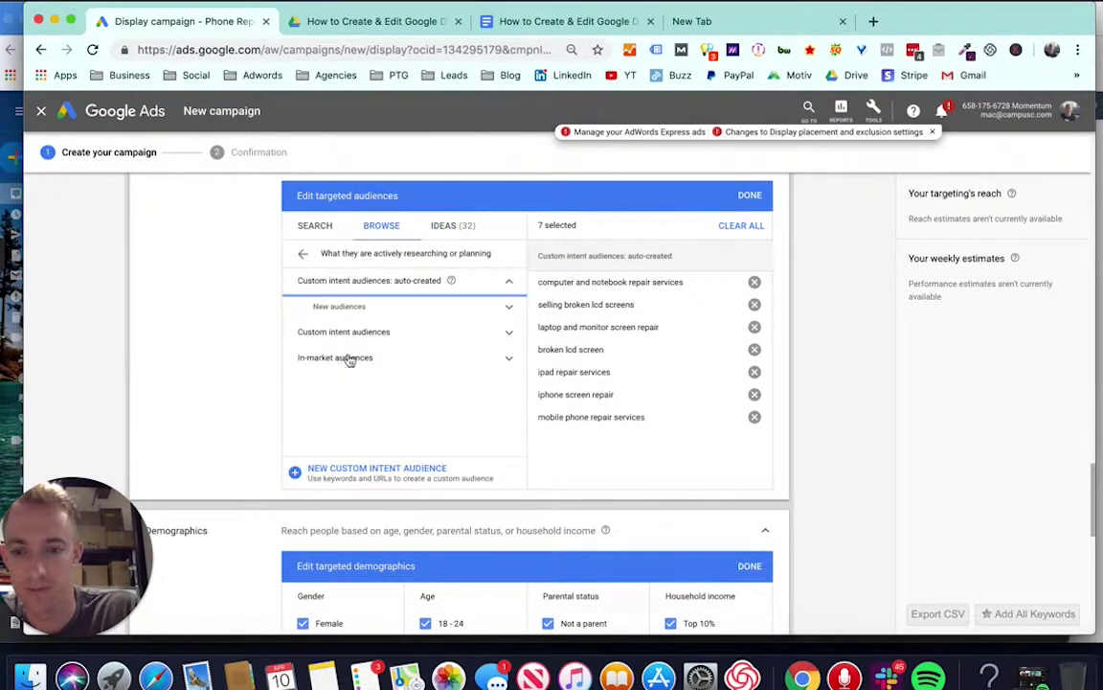
{"action": "left_click", "coordinate": [511, 283]}
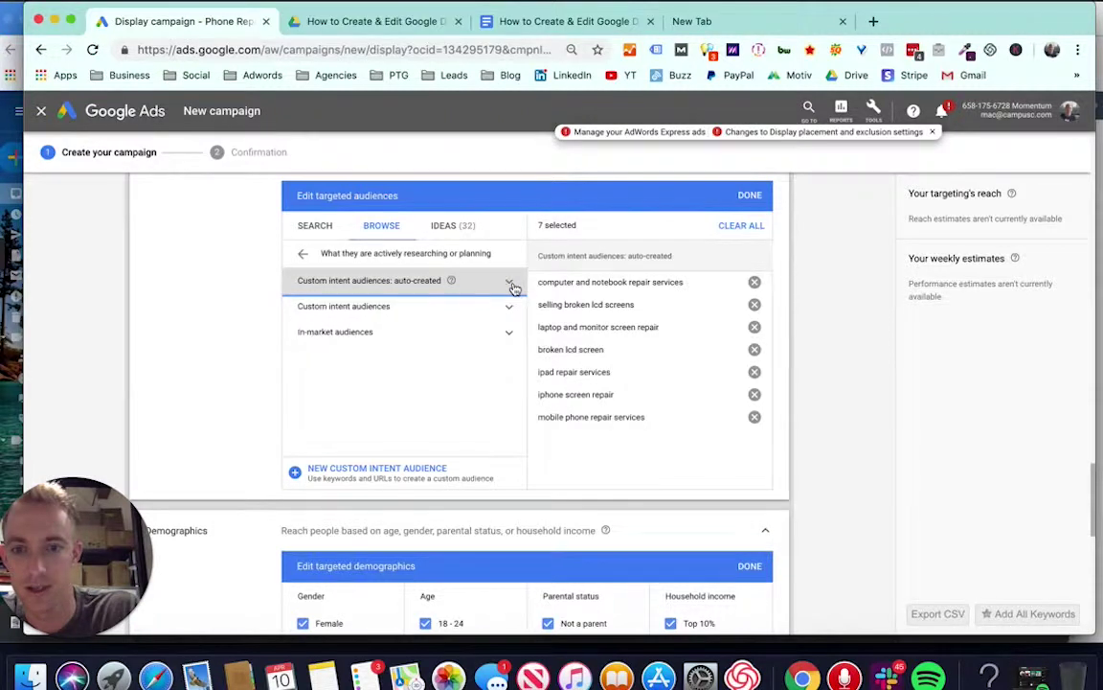
{"action": "left_click", "coordinate": [511, 284]}
{"action": "left_click", "coordinate": [508, 305]}
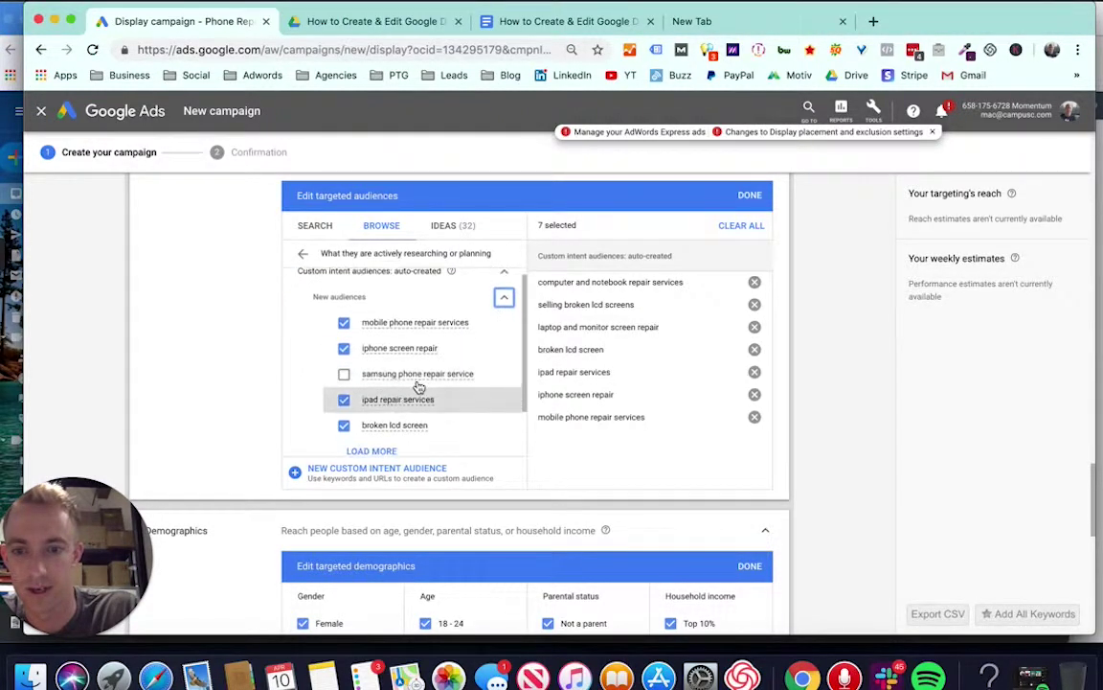
{"action": "left_click", "coordinate": [421, 375]}
{"action": "scroll", "coordinate": [393, 393], "scroll_direction": "down", "scroll_amount": 4}
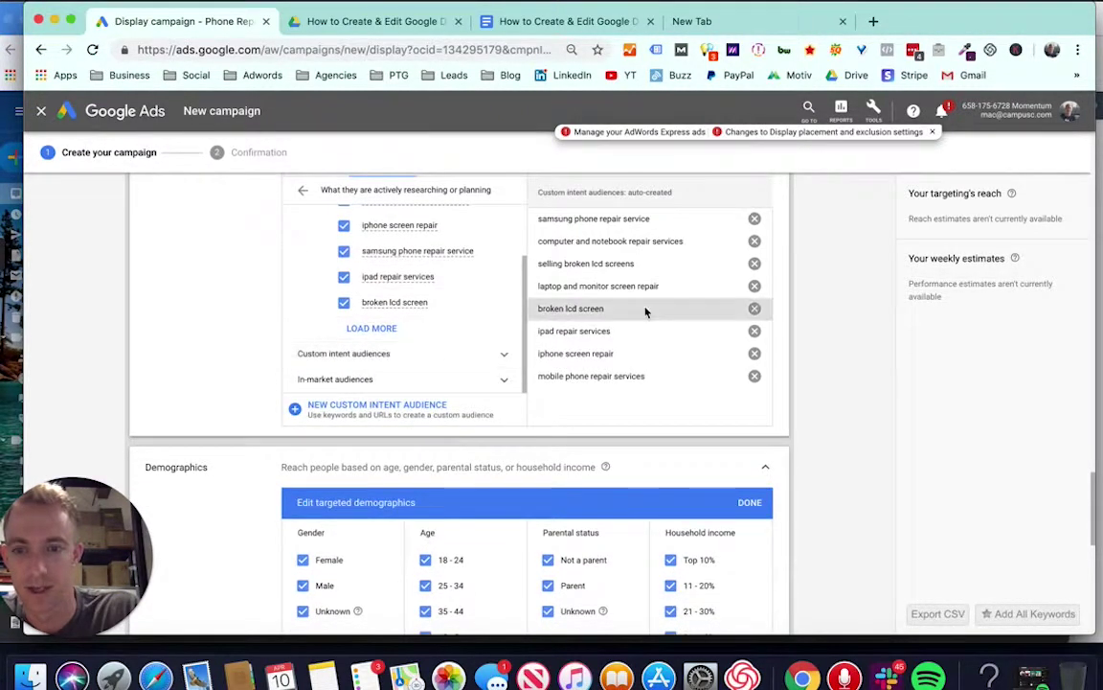
{"action": "scroll", "coordinate": [682, 242], "scroll_direction": "up", "scroll_amount": 3}
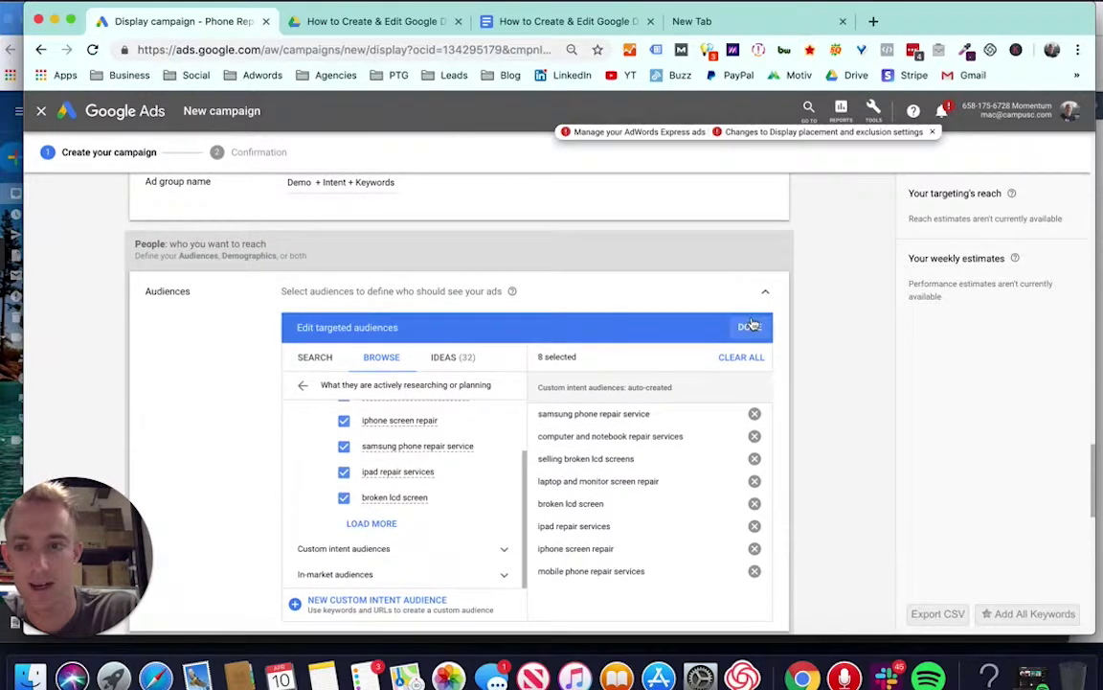
{"action": "left_click", "coordinate": [752, 326]}
Exclude ages 55 - 64 and 65+ and the Lower 50% household income group, and save the targeted demographics.
{"action": "scroll", "coordinate": [357, 325], "scroll_direction": "down", "scroll_amount": 1}
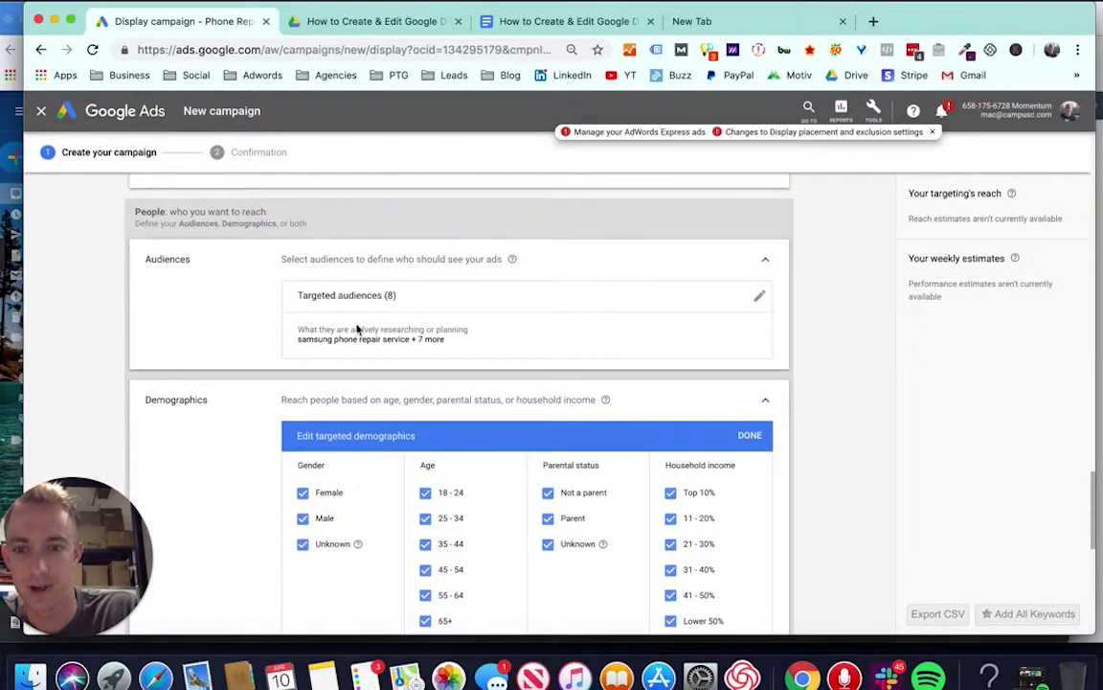
{"action": "scroll", "coordinate": [406, 388], "scroll_direction": "down", "scroll_amount": 3}
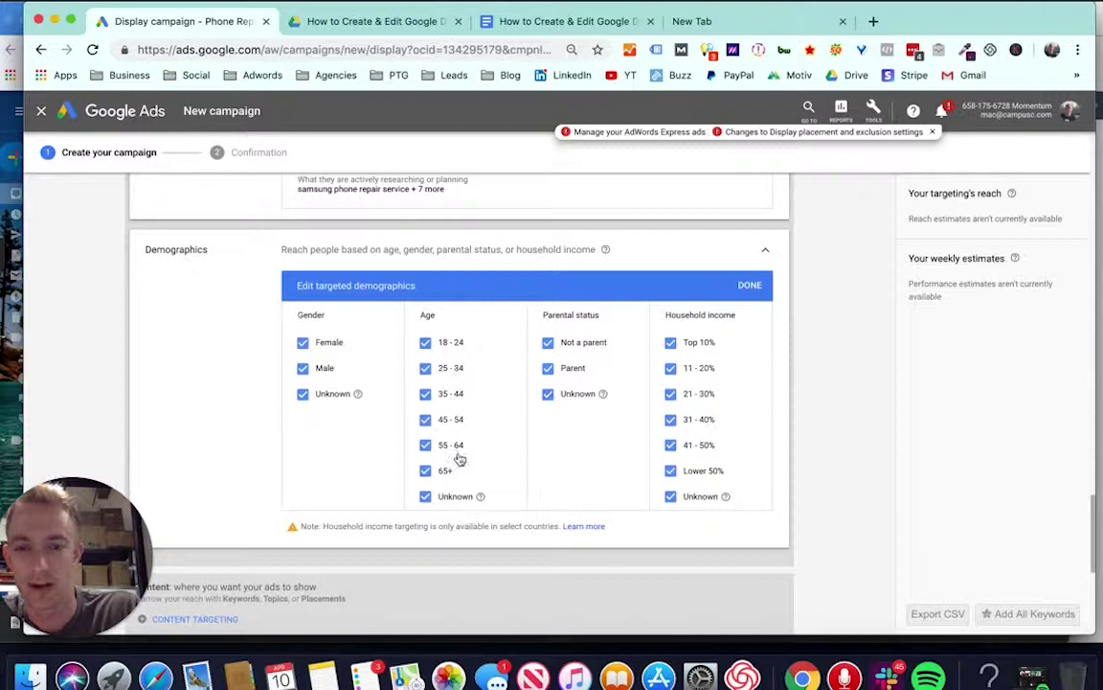
{"action": "left_click", "coordinate": [438, 470]}
{"action": "left_click", "coordinate": [450, 445]}
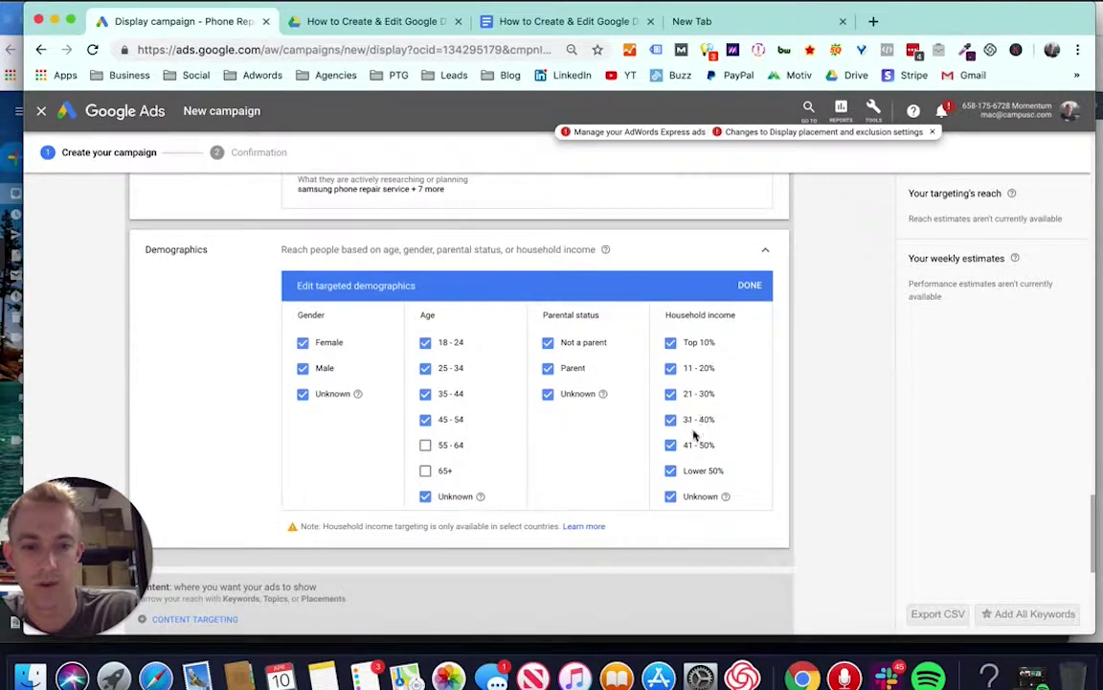
{"action": "left_click", "coordinate": [672, 471]}
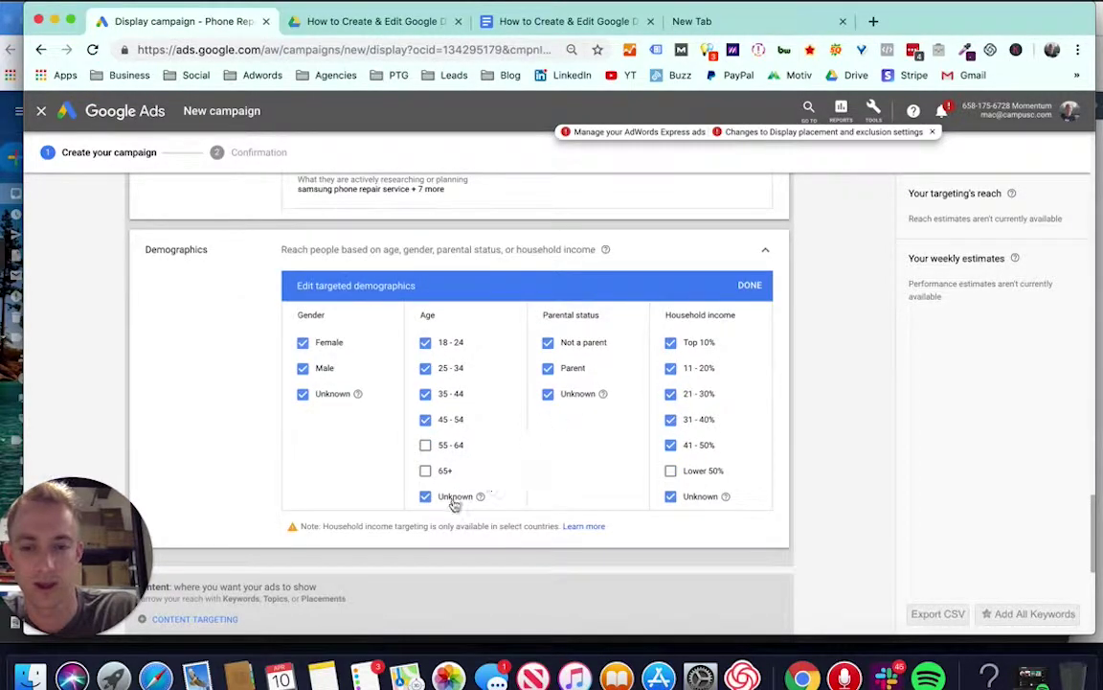
{"action": "left_click", "coordinate": [749, 284]}
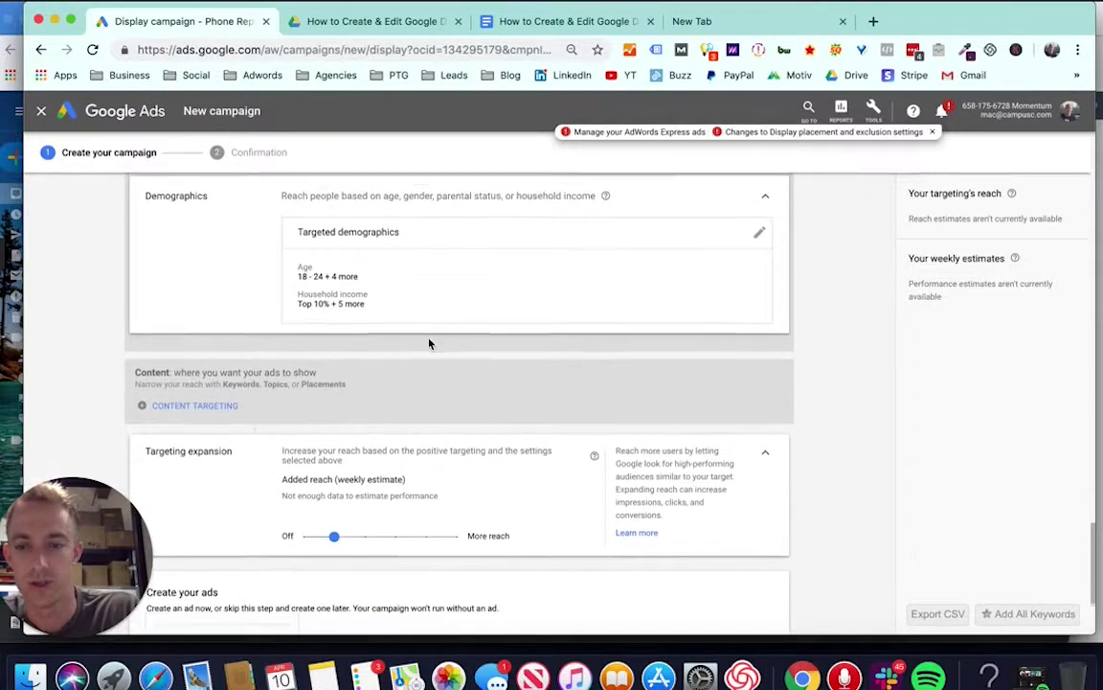
Add keyword content targeting with the keywords phone repair, apple, ios, iphone and samsung.
{"action": "left_click", "coordinate": [225, 407]}
{"action": "left_click", "coordinate": [177, 397]}
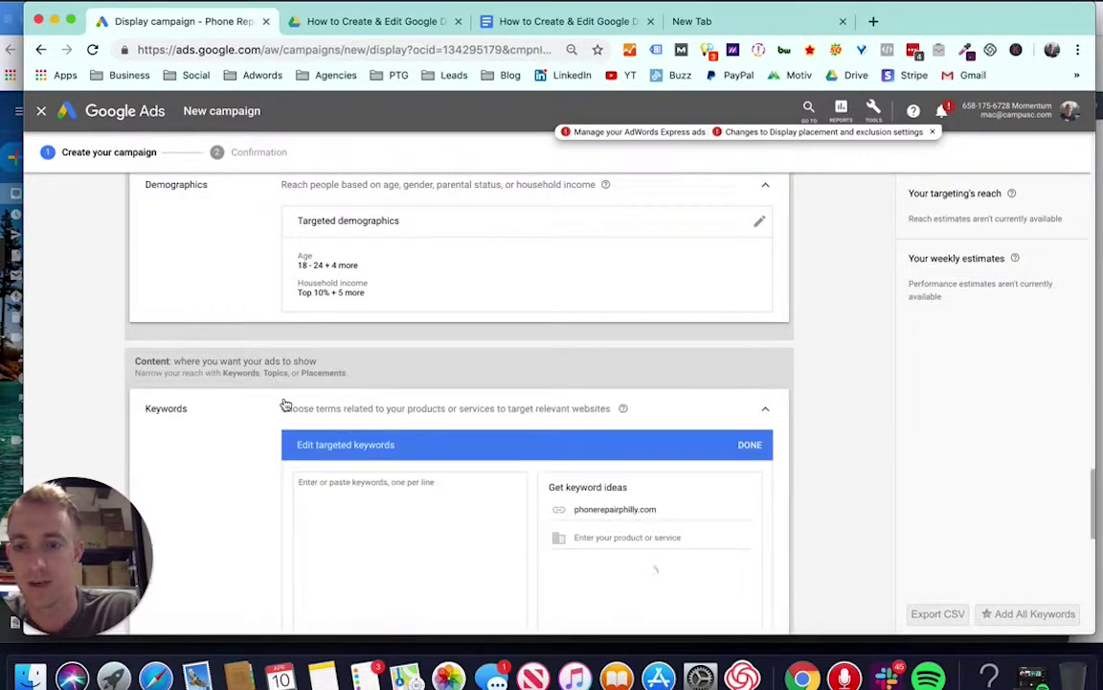
{"action": "scroll", "coordinate": [369, 450], "scroll_direction": "down", "scroll_amount": 1}
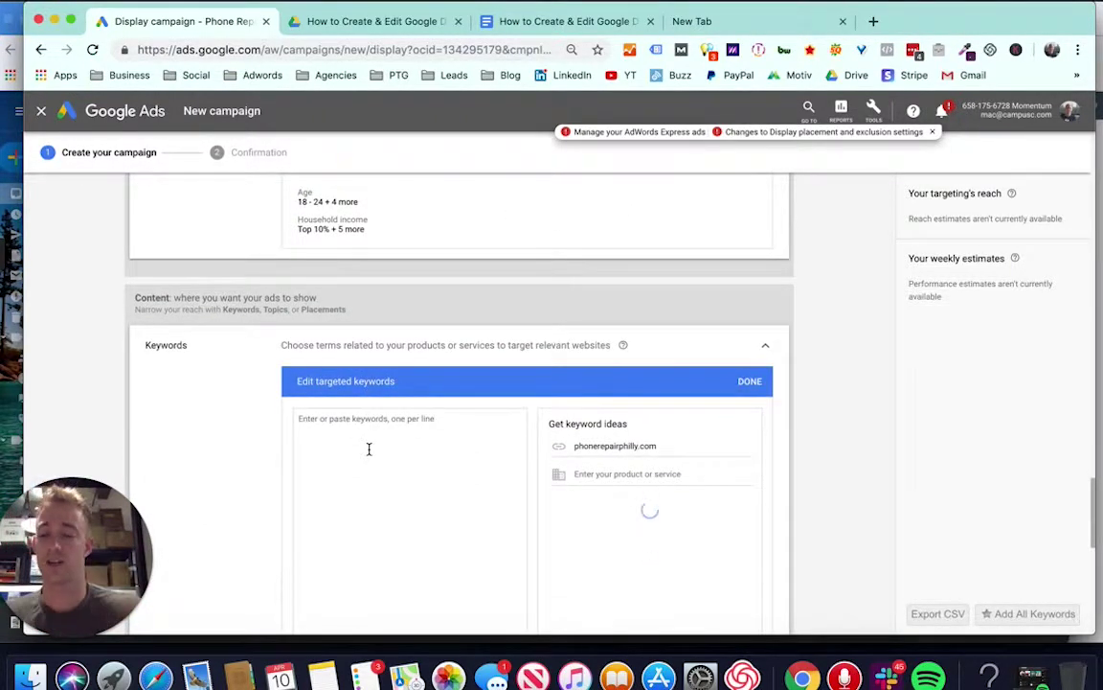
{"action": "left_click", "coordinate": [369, 448]}
{"action": "type", "text": "phone repair"}
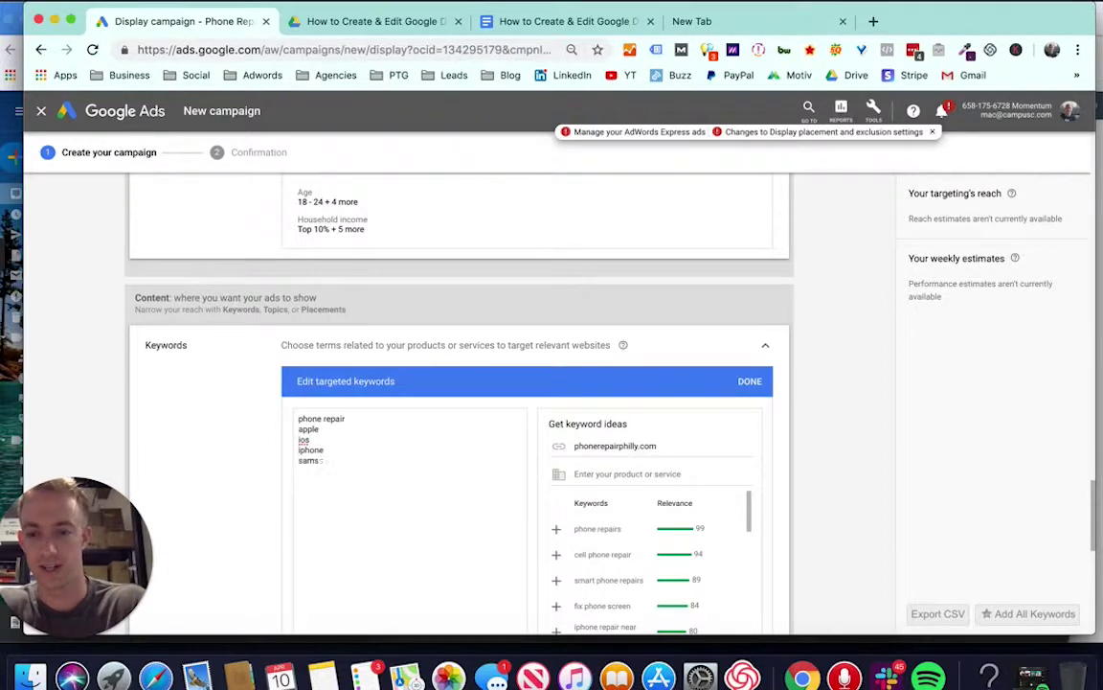
{"action": "scroll", "coordinate": [418, 452], "scroll_direction": "down", "scroll_amount": 2}
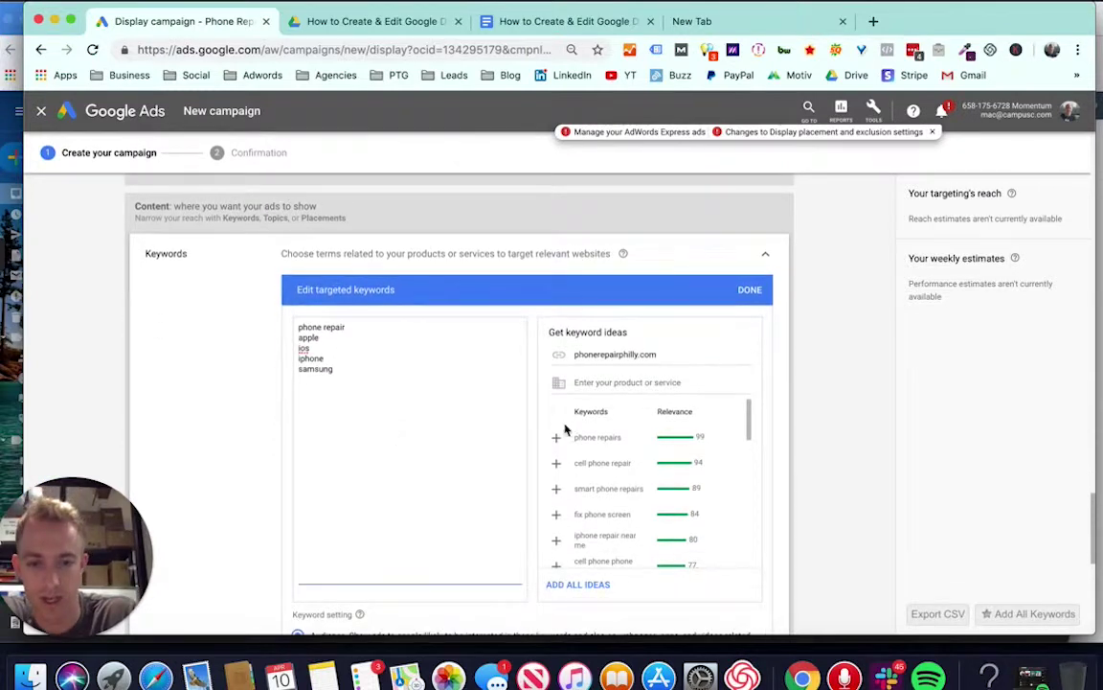
Add each keyword idea suggested for phonerepairphilly.com to the targeted keywords, from phone repairs through mobile repair.
{"action": "left_click", "coordinate": [557, 438]}
{"action": "left_click", "coordinate": [556, 437]}
{"action": "left_click", "coordinate": [556, 438]}
{"action": "left_click", "coordinate": [557, 438]}
{"action": "left_click", "coordinate": [557, 438]}
{"action": "left_click", "coordinate": [556, 439]}
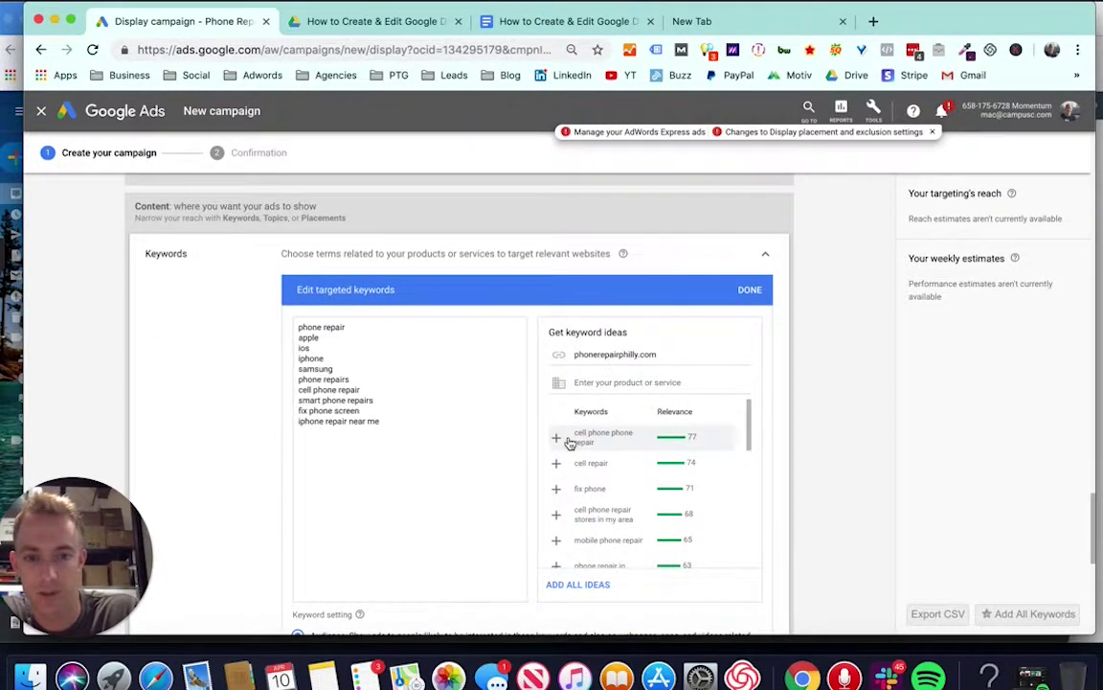
{"action": "left_click", "coordinate": [556, 439]}
{"action": "left_click", "coordinate": [556, 438]}
{"action": "left_click", "coordinate": [556, 439]}
{"action": "left_click", "coordinate": [556, 439]}
{"action": "left_click", "coordinate": [556, 439]}
{"action": "left_click", "coordinate": [557, 438]}
{"action": "left_click", "coordinate": [556, 439]}
{"action": "left_click", "coordinate": [557, 439]}
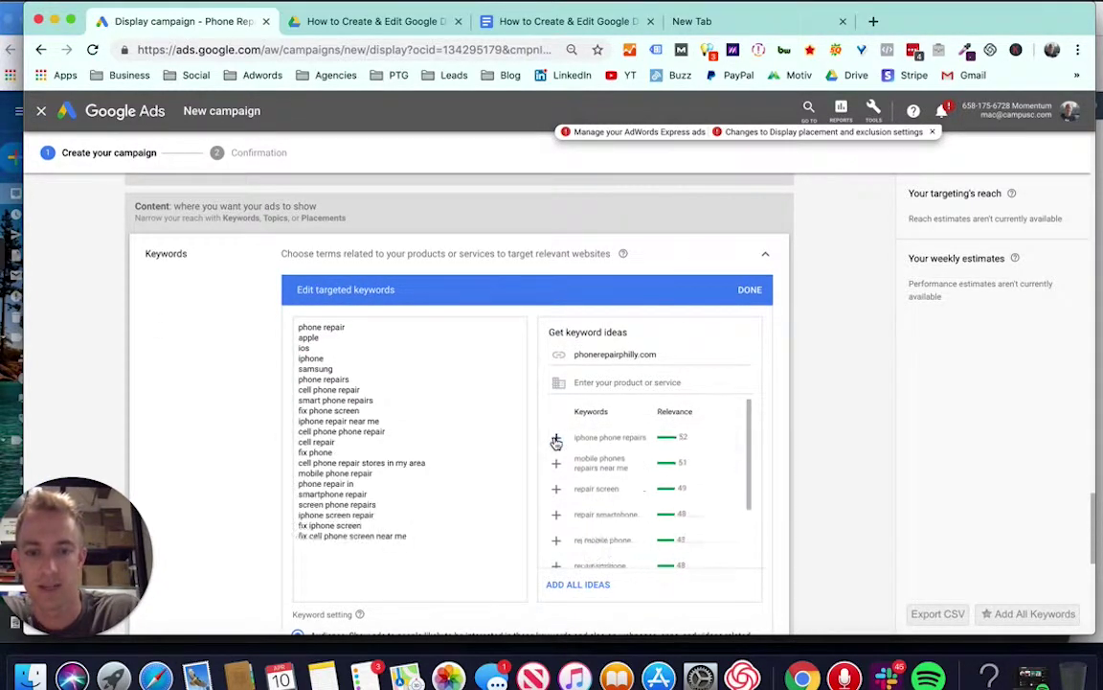
{"action": "left_click", "coordinate": [556, 439]}
{"action": "left_click", "coordinate": [556, 439]}
{"action": "left_click", "coordinate": [556, 439]}
{"action": "left_click", "coordinate": [556, 439]}
{"action": "left_click", "coordinate": [556, 439]}
{"action": "left_click", "coordinate": [557, 439]}
{"action": "left_click", "coordinate": [557, 437]}
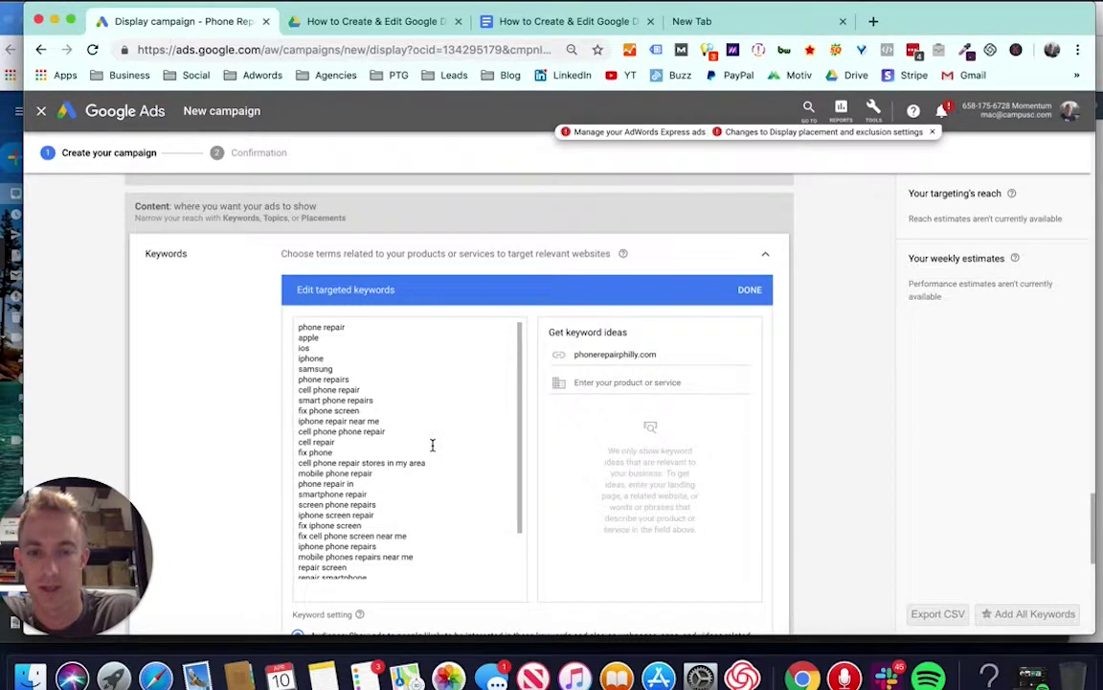
Review the targeted keyword list through mobile repair and save the targeted keywords.
{"action": "scroll", "coordinate": [431, 445], "scroll_direction": "up", "scroll_amount": 3}
{"action": "scroll", "coordinate": [444, 290], "scroll_direction": "up", "scroll_amount": 2}
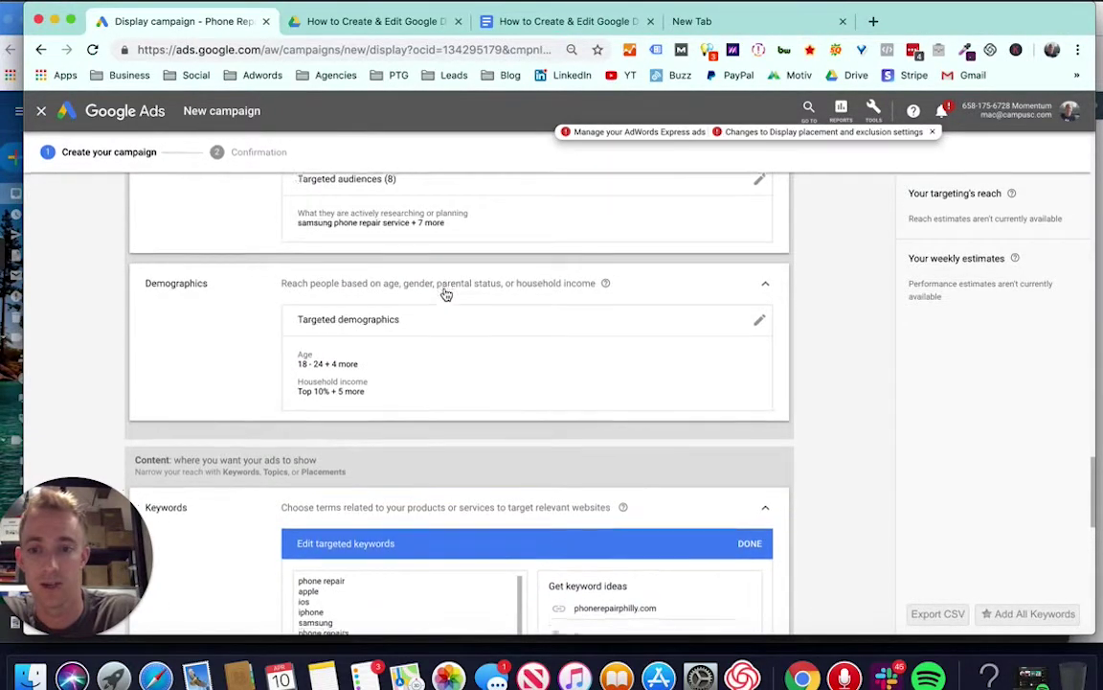
{"action": "scroll", "coordinate": [443, 291], "scroll_direction": "down", "scroll_amount": 3}
{"action": "scroll", "coordinate": [495, 455], "scroll_direction": "down", "scroll_amount": 5}
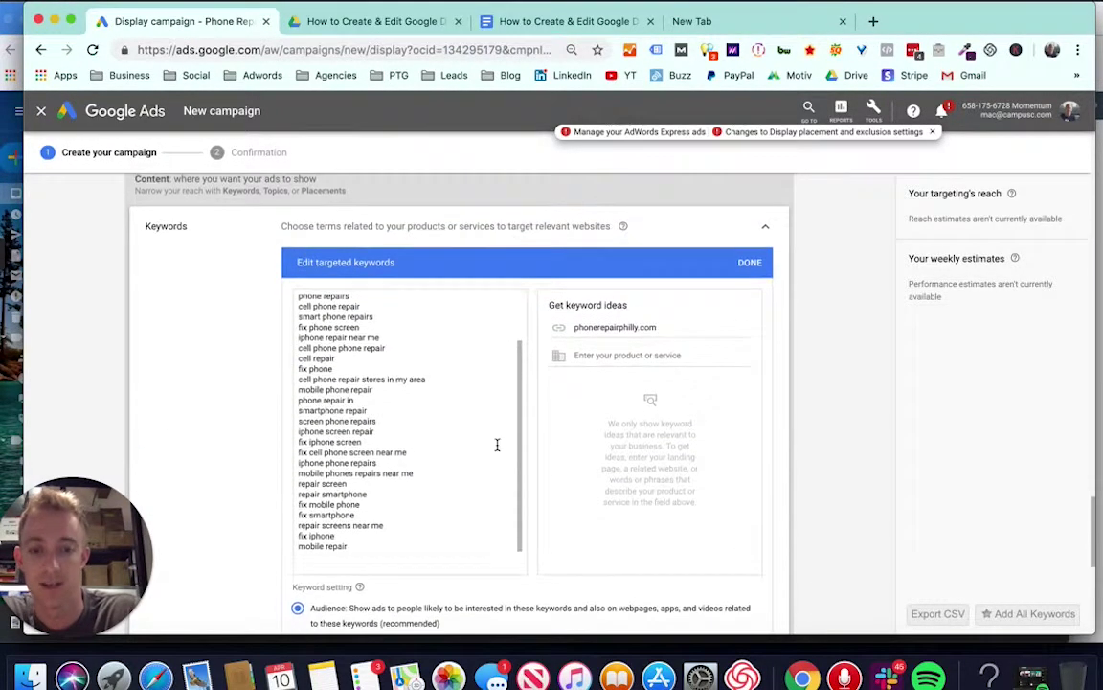
{"action": "left_click", "coordinate": [748, 260]}
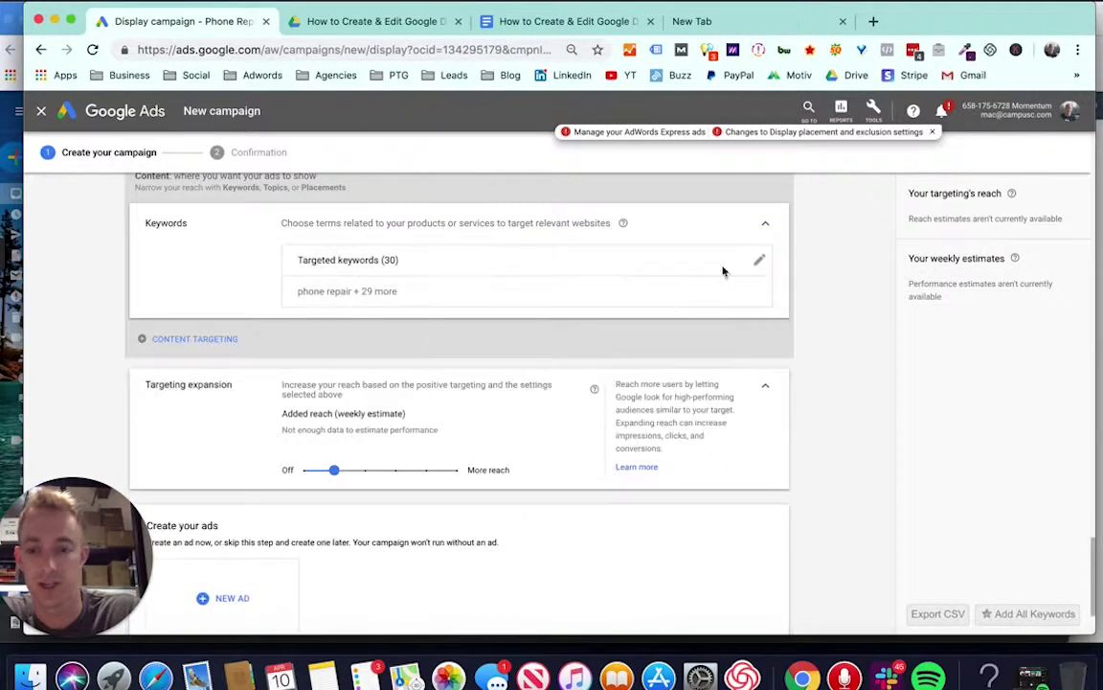
Reopen the targeted keywords and set the keyword setting to Content, showing ads only on webpages, apps and videos related to these keywords.
{"action": "left_click", "coordinate": [760, 259]}
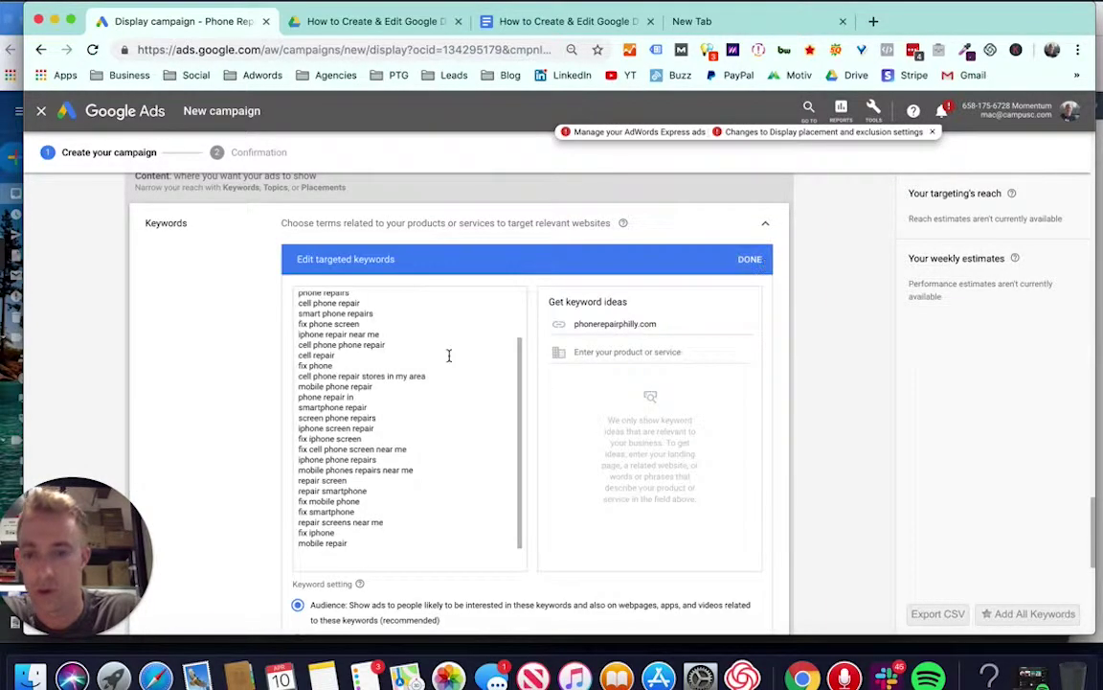
{"action": "scroll", "coordinate": [448, 355], "scroll_direction": "down", "scroll_amount": 4}
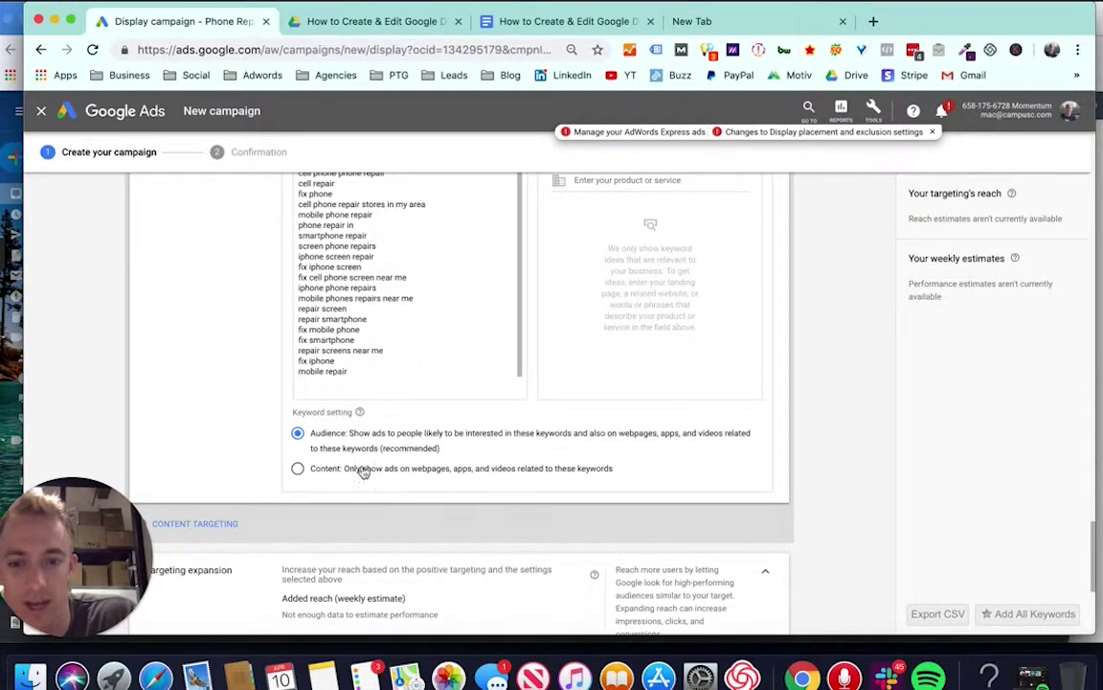
{"action": "left_click", "coordinate": [364, 469]}
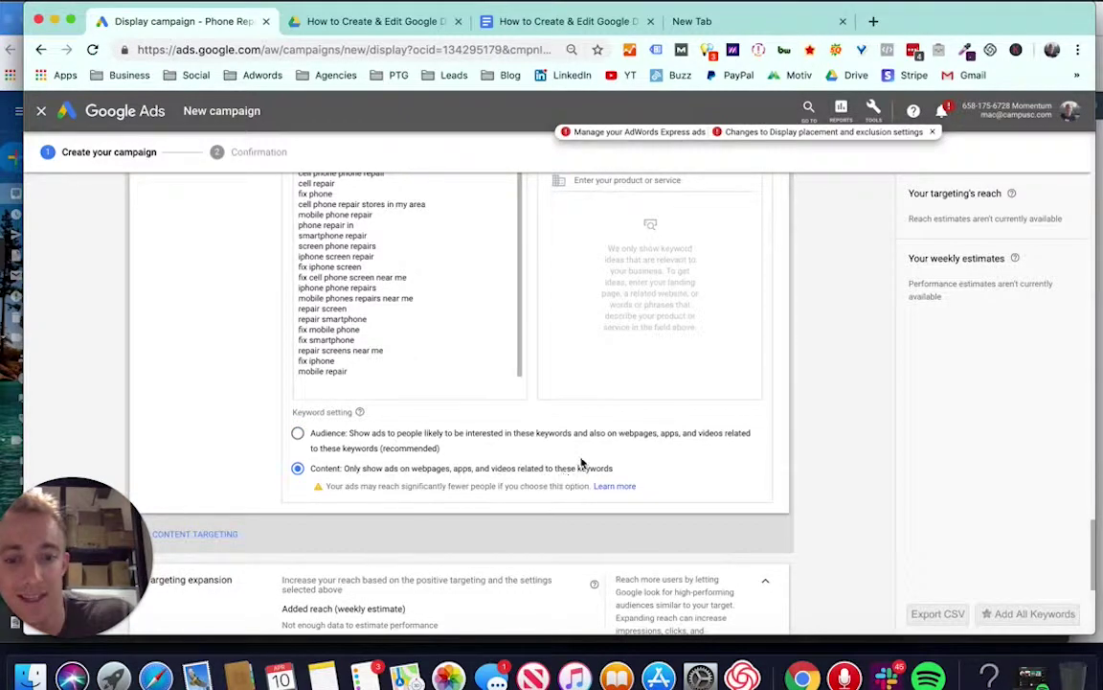
{"action": "left_click", "coordinate": [444, 447]}
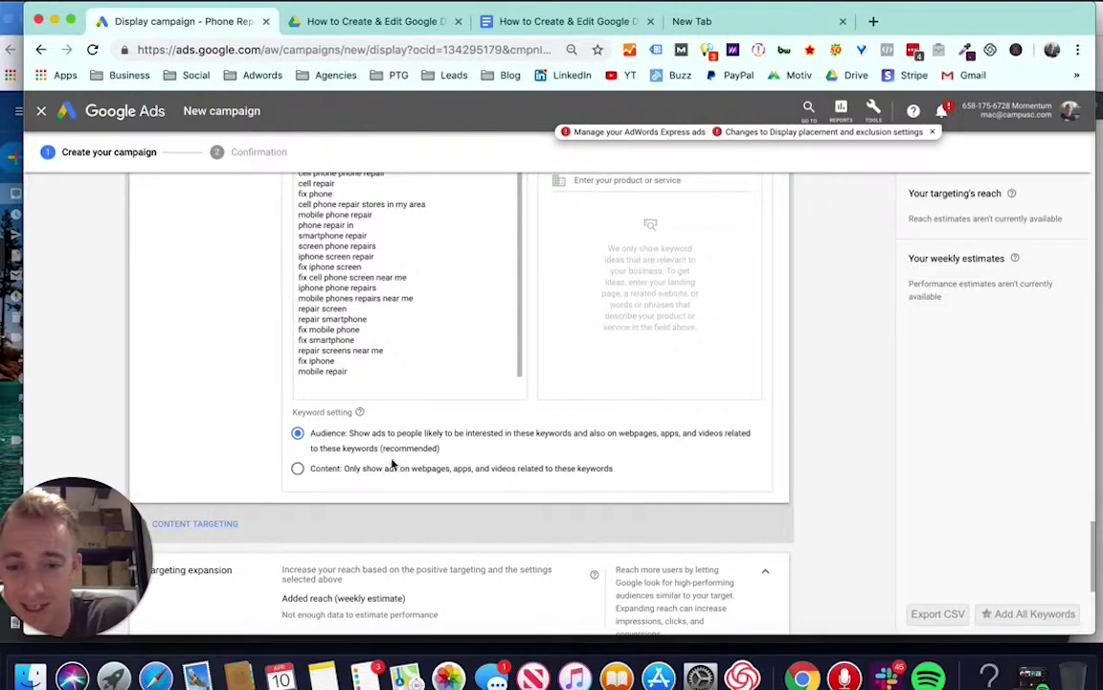
{"action": "left_click", "coordinate": [392, 468]}
Check the other content targeting types available, and set the targeting expansion reach to Off.
{"action": "scroll", "coordinate": [406, 461], "scroll_direction": "down", "scroll_amount": 5}
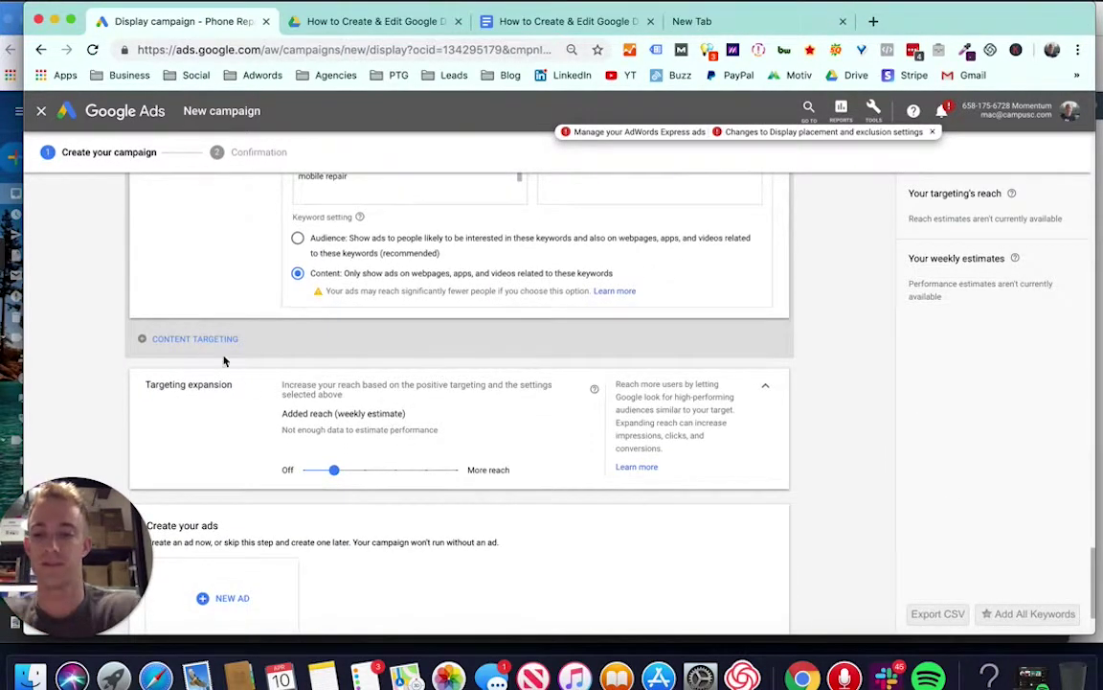
{"action": "left_click", "coordinate": [203, 340]}
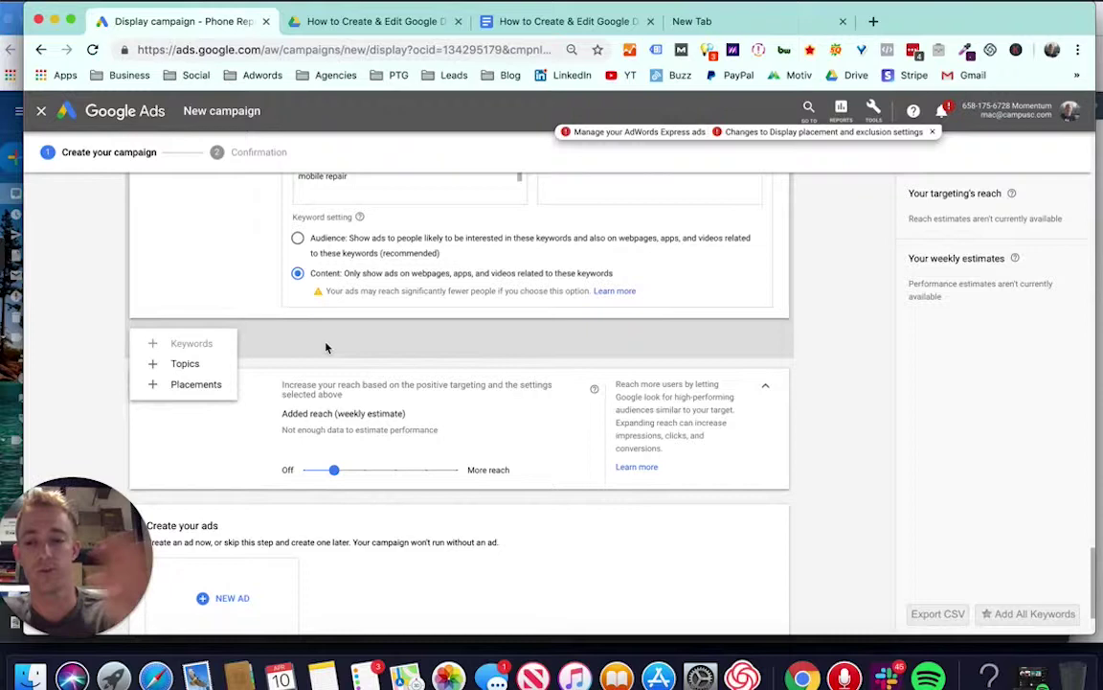
{"action": "left_click", "coordinate": [360, 375]}
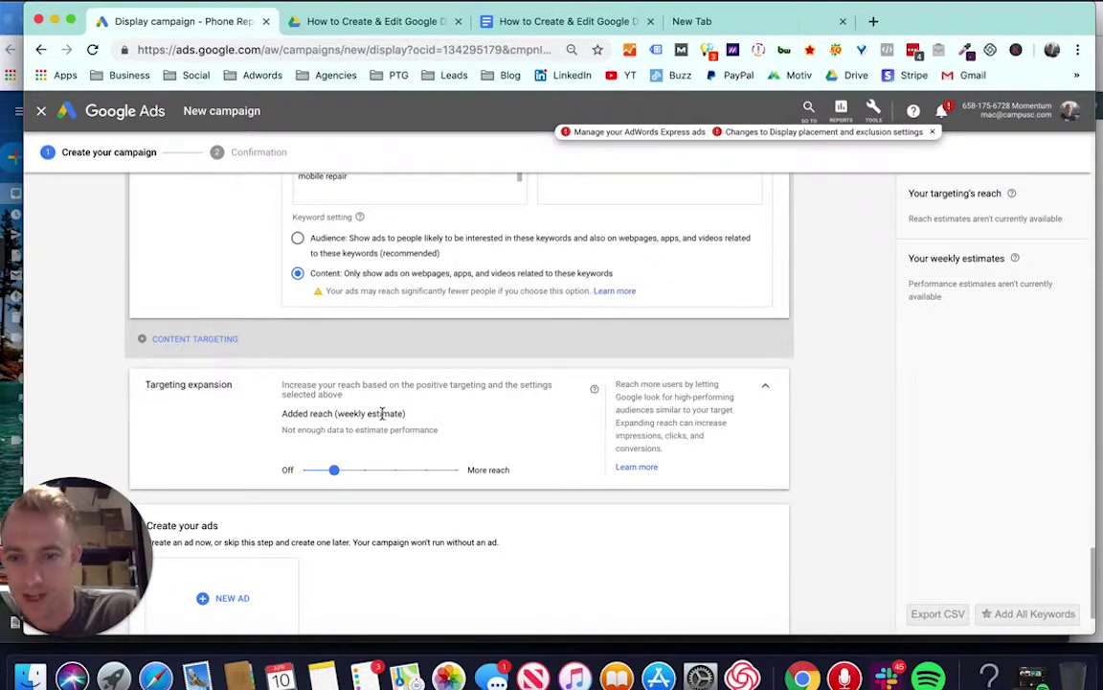
{"action": "left_click_drag", "start_coordinate": [333, 469], "coordinate": [305, 469]}
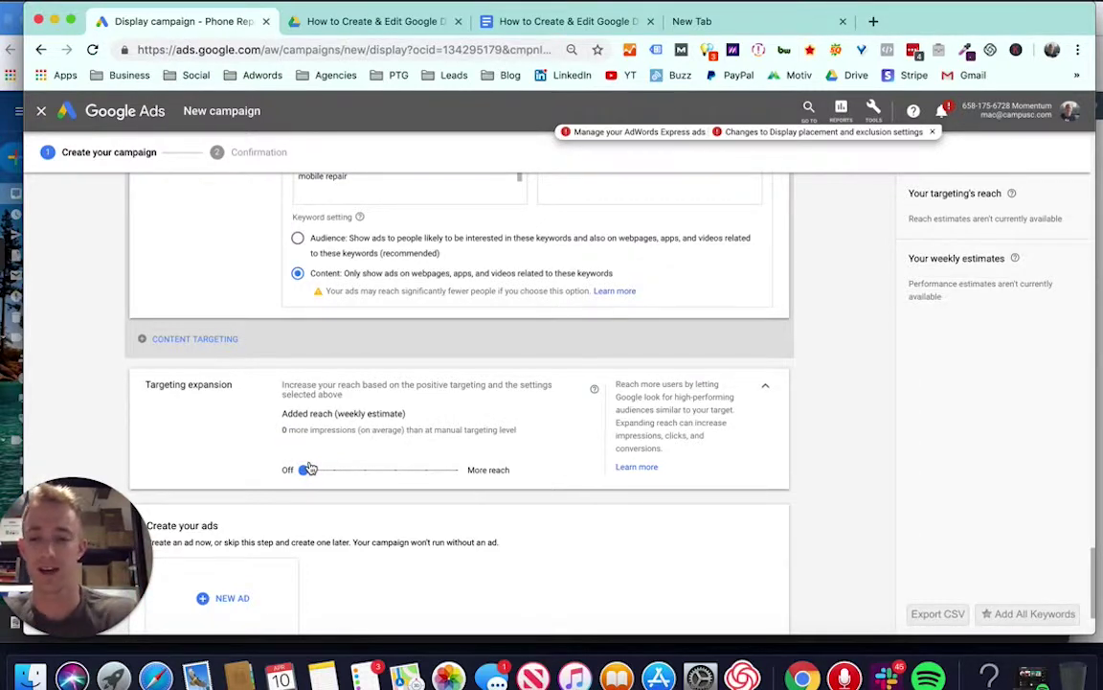
Start a new responsive display ad for the campaign.
{"action": "scroll", "coordinate": [314, 467], "scroll_direction": "down", "scroll_amount": 3}
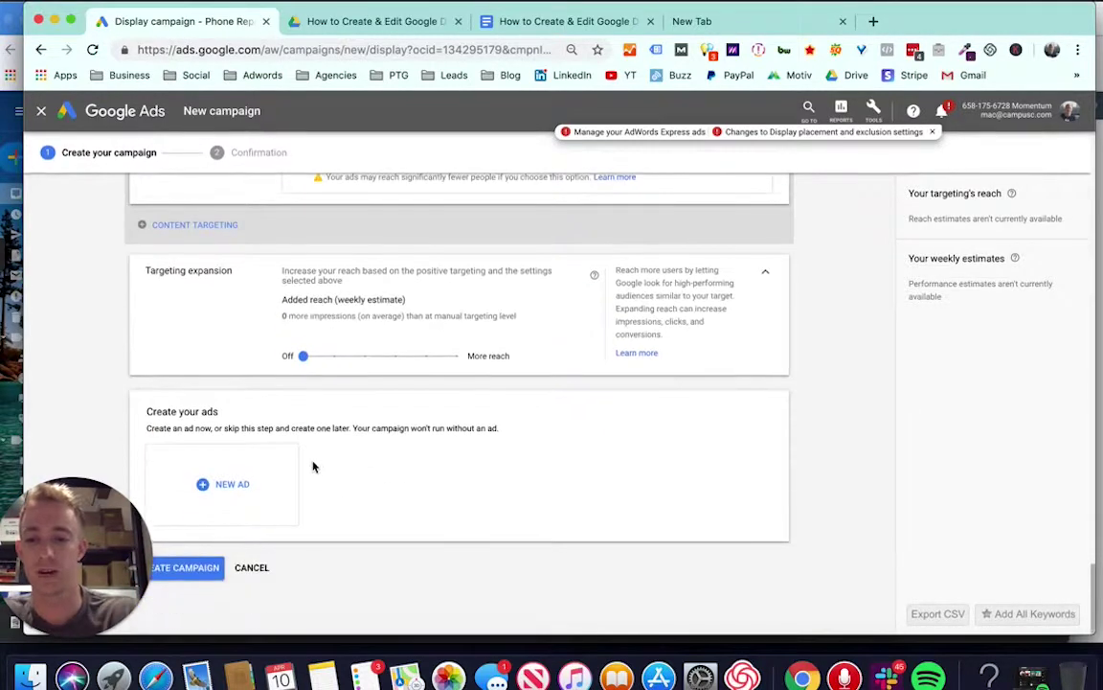
{"action": "left_click", "coordinate": [234, 487]}
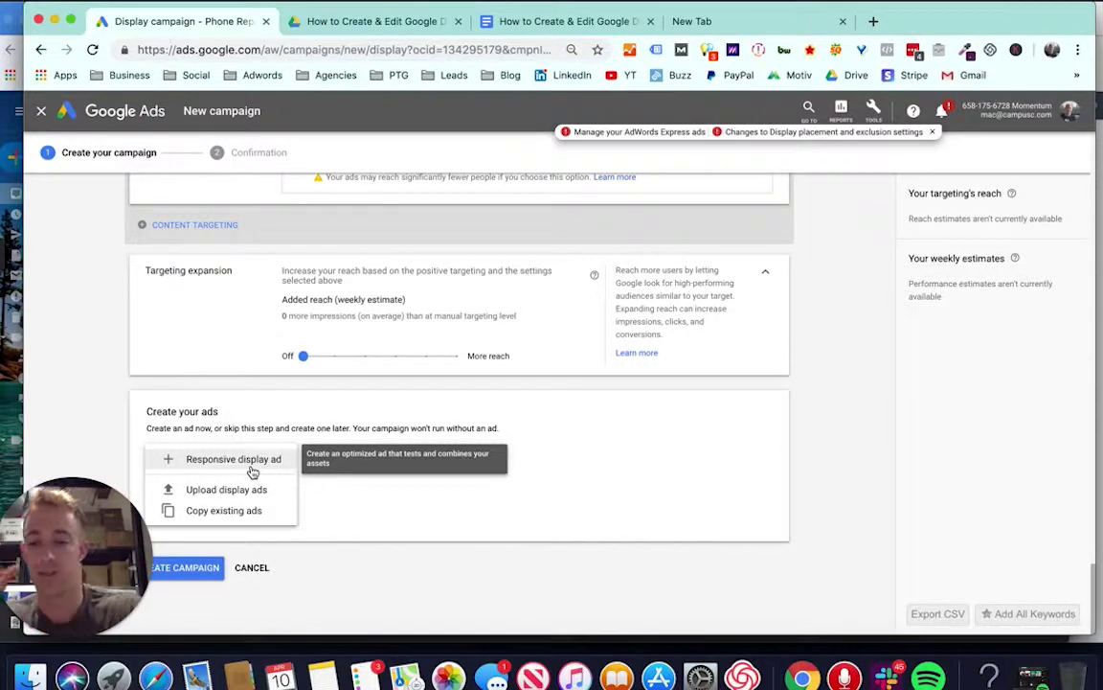
{"action": "left_click", "coordinate": [248, 460]}
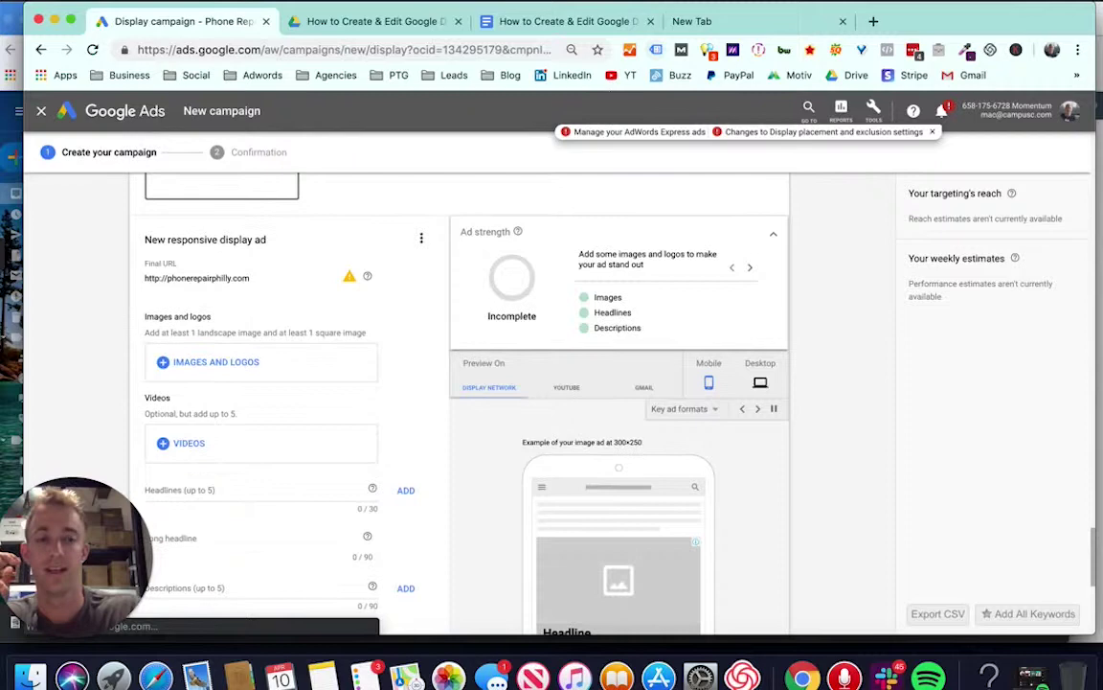
Open the Google Analytics Campaign URL Builder in a new browser tab.
{"action": "left_click", "coordinate": [870, 22]}
{"action": "type", "text": "url"}
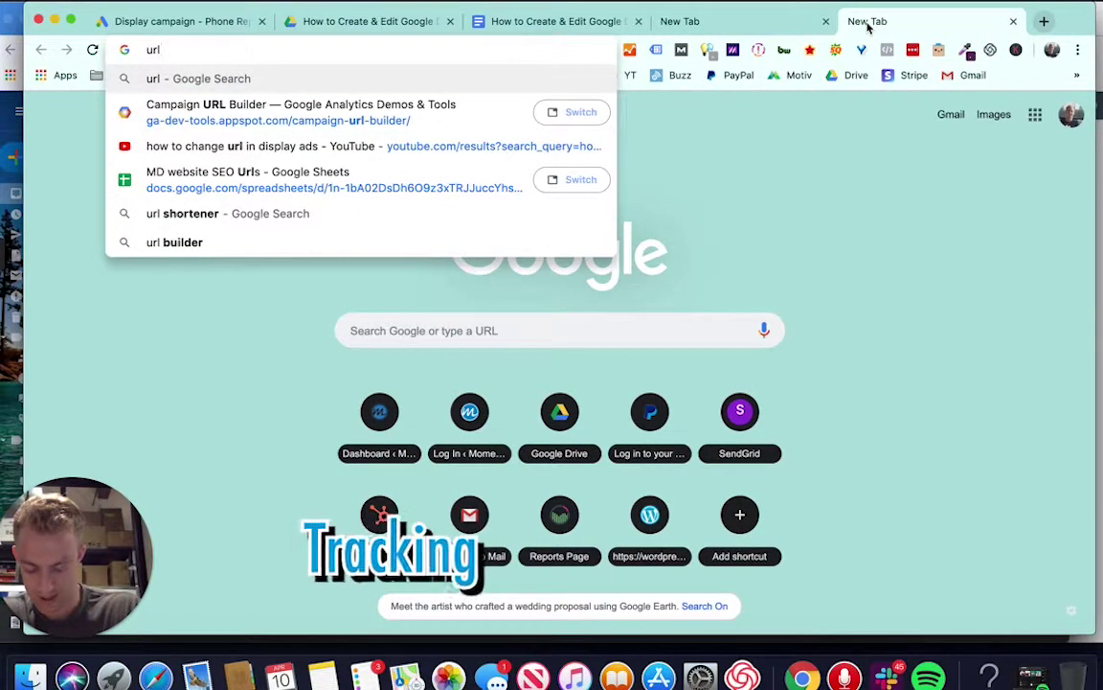
{"action": "key", "text": "Down"}
{"action": "key", "text": "Return"}
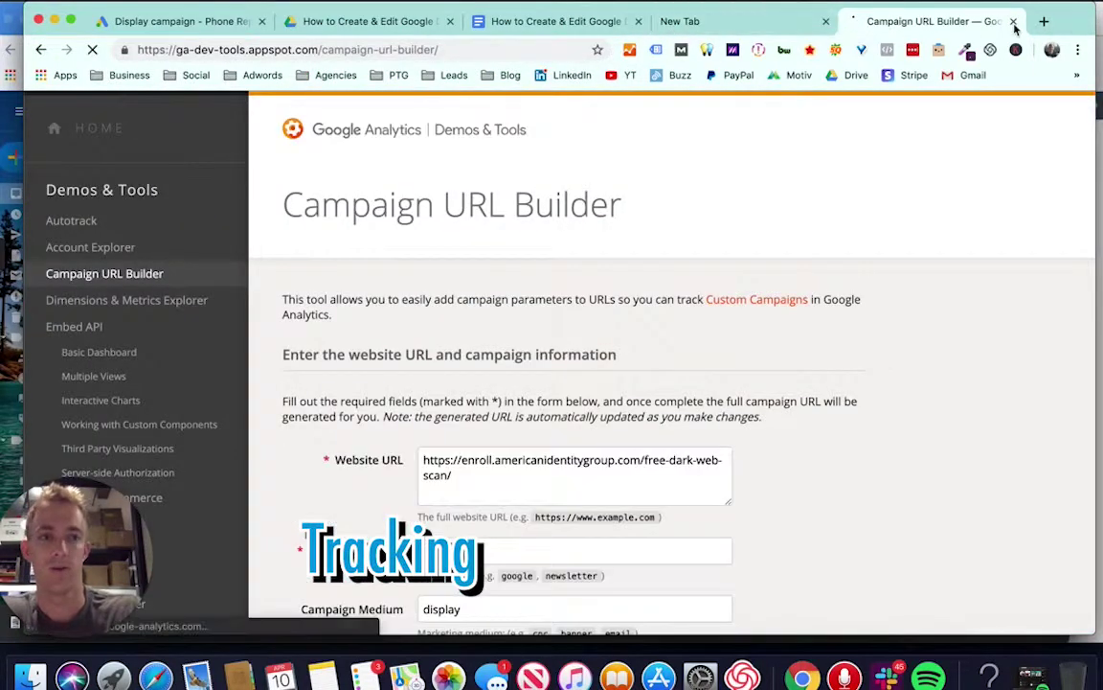
Copy the phonerepairphilly.com address from its site and enter it as the website URL in the Campaign URL Builder.
{"action": "left_click", "coordinate": [1044, 21]}
{"action": "type", "text": "phone"}
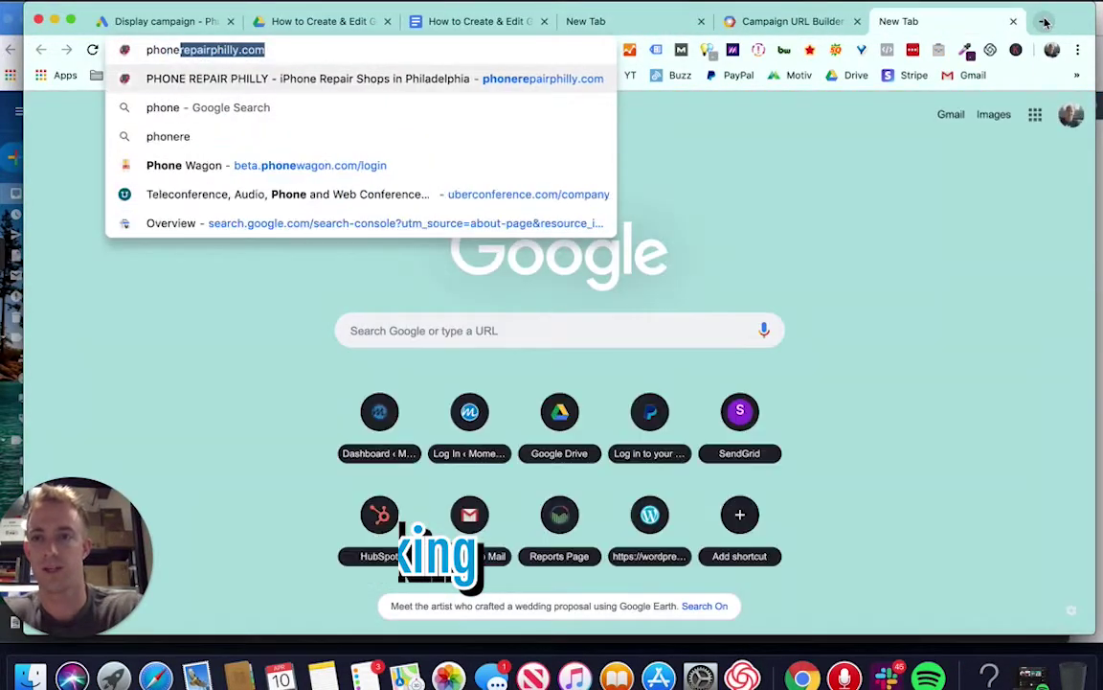
{"action": "key", "text": "Return"}
{"action": "left_click", "coordinate": [546, 48]}
{"action": "key", "text": "super+c"}
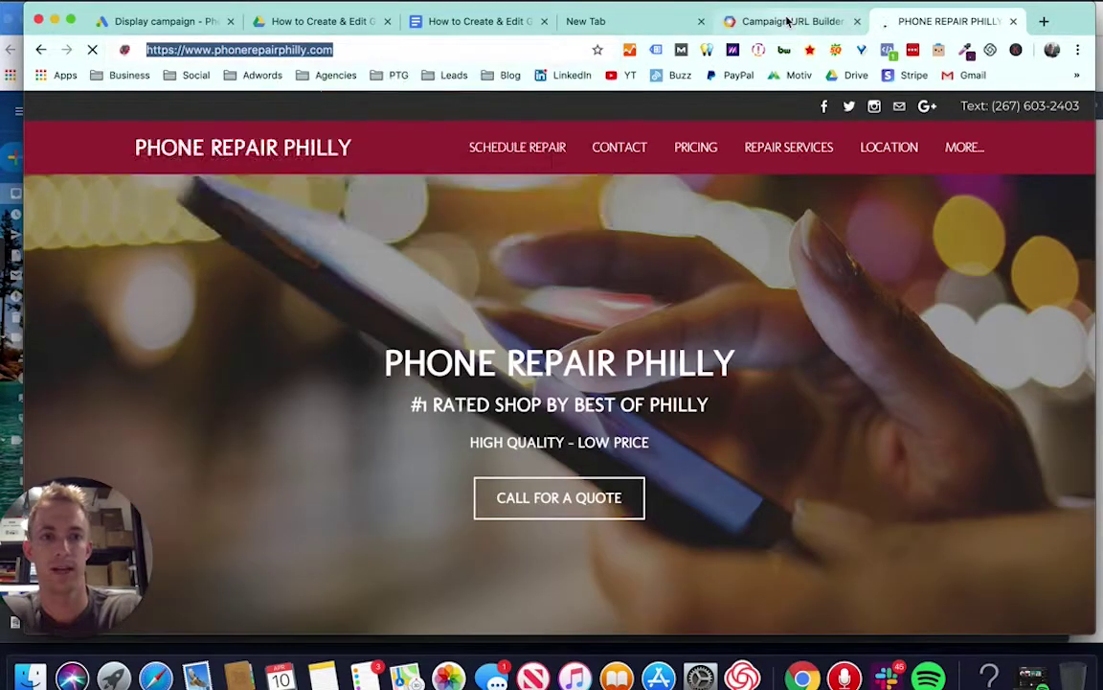
{"action": "left_click", "coordinate": [795, 21]}
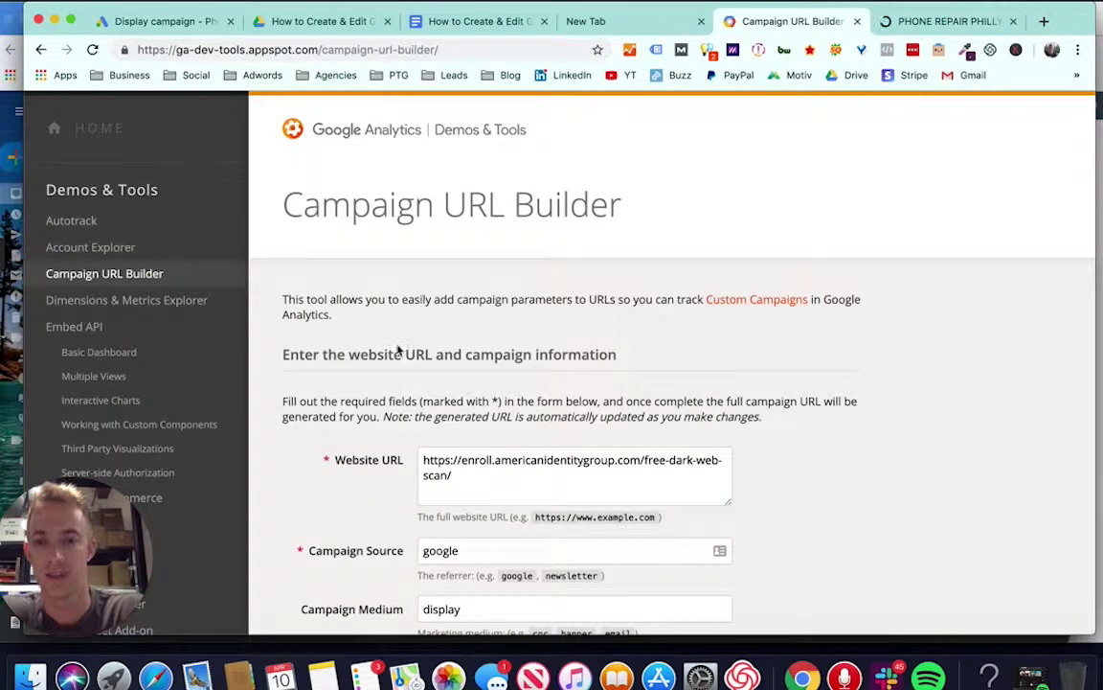
{"action": "key", "text": "super+a"}
{"action": "key", "text": "super+v"}
Set the campaign name to test and copy the generated campaign URL.
{"action": "scroll", "coordinate": [509, 490], "scroll_direction": "down", "scroll_amount": 3}
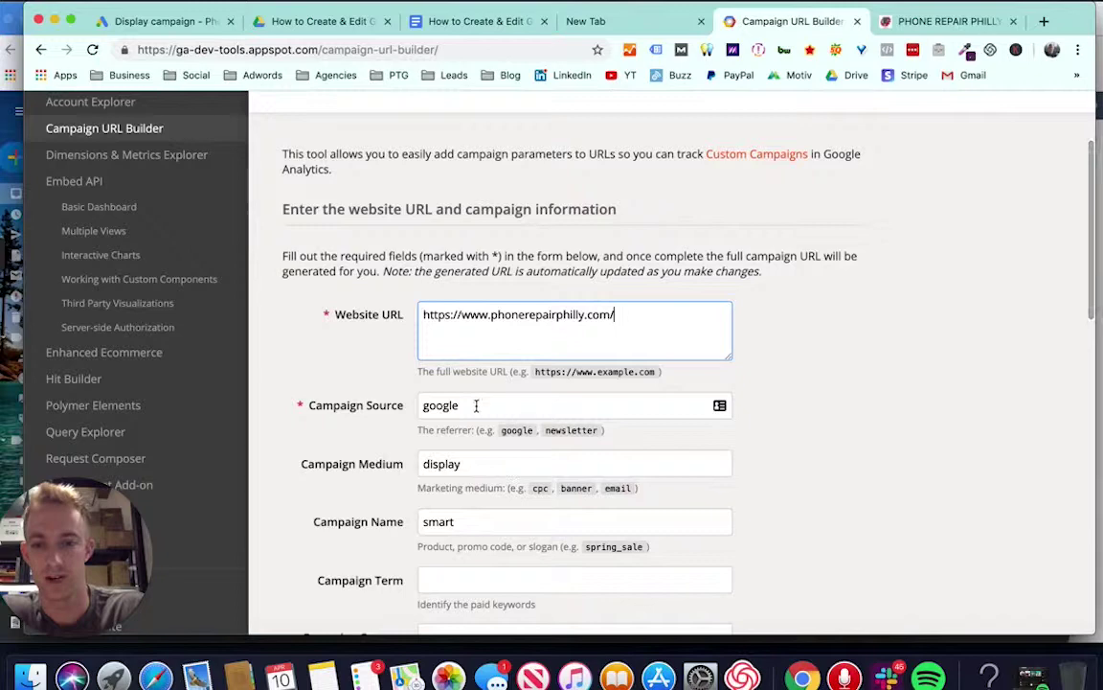
{"action": "double_click", "coordinate": [451, 517]}
{"action": "scroll", "coordinate": [452, 518], "scroll_direction": "down", "scroll_amount": 3}
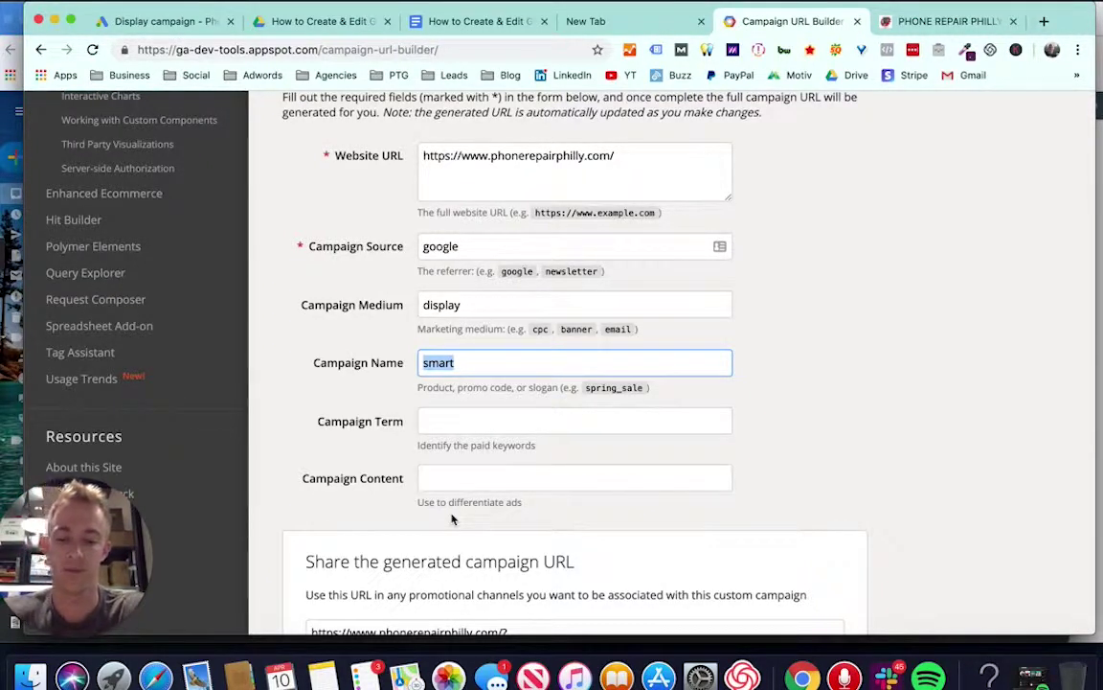
{"action": "scroll", "coordinate": [345, 478], "scroll_direction": "down", "scroll_amount": 4}
{"action": "left_click", "coordinate": [350, 510]}
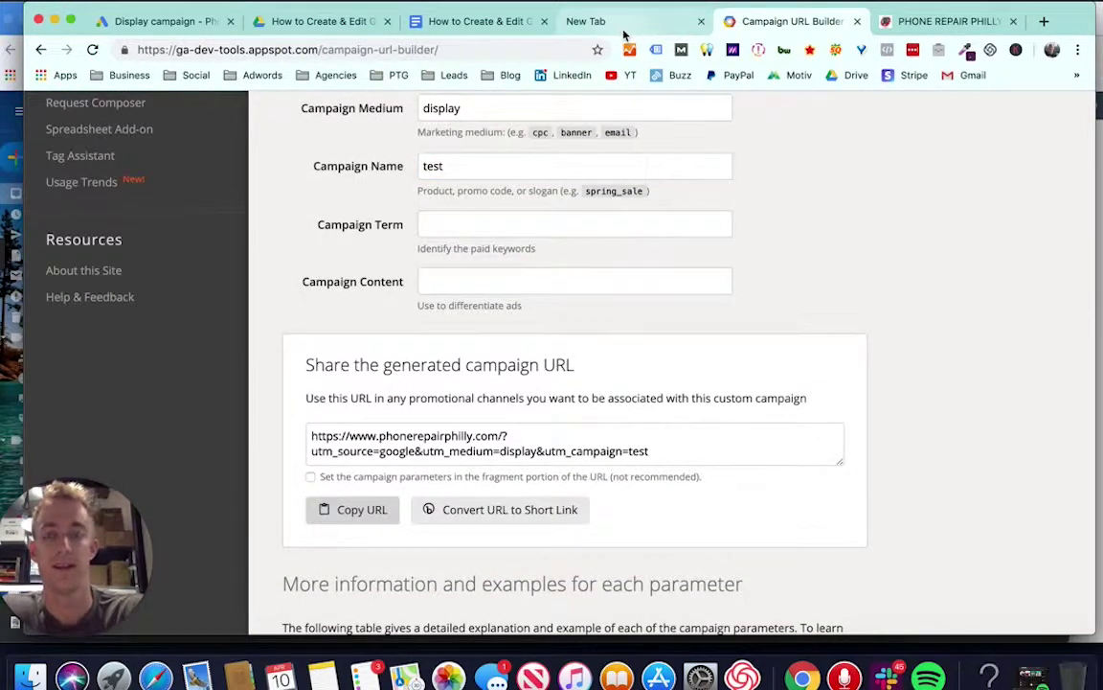
Return to the Google Ads campaign and replace the responsive ad's final URL with the copied tracking URL.
{"action": "left_click", "coordinate": [326, 21]}
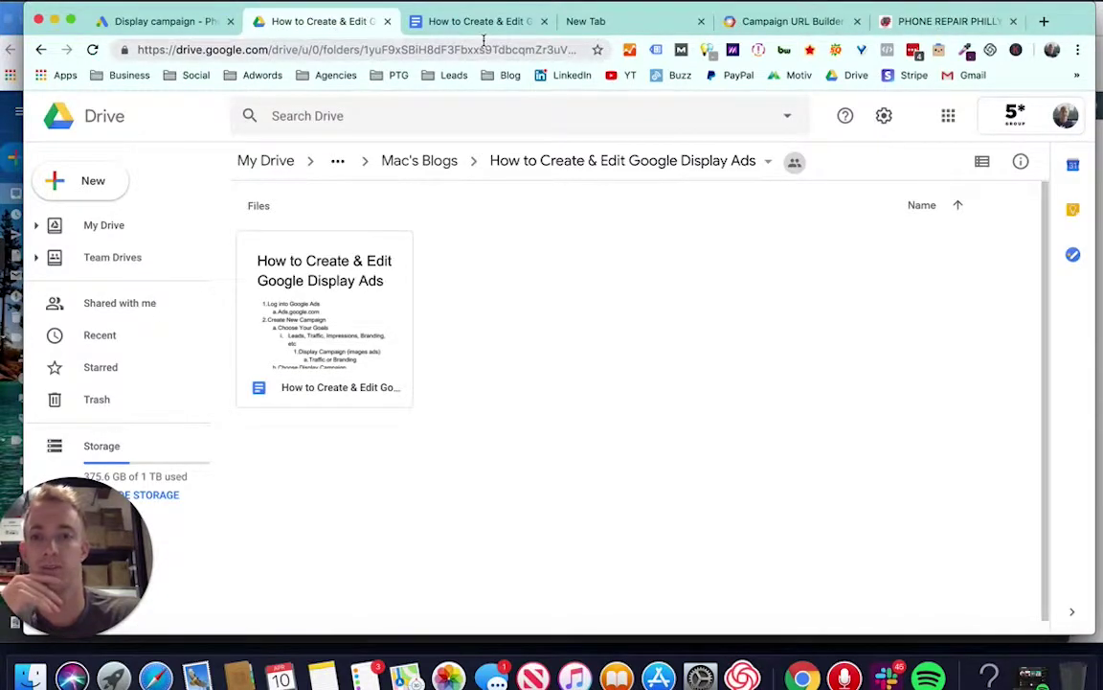
{"action": "left_click", "coordinate": [171, 20]}
{"action": "scroll", "coordinate": [426, 388], "scroll_direction": "down", "scroll_amount": 1}
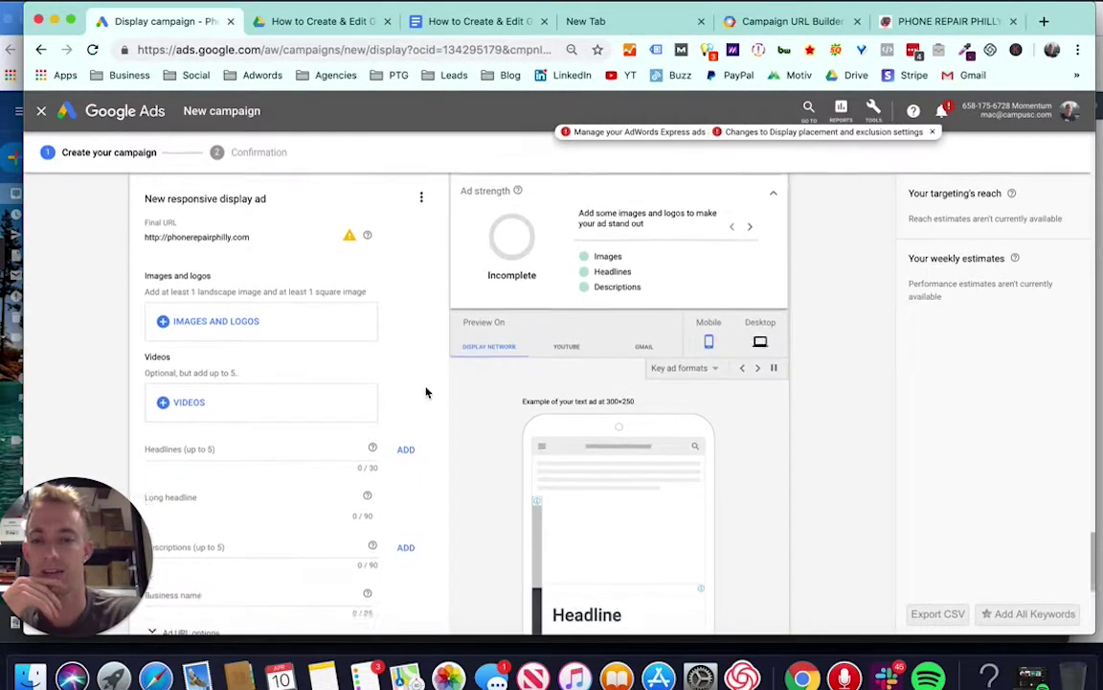
{"action": "key", "text": "super+a"}
{"action": "key", "text": "super+v"}
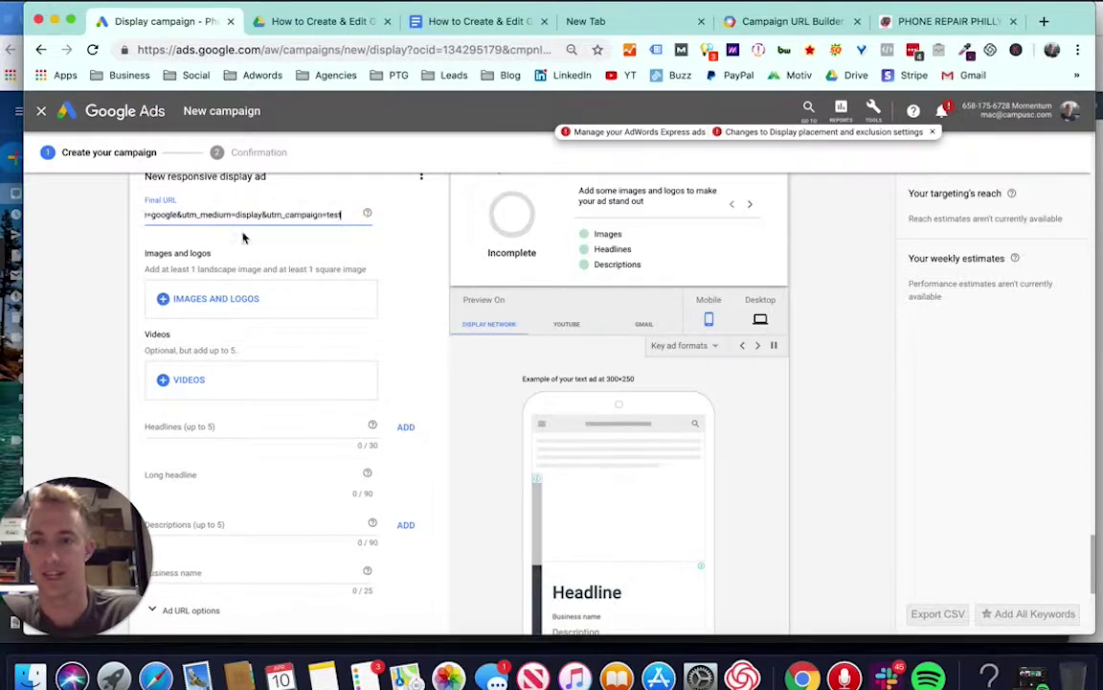
{"action": "left_click", "coordinate": [270, 250]}
{"action": "scroll", "coordinate": [270, 250], "scroll_direction": "up", "scroll_amount": 3}
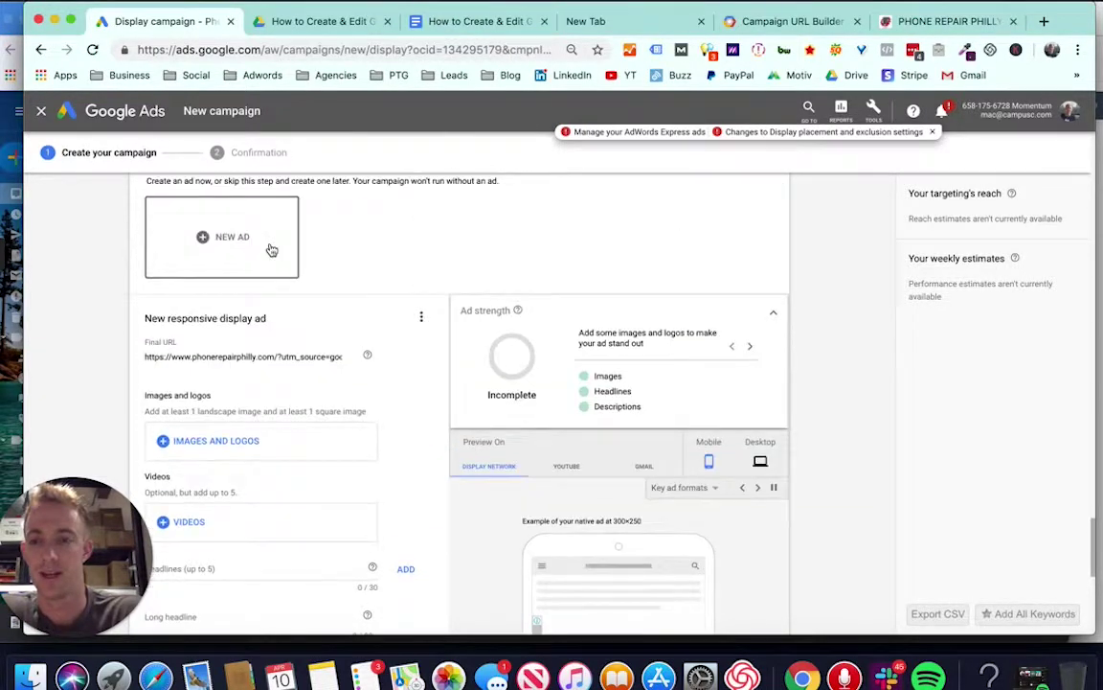
{"action": "left_click", "coordinate": [216, 441]}
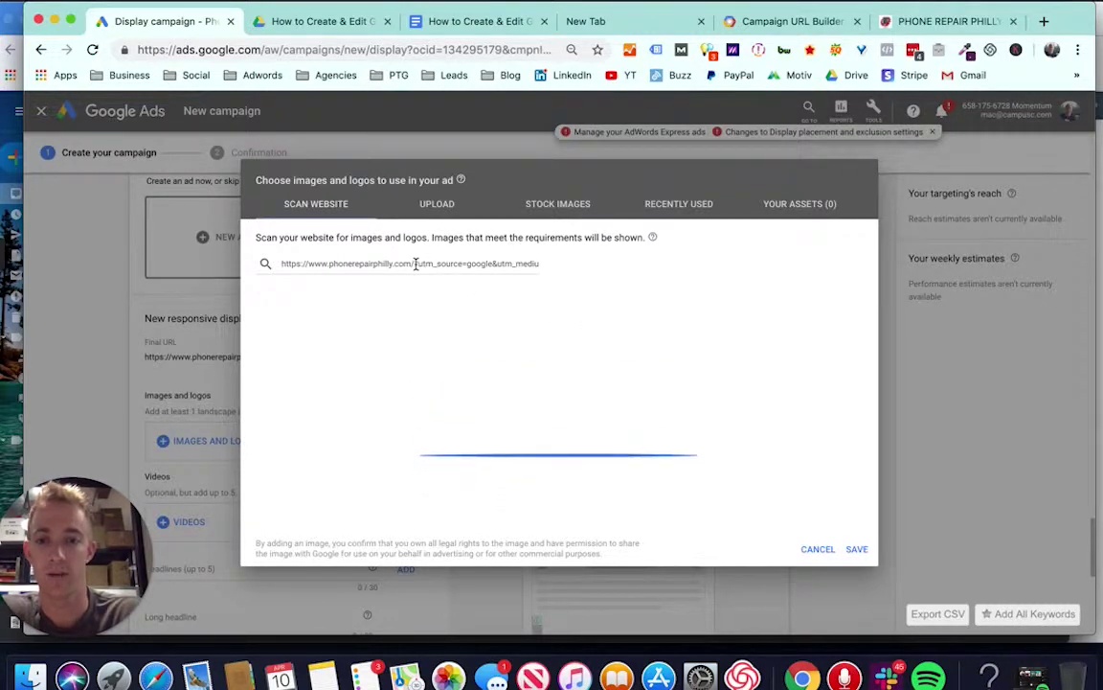
{"action": "left_click_drag", "start_coordinate": [417, 262], "coordinate": [520, 278]}
{"action": "key", "text": "BackSpace"}
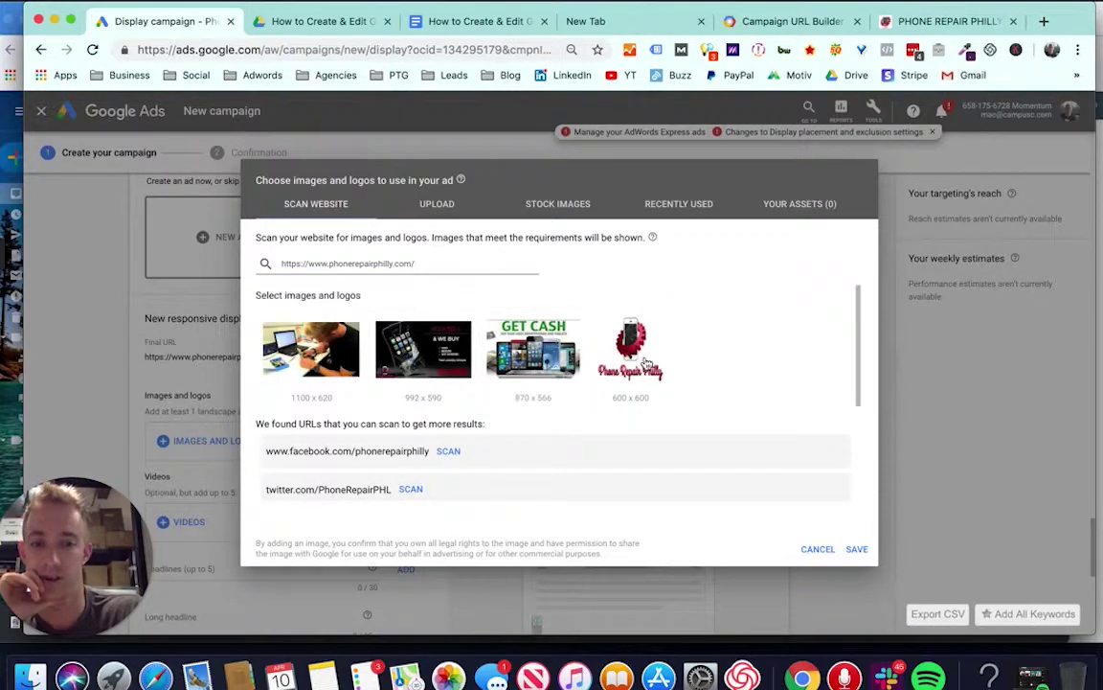
{"action": "mouse_move", "coordinate": [632, 378]}
{"action": "left_click", "coordinate": [630, 426]}
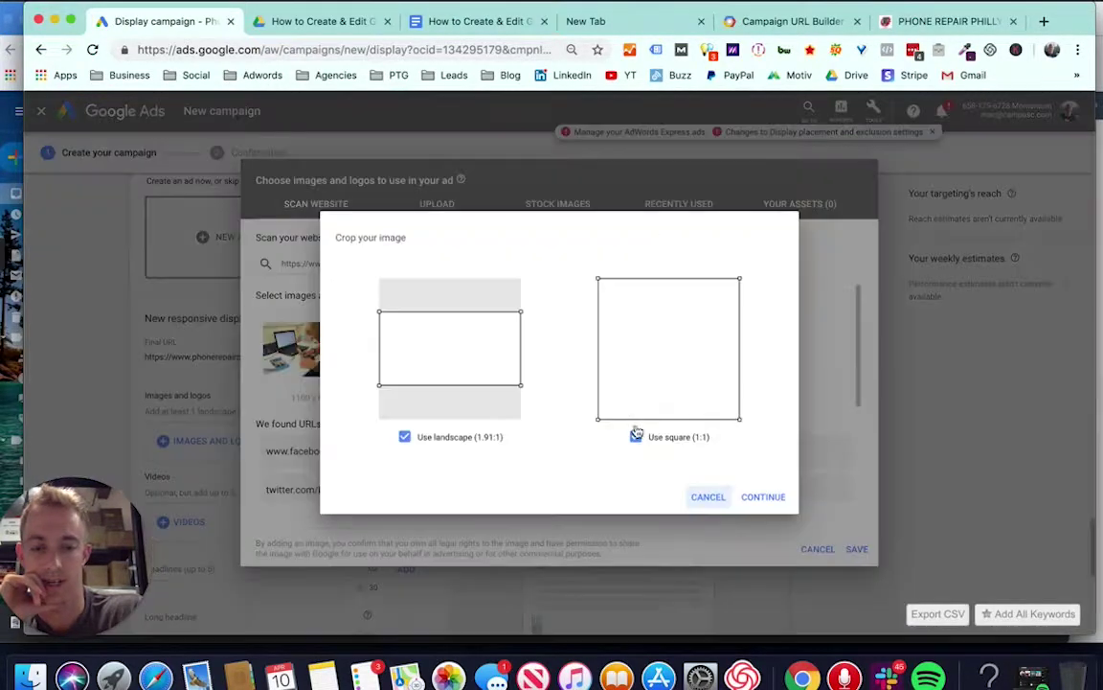
{"action": "left_click", "coordinate": [709, 497]}
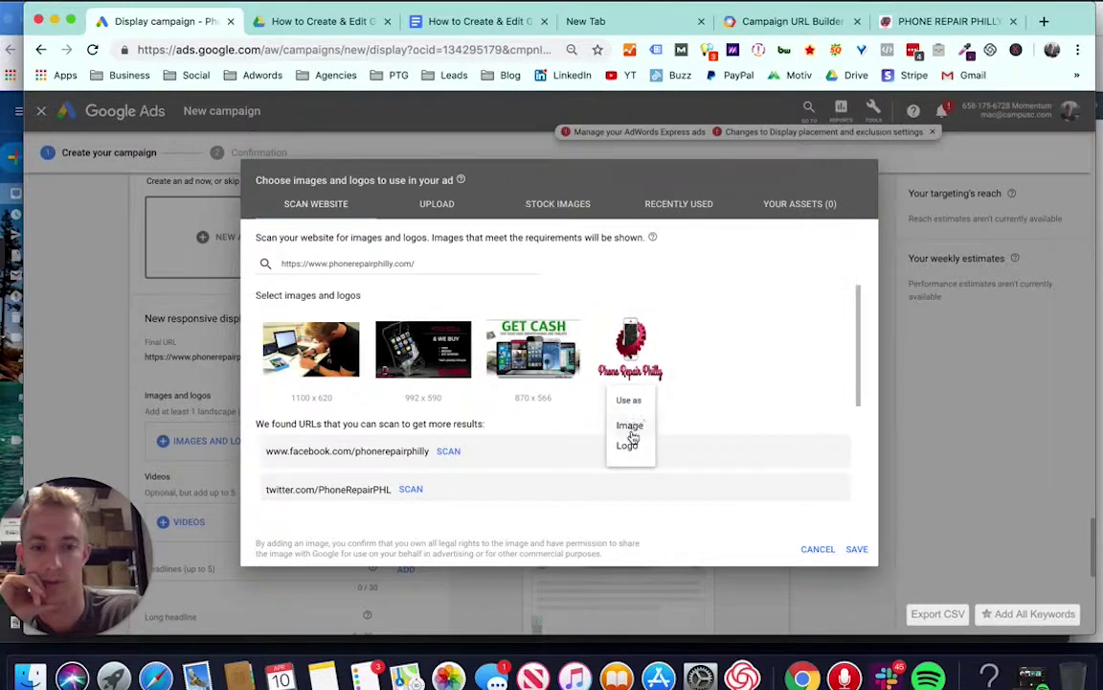
{"action": "left_click", "coordinate": [628, 449]}
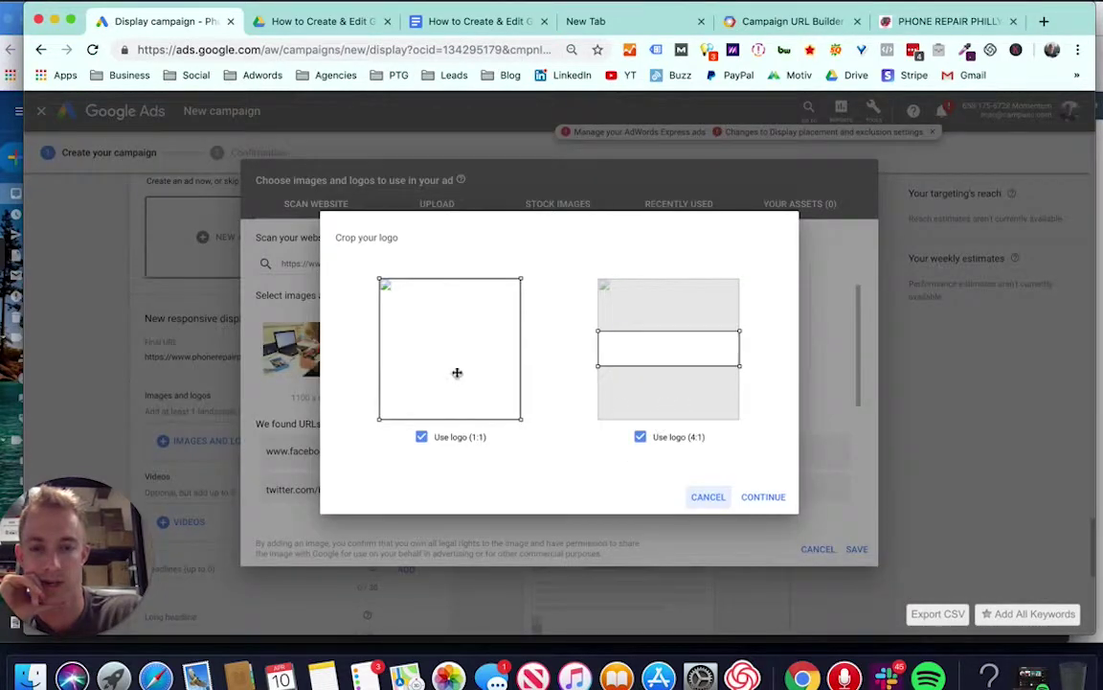
{"action": "left_click", "coordinate": [709, 496]}
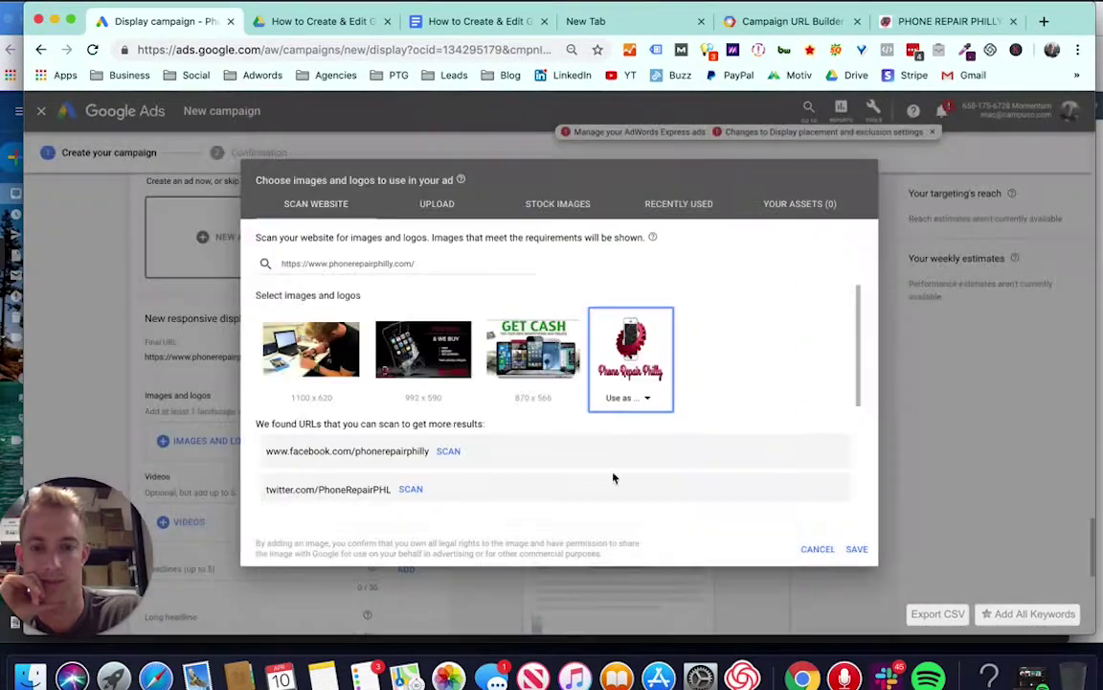
Scan the business's Facebook and Twitter pages for images, and use the Facebook Phone Repair Philly logo picture as the square (1:1) logo.
{"action": "left_click", "coordinate": [449, 450]}
{"action": "left_click", "coordinate": [409, 488]}
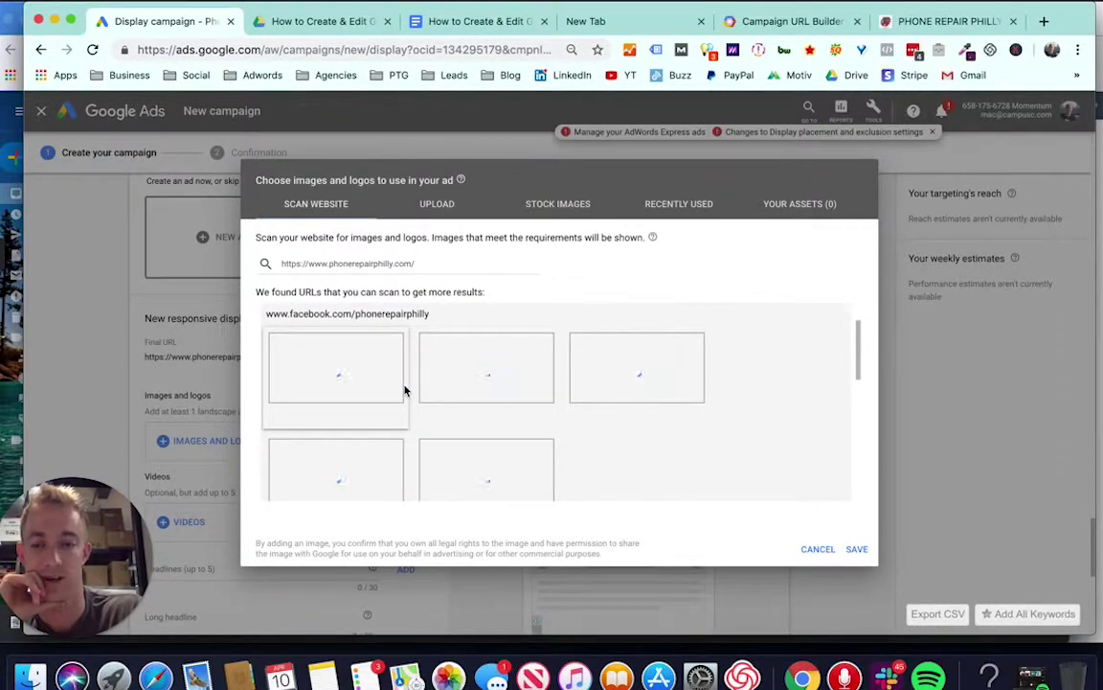
{"action": "scroll", "coordinate": [442, 418], "scroll_direction": "down", "scroll_amount": 2}
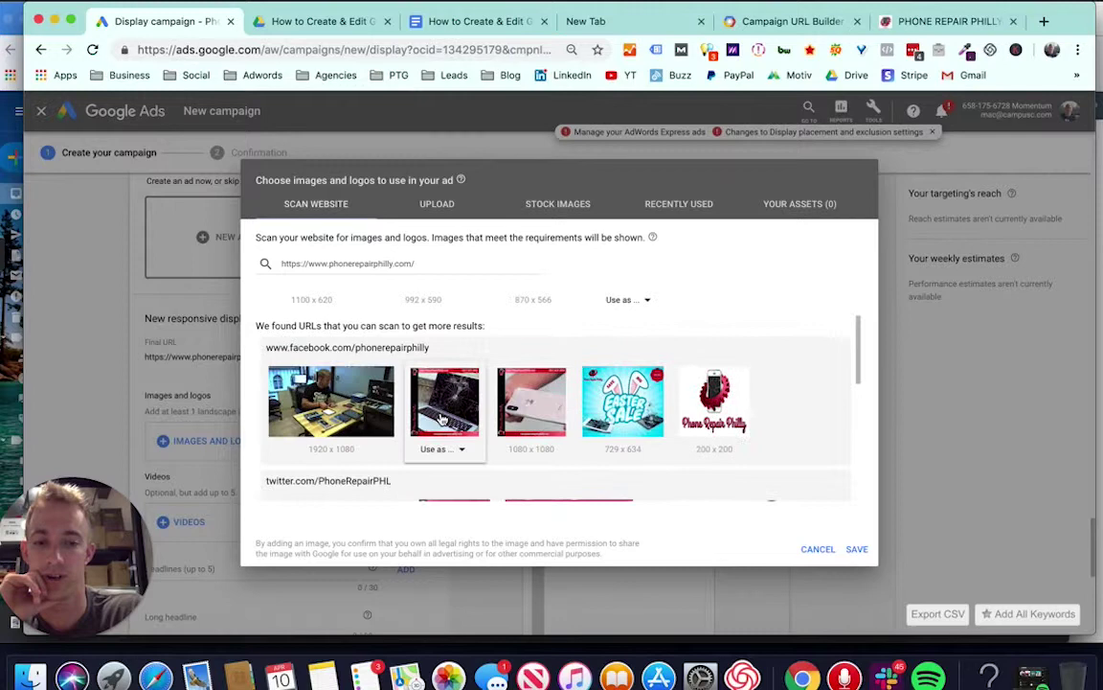
{"action": "left_click", "coordinate": [728, 452]}
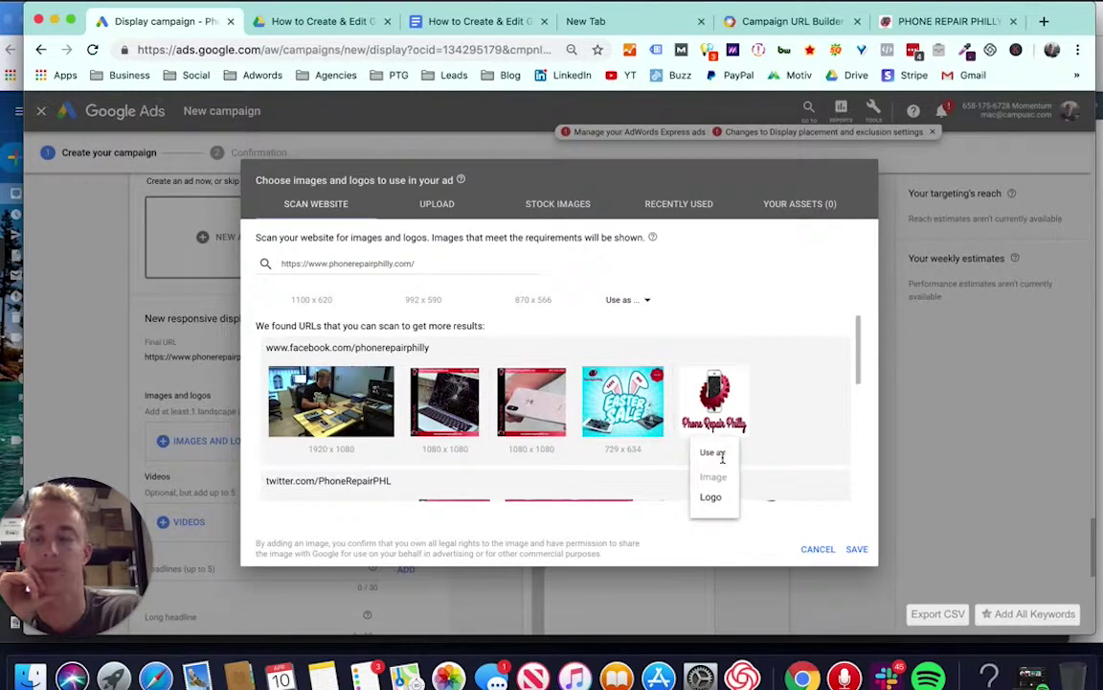
{"action": "left_click", "coordinate": [711, 498]}
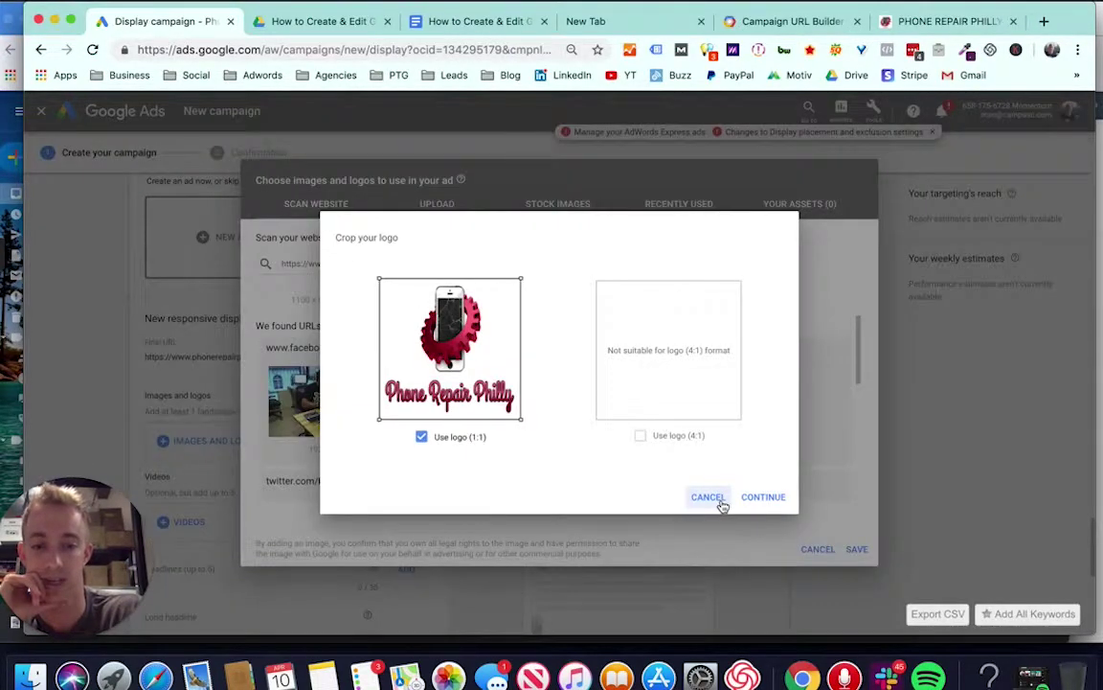
{"action": "left_click", "coordinate": [751, 495]}
Use the Twitter page's "$20 OFF Screen Repairs" banner as a 4:1 logo only, lowering the crop to frame the words Phone Repair.
{"action": "scroll", "coordinate": [491, 401], "scroll_direction": "down", "scroll_amount": 5}
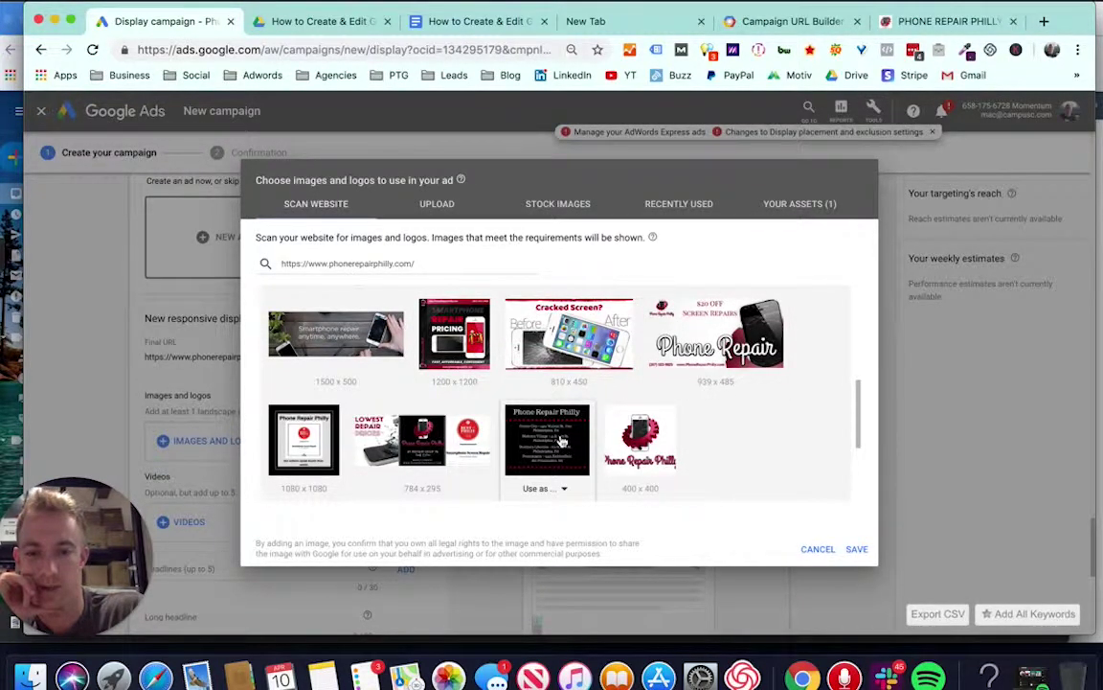
{"action": "left_click", "coordinate": [658, 493]}
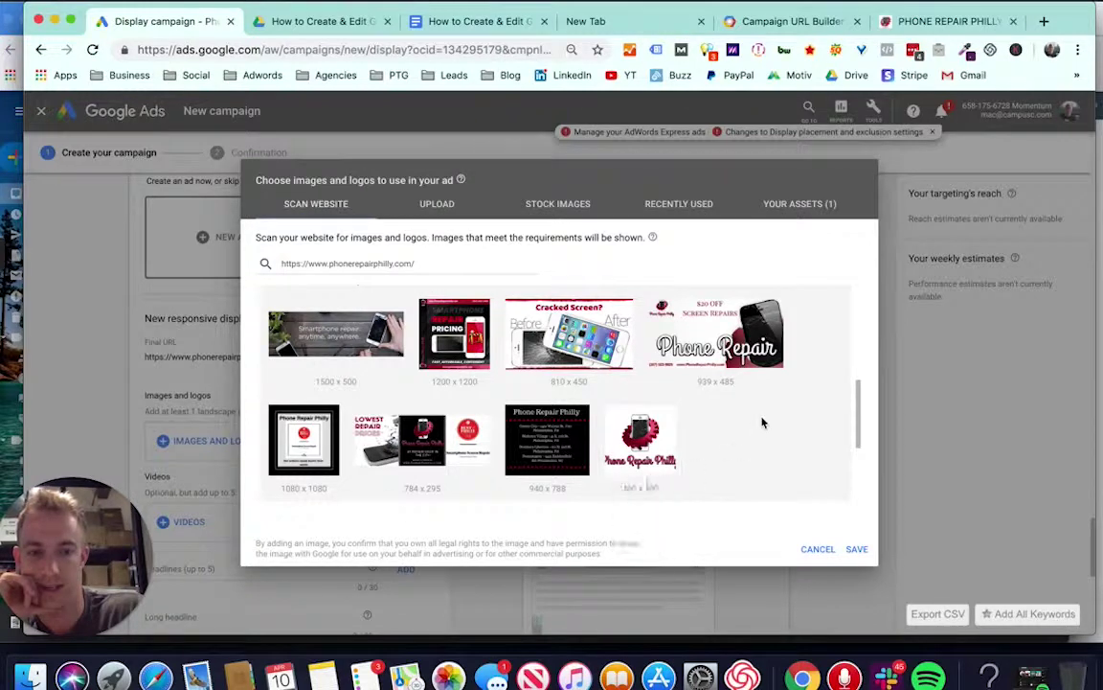
{"action": "left_click", "coordinate": [731, 382]}
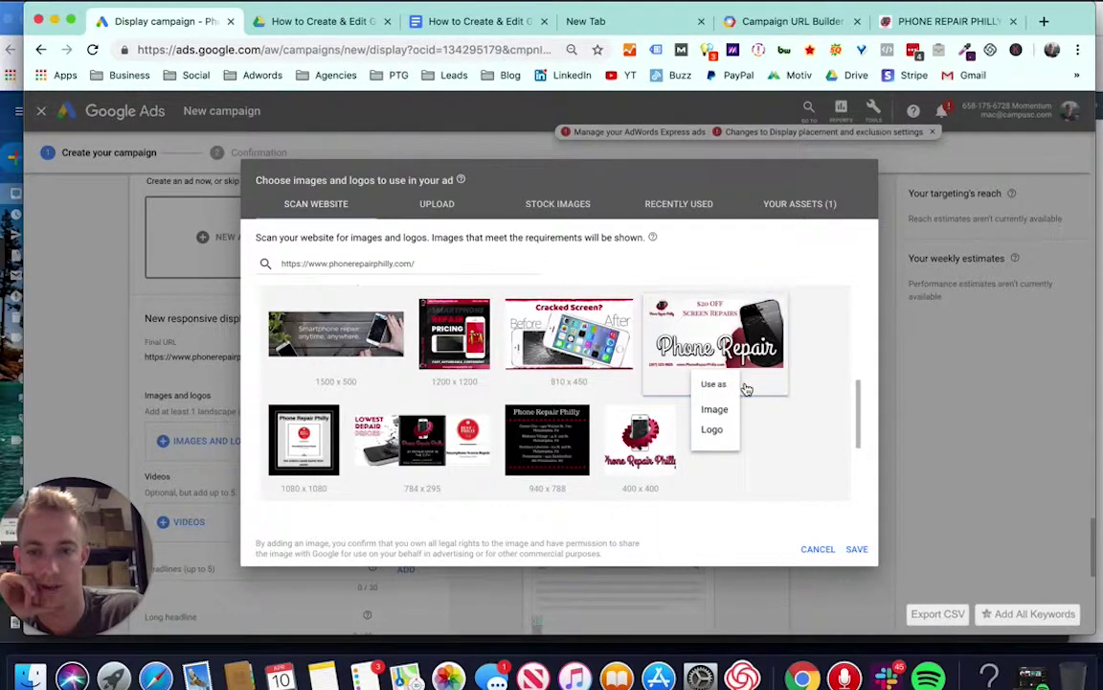
{"action": "left_click", "coordinate": [712, 432]}
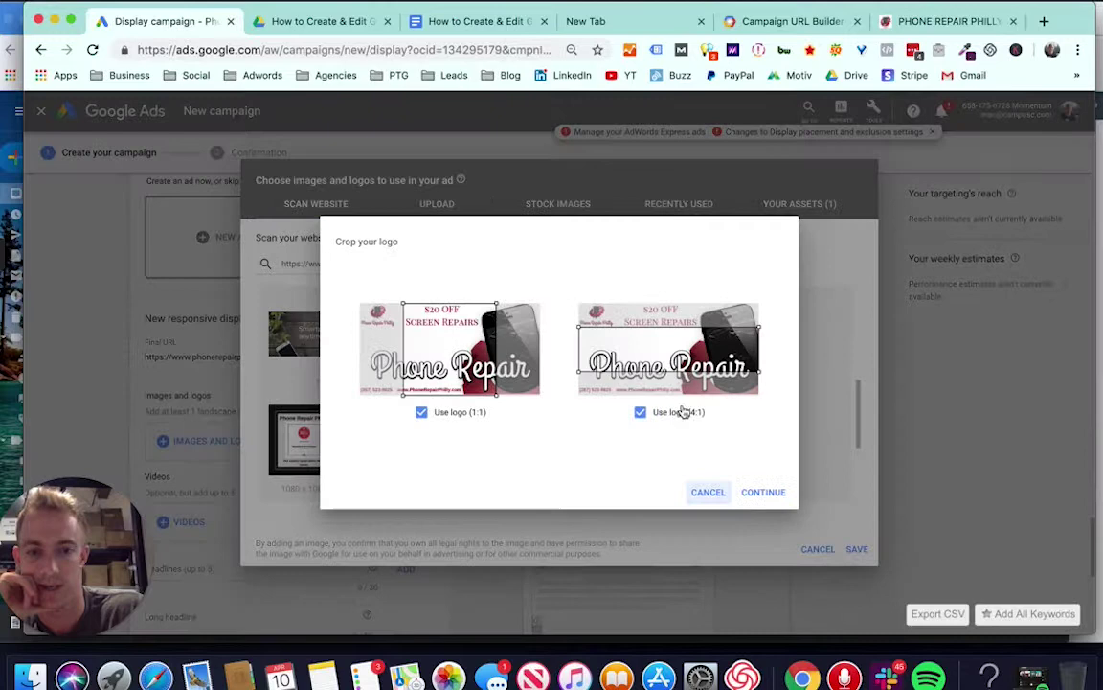
{"action": "left_click_drag", "start_coordinate": [686, 366], "coordinate": [672, 379]}
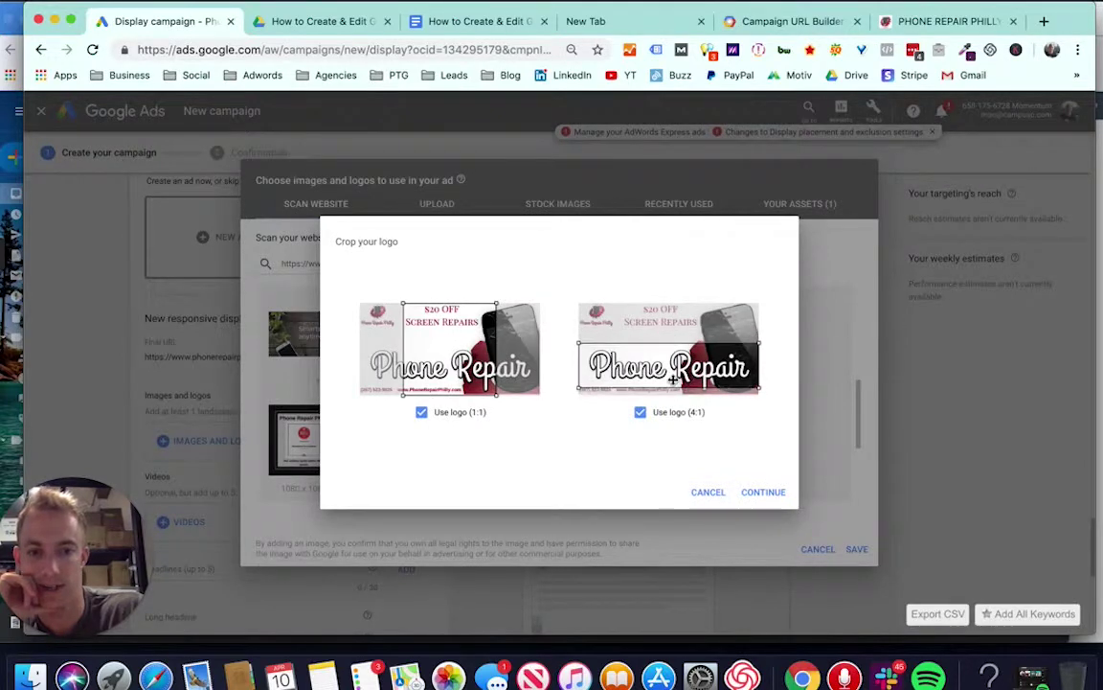
{"action": "left_click", "coordinate": [442, 413]}
{"action": "left_click", "coordinate": [763, 491]}
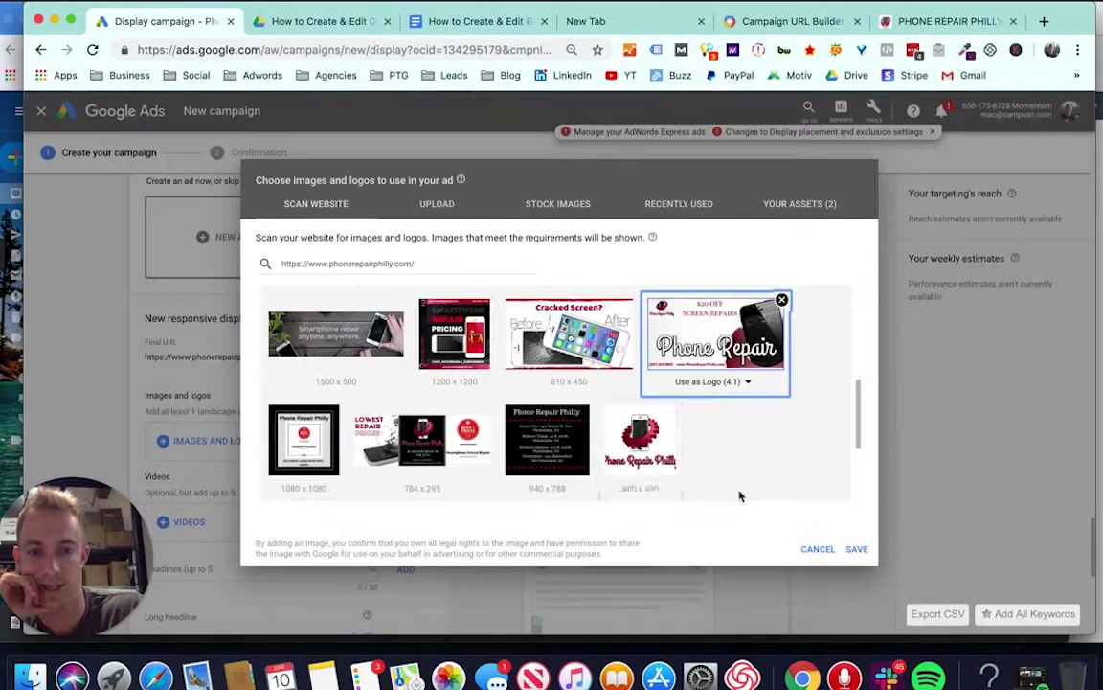
Add the Twitter page's "Cracked Screen?" before-and-after picture as a landscape (1.91:1) image only, without the square version.
{"action": "scroll", "coordinate": [511, 381], "scroll_direction": "down", "scroll_amount": 3}
{"action": "scroll", "coordinate": [574, 412], "scroll_direction": "up", "scroll_amount": 5}
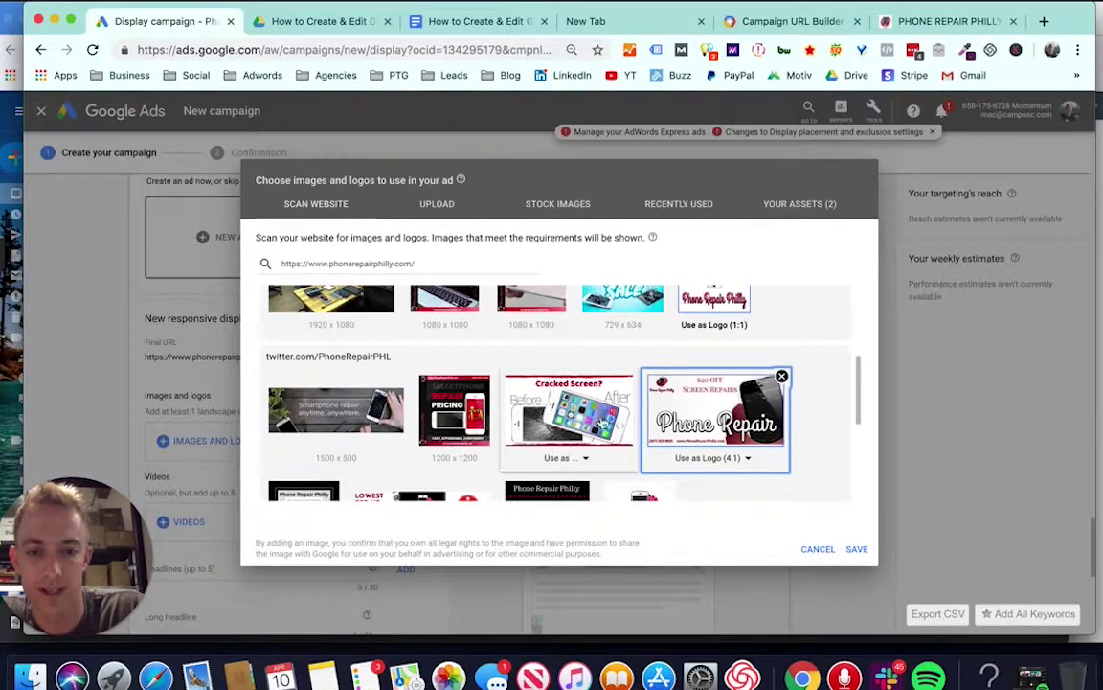
{"action": "left_click", "coordinate": [586, 458]}
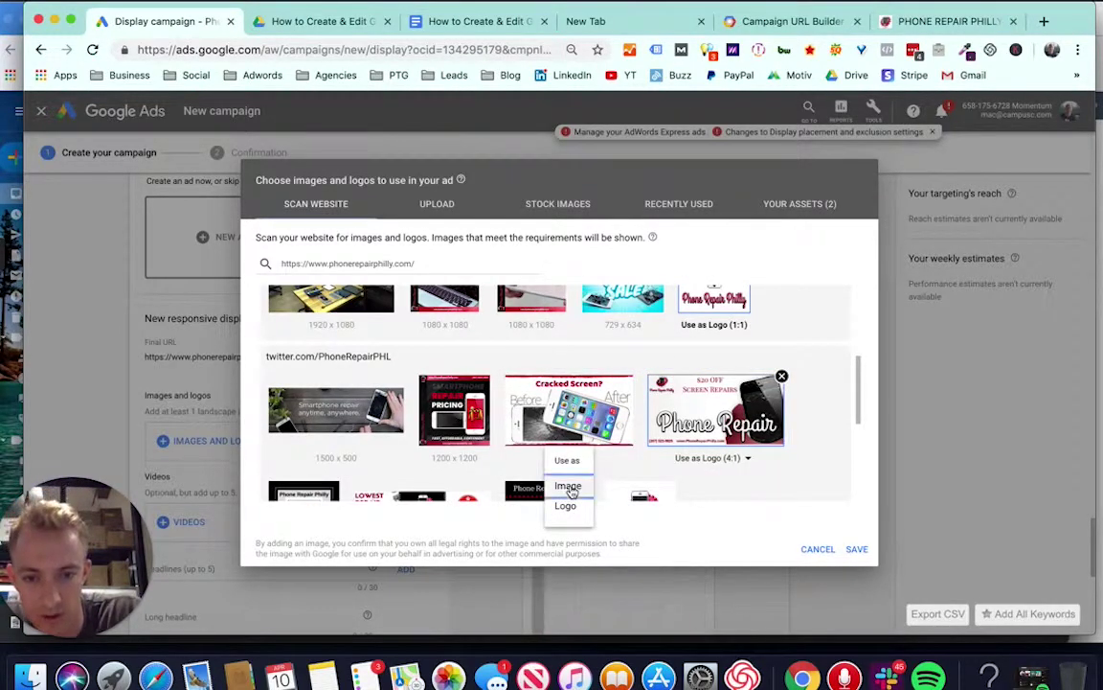
{"action": "left_click", "coordinate": [569, 486]}
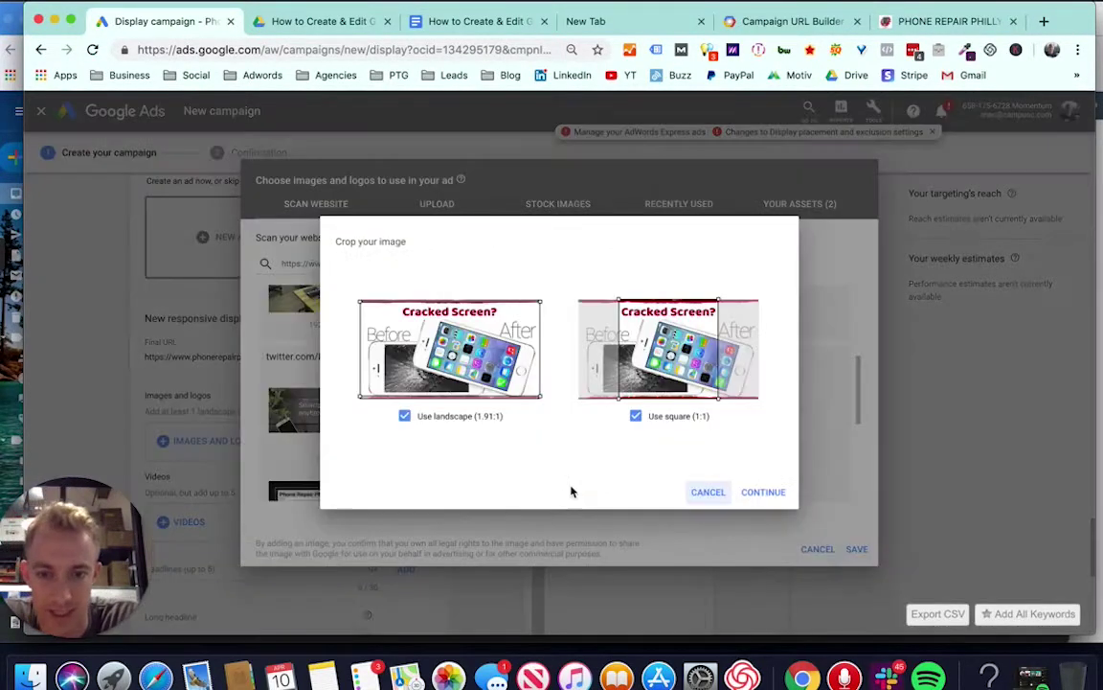
{"action": "left_click", "coordinate": [650, 418]}
{"action": "left_click", "coordinate": [773, 492]}
Add the website's photo of the technician working at a laptop as both a landscape (1.91:1) and a square (1:1) image.
{"action": "scroll", "coordinate": [388, 349], "scroll_direction": "down", "scroll_amount": 2}
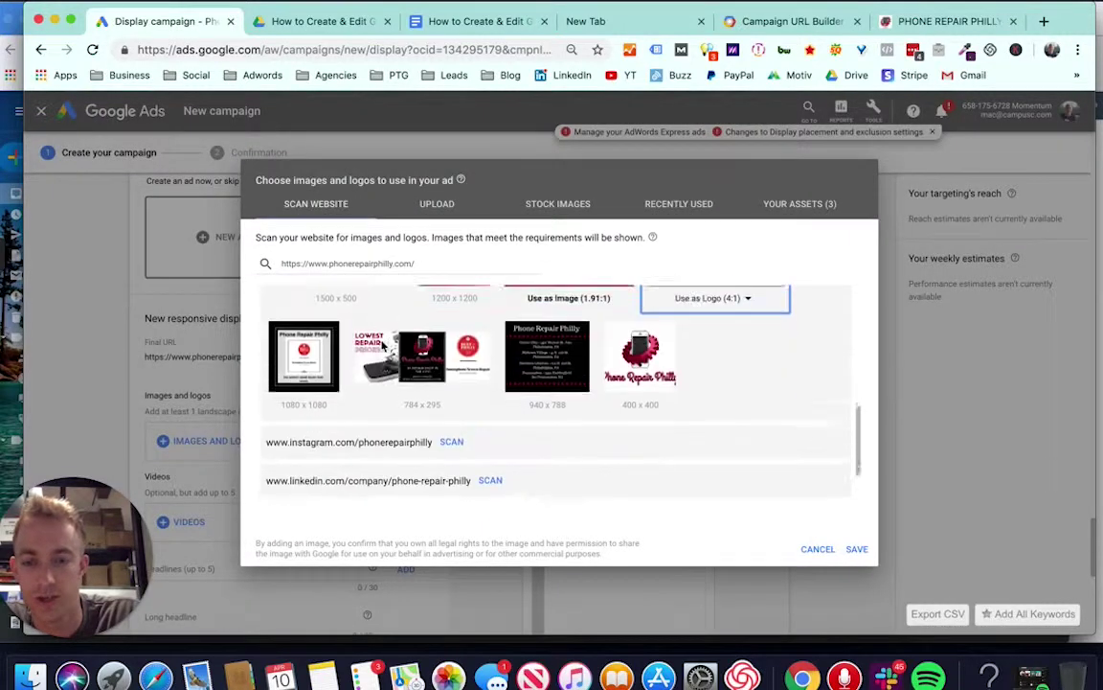
{"action": "scroll", "coordinate": [383, 349], "scroll_direction": "down", "scroll_amount": 2}
{"action": "scroll", "coordinate": [383, 347], "scroll_direction": "up", "scroll_amount": 5}
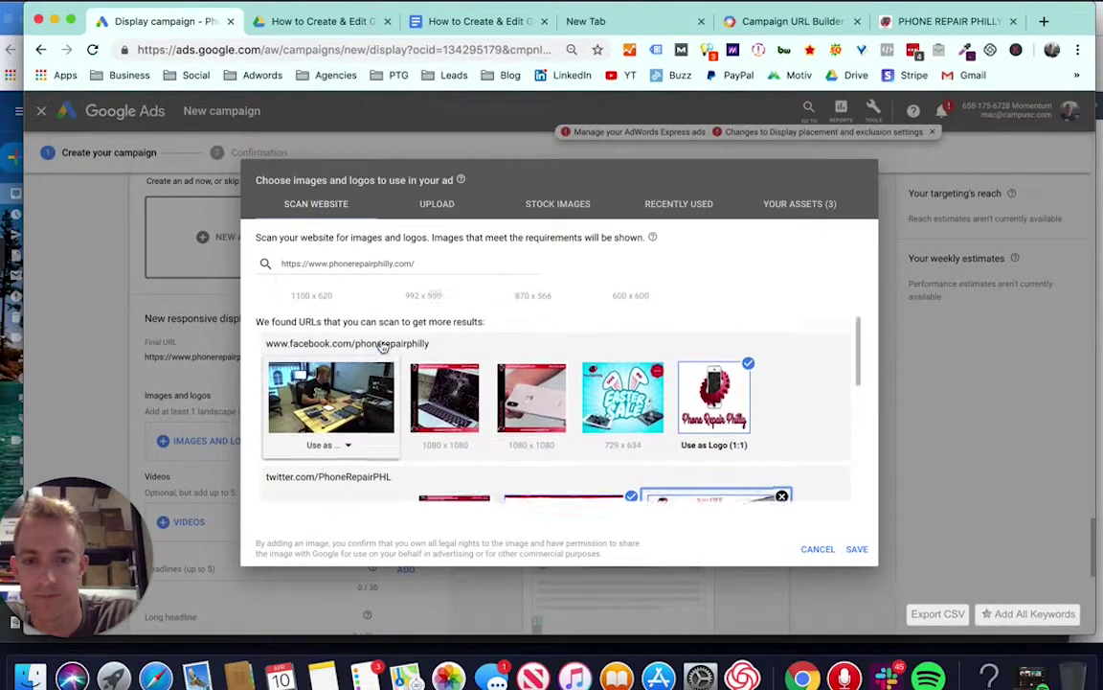
{"action": "scroll", "coordinate": [485, 364], "scroll_direction": "up", "scroll_amount": 3}
{"action": "scroll", "coordinate": [486, 367], "scroll_direction": "down", "scroll_amount": 1}
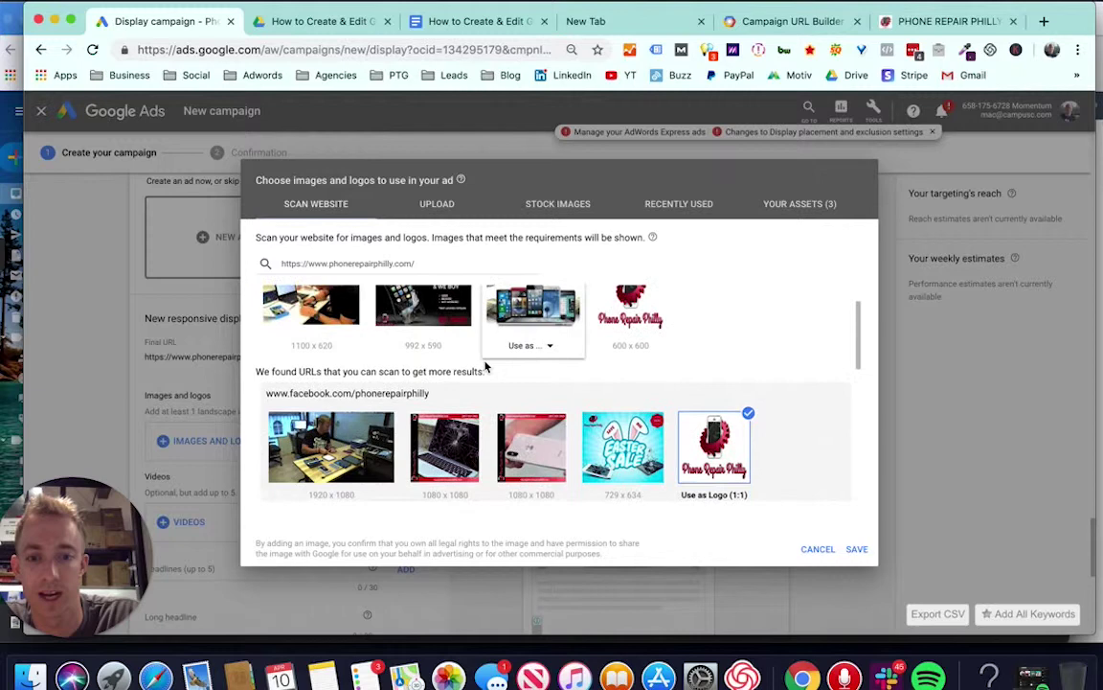
{"action": "scroll", "coordinate": [508, 421], "scroll_direction": "up", "scroll_amount": 2}
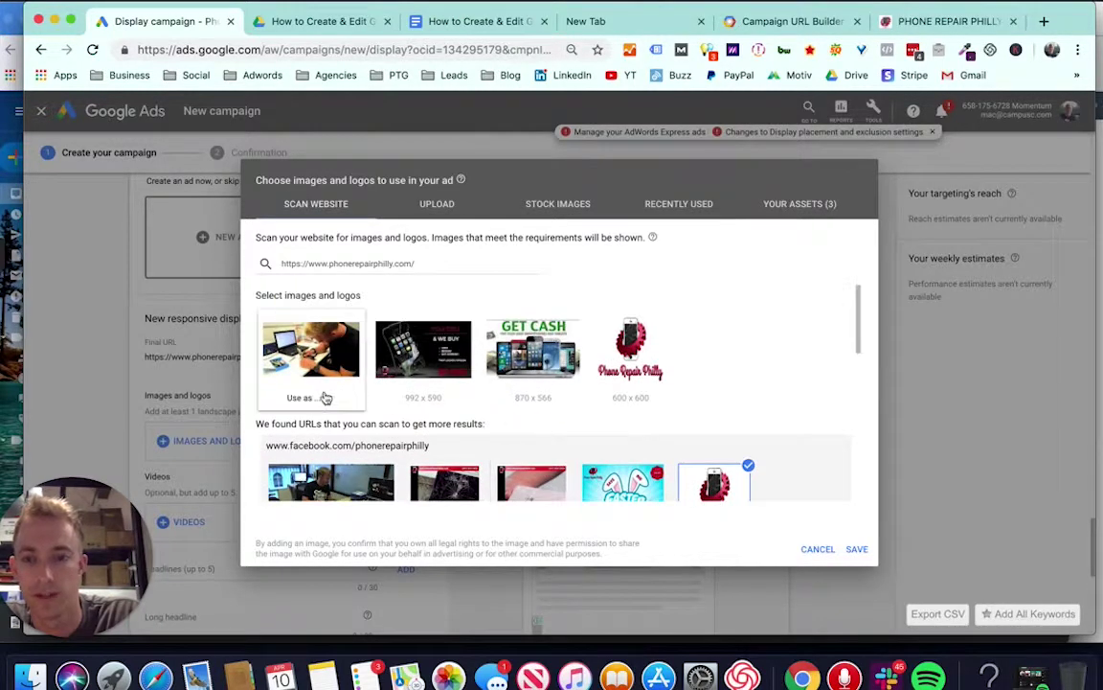
{"action": "left_click", "coordinate": [326, 398]}
{"action": "left_click", "coordinate": [313, 426]}
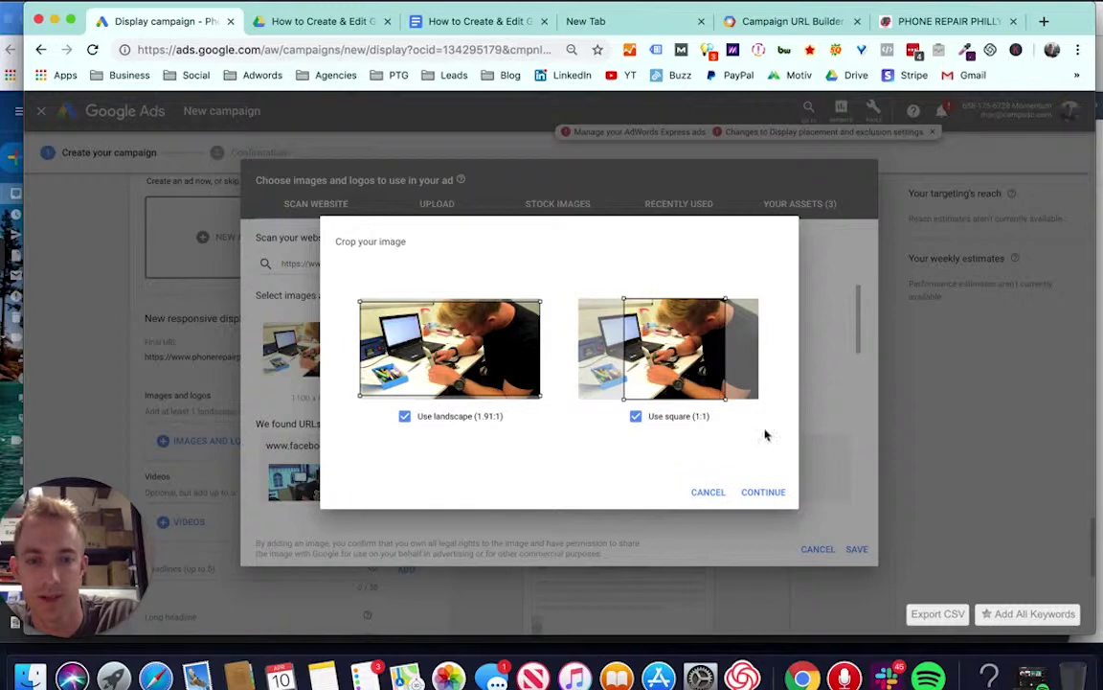
{"action": "left_click", "coordinate": [776, 494]}
Add the website's "GET CASH" picture in landscape and square formats, shifting the square crop slightly right to fit the heading.
{"action": "mouse_move", "coordinate": [592, 403]}
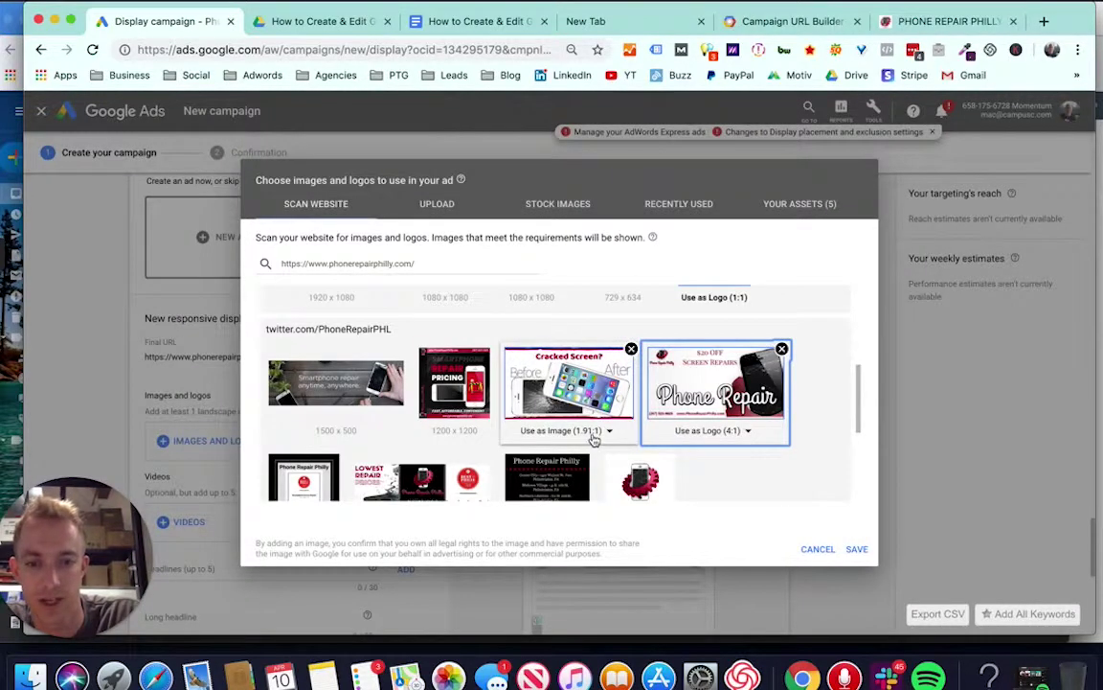
{"action": "scroll", "coordinate": [534, 438], "scroll_direction": "up", "scroll_amount": 2}
{"action": "scroll", "coordinate": [535, 401], "scroll_direction": "up", "scroll_amount": 3}
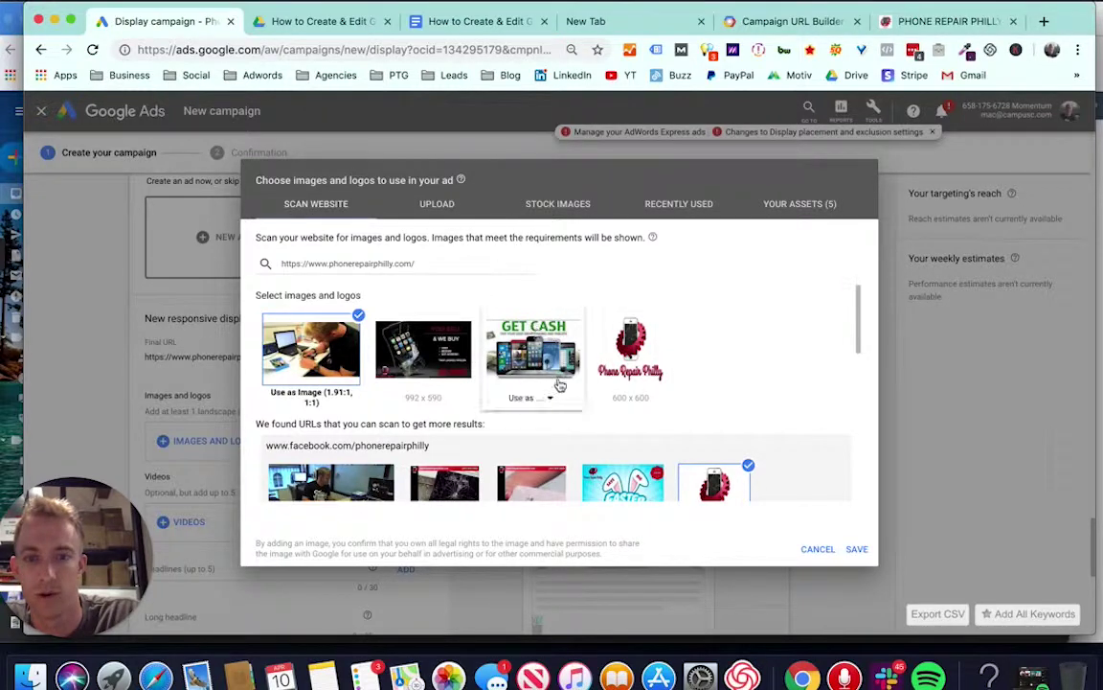
{"action": "left_click", "coordinate": [550, 401]}
{"action": "left_click", "coordinate": [542, 418]}
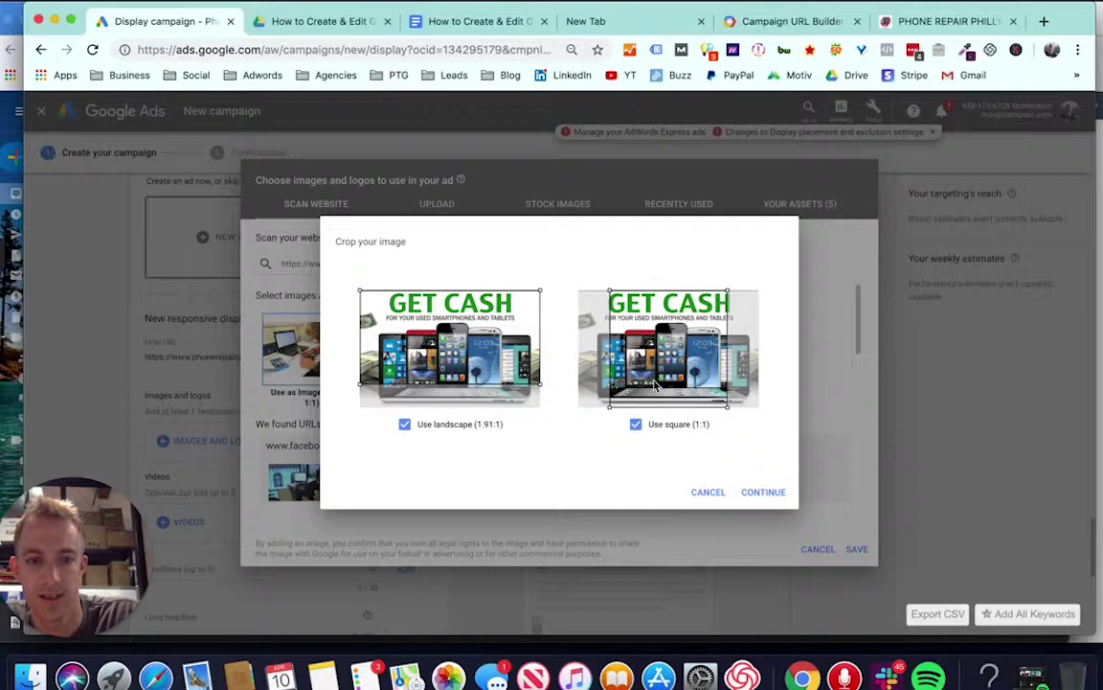
{"action": "left_click_drag", "start_coordinate": [652, 384], "coordinate": [654, 380]}
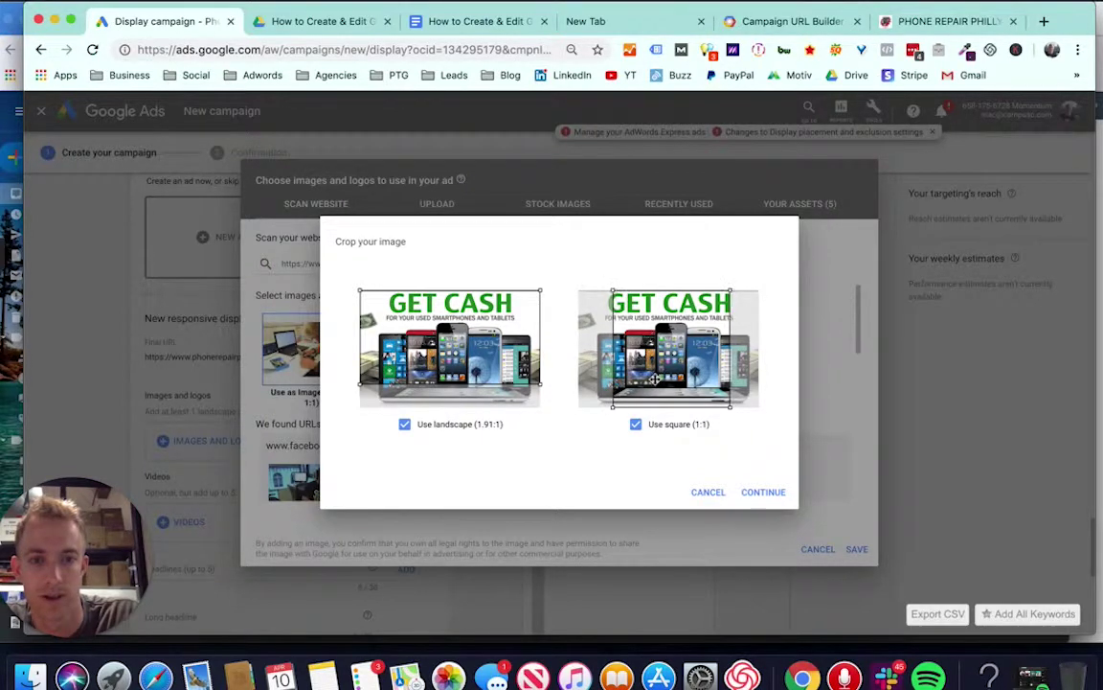
{"action": "left_click", "coordinate": [765, 492]}
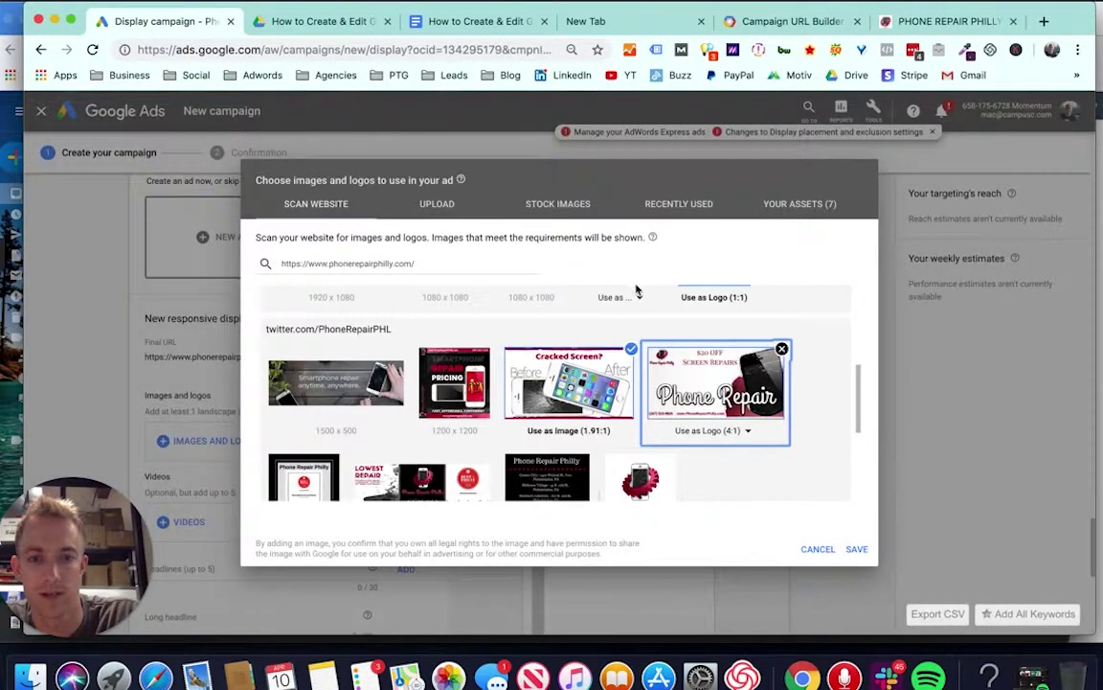
Search the stock images for iphone repair and add the first result in landscape and square formats, with the landscape crop lowered slightly.
{"action": "left_click", "coordinate": [559, 205]}
{"action": "left_click", "coordinate": [401, 273]}
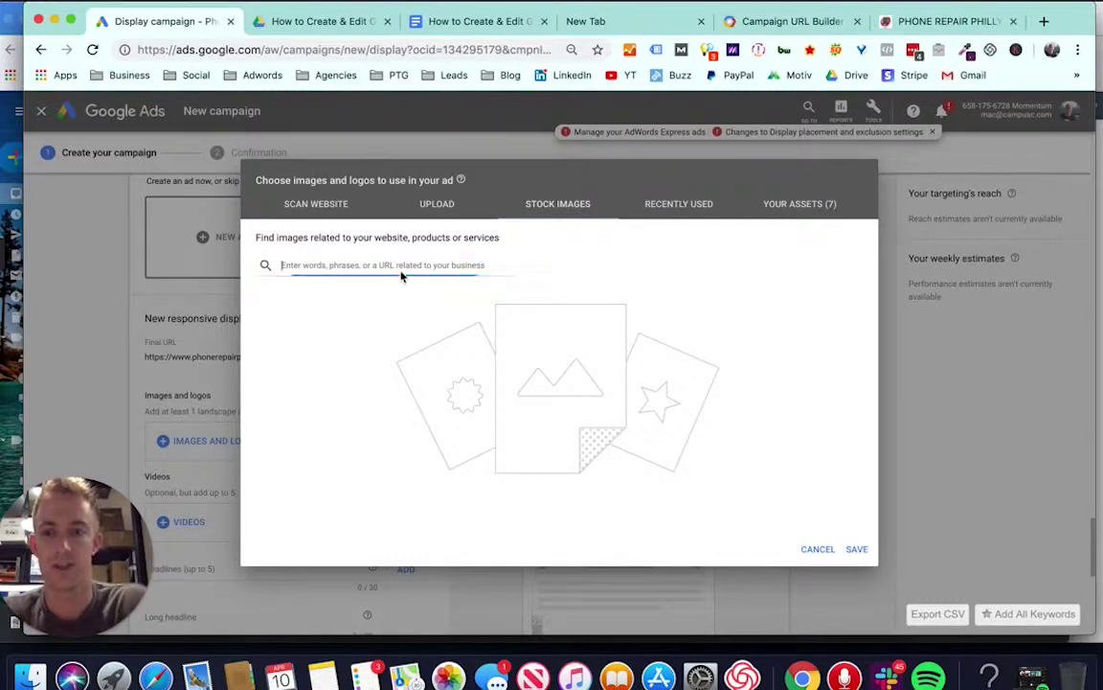
{"action": "type", "text": "iphone"}
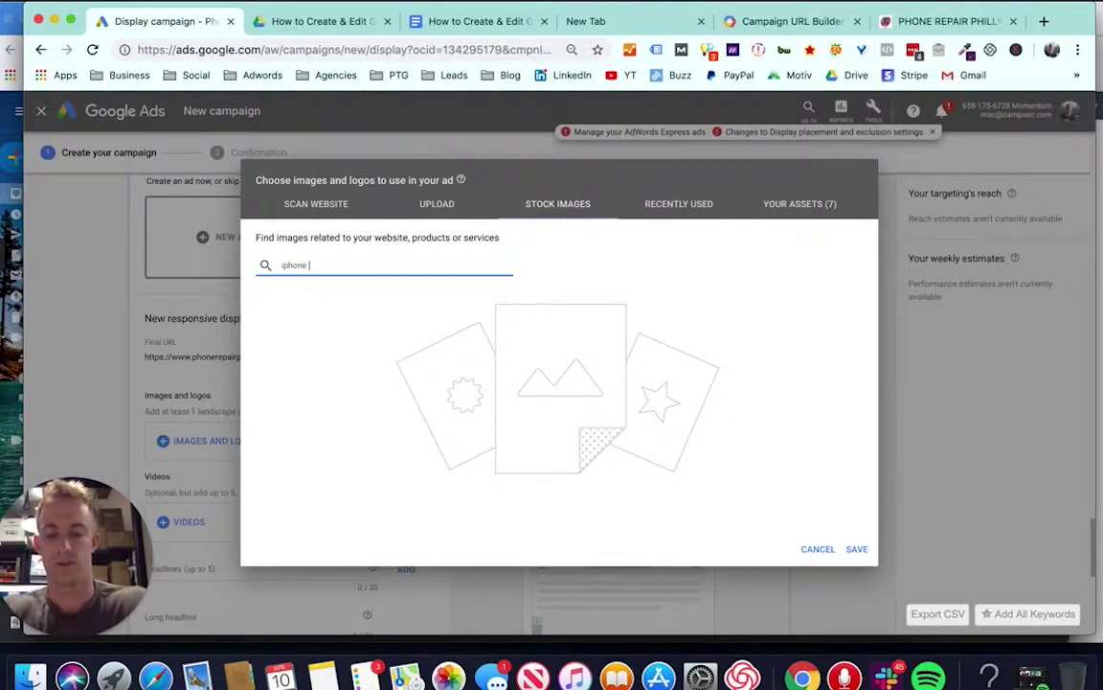
{"action": "type", "text": " repair"}
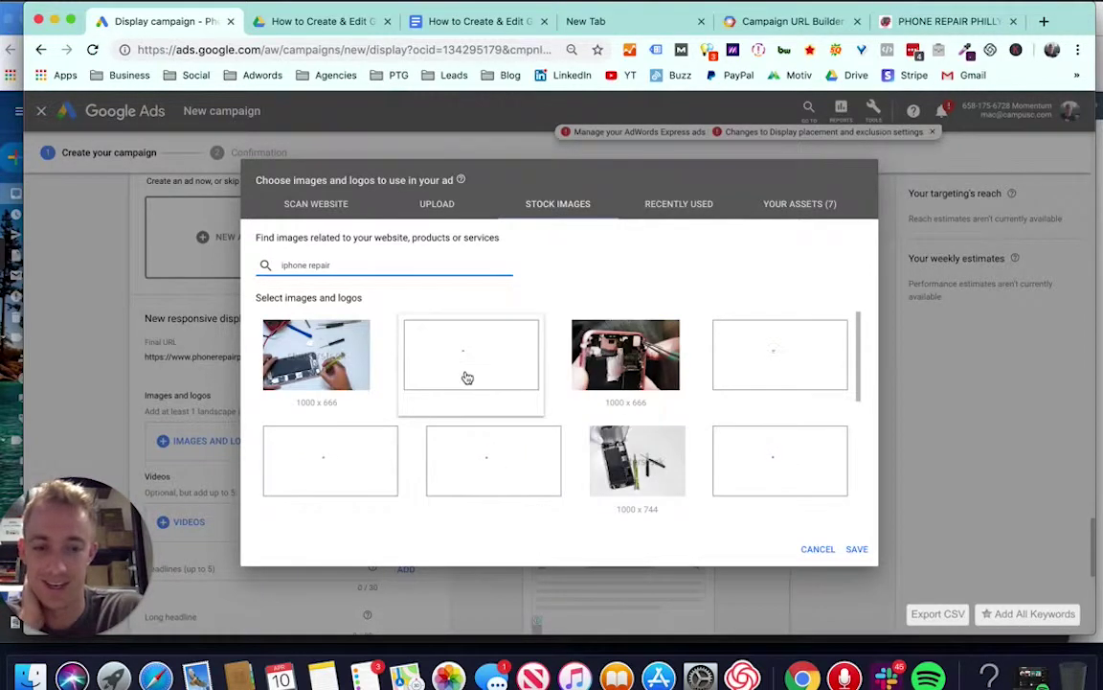
{"action": "left_click", "coordinate": [321, 403]}
{"action": "left_click", "coordinate": [317, 431]}
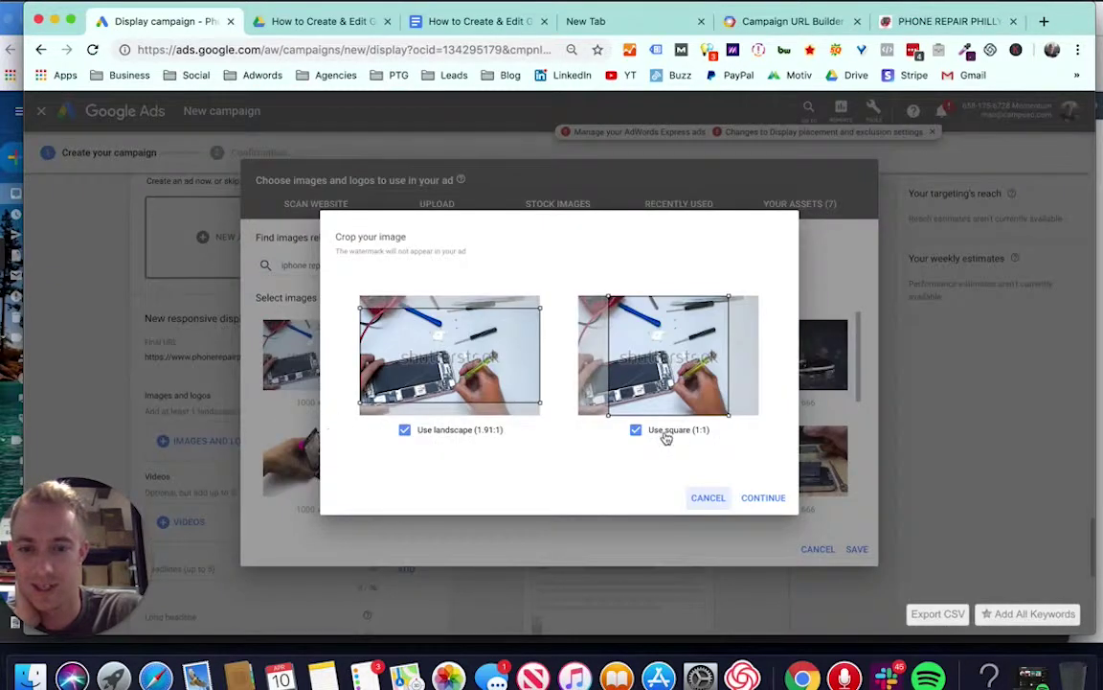
{"action": "left_click_drag", "start_coordinate": [511, 358], "coordinate": [510, 369]}
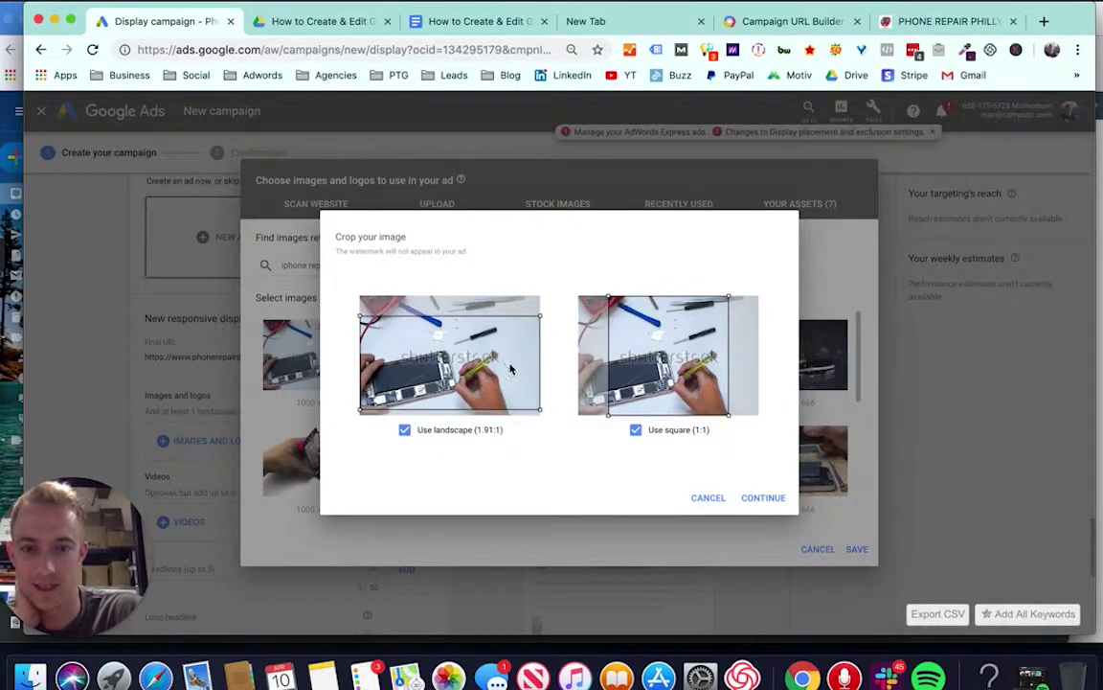
{"action": "left_click", "coordinate": [755, 499]}
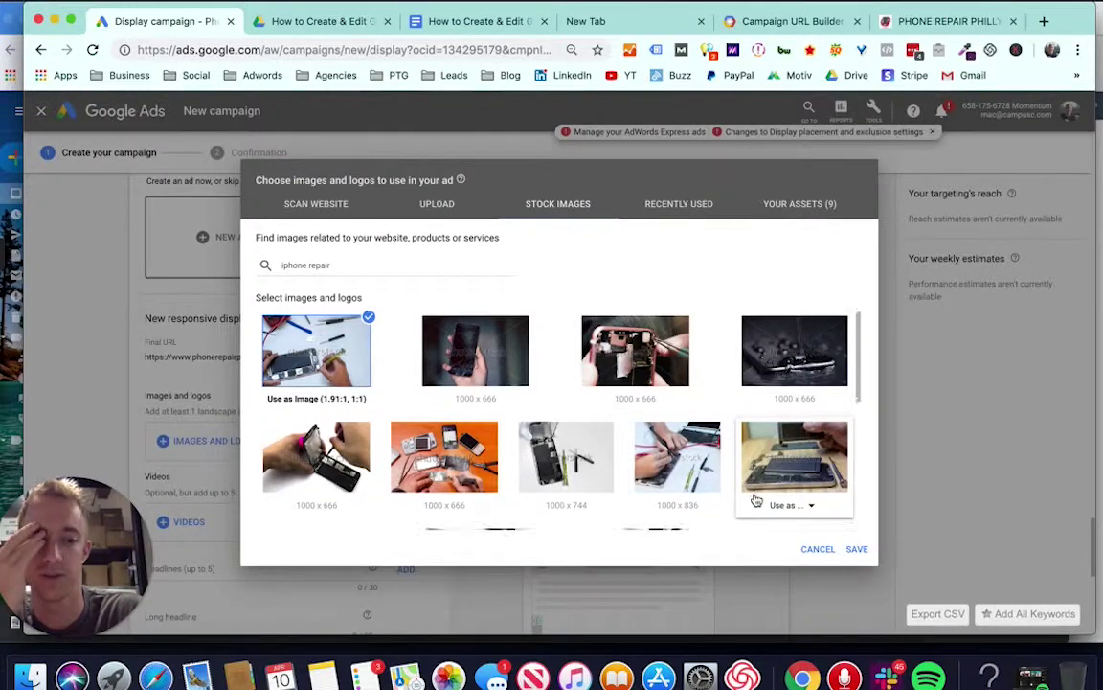
Look through the remaining iphone repair stock photos and search the stock images for cracked phone instead.
{"action": "scroll", "coordinate": [756, 499], "scroll_direction": "down", "scroll_amount": 5}
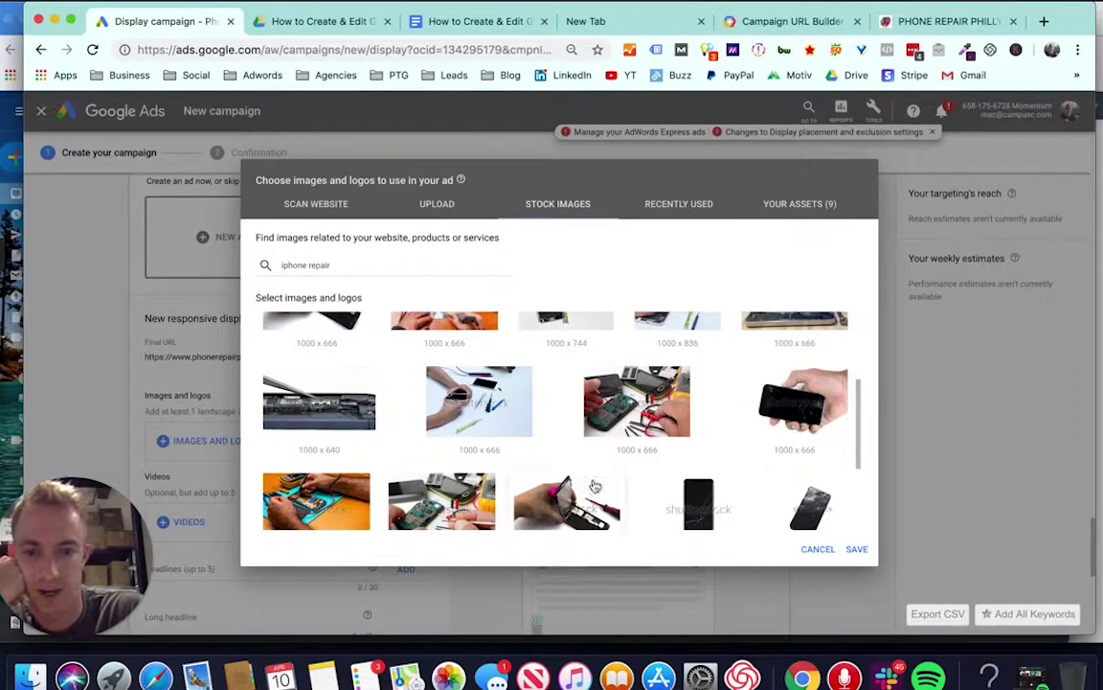
{"action": "scroll", "coordinate": [595, 487], "scroll_direction": "down", "scroll_amount": 3}
{"action": "scroll", "coordinate": [467, 470], "scroll_direction": "down", "scroll_amount": 1}
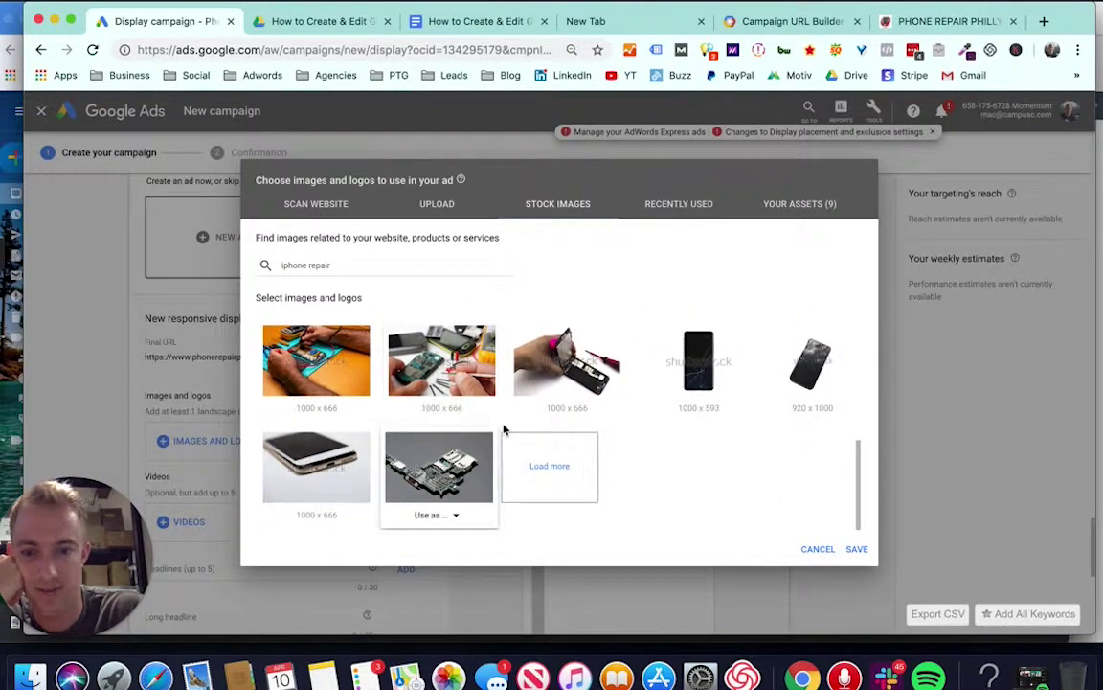
{"action": "scroll", "coordinate": [505, 431], "scroll_direction": "up", "scroll_amount": 6}
{"action": "scroll", "coordinate": [504, 431], "scroll_direction": "up", "scroll_amount": 2}
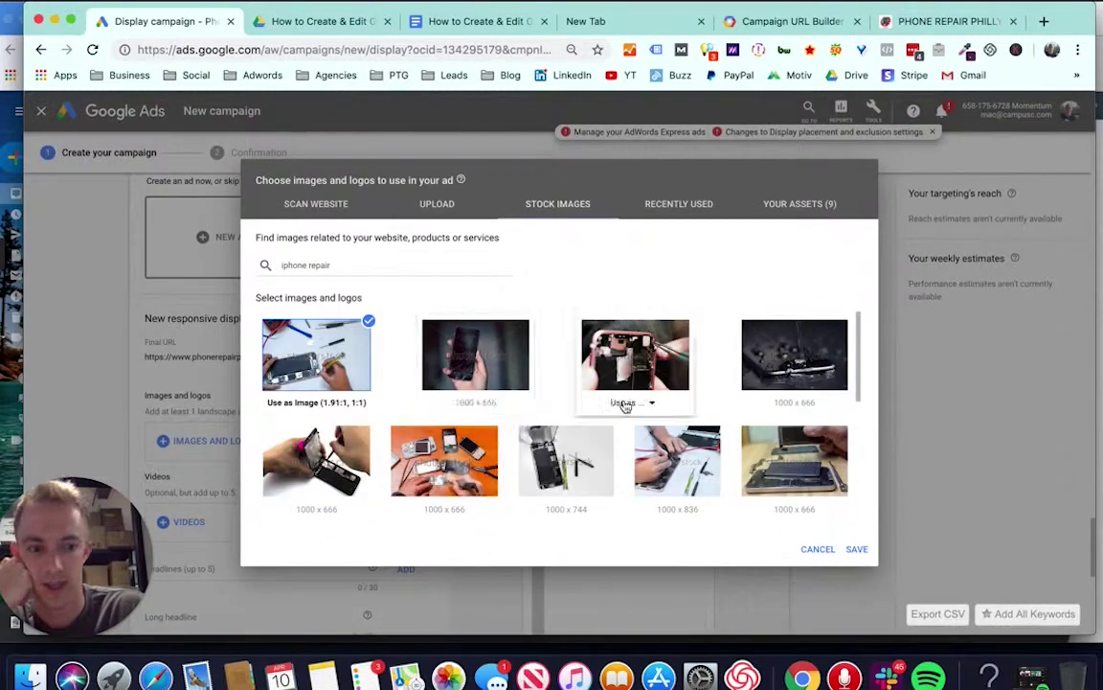
{"action": "mouse_move", "coordinate": [763, 405]}
{"action": "double_click", "coordinate": [363, 263]}
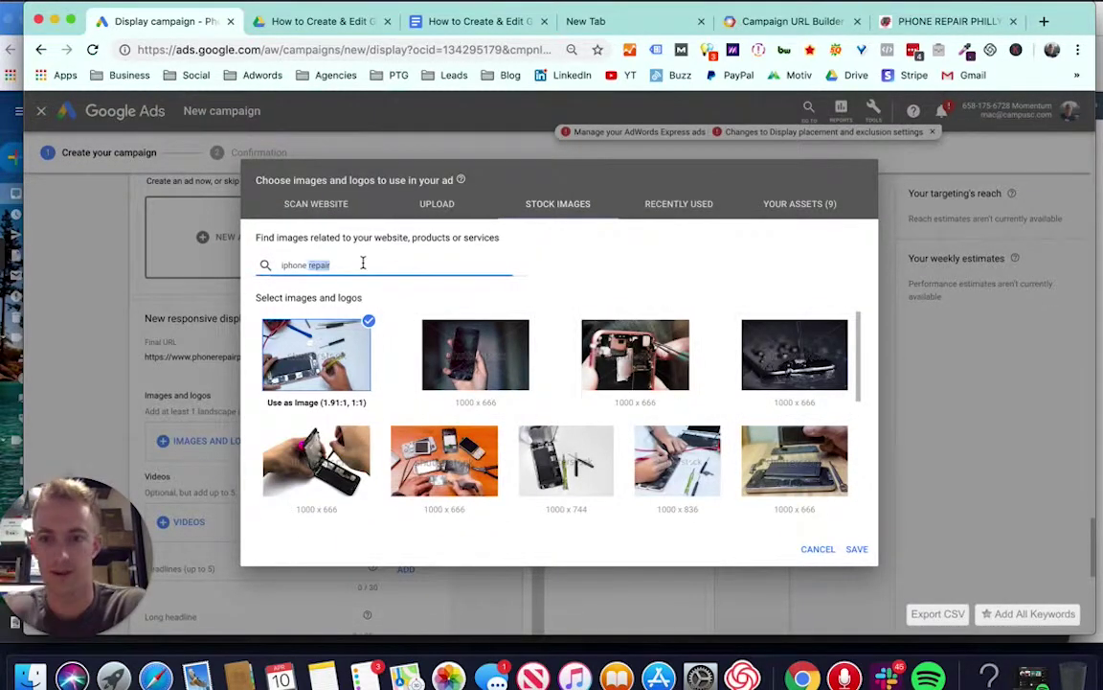
{"action": "type", "text": "cracked ph"}
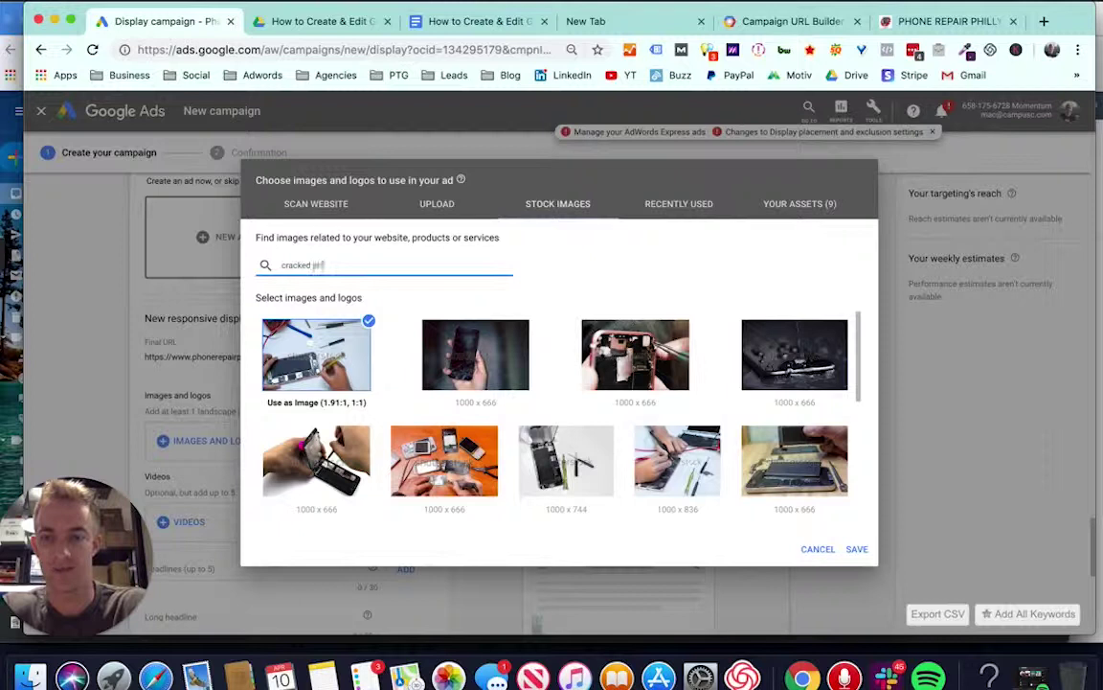
{"action": "type", "text": "one"}
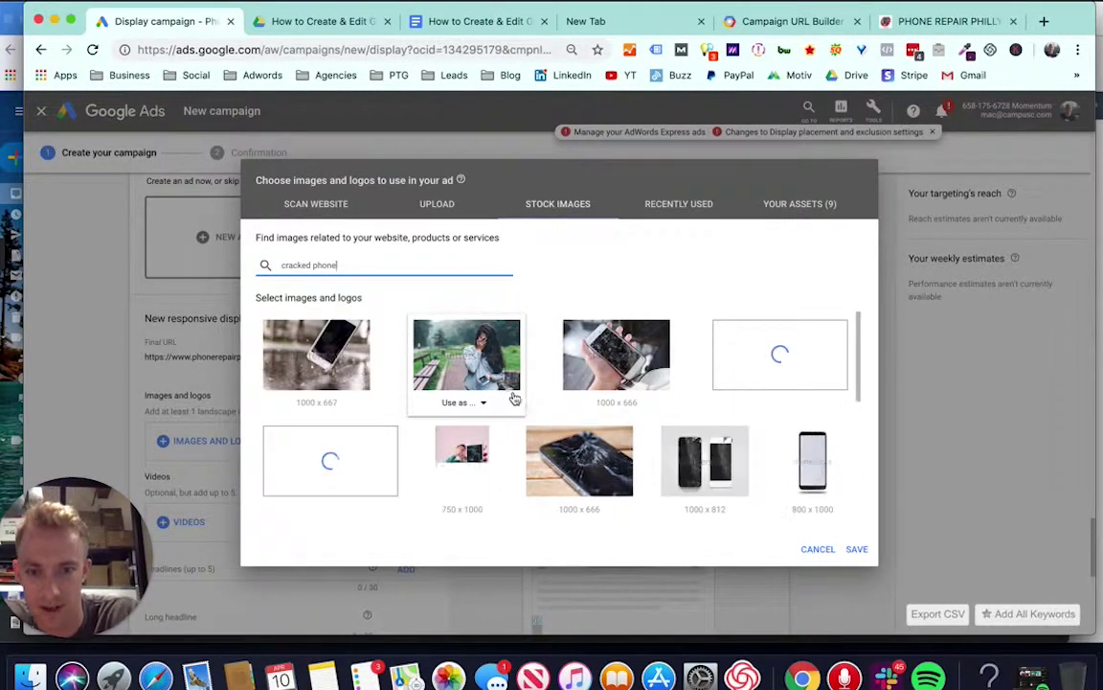
Add the first cracked phone stock photo in landscape and square formats, moving the landscape crop to the upper edge and the square crop right.
{"action": "left_click", "coordinate": [334, 403]}
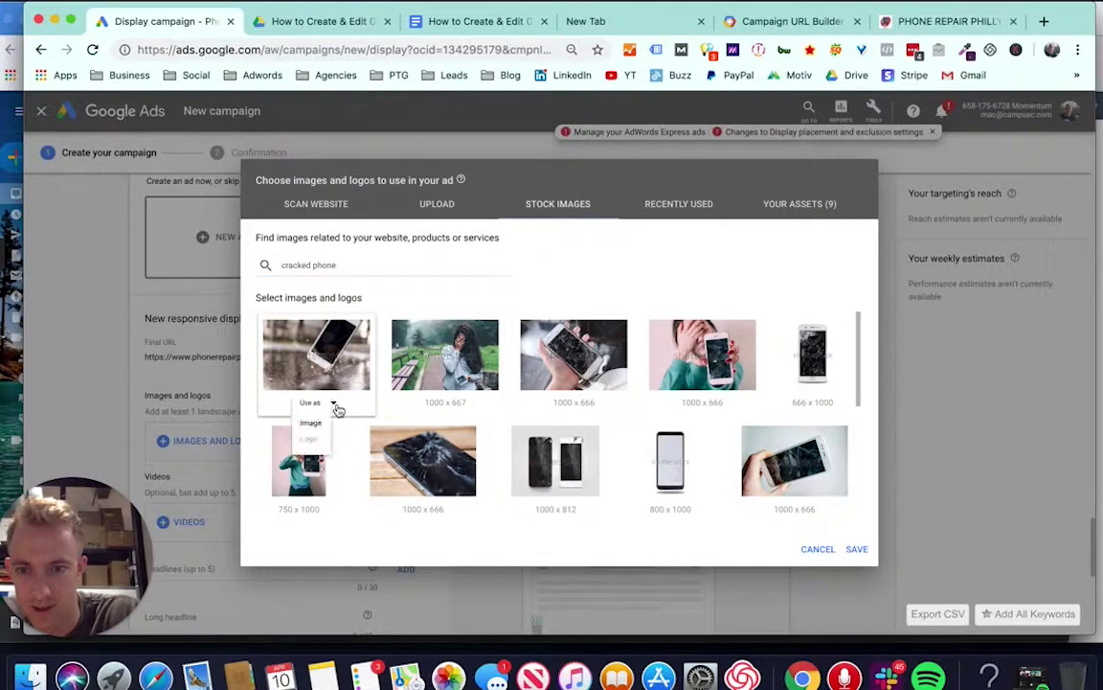
{"action": "left_click", "coordinate": [311, 423]}
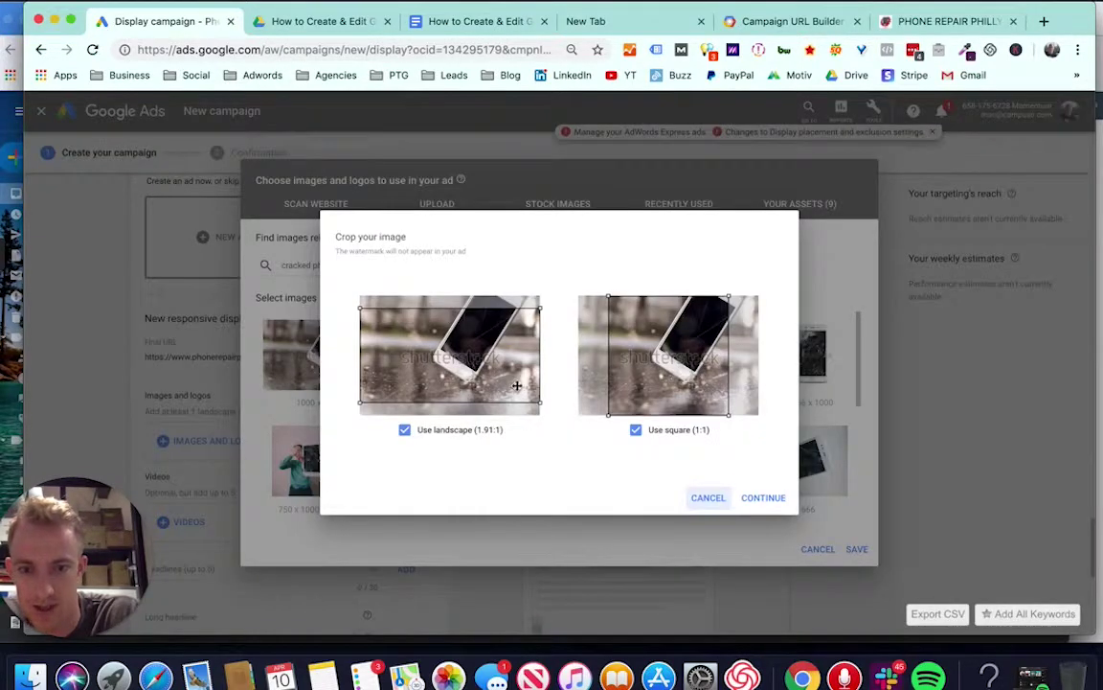
{"action": "left_click_drag", "start_coordinate": [516, 385], "coordinate": [516, 350]}
{"action": "left_click_drag", "start_coordinate": [696, 375], "coordinate": [749, 419]}
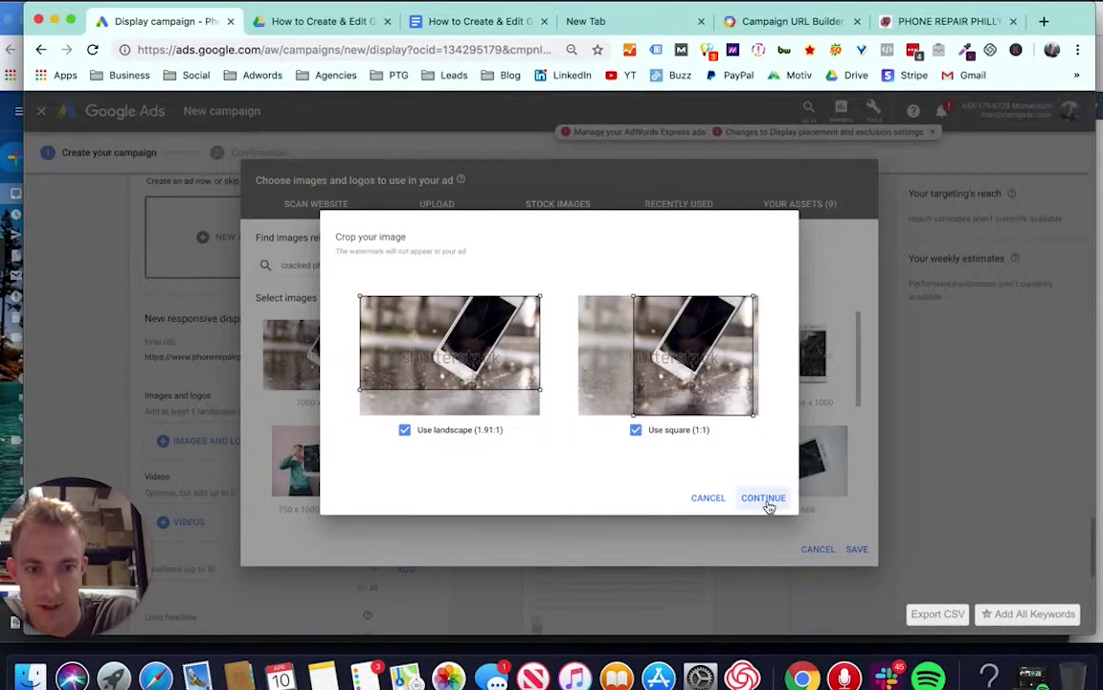
{"action": "left_click", "coordinate": [763, 497]}
Add the stock photo of the woman covering her face and holding a cracked phone as a landscape and a square image.
{"action": "left_click", "coordinate": [720, 400]}
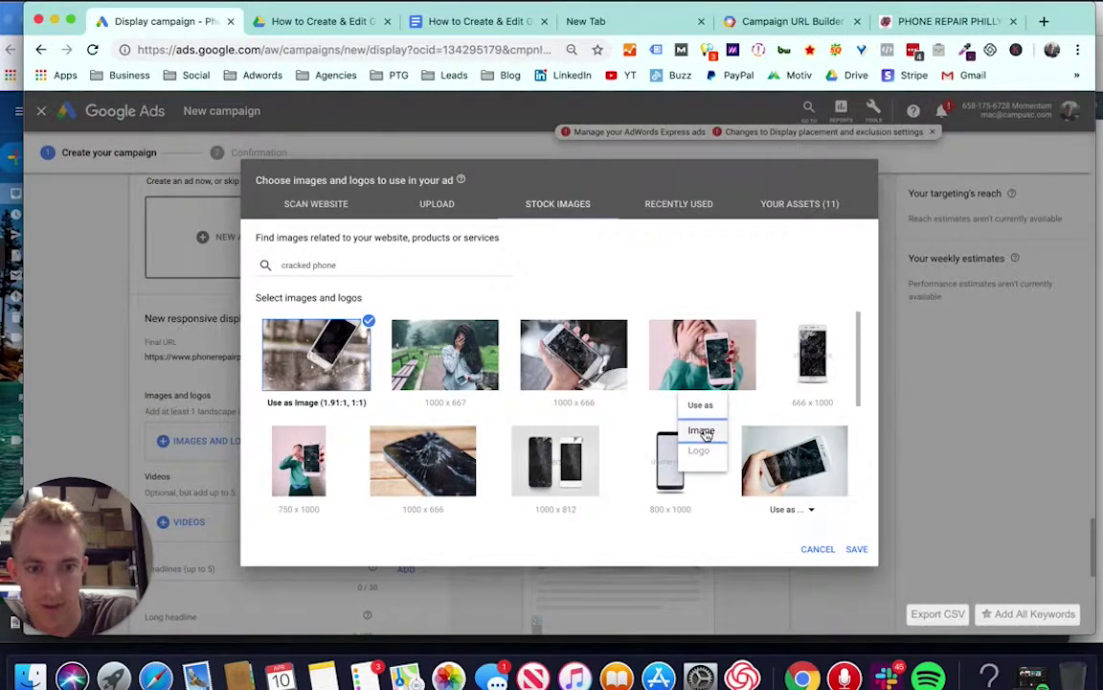
{"action": "left_click", "coordinate": [702, 424]}
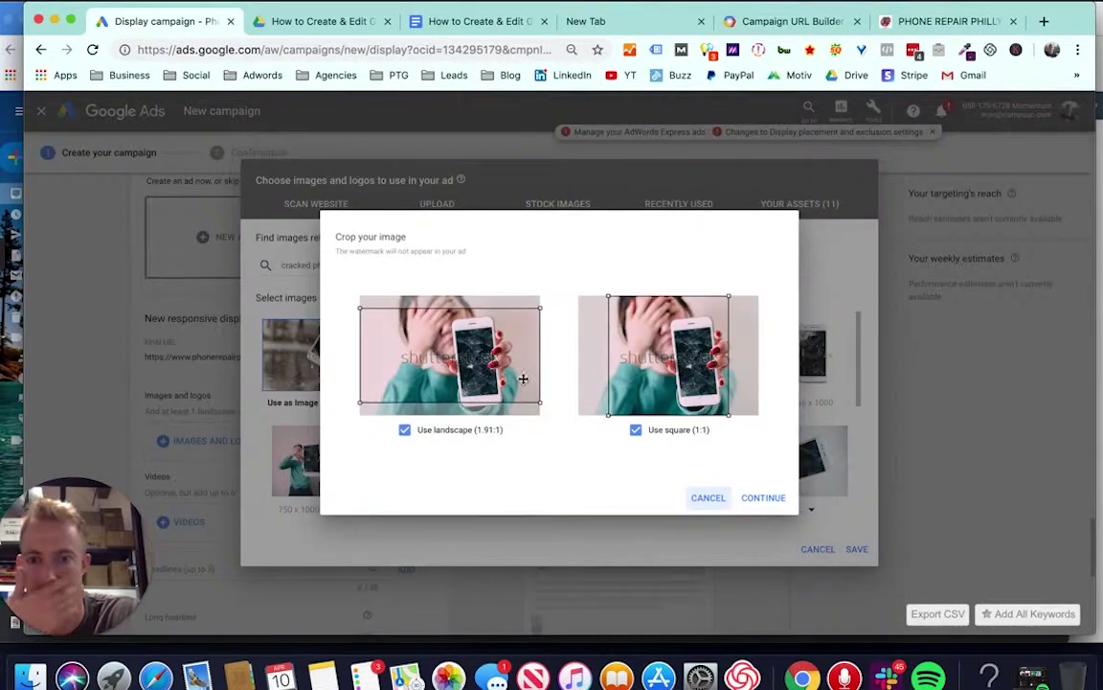
{"action": "left_click", "coordinate": [763, 499]}
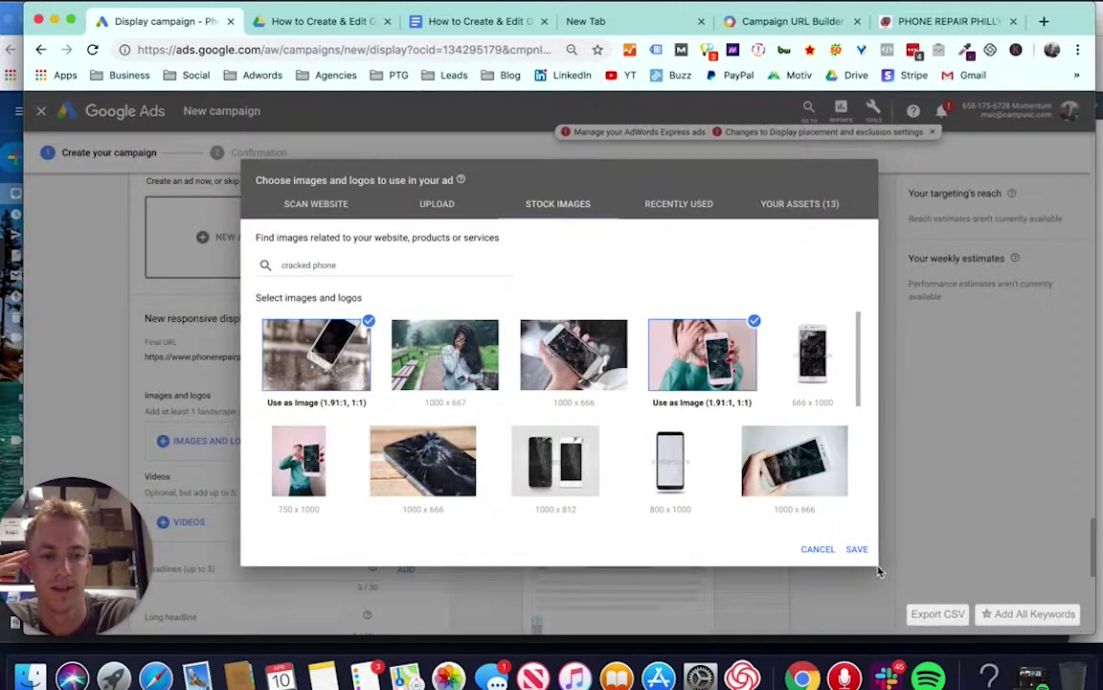
Review the assets chosen for the ad and save the selection of images and logos.
{"action": "left_click", "coordinate": [670, 208]}
{"action": "left_click", "coordinate": [579, 206]}
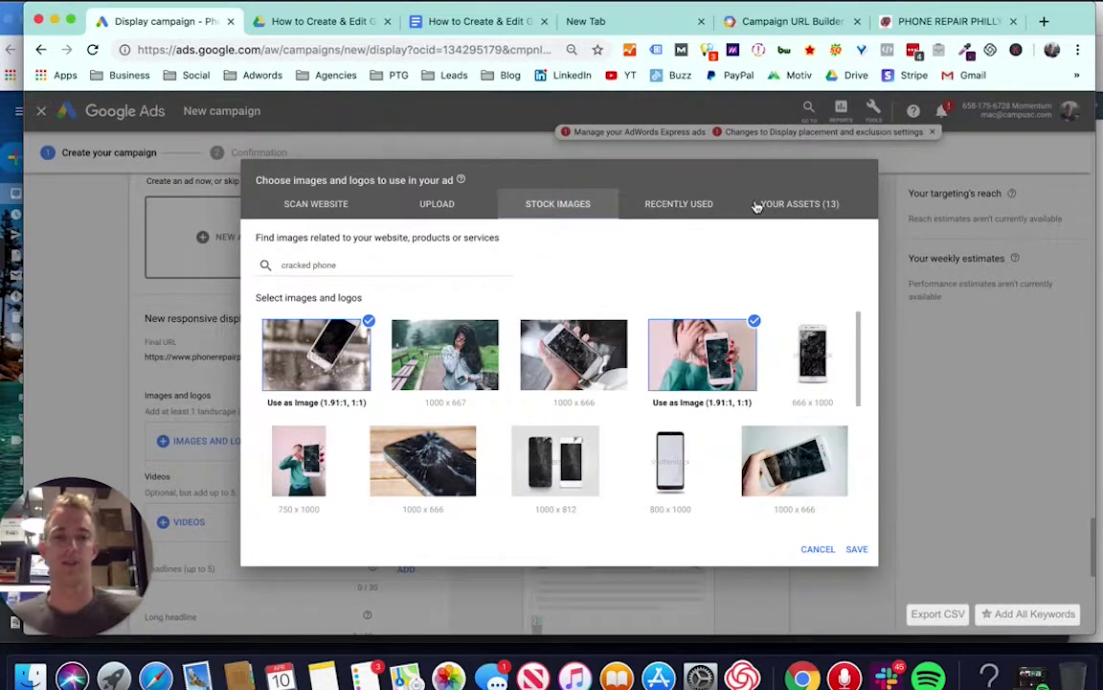
{"action": "left_click", "coordinate": [789, 206]}
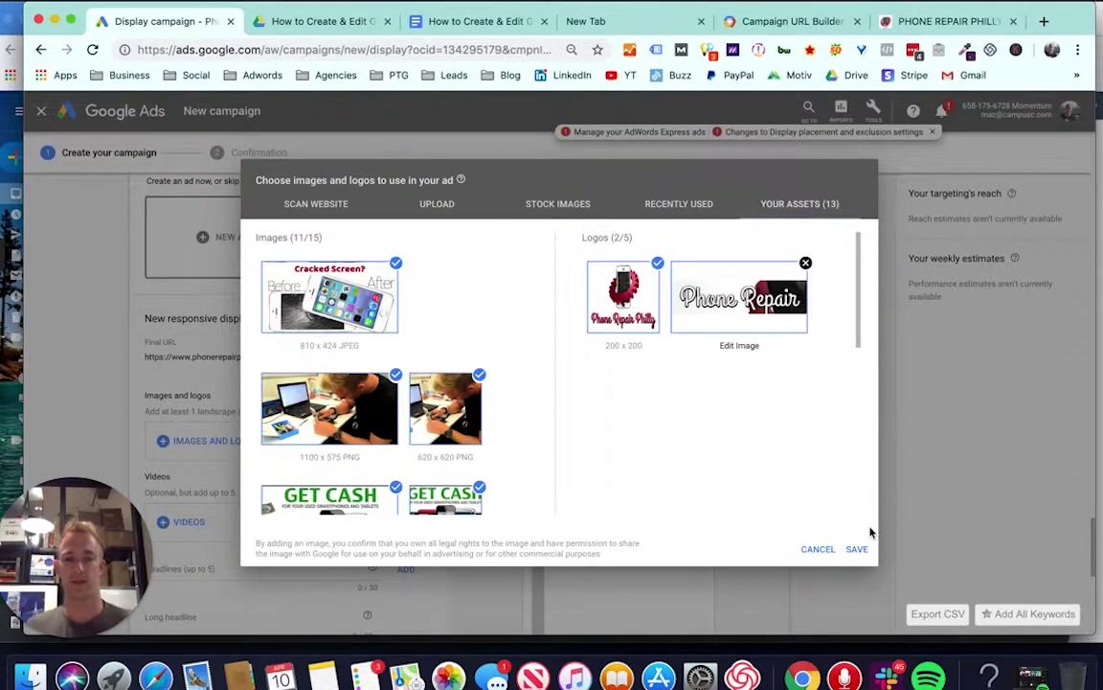
{"action": "left_click", "coordinate": [856, 550]}
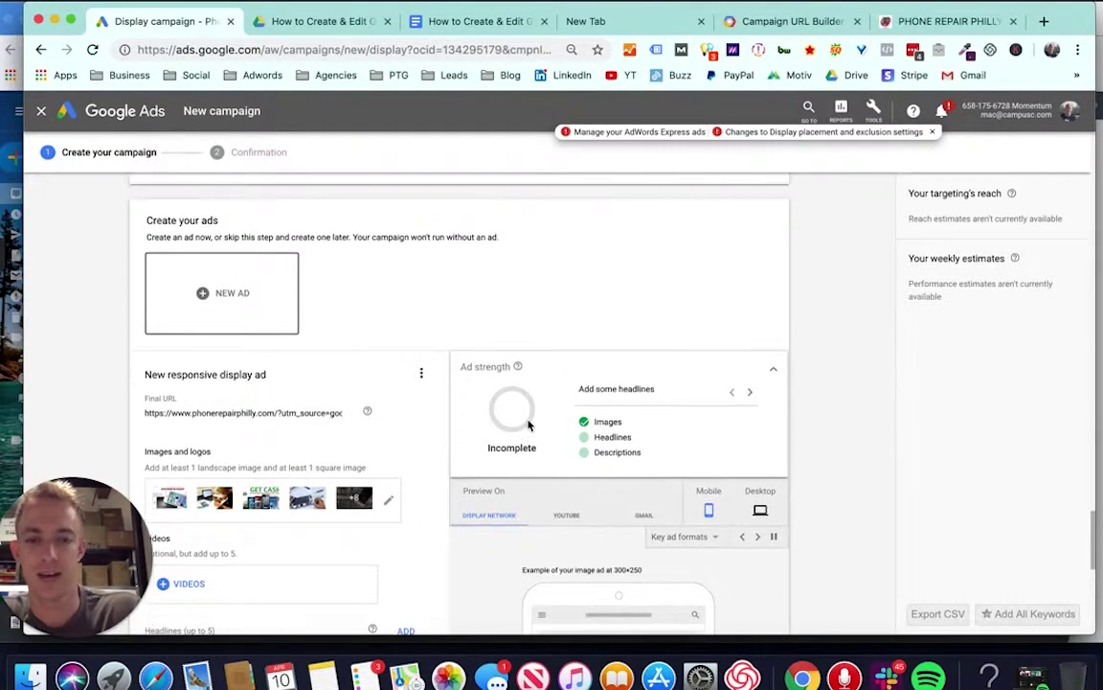
Search YouTube for phone repair philly and add the 31-second "Phone Repair Philly Voted #1 Repair Shop" video to the ad.
{"action": "scroll", "coordinate": [456, 408], "scroll_direction": "down", "scroll_amount": 3}
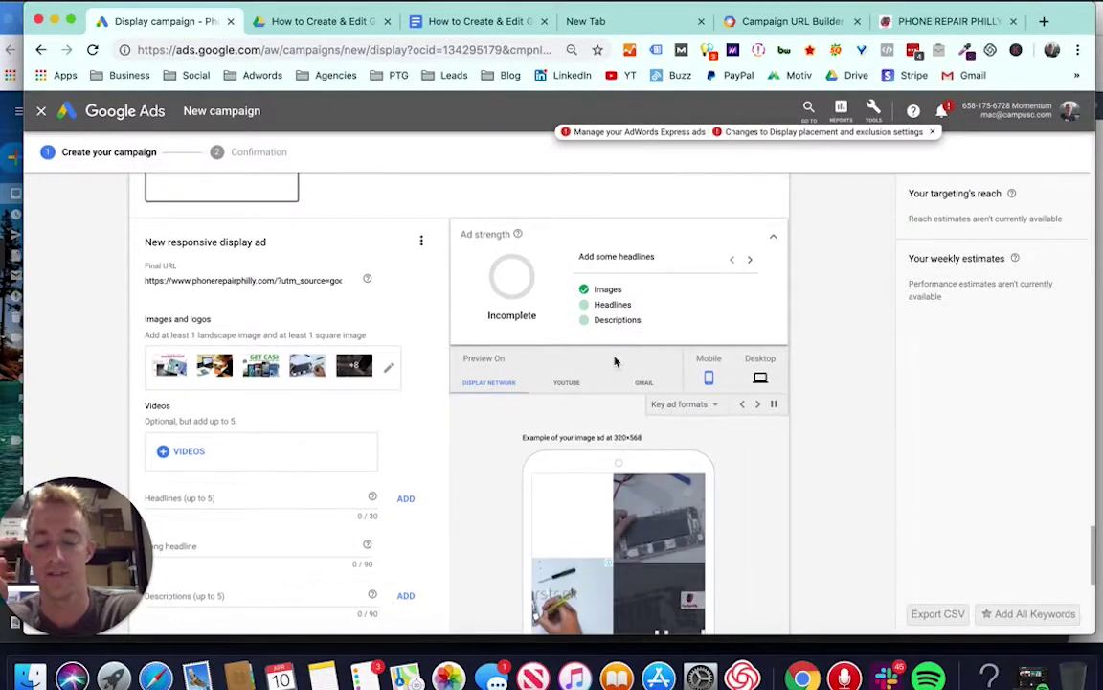
{"action": "scroll", "coordinate": [615, 361], "scroll_direction": "down", "scroll_amount": 1}
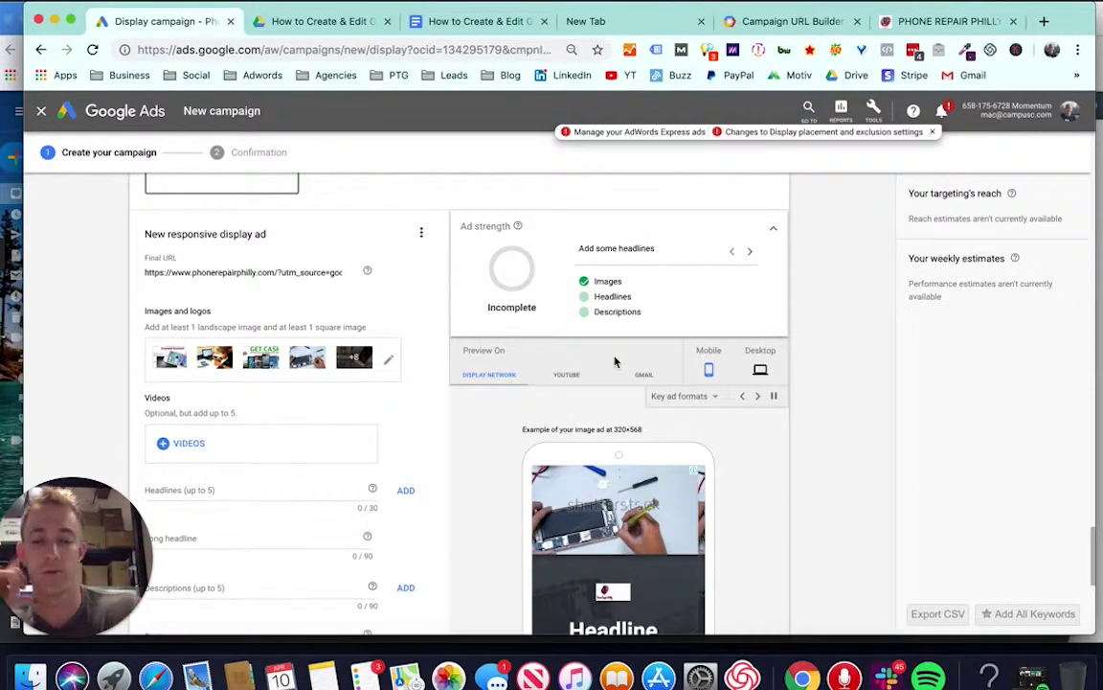
{"action": "scroll", "coordinate": [556, 378], "scroll_direction": "down", "scroll_amount": 1}
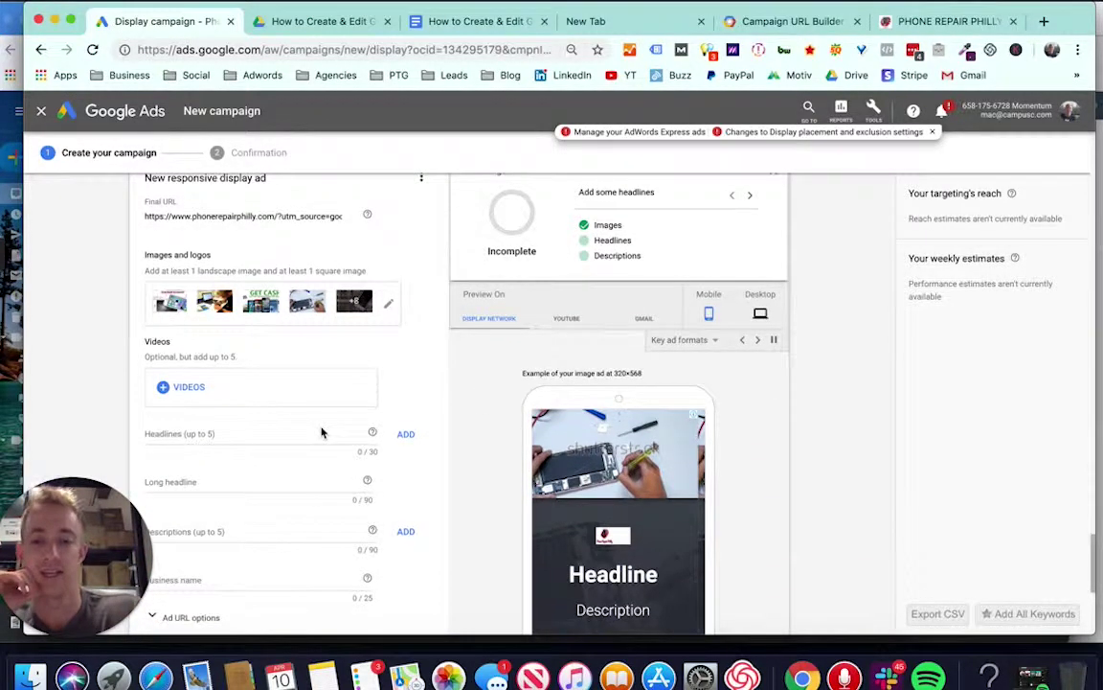
{"action": "scroll", "coordinate": [322, 433], "scroll_direction": "down", "scroll_amount": 1}
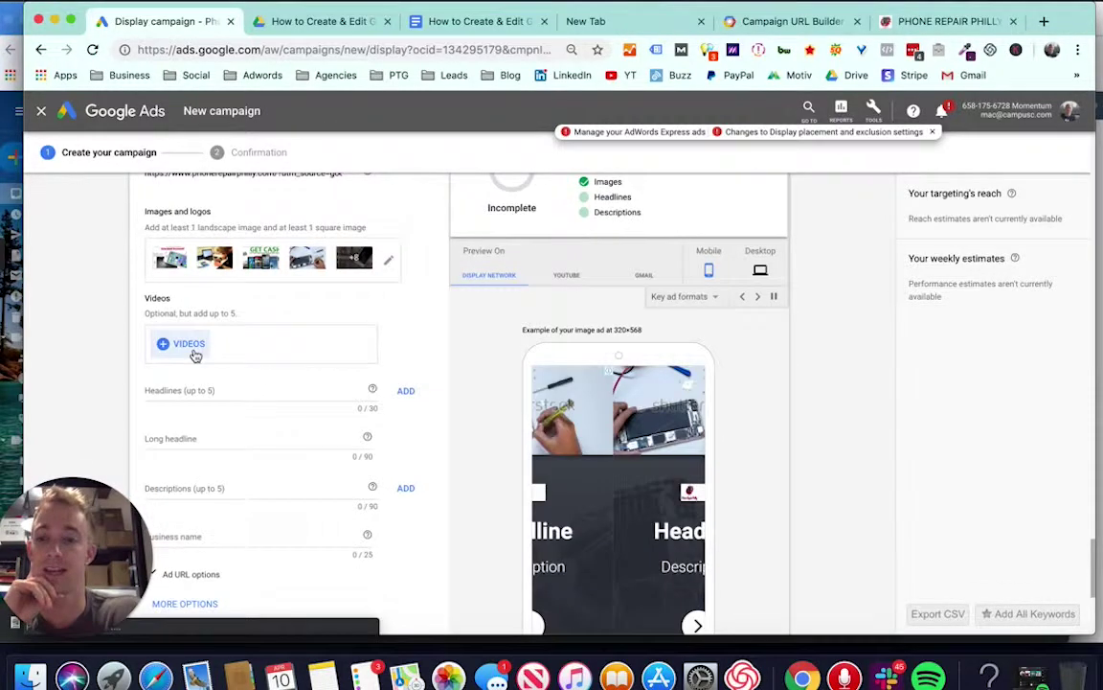
{"action": "left_click", "coordinate": [188, 344]}
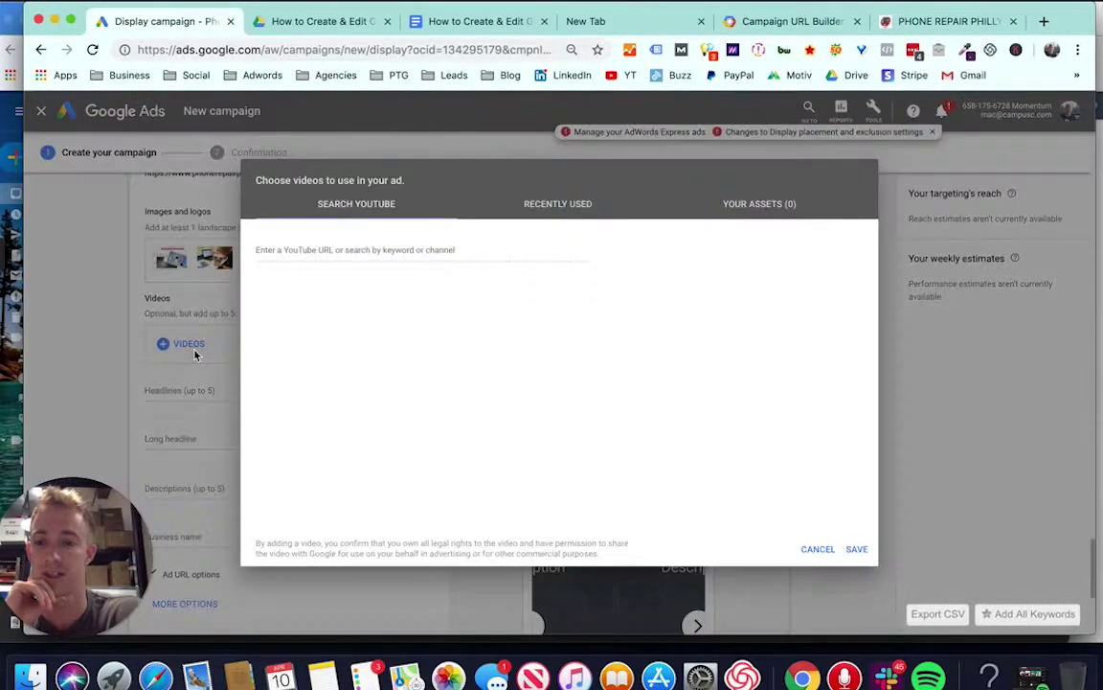
{"action": "left_click", "coordinate": [373, 247]}
{"action": "left_click", "coordinate": [353, 222]}
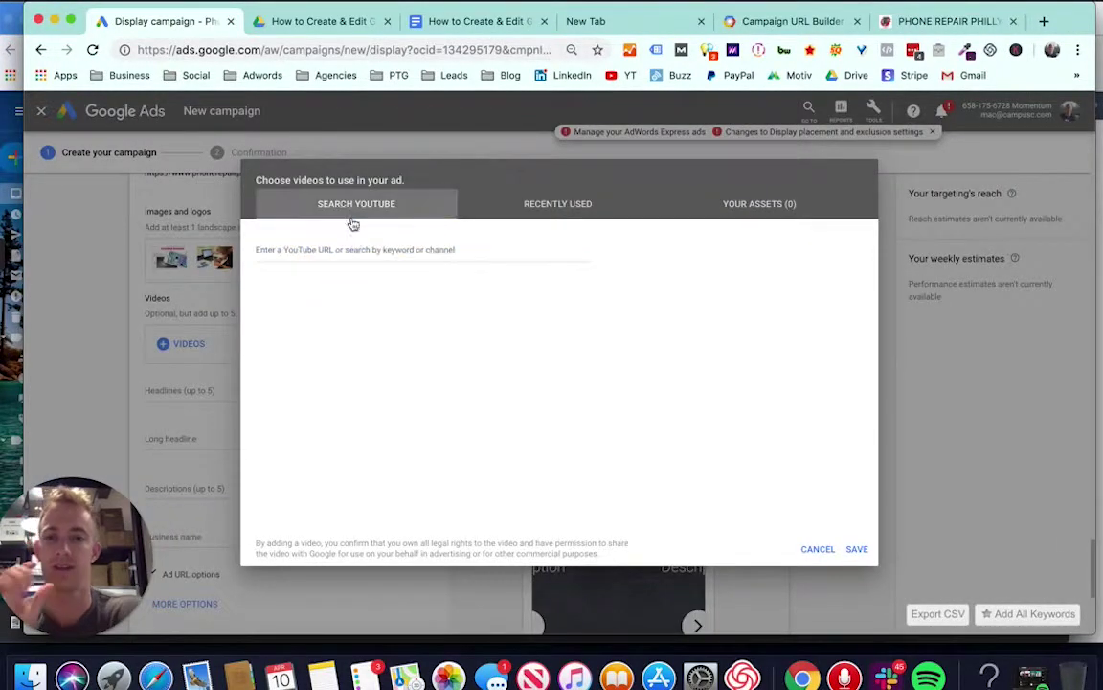
{"action": "left_click", "coordinate": [323, 256]}
{"action": "type", "text": "pho"}
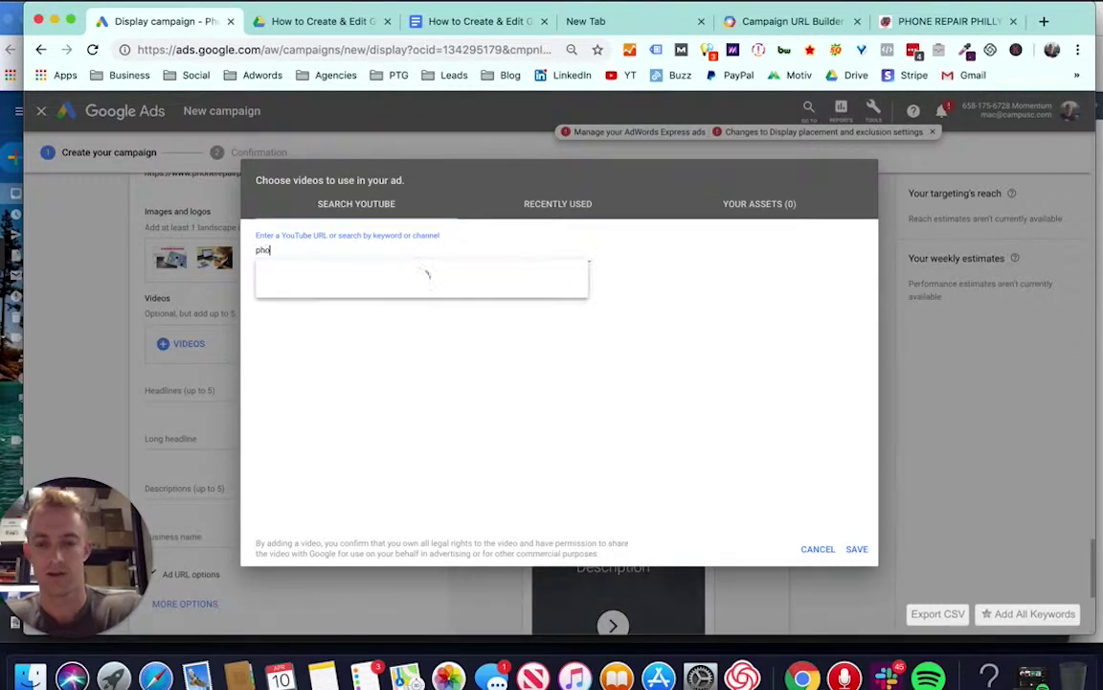
{"action": "type", "text": "ne repair philly"}
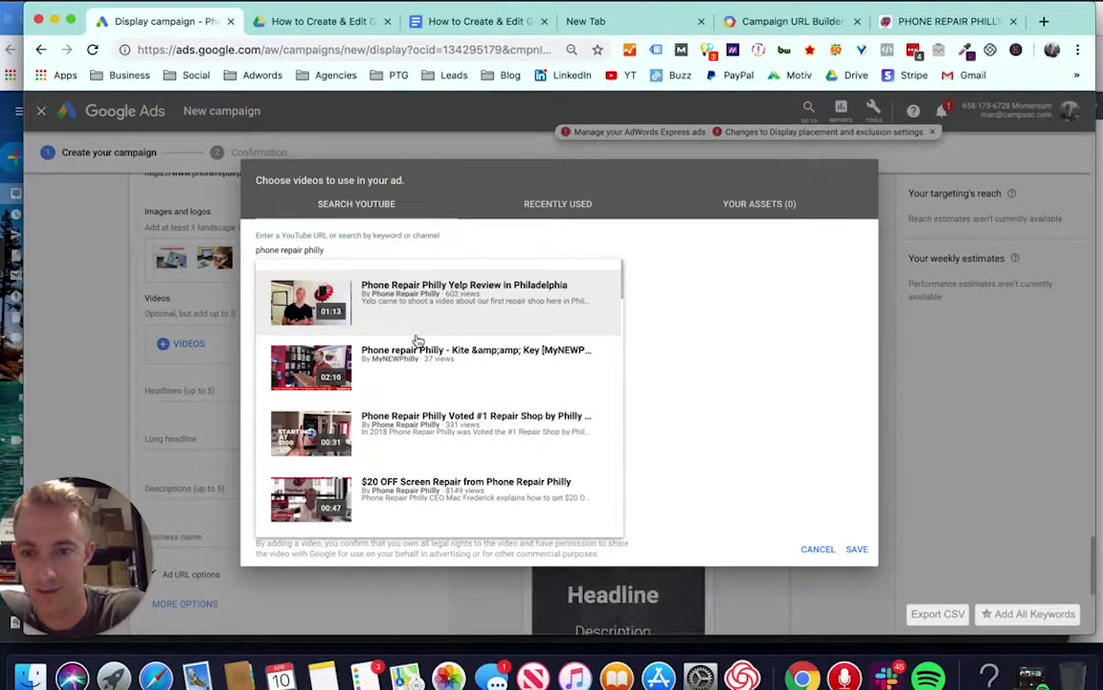
{"action": "scroll", "coordinate": [418, 341], "scroll_direction": "down", "scroll_amount": 3}
{"action": "left_click", "coordinate": [440, 326]}
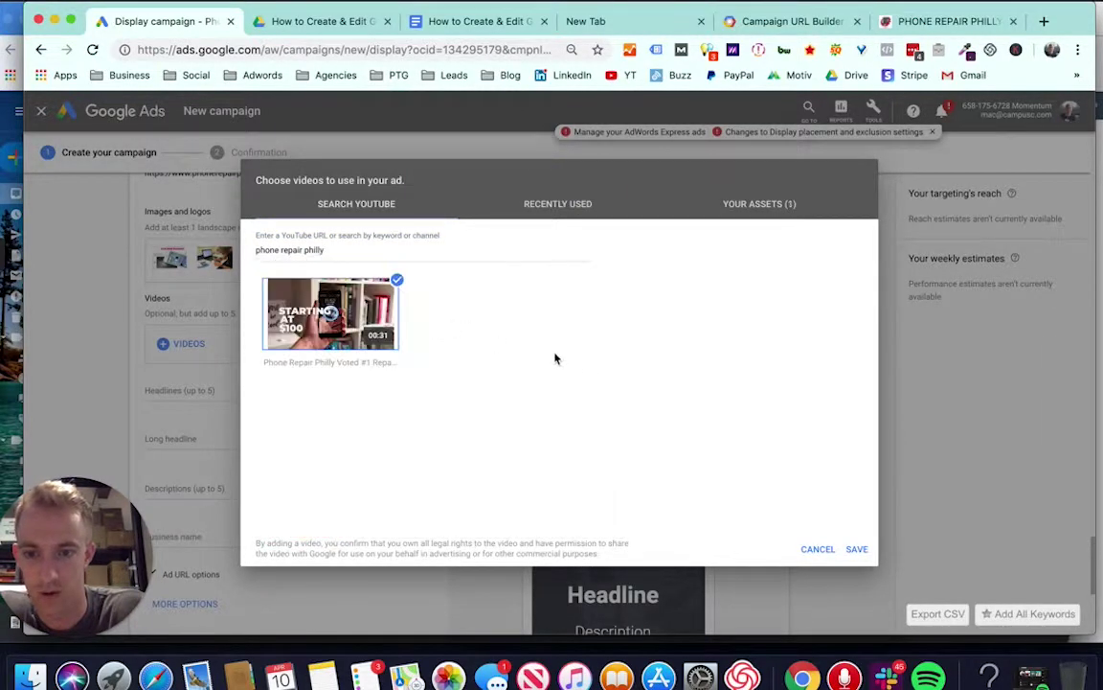
{"action": "left_click", "coordinate": [855, 551]}
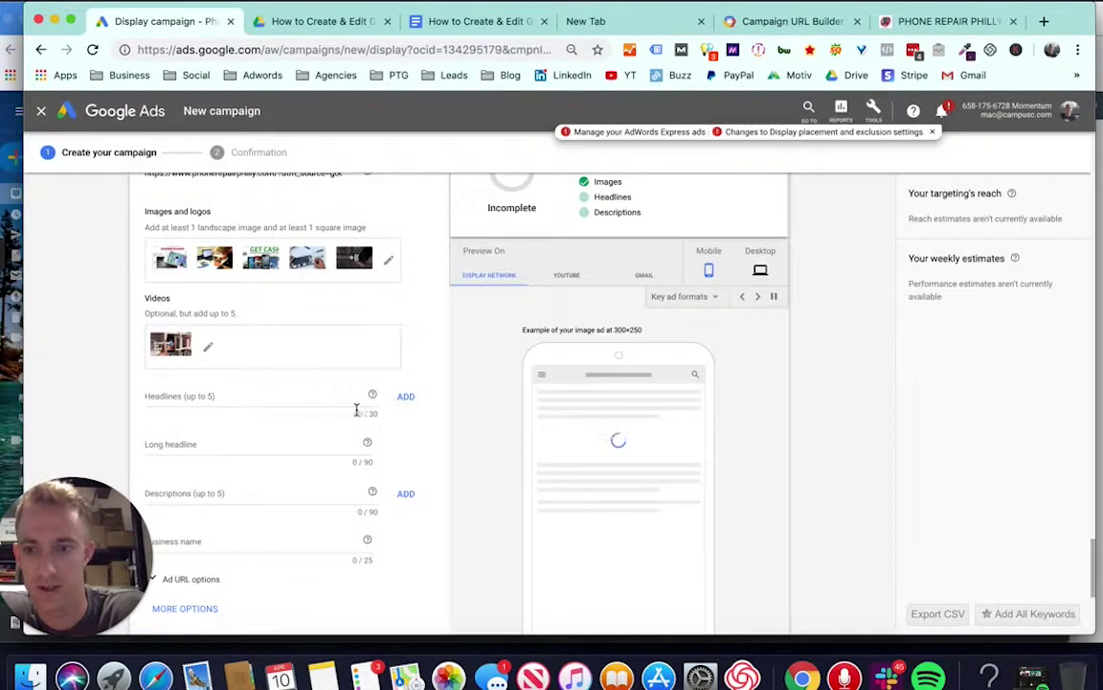
Enter "Call Phone Repair Philly" as the first headline and "Cracked Phone Screen?" as the second.
{"action": "left_click", "coordinate": [185, 408]}
{"action": "scroll", "coordinate": [220, 407], "scroll_direction": "down", "scroll_amount": 5}
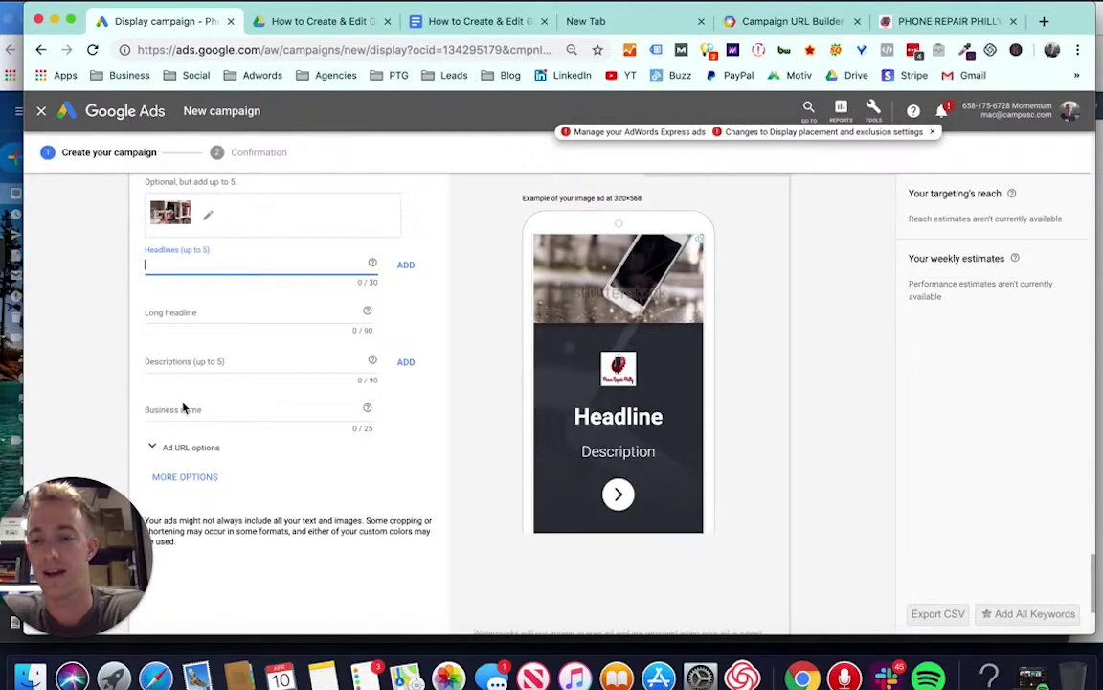
{"action": "scroll", "coordinate": [270, 414], "scroll_direction": "up", "scroll_amount": 3}
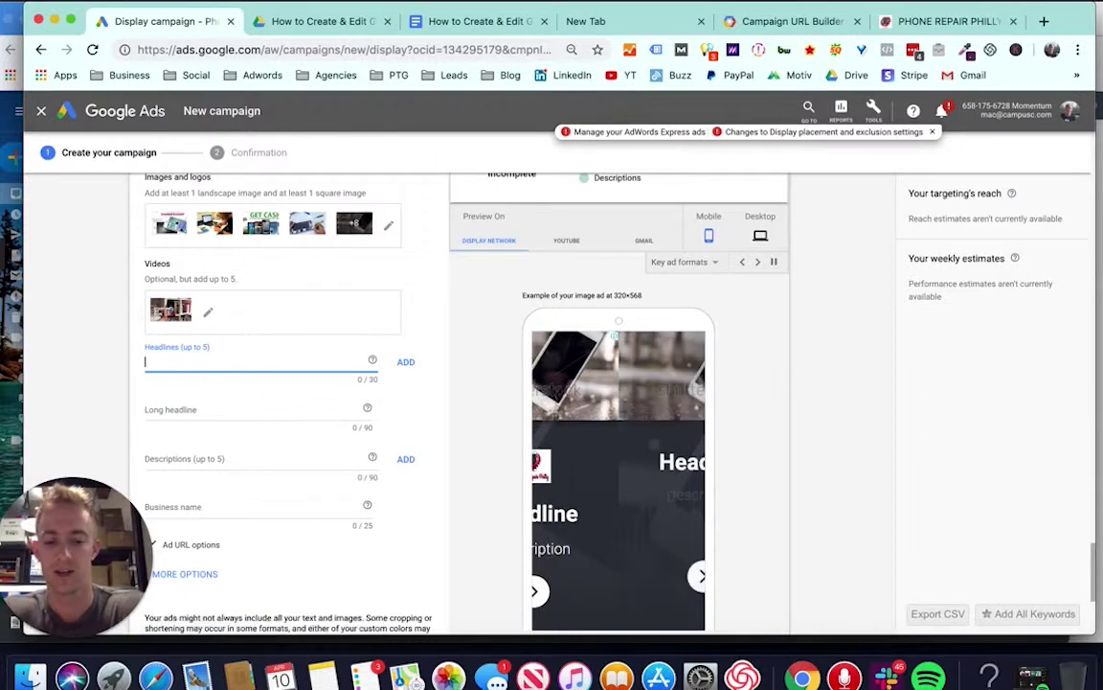
{"action": "type", "text": "Call Phone Repair Philly"}
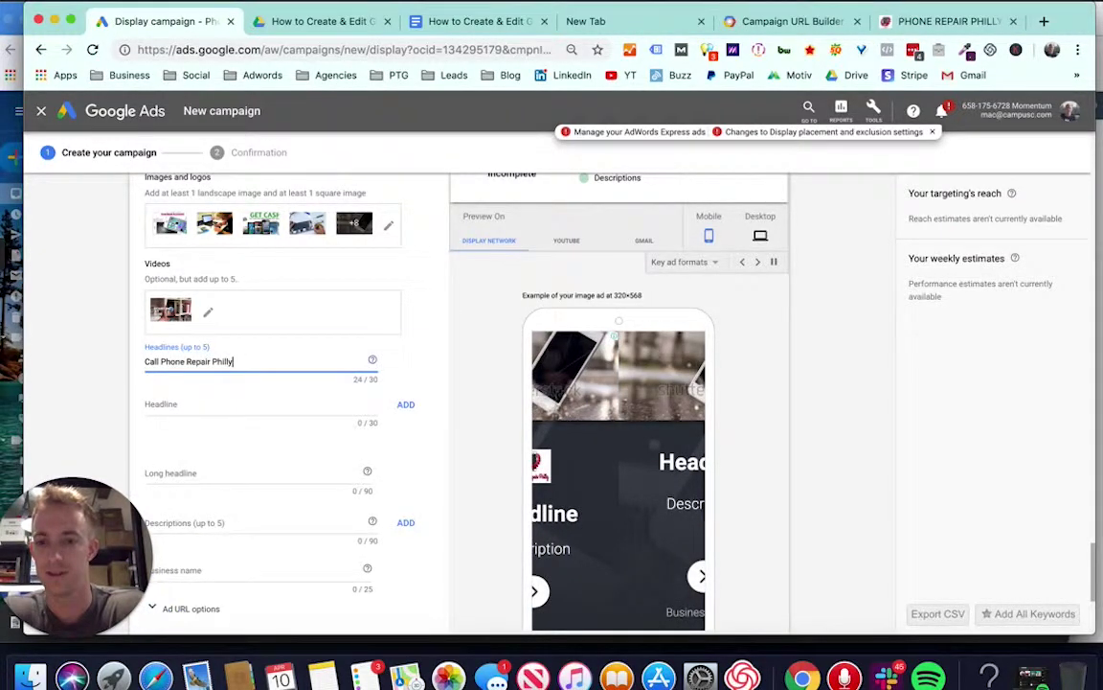
{"action": "left_click", "coordinate": [148, 400]}
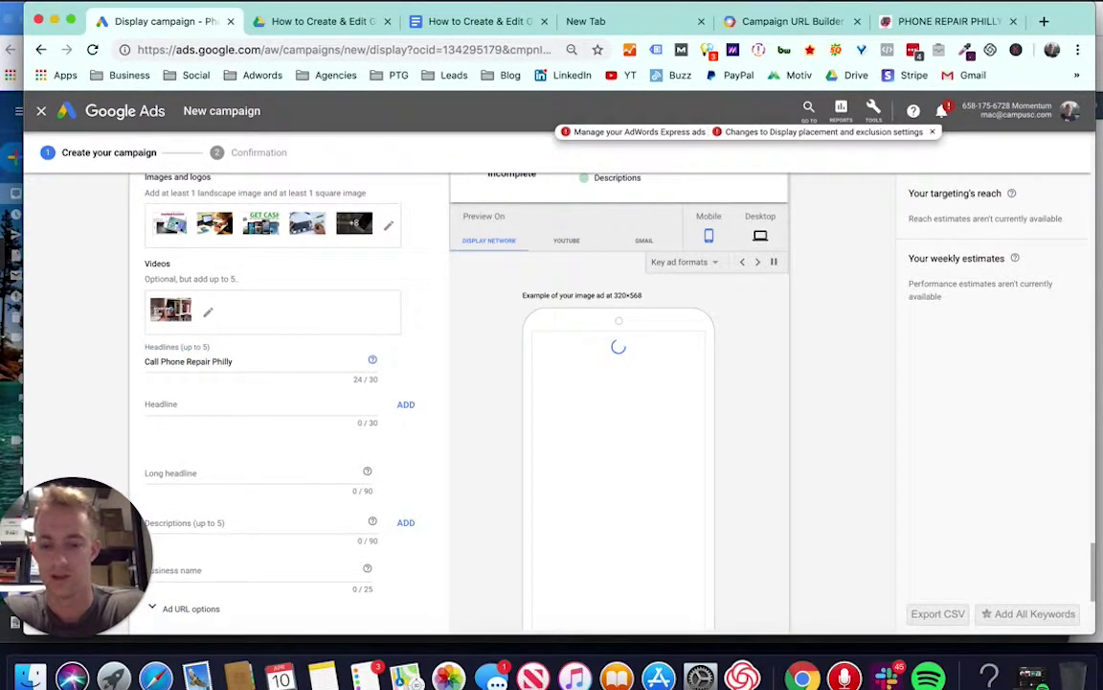
{"action": "type", "text": "Cra"}
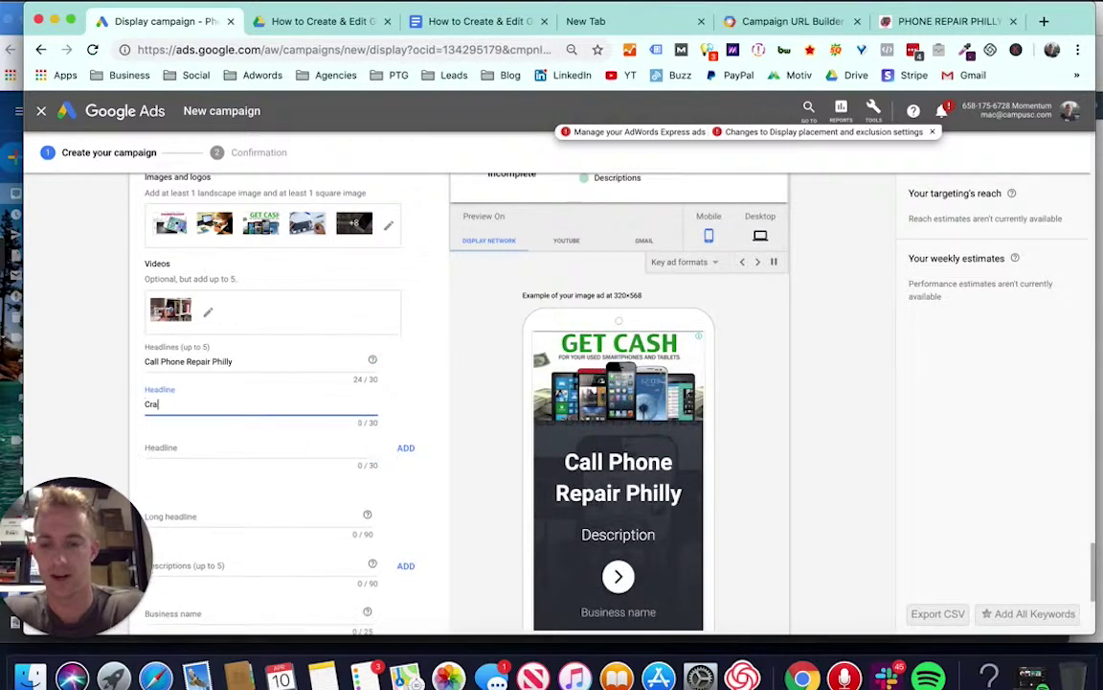
{"action": "type", "text": "cked Phone Screen?"}
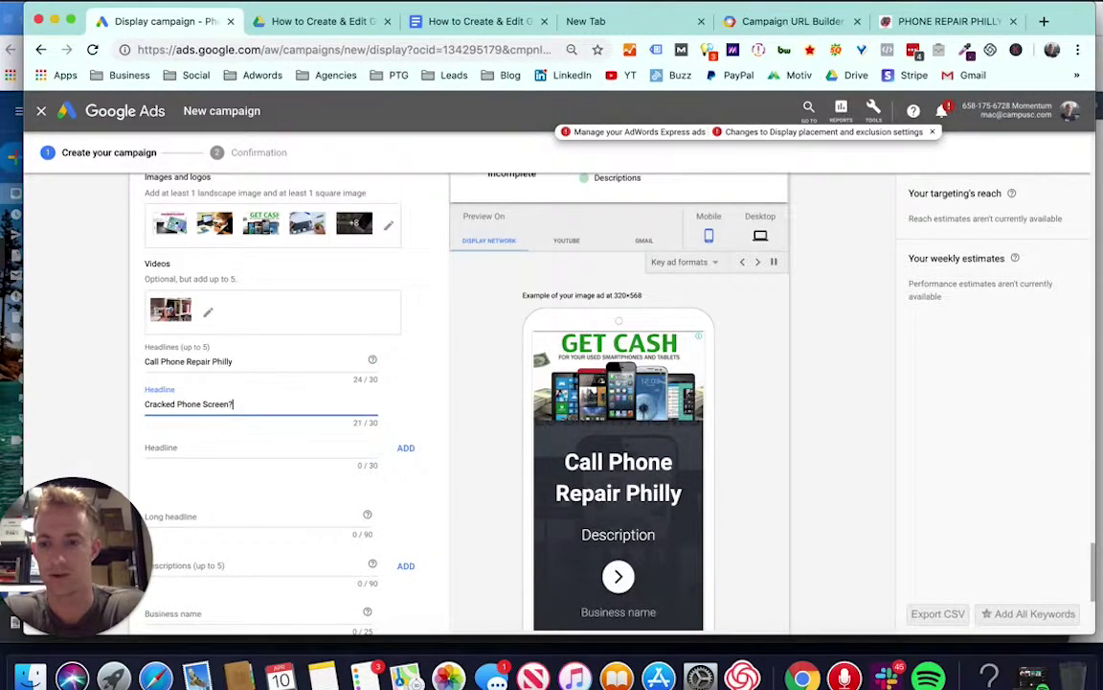
Enter "Need a Phone Repair?" as the third headline and "Fix Your Phone Today" as the fourth.
{"action": "left_click", "coordinate": [149, 447]}
{"action": "type", "text": "Ne"}
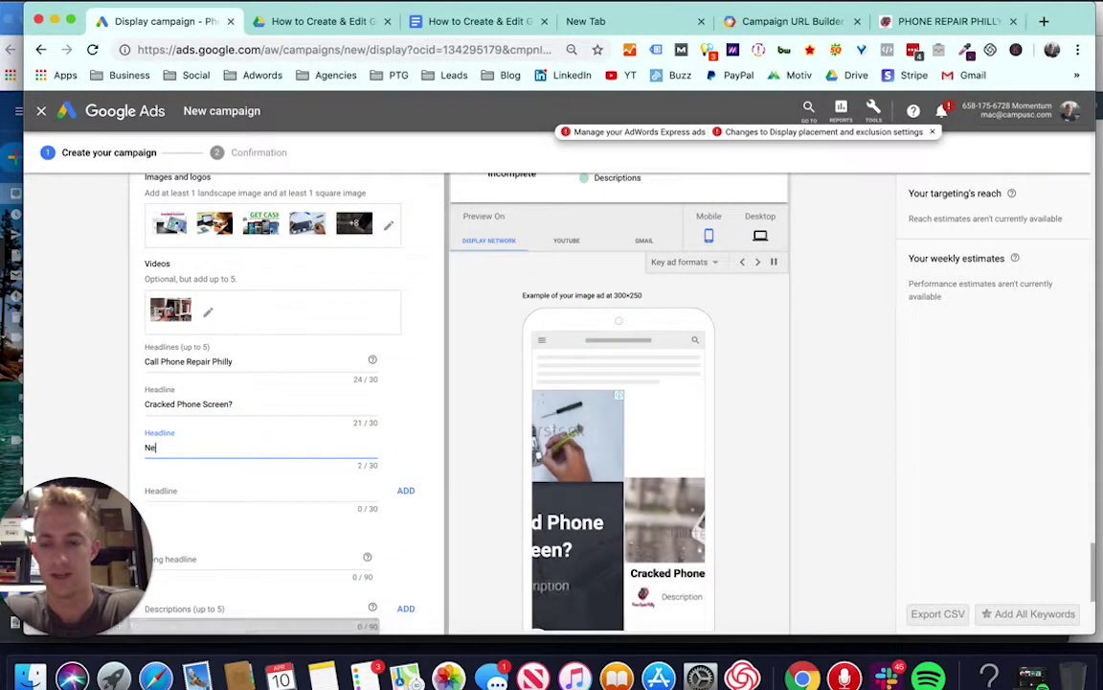
{"action": "type", "text": "ed a Phone Repair?"}
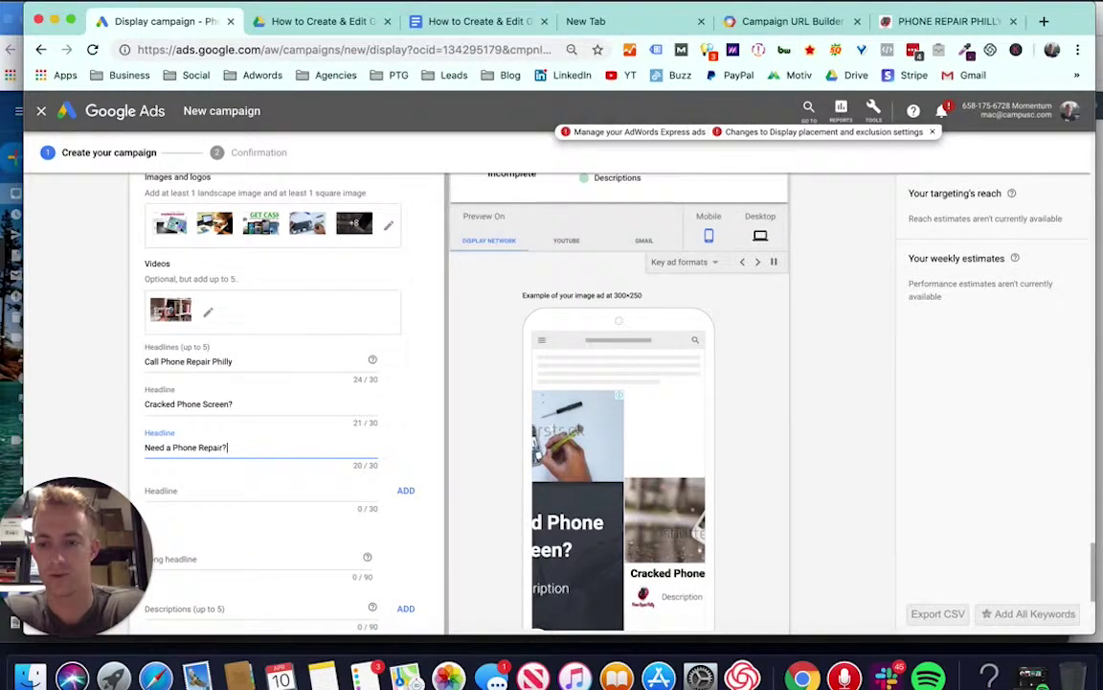
{"action": "left_click", "coordinate": [153, 490]}
{"action": "type", "text": "Fix"}
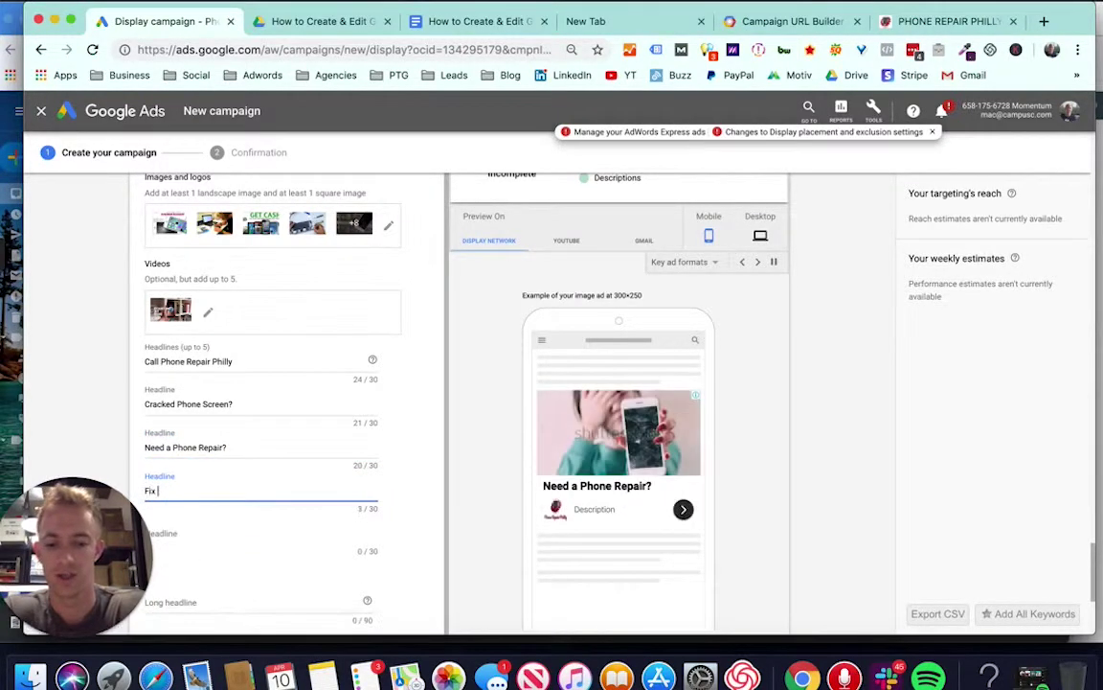
{"action": "type", "text": " Your Phone Today"}
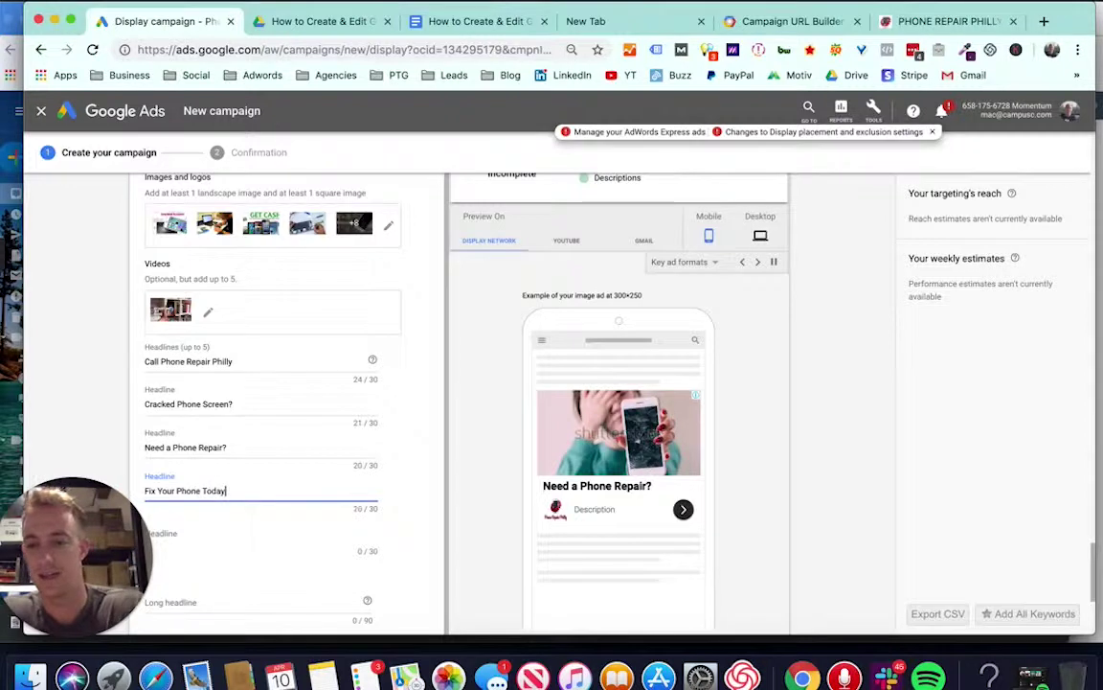
Enter "Cracked Phone Repair in 15 Min" as the fifth headline.
{"action": "scroll", "coordinate": [154, 356], "scroll_direction": "down", "scroll_amount": 1}
{"action": "scroll", "coordinate": [154, 356], "scroll_direction": "down", "scroll_amount": 2}
{"action": "left_click", "coordinate": [154, 412]}
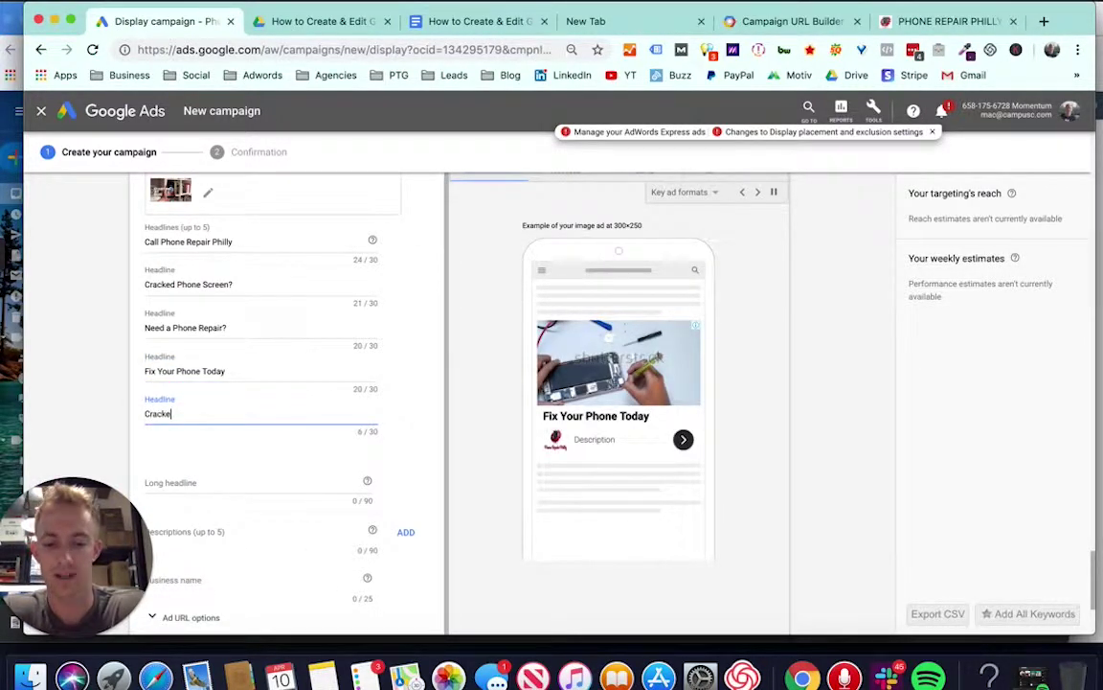
{"action": "type", "text": "Cracked Phone Repair in "}
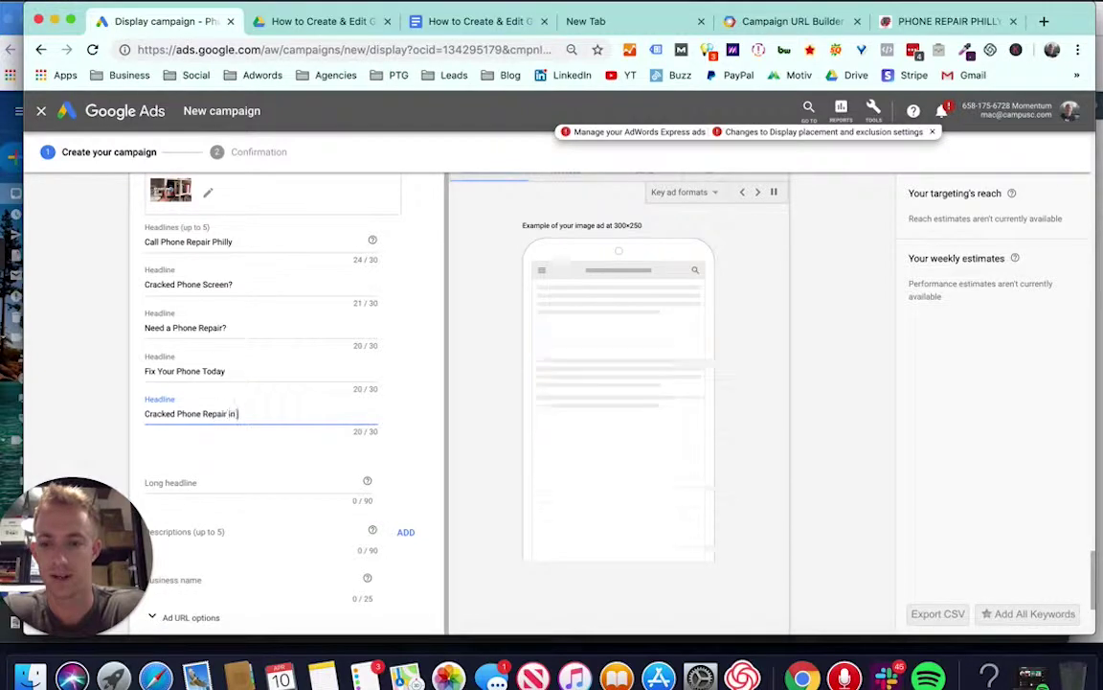
{"action": "type", "text": "15 Min"}
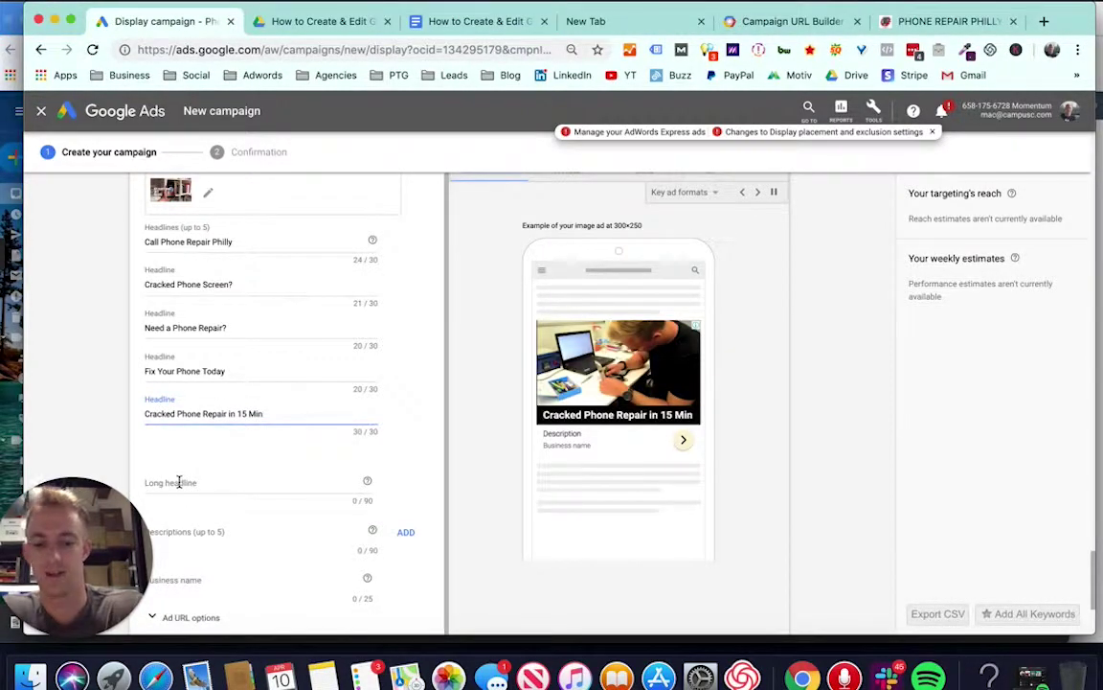
Enter "Call Phone Repair Philly to fix your phone." as the long headline, keeping the fifth headline as "Cracked Phone Repair in 15 Min".
{"action": "type", "text": "Call Phone Repair P"}
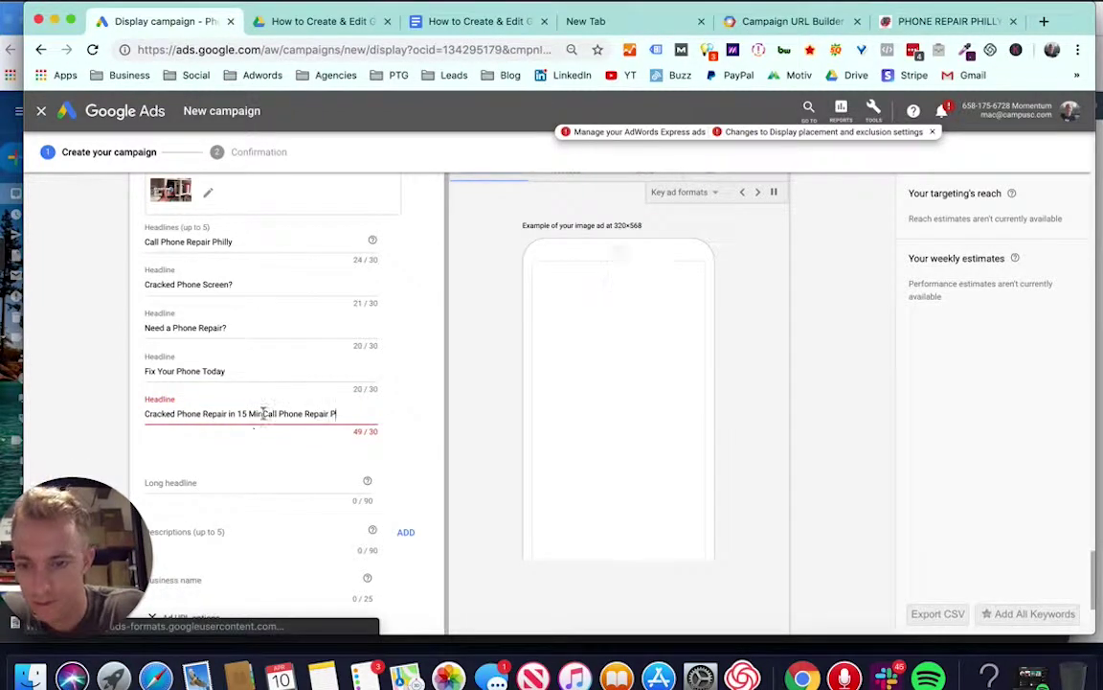
{"action": "left_click_drag", "start_coordinate": [264, 414], "coordinate": [337, 413]}
{"action": "key", "text": "ctrl+c"}
{"action": "key", "text": "BackSpace"}
{"action": "left_click", "coordinate": [209, 482]}
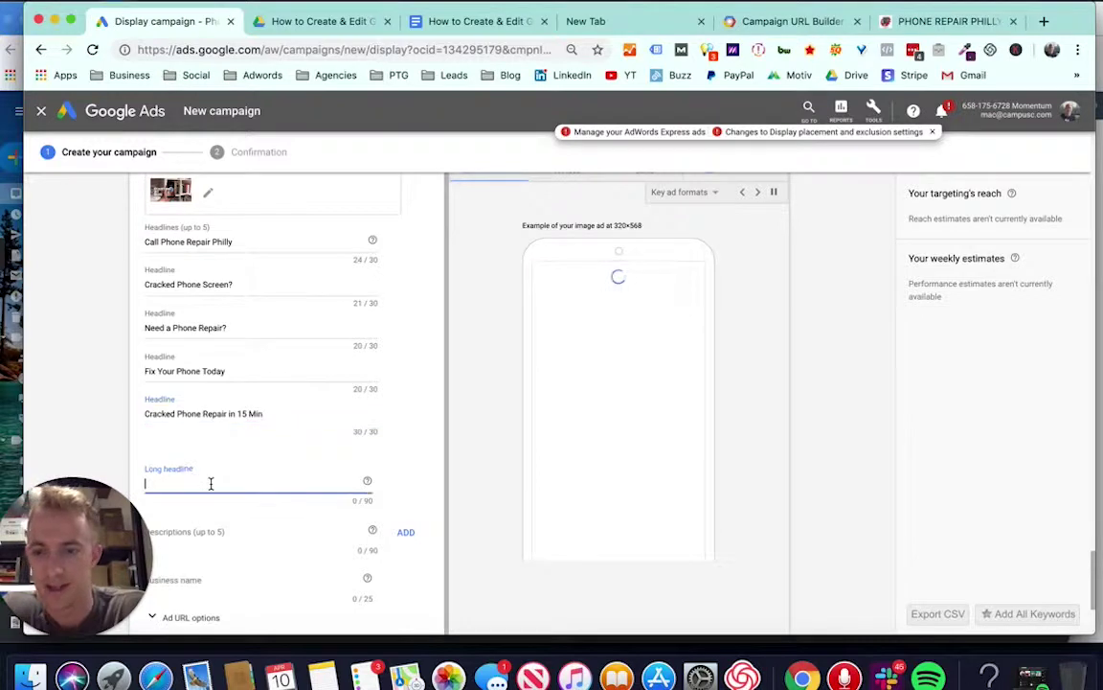
{"action": "key", "text": "ctrl+v"}
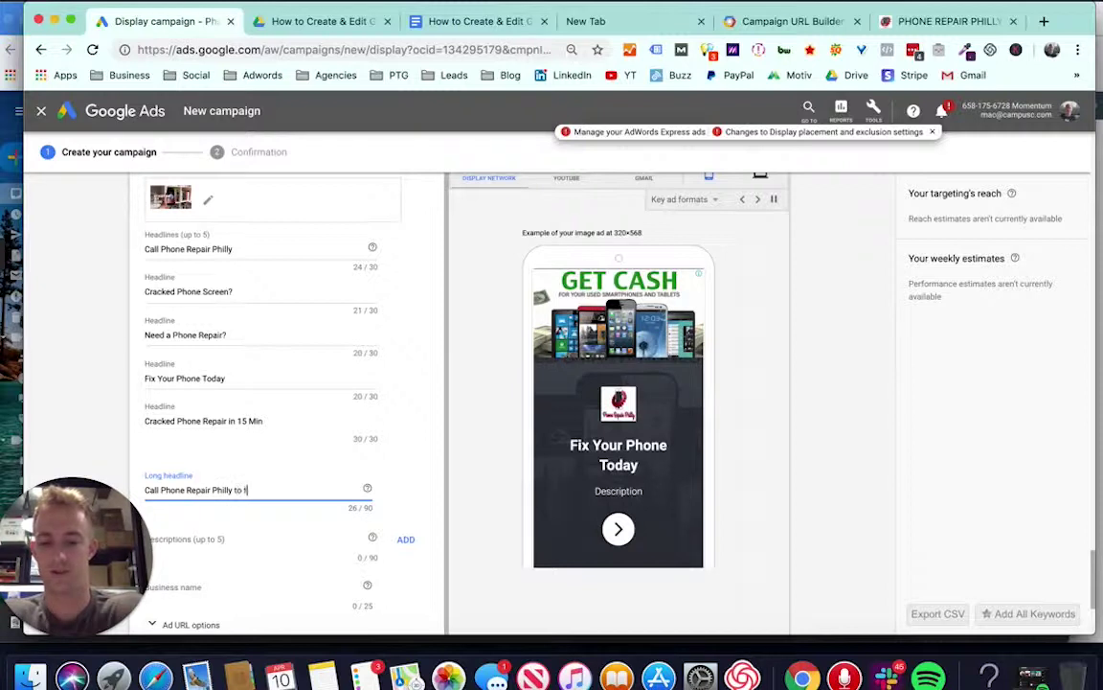
{"action": "type", "text": "hilly to fix your phone."}
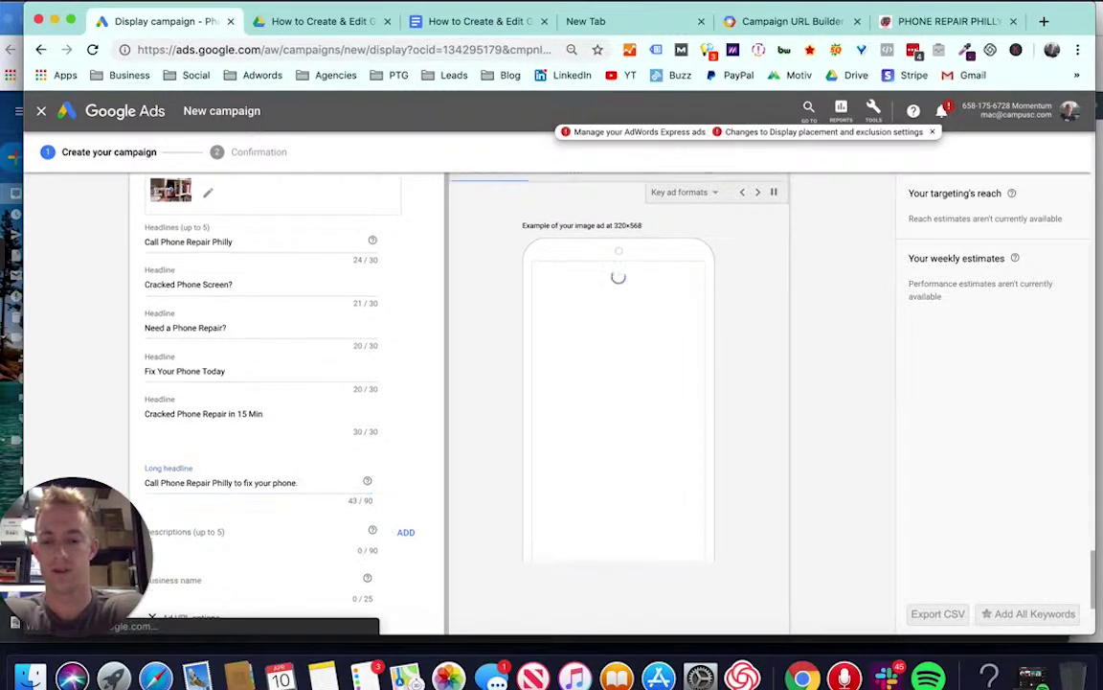
Enter "#1 Phone Repair Service in Philadelphia. Call today." as the ad's first description.
{"action": "left_click", "coordinate": [210, 533]}
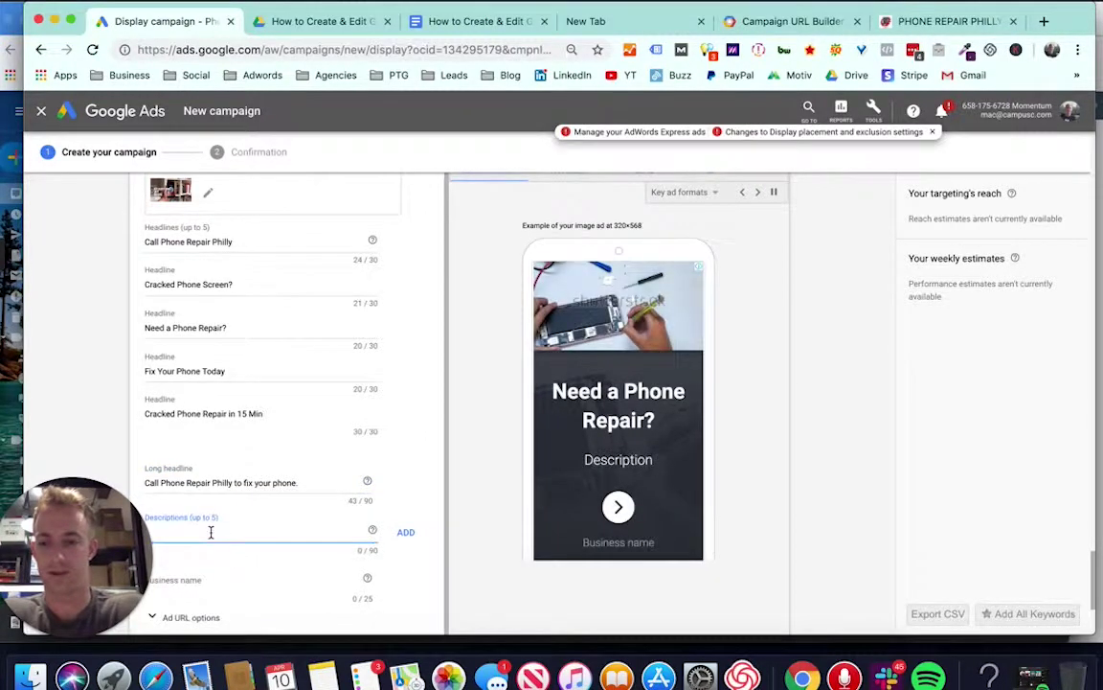
{"action": "type", "text": "#1 Phone Re"}
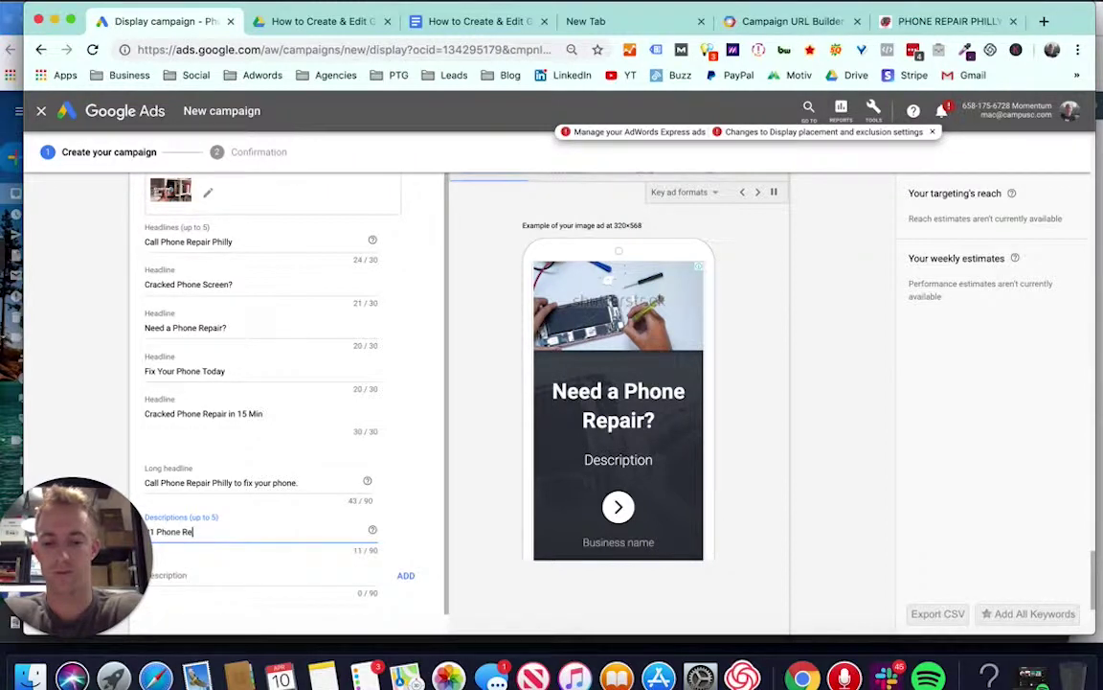
{"action": "type", "text": "pair Servi"}
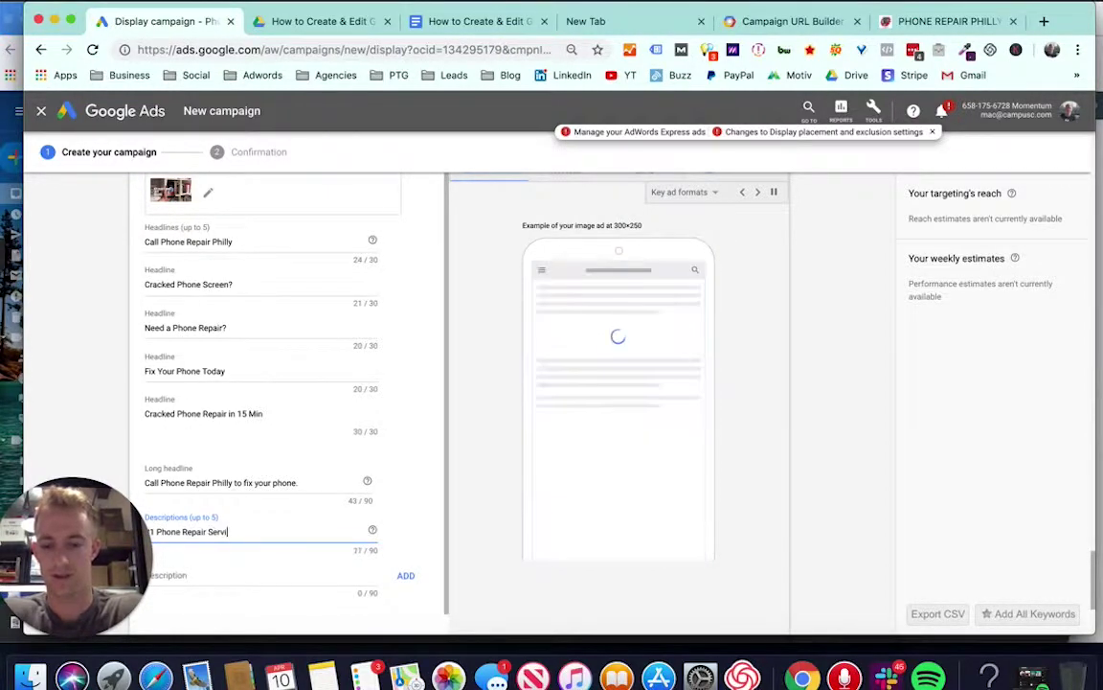
{"action": "type", "text": "ce in Philadelphia. Call"}
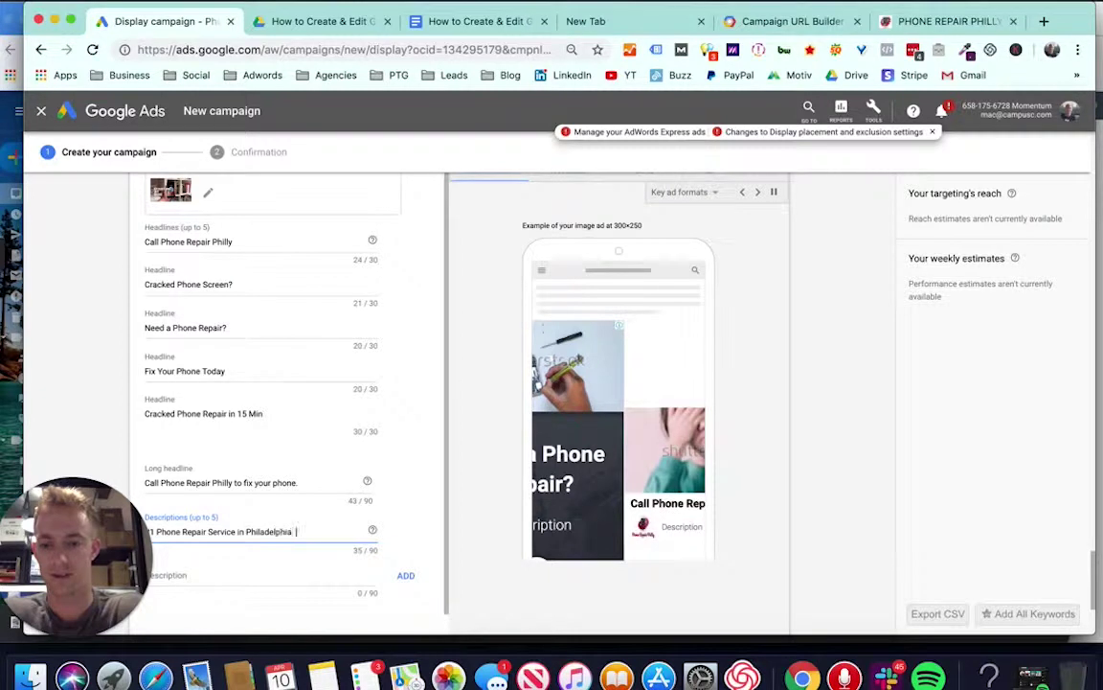
{"action": "type", "text": " today."}
Enter "Need to fix your cracked phone again? Call us for a quote?" as the second description.
{"action": "left_click", "coordinate": [191, 574]}
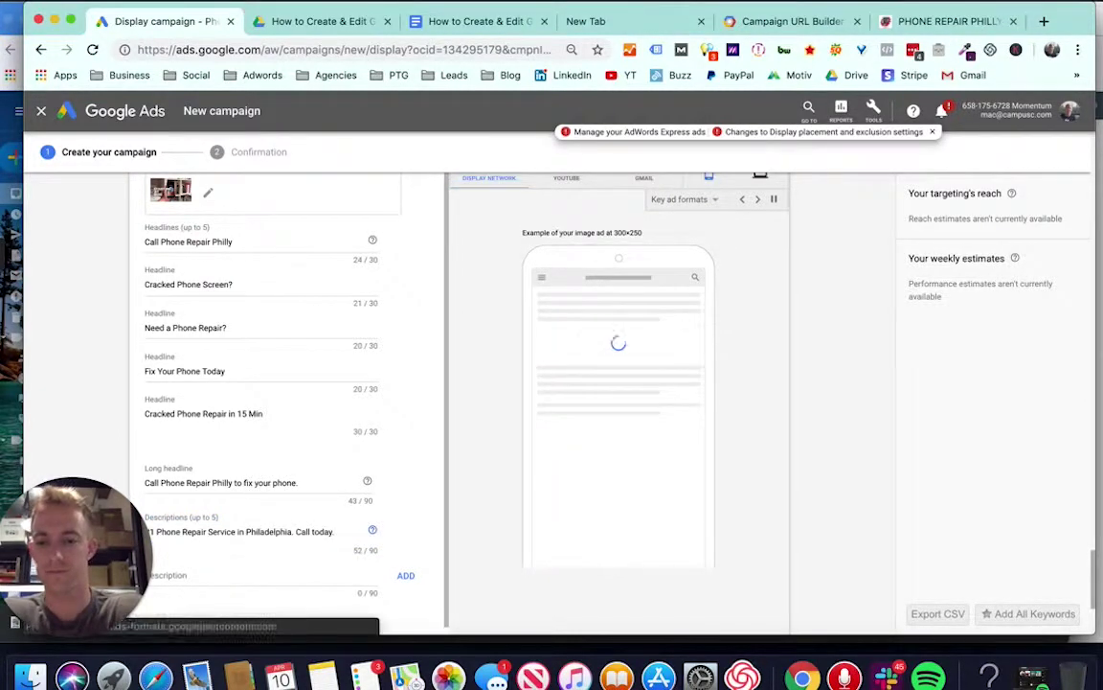
{"action": "type", "text": "#1"}
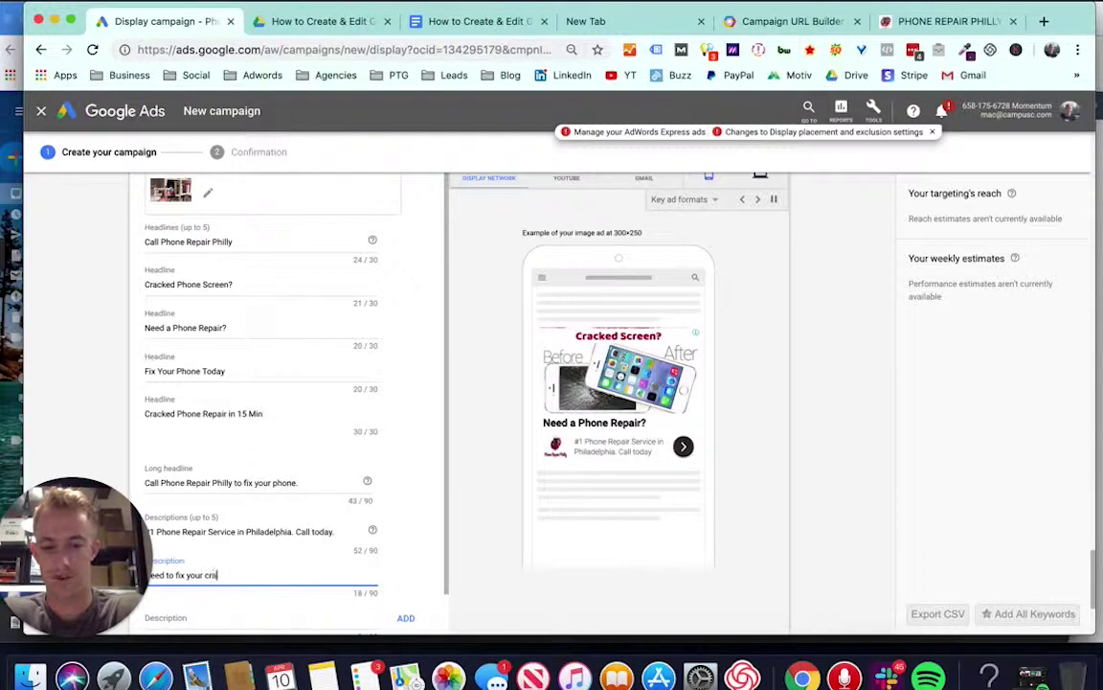
{"action": "type", "text": "again? "}
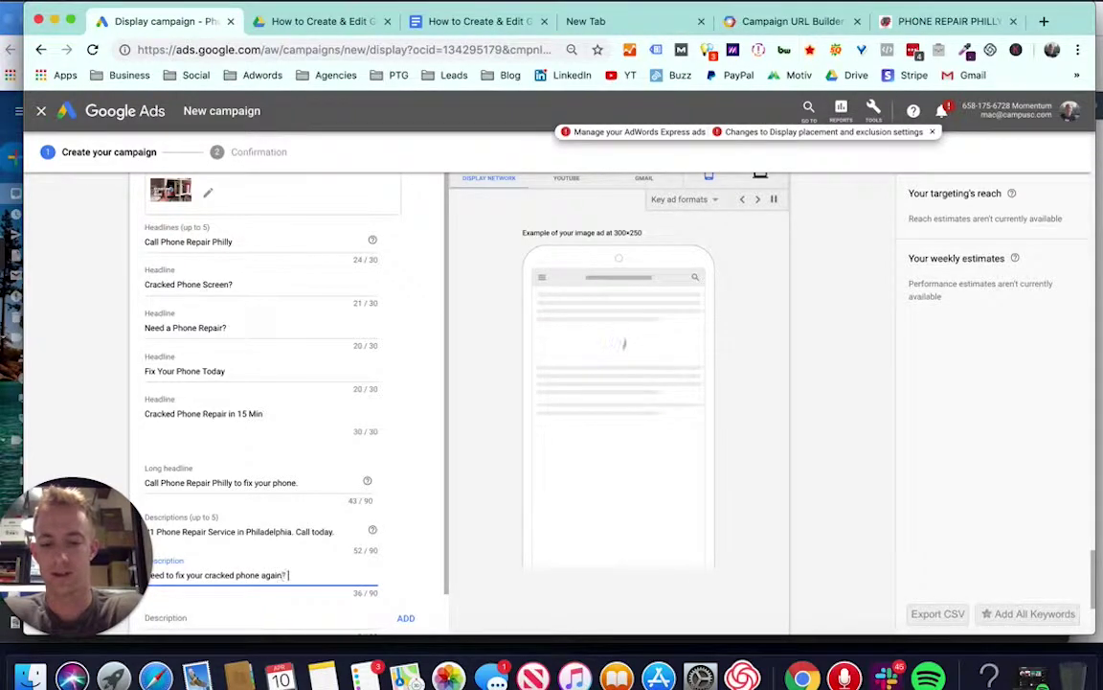
{"action": "type", "text": "Call us for a quo"}
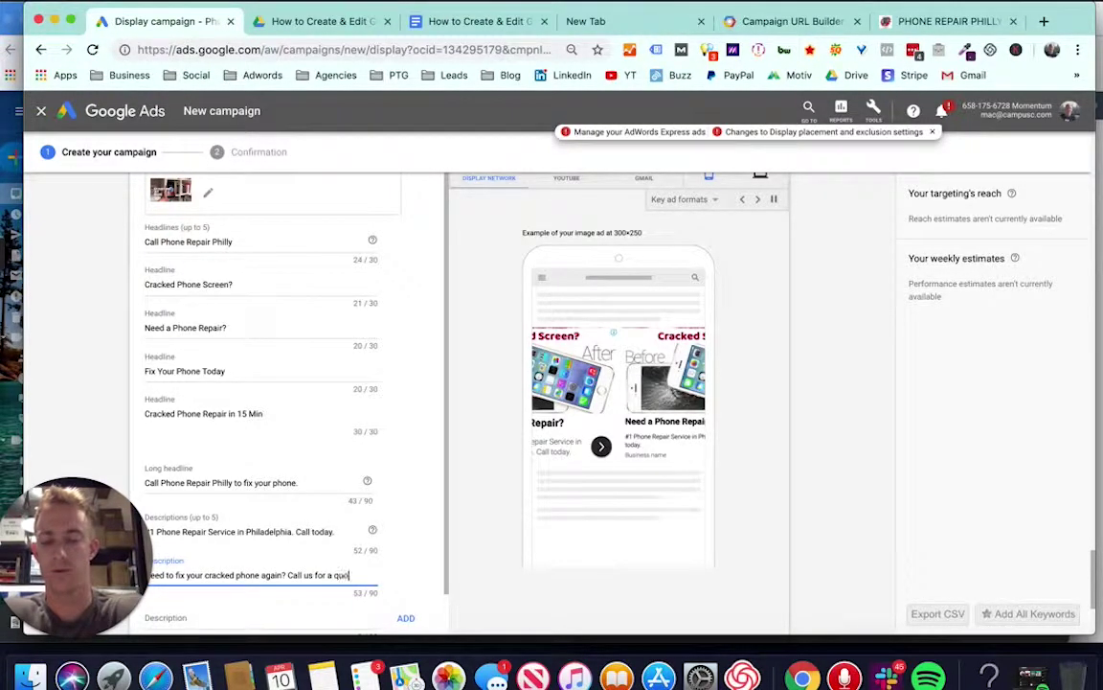
{"action": "type", "text": "te?"}
Add another description field and enter "Phone Repair Philly is Licensed Trained and Certified." as the third description.
{"action": "scroll", "coordinate": [537, 325], "scroll_direction": "up", "scroll_amount": 5}
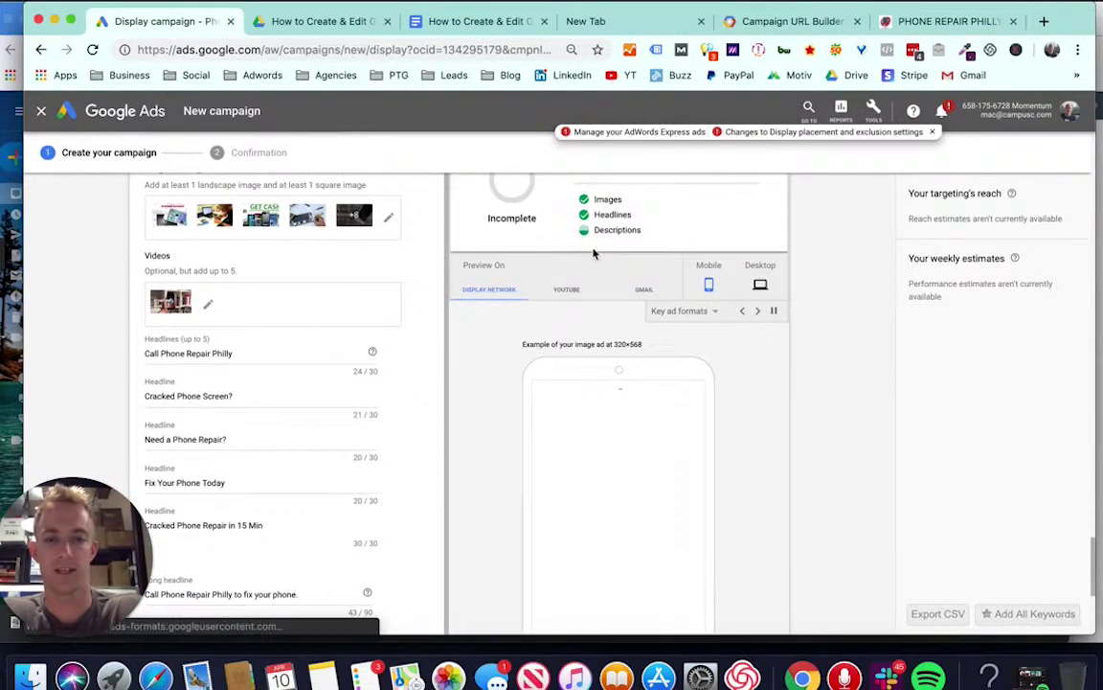
{"action": "scroll", "coordinate": [302, 389], "scroll_direction": "down", "scroll_amount": 4}
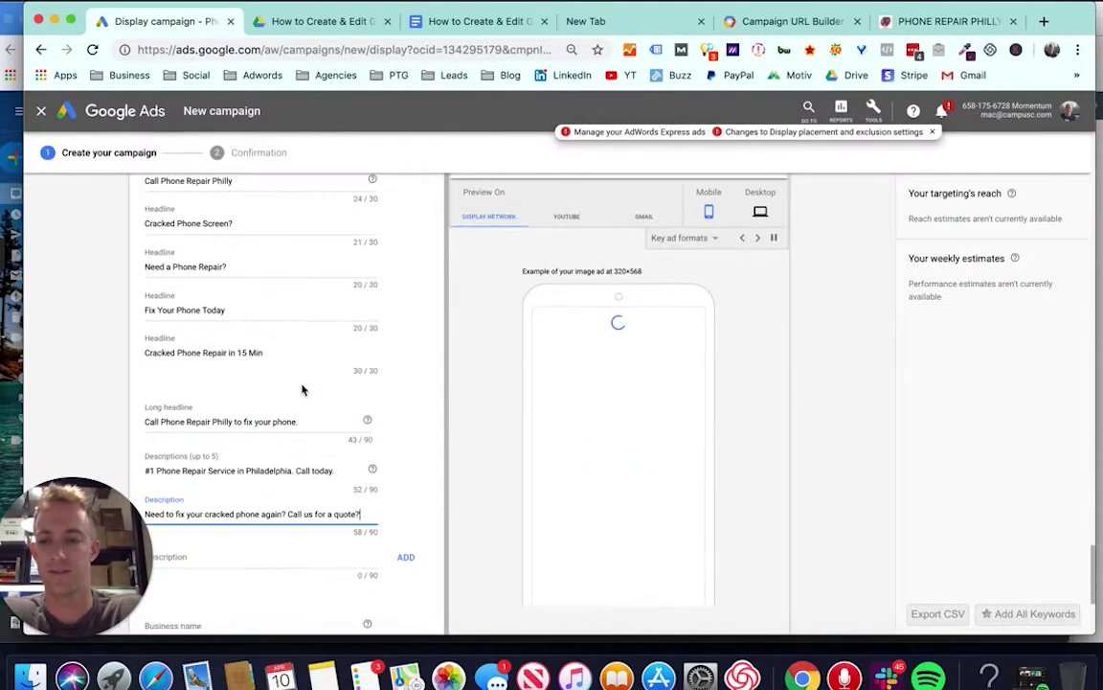
{"action": "left_click", "coordinate": [406, 561]}
{"action": "scroll", "coordinate": [230, 527], "scroll_direction": "down", "scroll_amount": 2}
{"action": "left_click", "coordinate": [186, 457]}
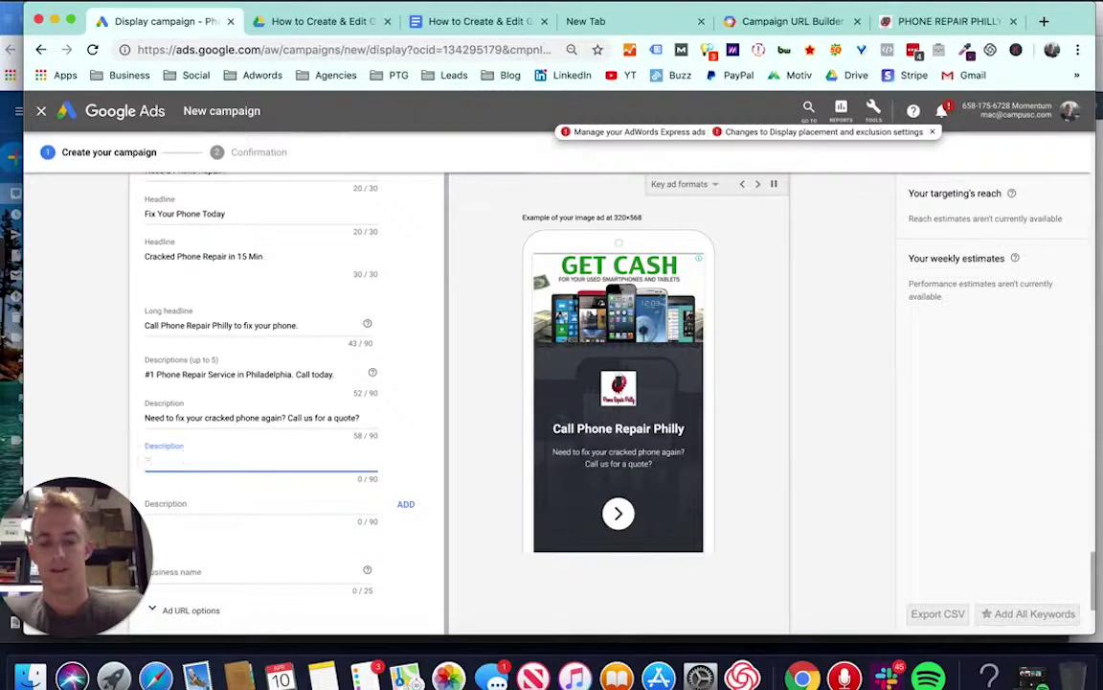
{"action": "type", "text": "Phone Repair Ph"}
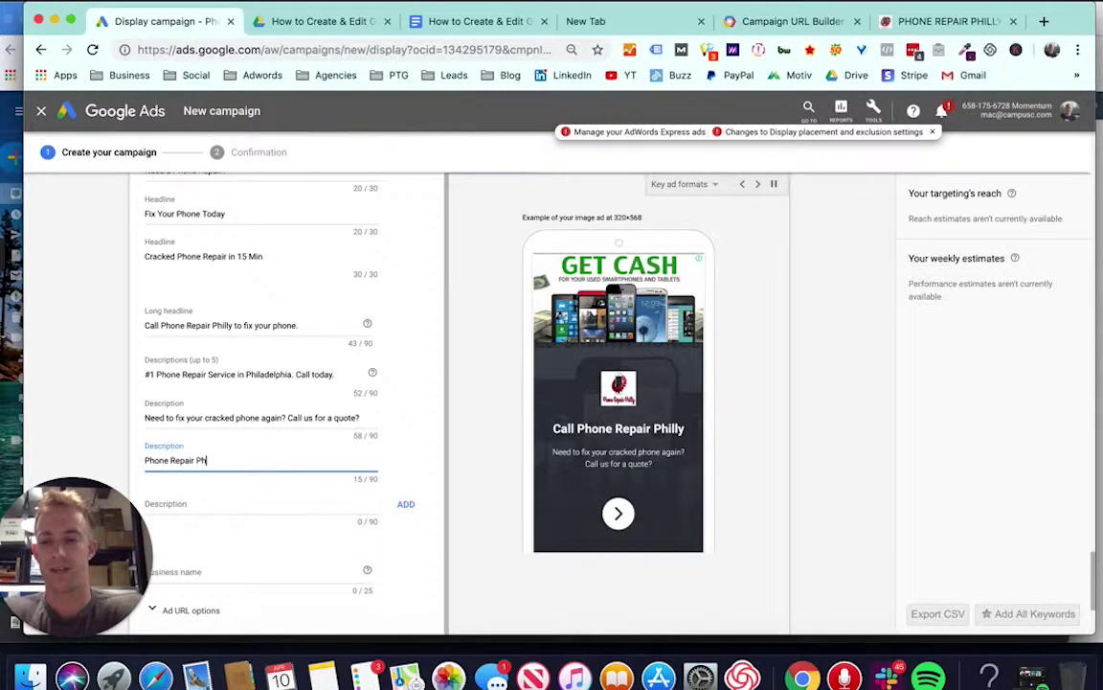
{"action": "type", "text": "illy is Licens"}
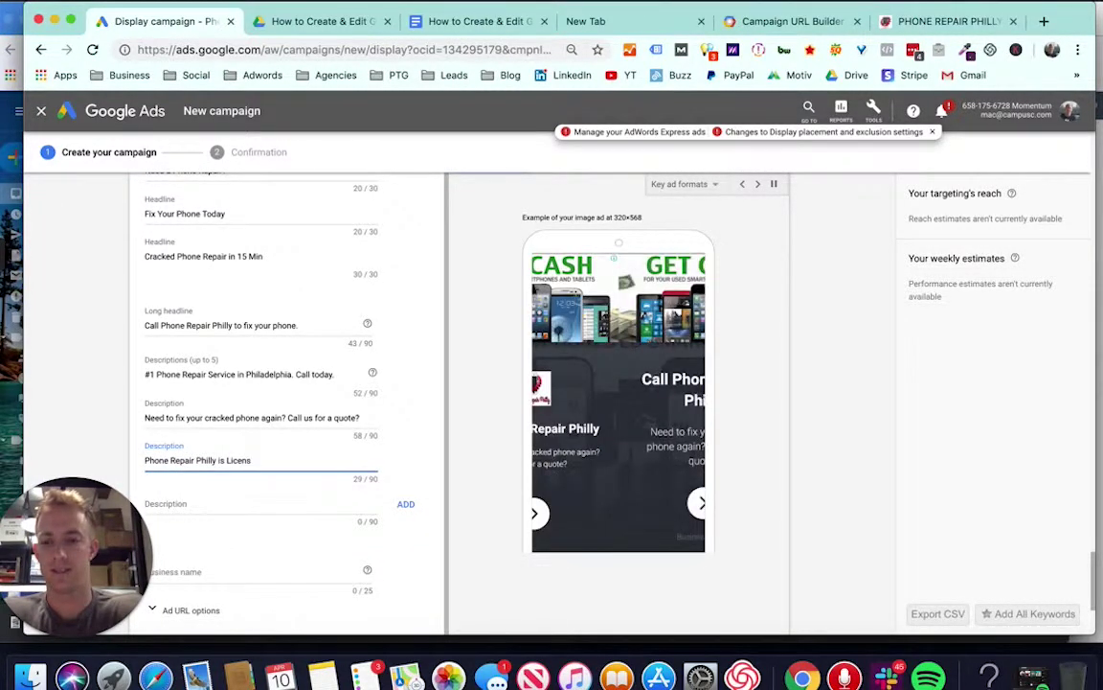
{"action": "type", "text": "ed TRained"}
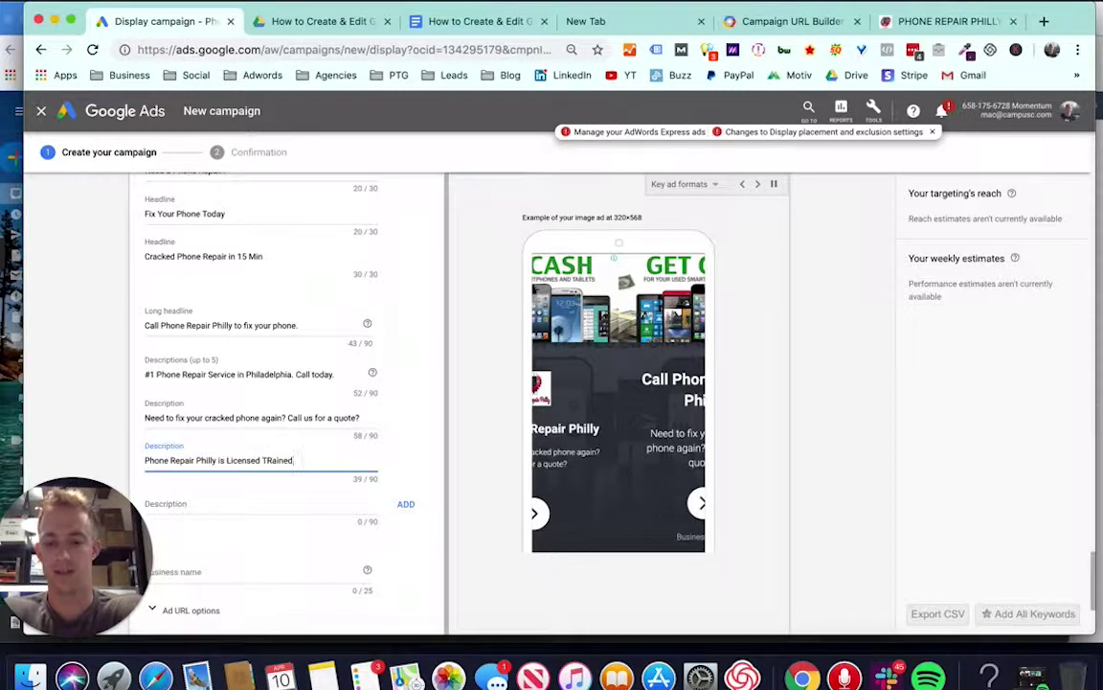
{"action": "type", "text": " and Certified"}
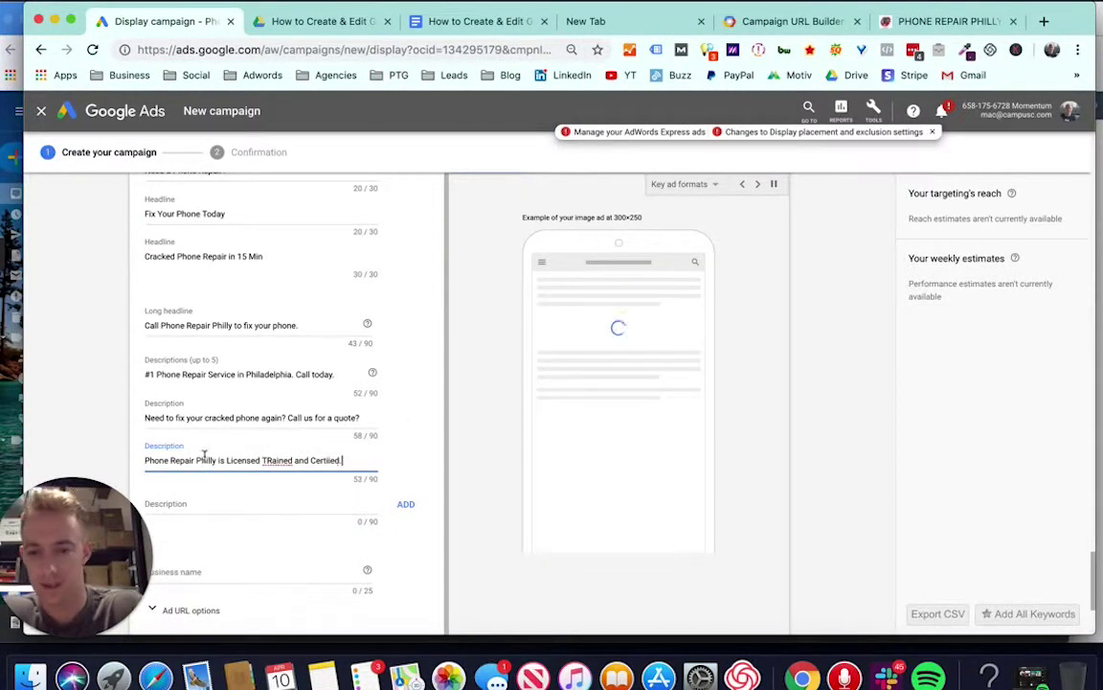
{"action": "type", "text": "."}
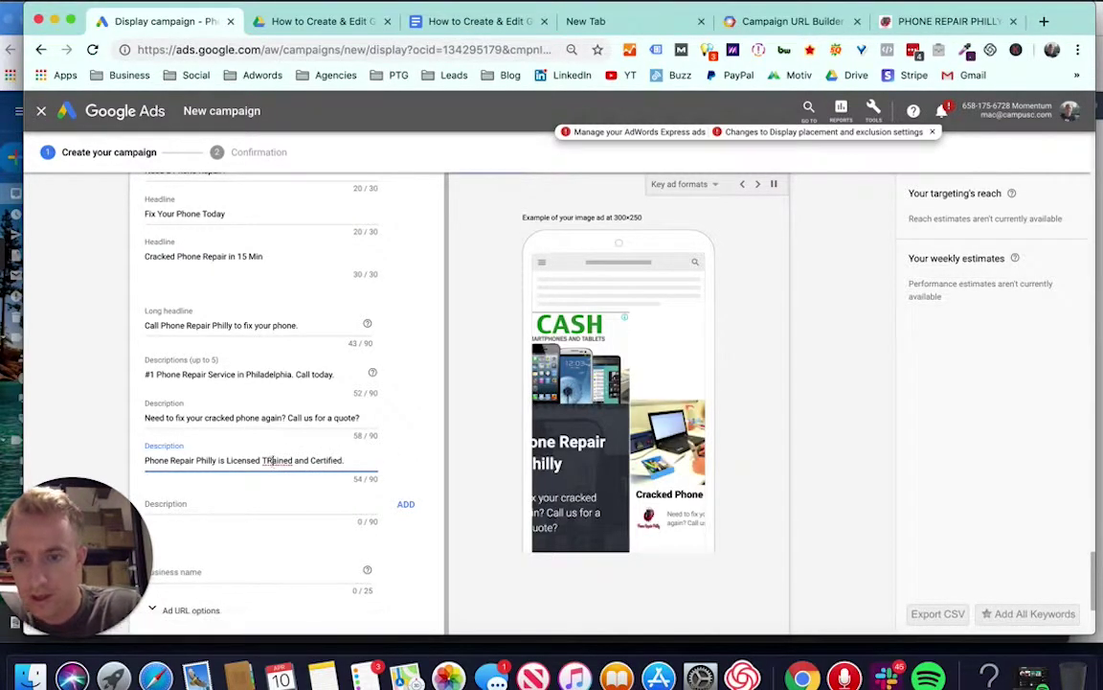
Enter "Fix that cracked cell phone today in minutes." as the fourth description.
{"action": "left_click", "coordinate": [215, 502]}
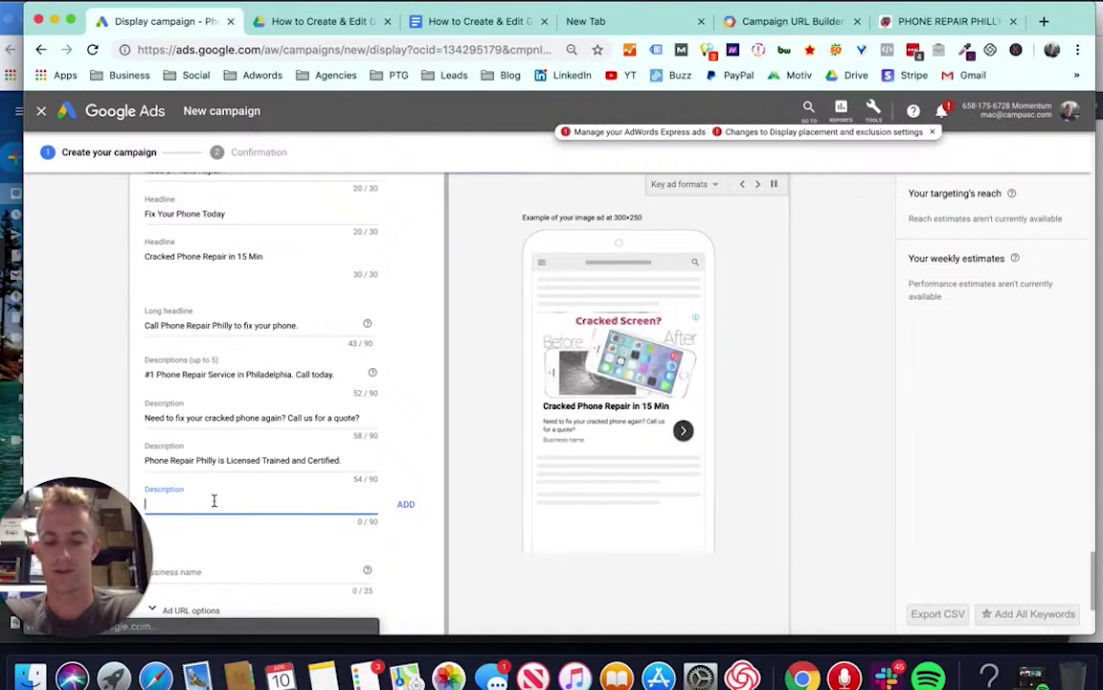
{"action": "type", "text": "Fix that cr"}
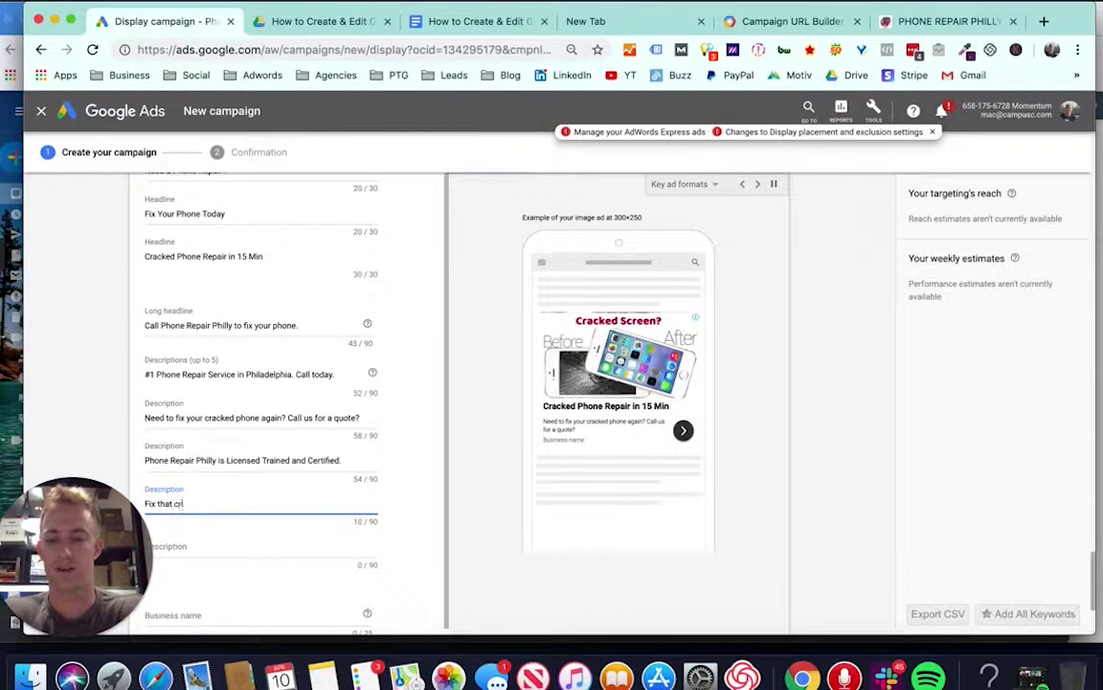
{"action": "type", "text": "acked cel"}
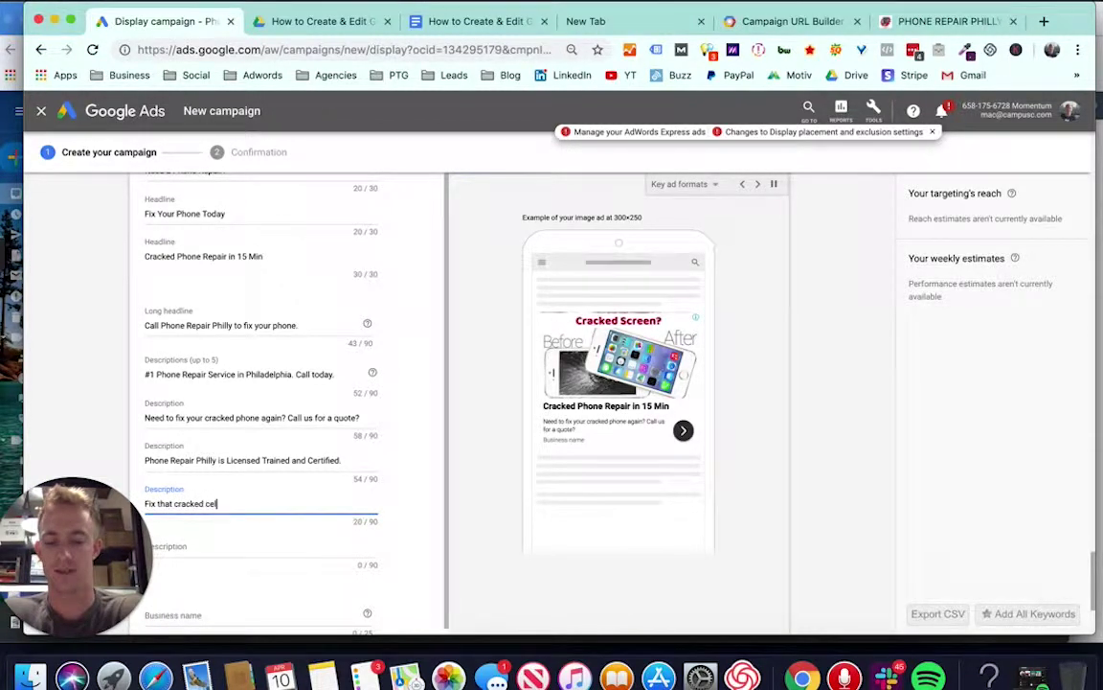
{"action": "type", "text": "l phone today in"}
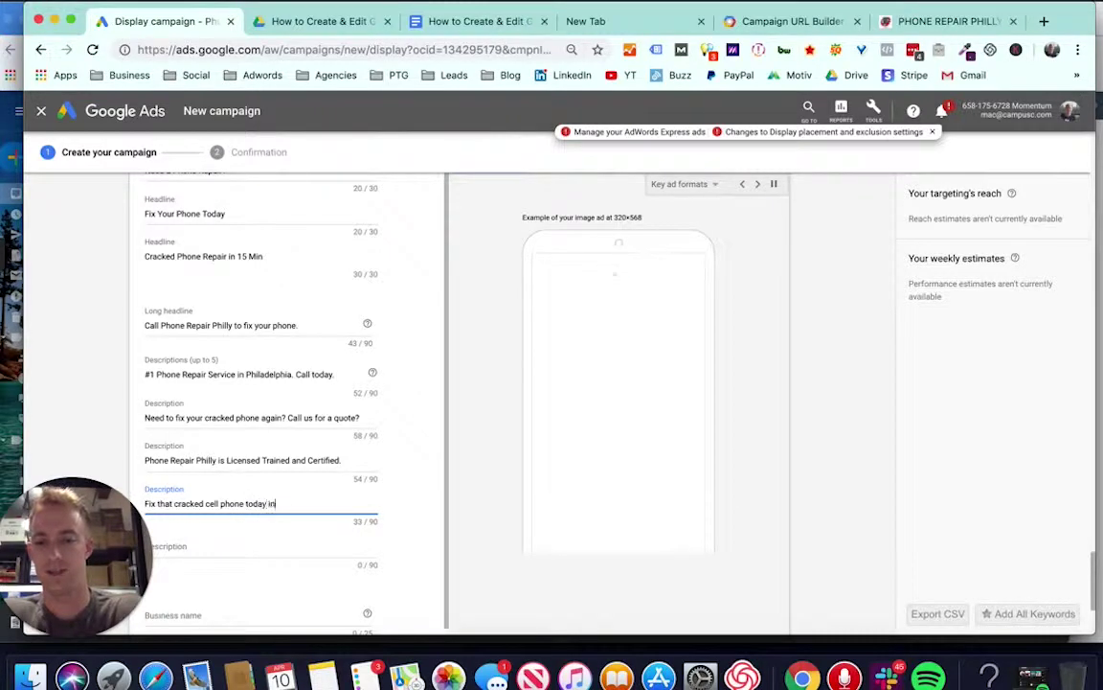
{"action": "type", "text": " minutes."}
Enter "Call Phone Repair Philly for a Free Quote." as the fifth description.
{"action": "key", "text": "Tab"}
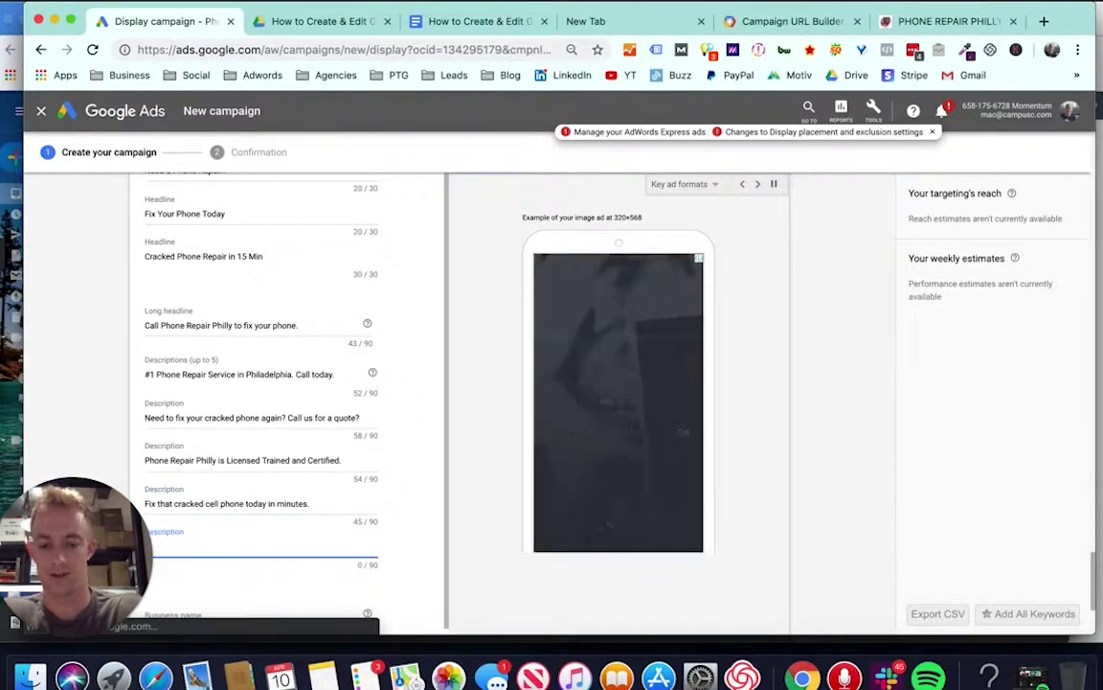
{"action": "type", "text": "Call Phone Repair Philly fo"}
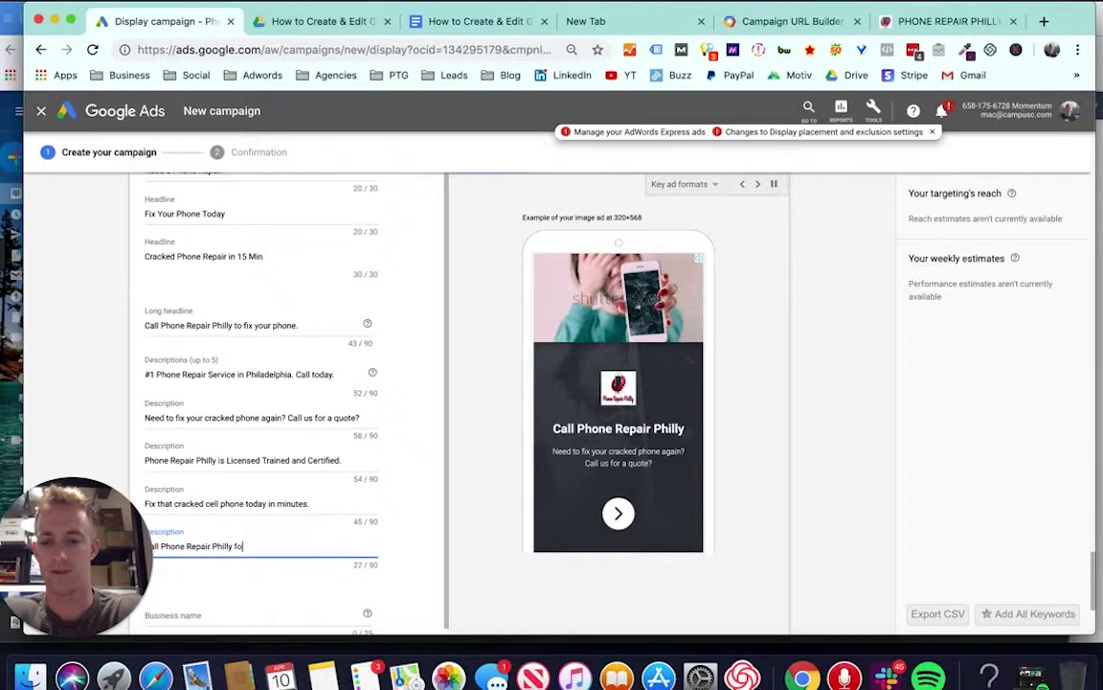
{"action": "type", "text": "r a Free Quote."}
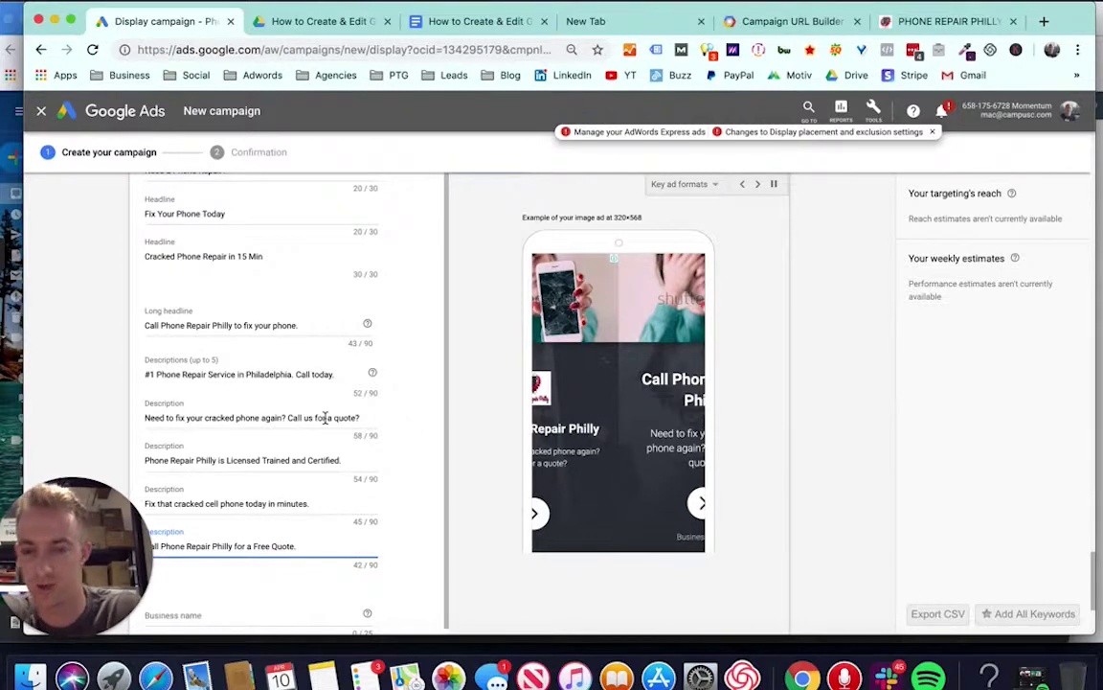
Set the ad's business name to "Phone Repair Philly".
{"action": "scroll", "coordinate": [326, 418], "scroll_direction": "down", "scroll_amount": 5}
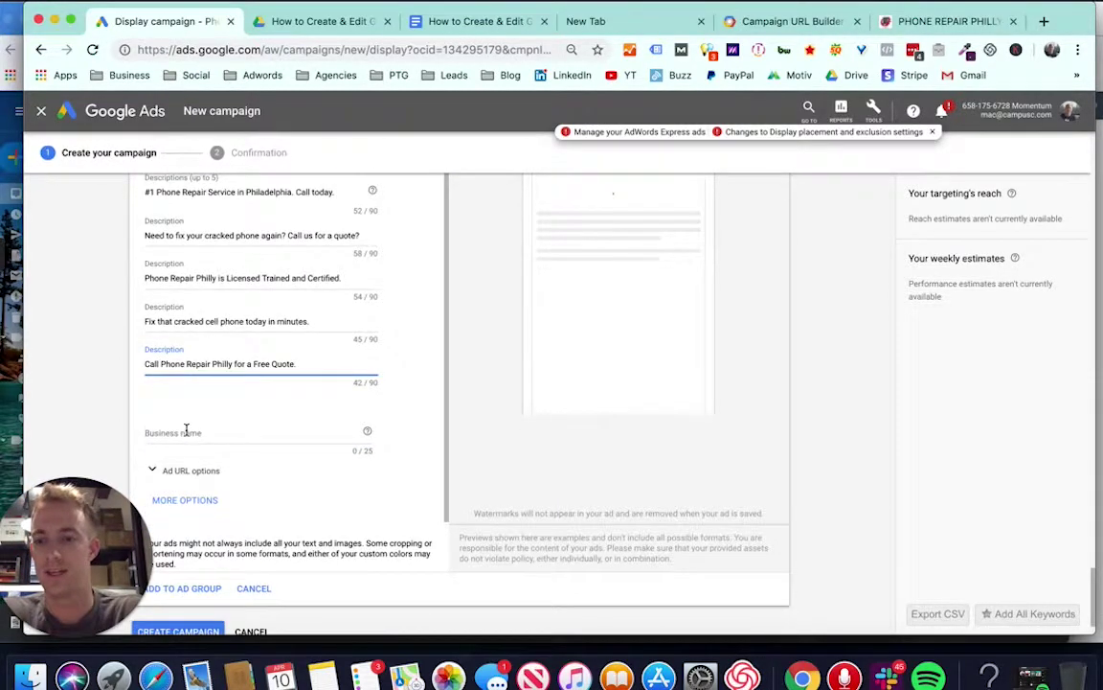
{"action": "left_click", "coordinate": [185, 432]}
{"action": "type", "text": "Phone Re"}
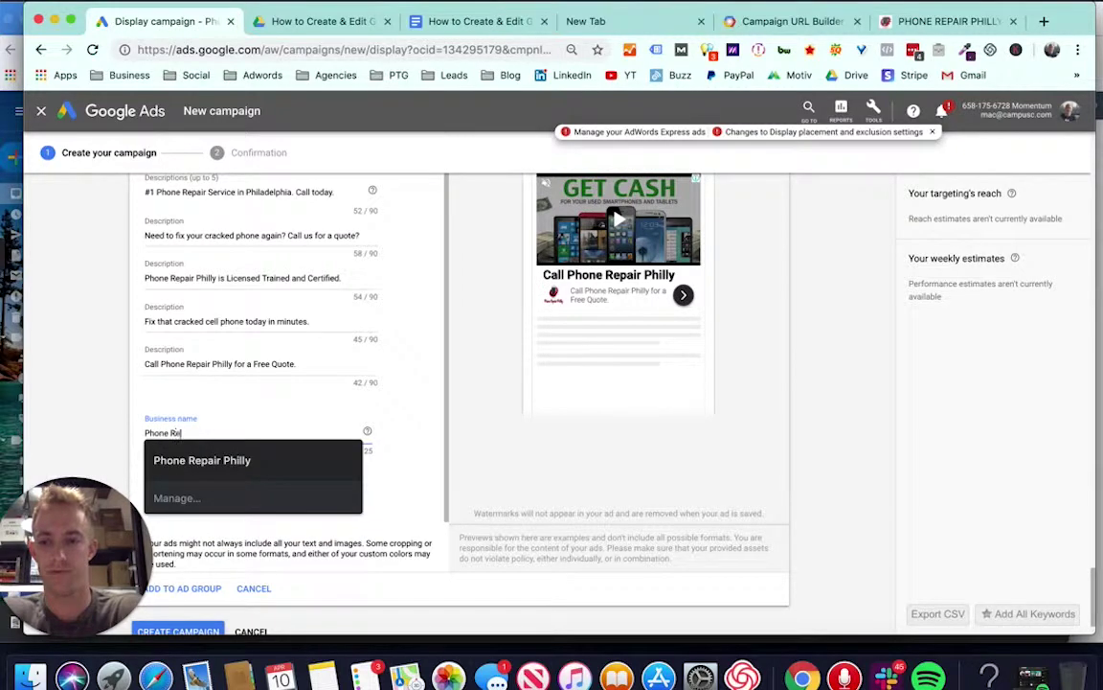
{"action": "type", "text": "pair Philly"}
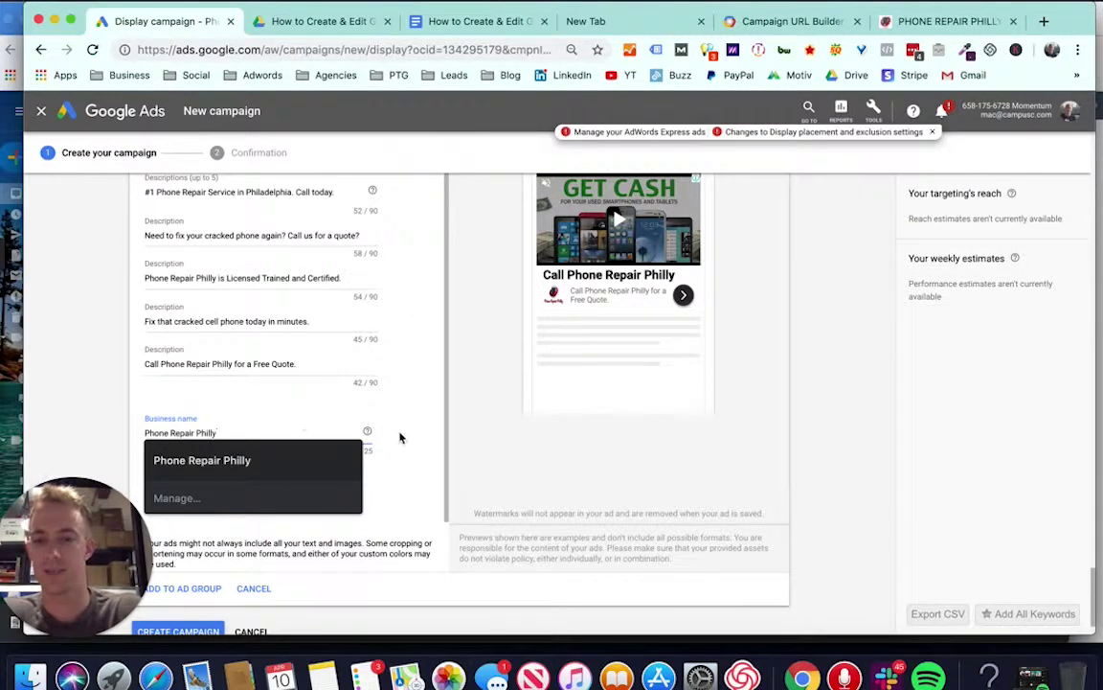
{"action": "left_click", "coordinate": [401, 435]}
Check the ad strength rating, advance the mobile preview to the next ad format, and review the completed headlines and descriptions.
{"action": "scroll", "coordinate": [490, 389], "scroll_direction": "up", "scroll_amount": 10}
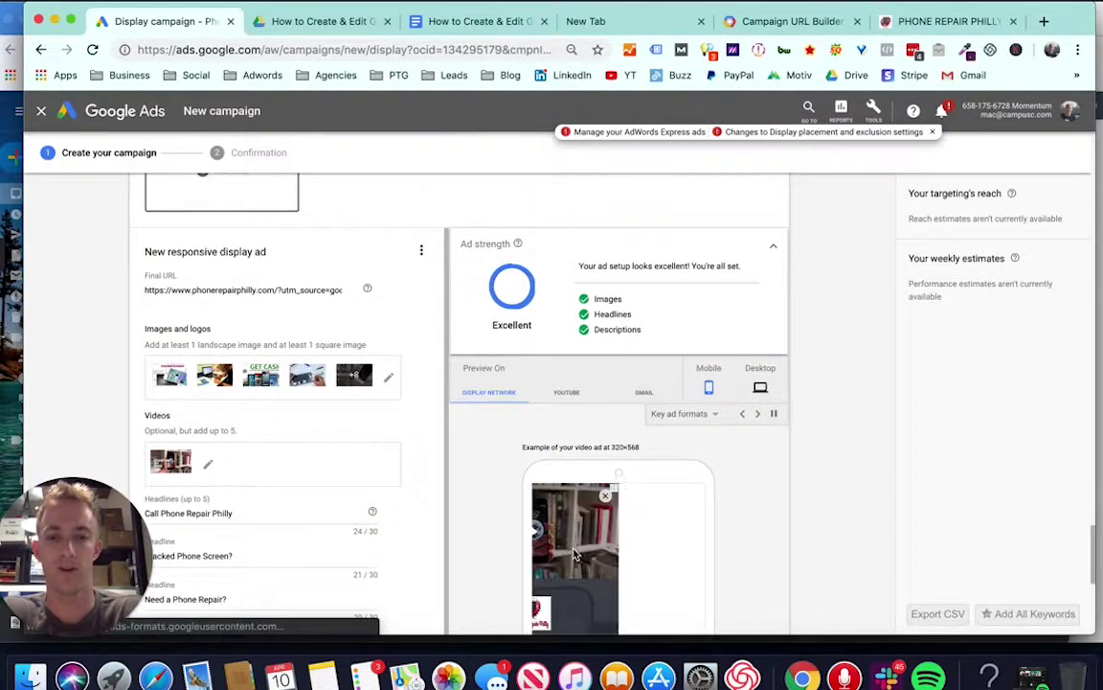
{"action": "scroll", "coordinate": [713, 379], "scroll_direction": "down", "scroll_amount": 3}
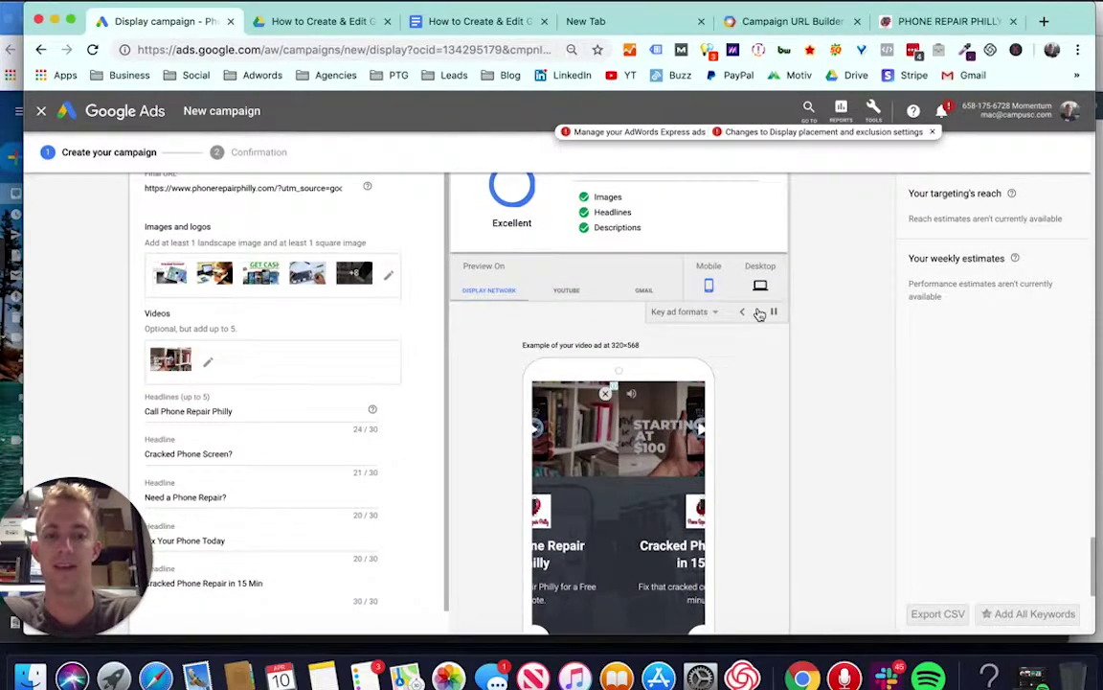
{"action": "left_click", "coordinate": [756, 311]}
{"action": "scroll", "coordinate": [199, 406], "scroll_direction": "down", "scroll_amount": 4}
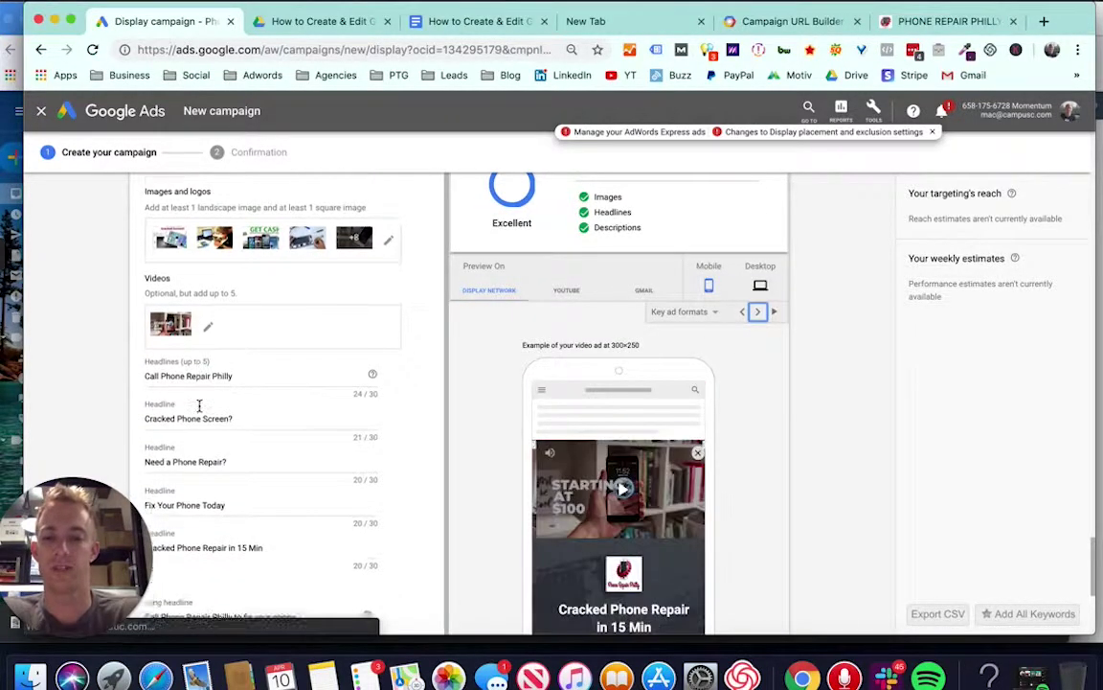
{"action": "scroll", "coordinate": [621, 433], "scroll_direction": "down", "scroll_amount": 3}
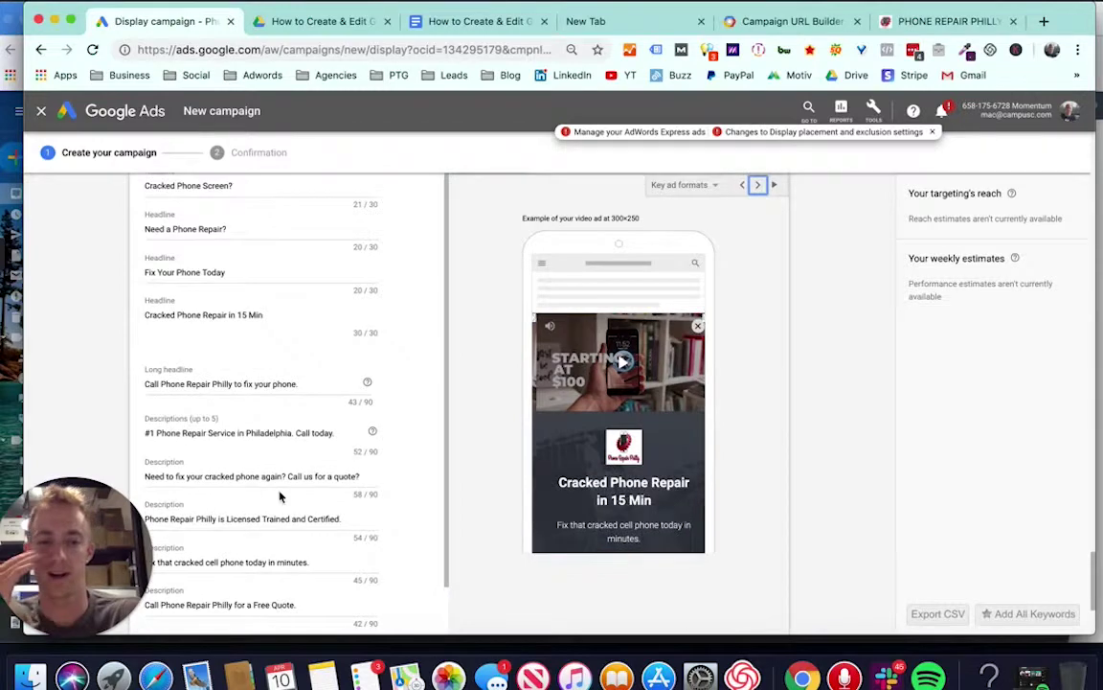
{"action": "scroll", "coordinate": [271, 493], "scroll_direction": "down", "scroll_amount": 3}
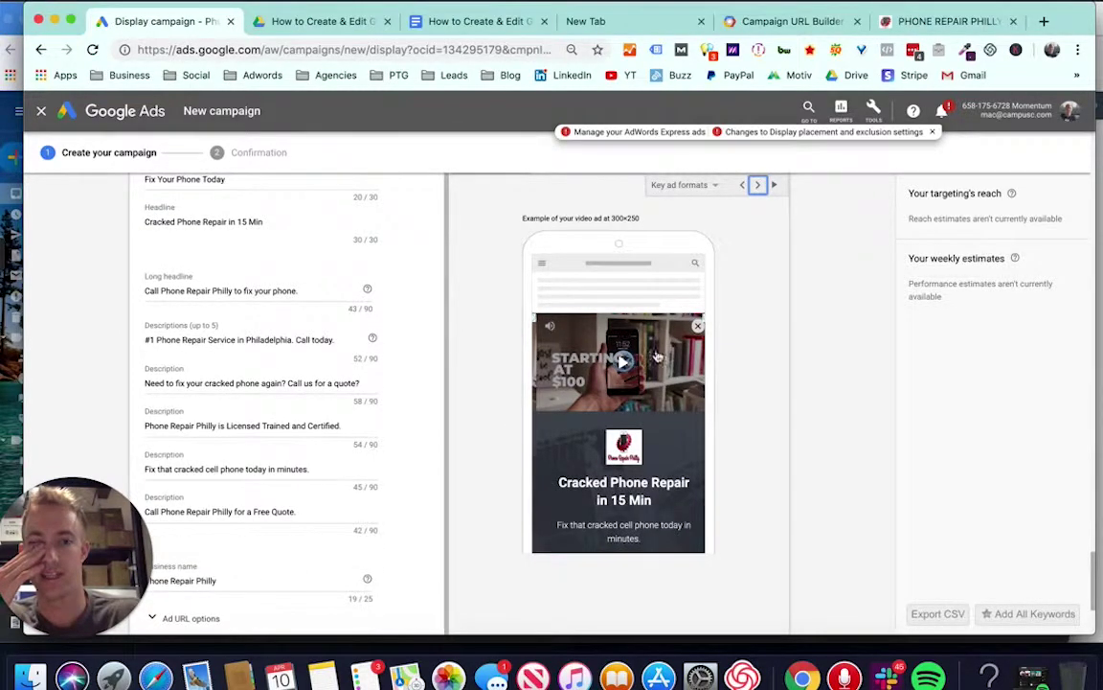
Add call to action text to the responsive display ad and set it to "Get Quote" in English.
{"action": "scroll", "coordinate": [632, 372], "scroll_direction": "up", "scroll_amount": 5}
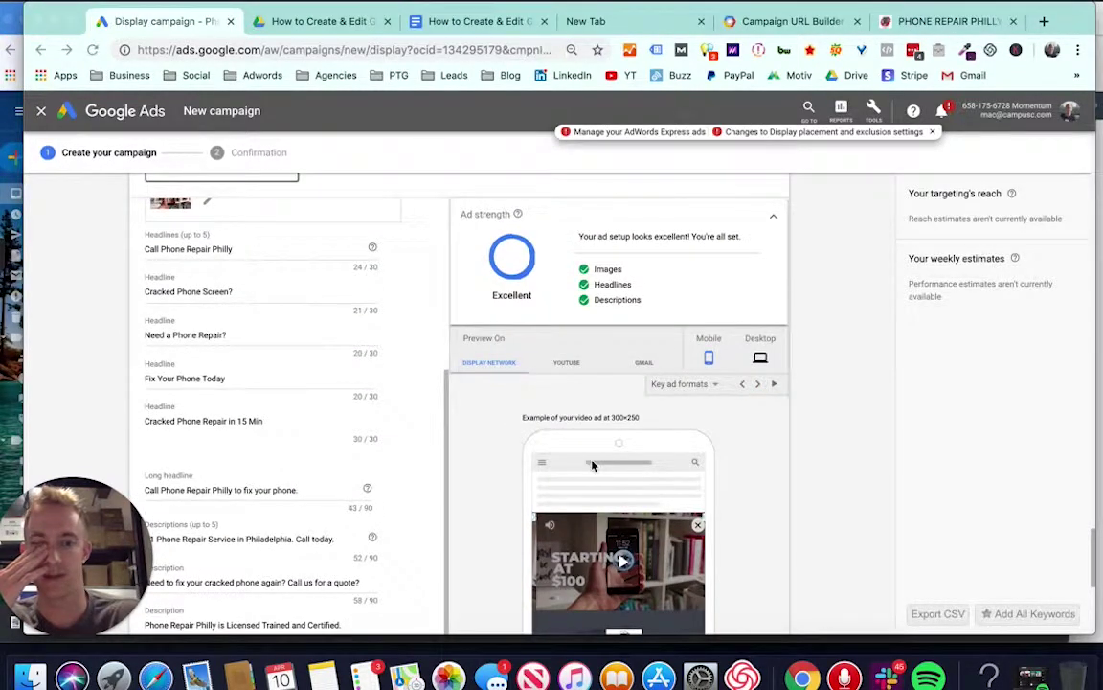
{"action": "scroll", "coordinate": [591, 463], "scroll_direction": "down", "scroll_amount": 3}
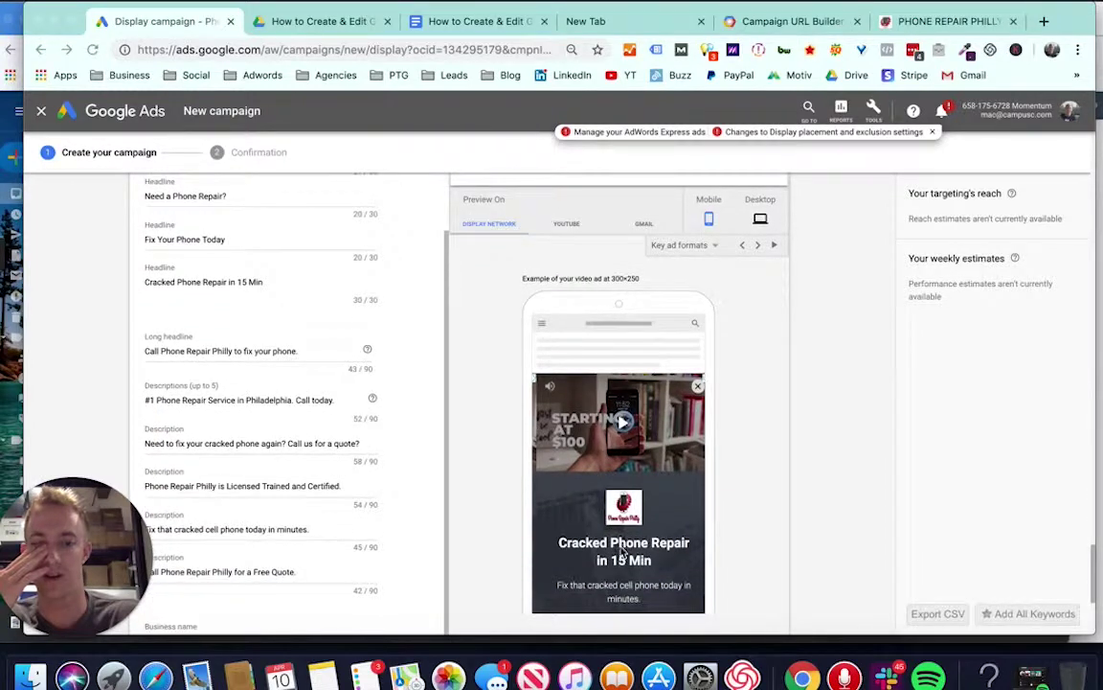
{"action": "scroll", "coordinate": [623, 422], "scroll_direction": "up", "scroll_amount": 4}
{"action": "scroll", "coordinate": [350, 513], "scroll_direction": "down", "scroll_amount": 4}
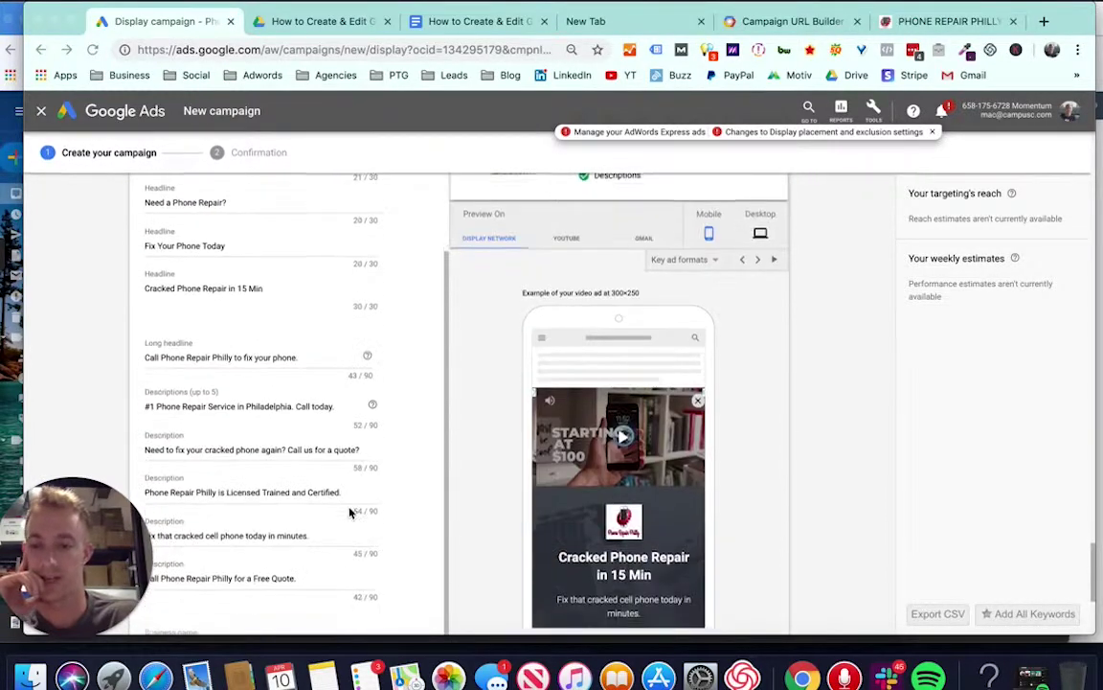
{"action": "scroll", "coordinate": [214, 492], "scroll_direction": "down", "scroll_amount": 5}
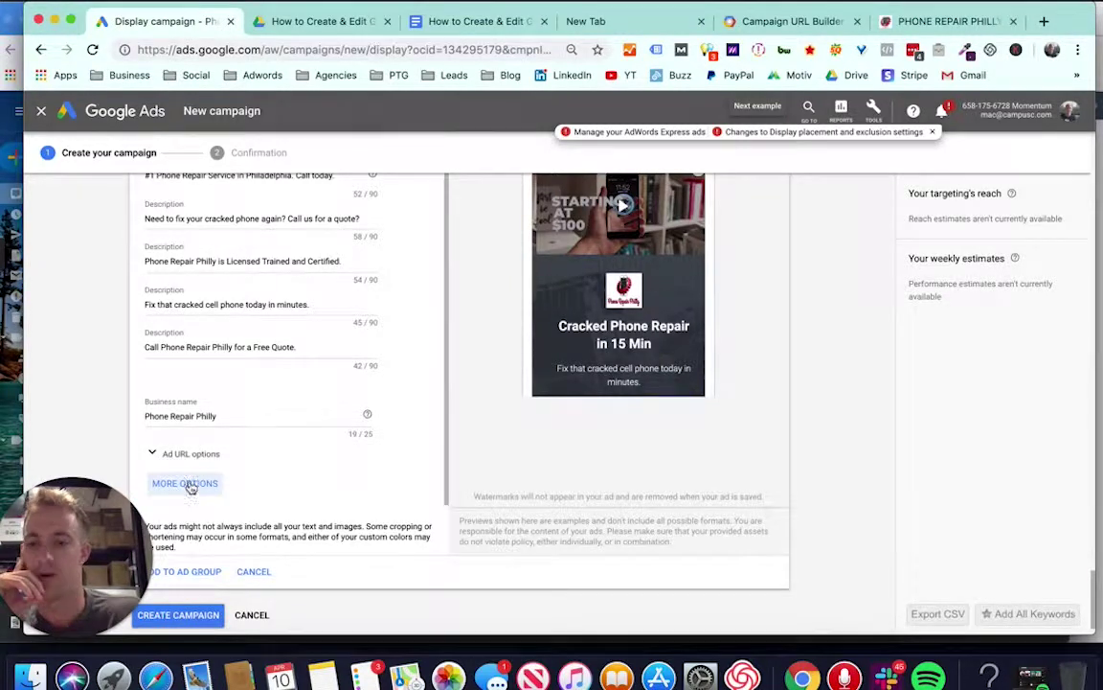
{"action": "left_click", "coordinate": [184, 482]}
{"action": "scroll", "coordinate": [201, 479], "scroll_direction": "down", "scroll_amount": 1}
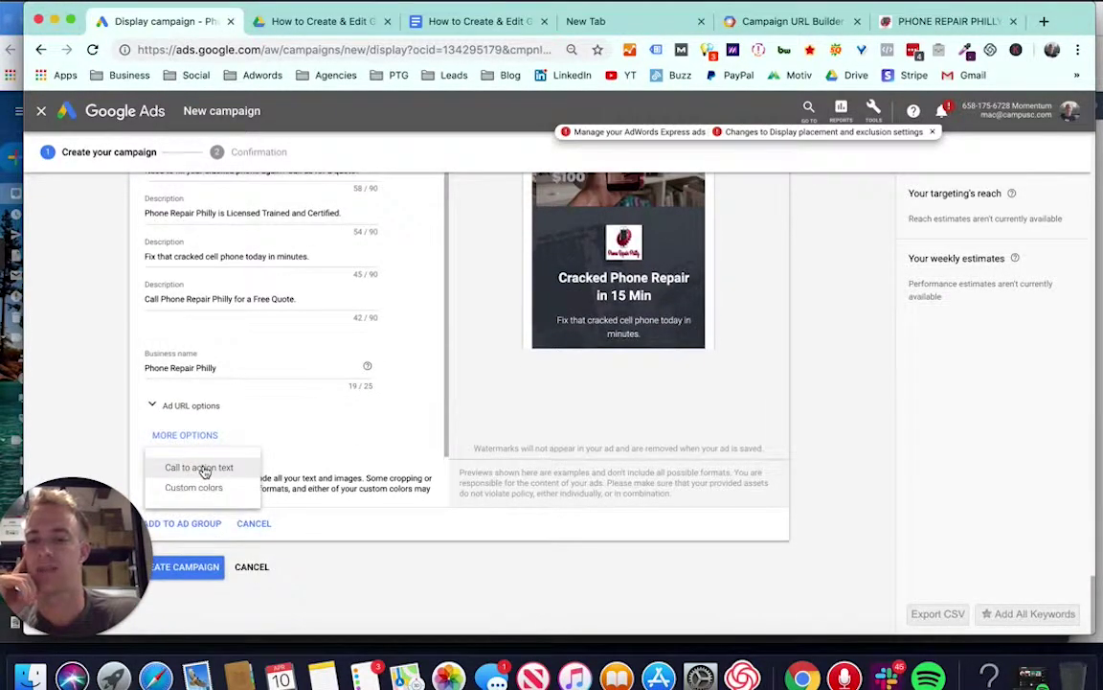
{"action": "left_click", "coordinate": [201, 468]}
{"action": "left_click", "coordinate": [191, 427]}
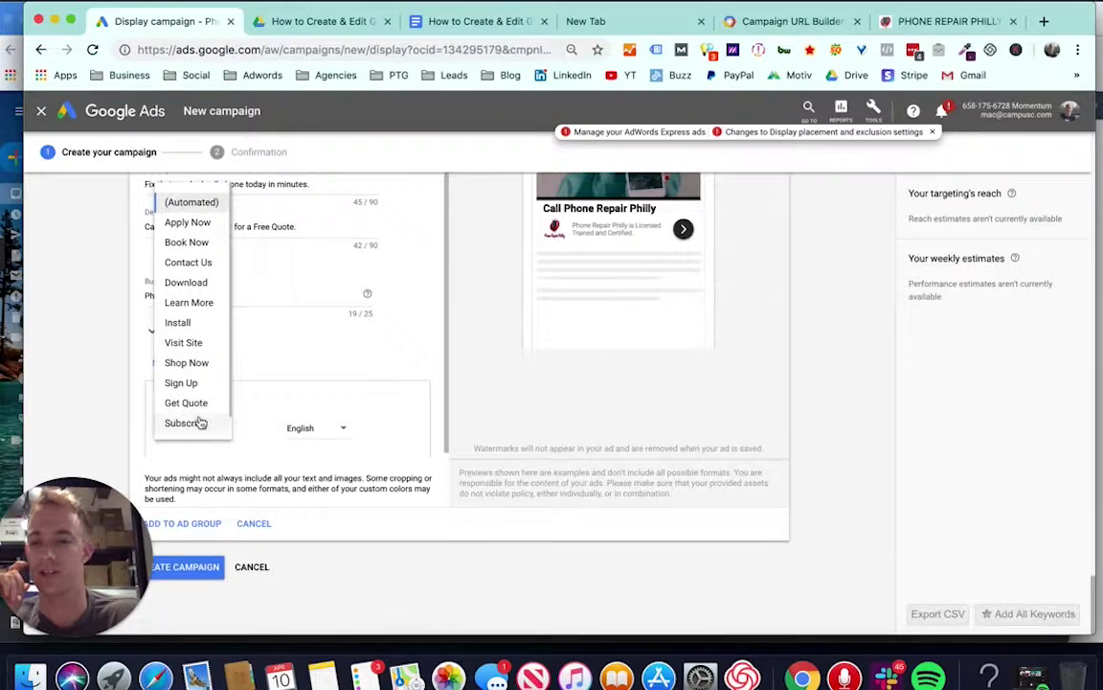
{"action": "left_click", "coordinate": [191, 403]}
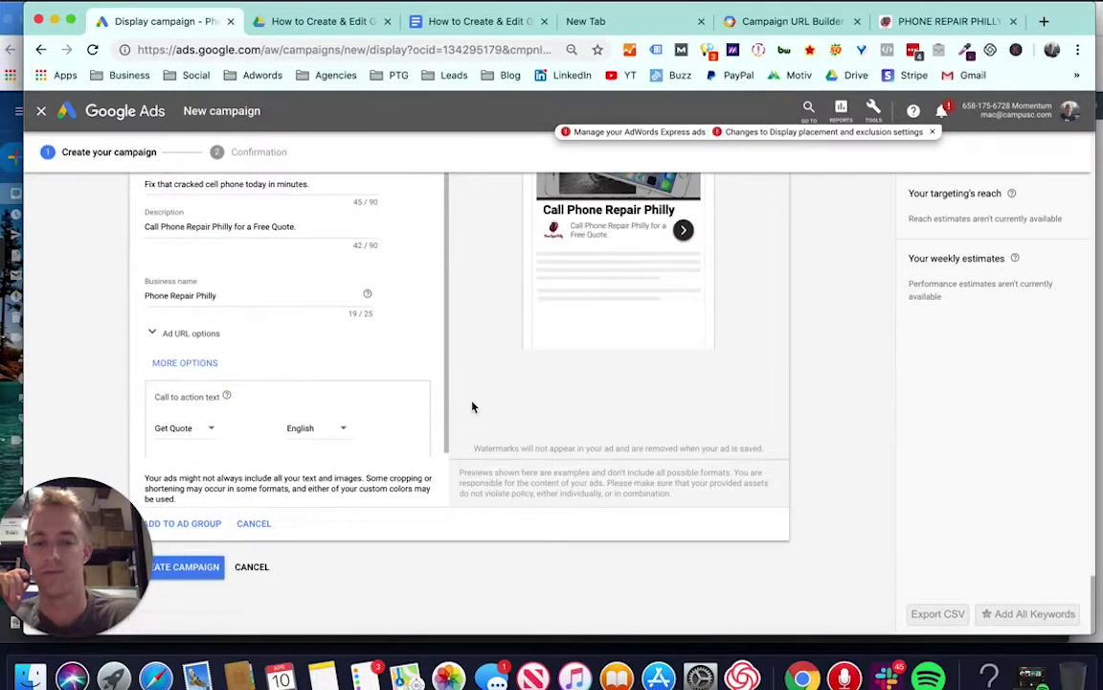
Preview the ad's mobile formats on the Display Network, advancing to the next example, and preview its YouTube version.
{"action": "scroll", "coordinate": [479, 400], "scroll_direction": "up", "scroll_amount": 10}
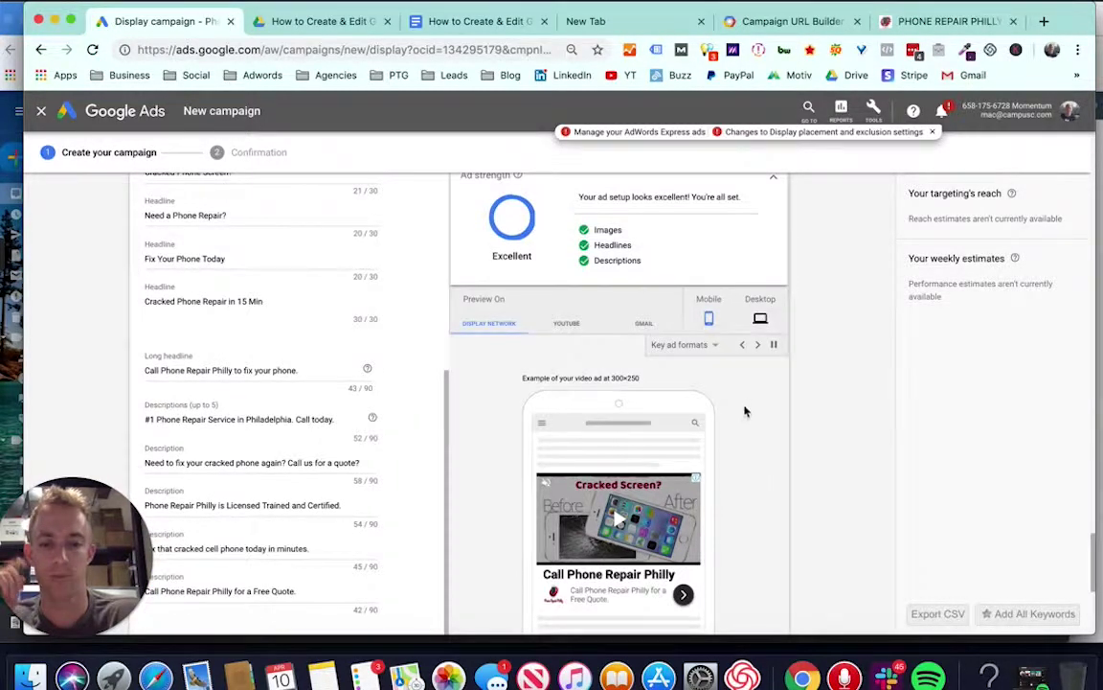
{"action": "scroll", "coordinate": [714, 443], "scroll_direction": "down", "scroll_amount": 1}
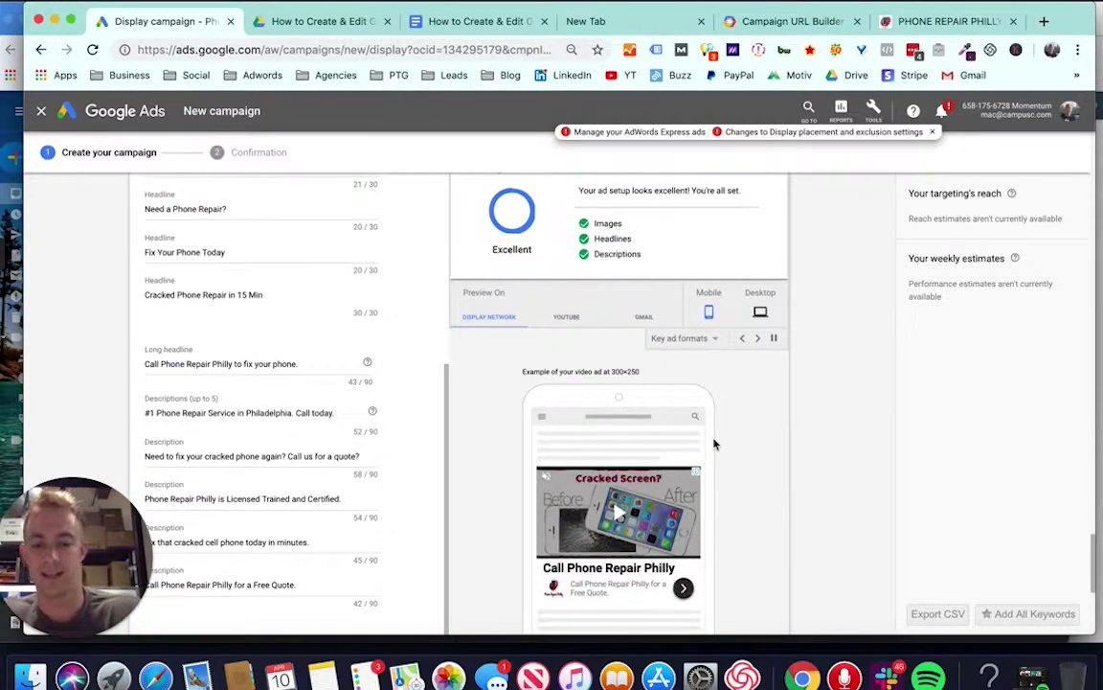
{"action": "key", "text": "super+shift+4"}
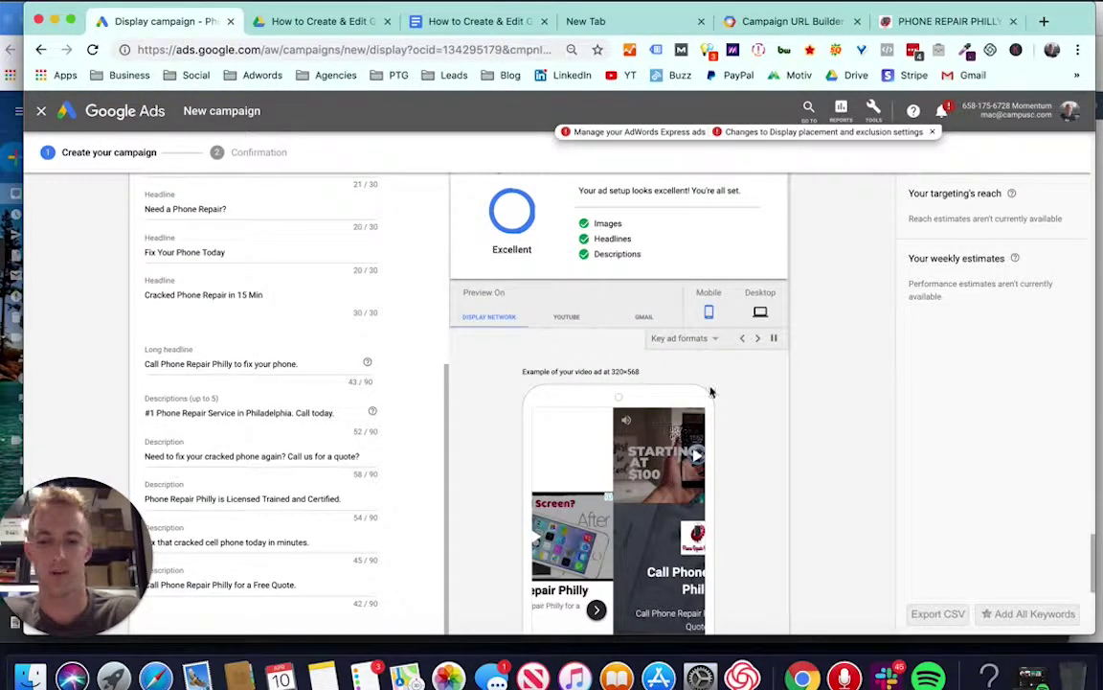
{"action": "key", "text": "Escape"}
{"action": "left_click", "coordinate": [759, 339]}
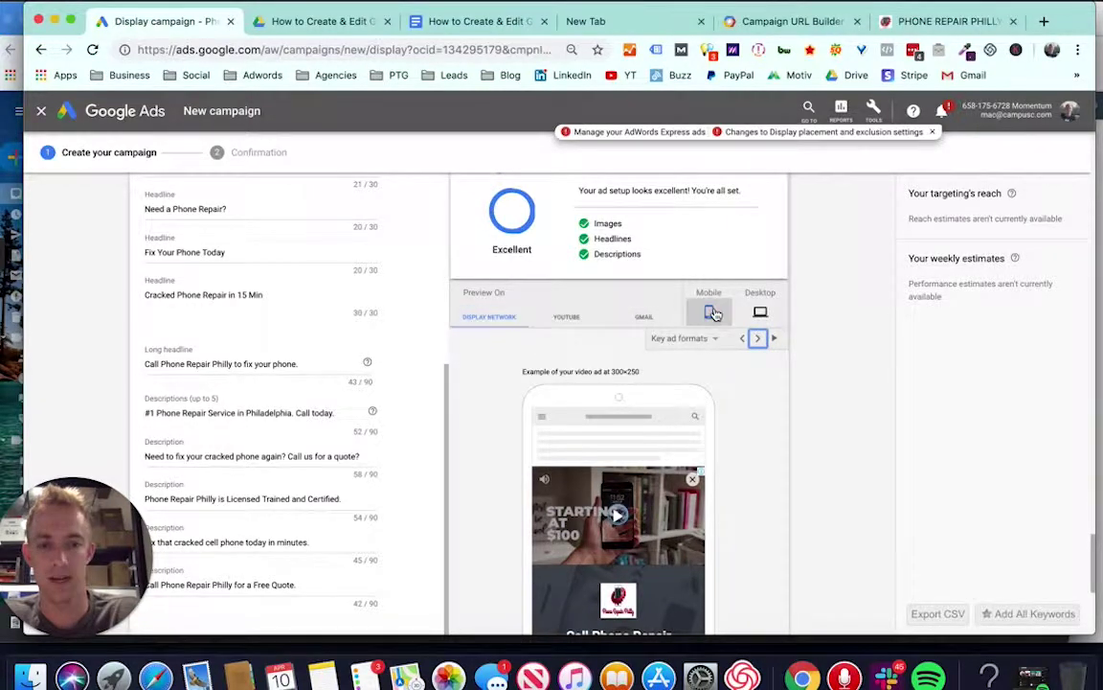
{"action": "left_click", "coordinate": [575, 319]}
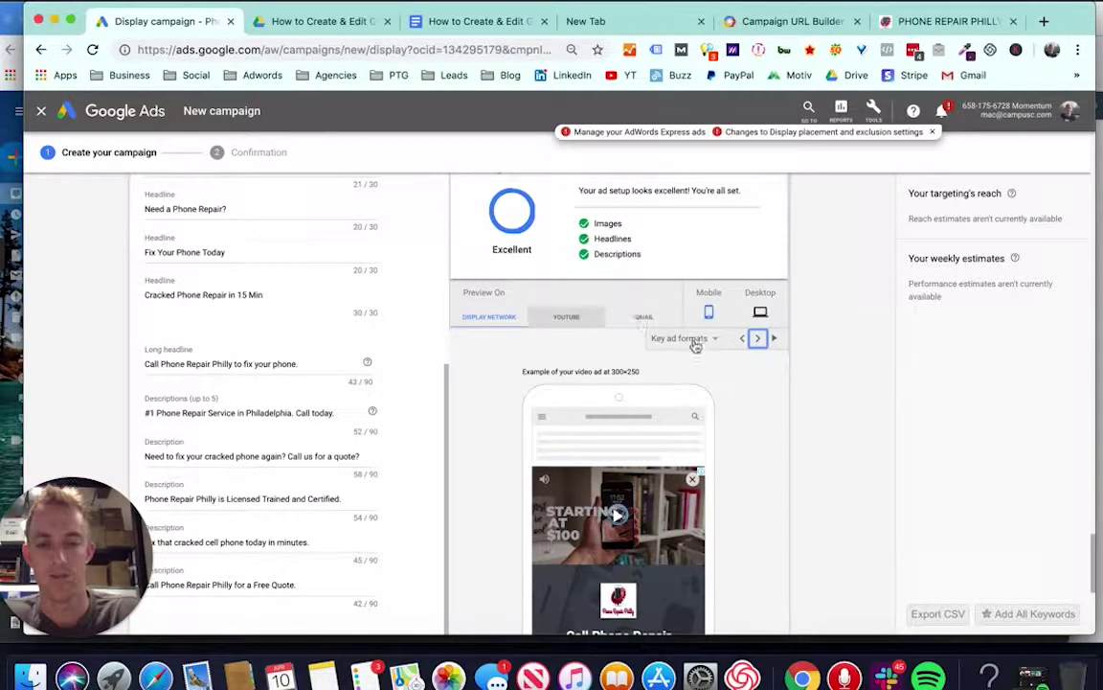
{"action": "scroll", "coordinate": [738, 316], "scroll_direction": "down", "scroll_amount": 1}
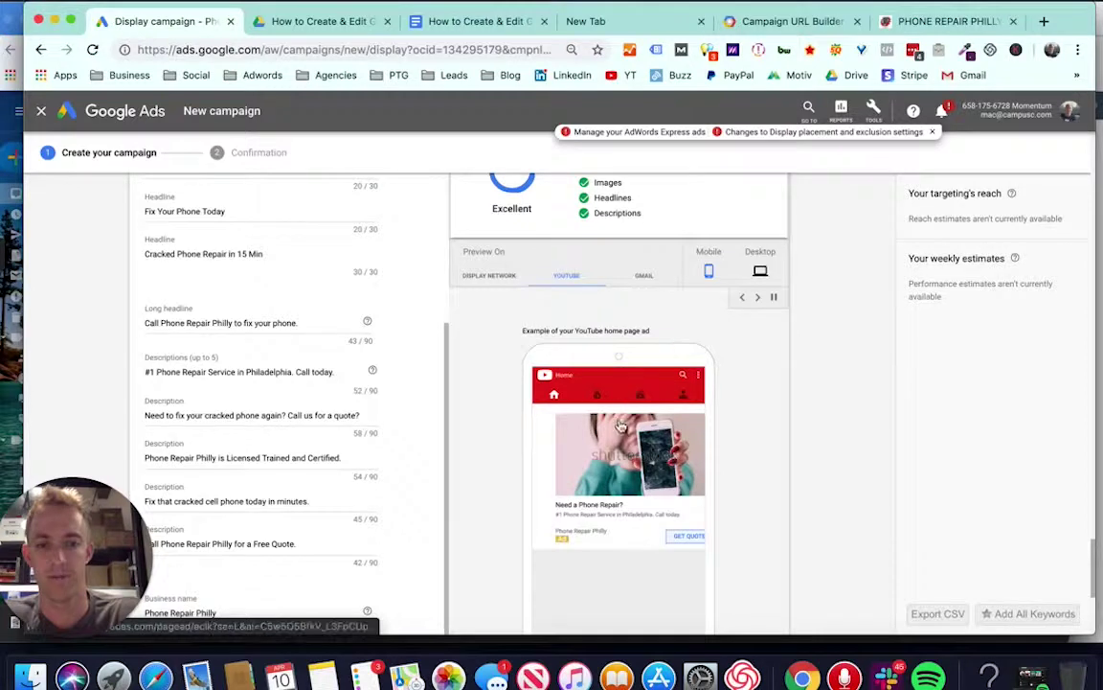
Preview the ad on Gmail in both its mobile and desktop versions.
{"action": "left_click", "coordinate": [649, 282]}
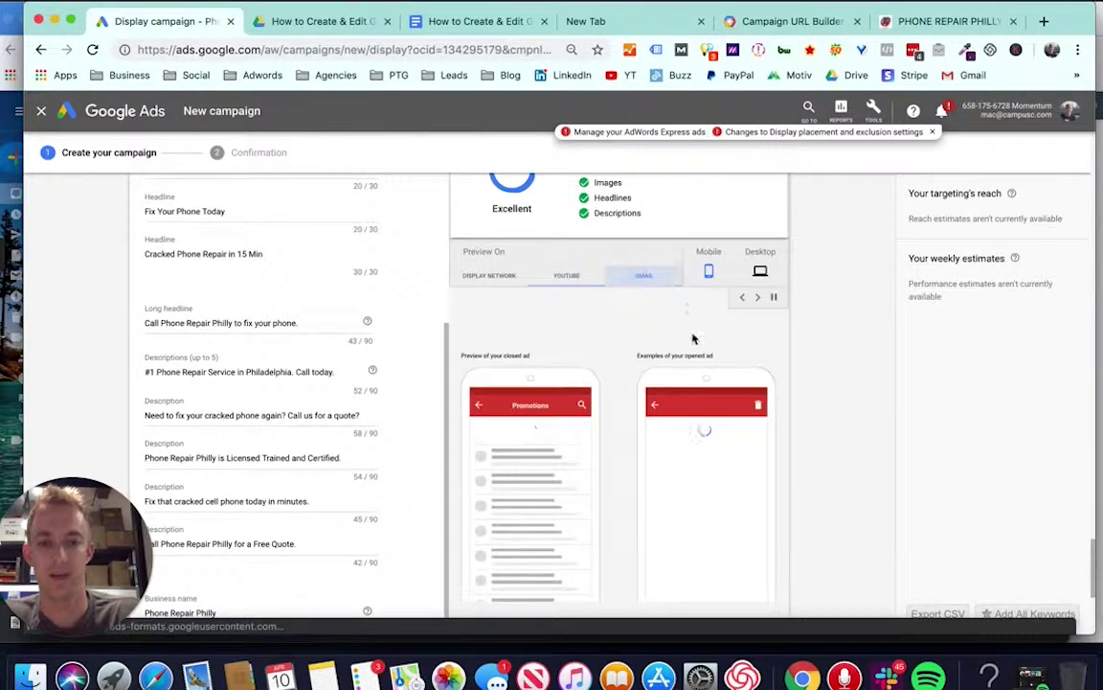
{"action": "left_click", "coordinate": [759, 271]}
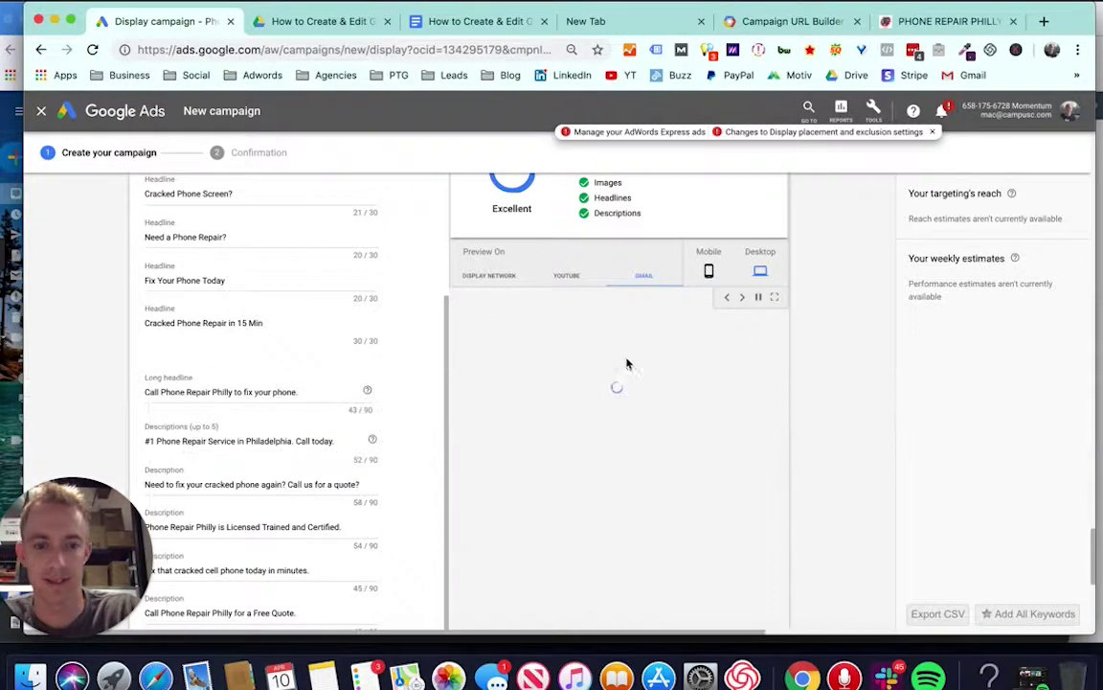
{"action": "scroll", "coordinate": [623, 364], "scroll_direction": "down", "scroll_amount": 1}
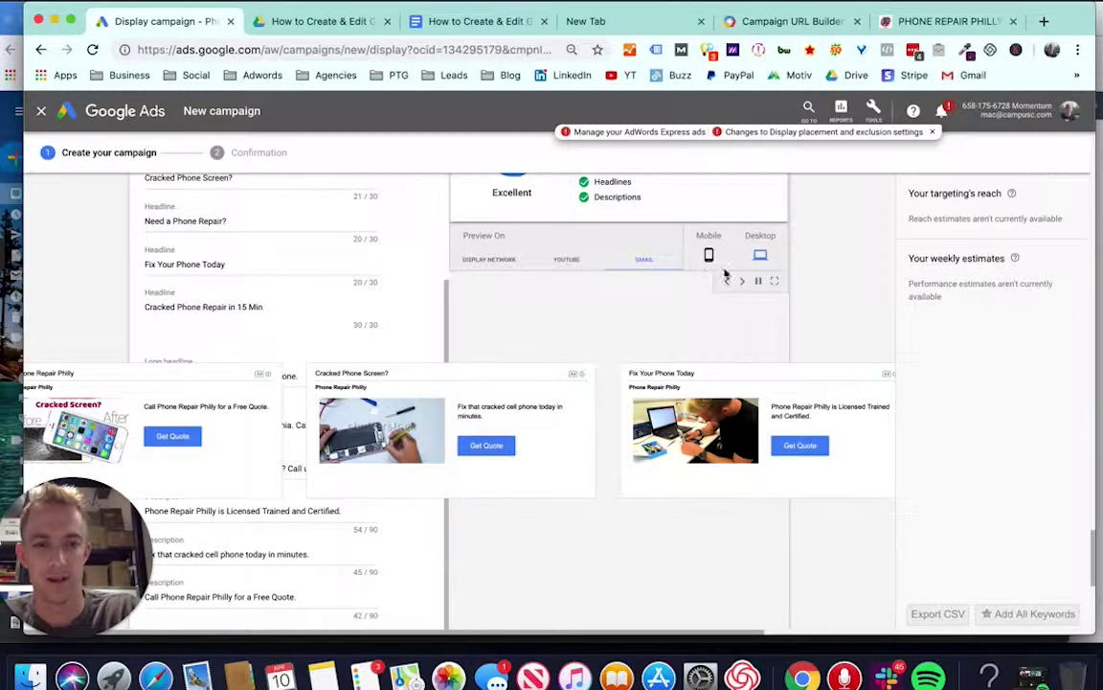
{"action": "left_click", "coordinate": [670, 257]}
{"action": "scroll", "coordinate": [640, 326], "scroll_direction": "down", "scroll_amount": 1}
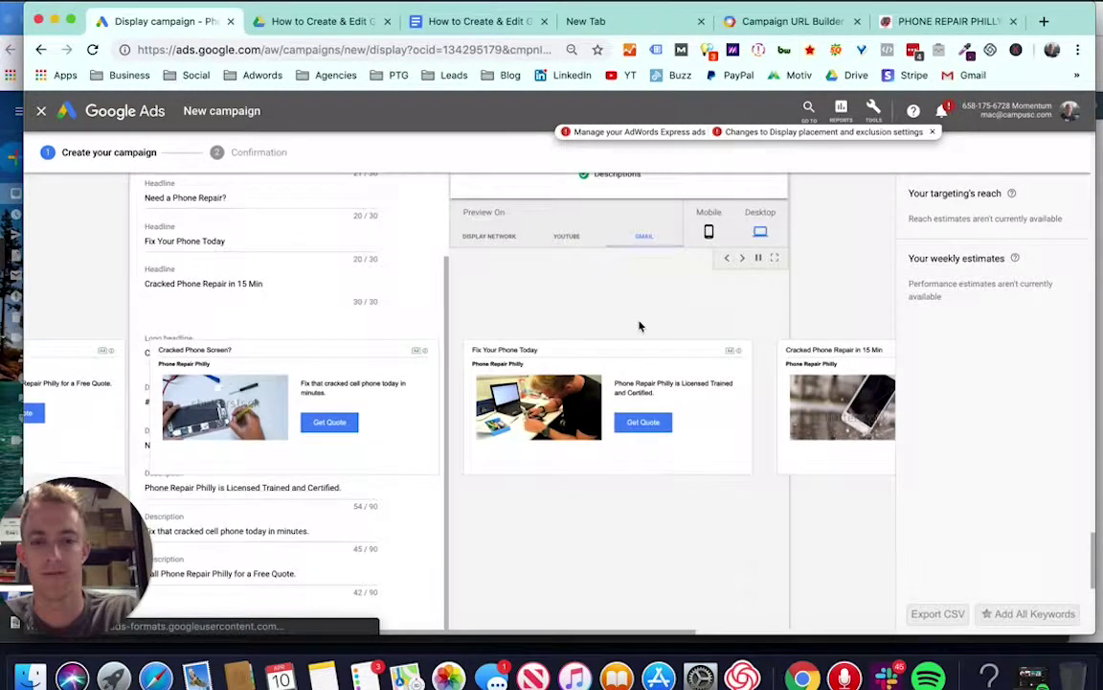
Review the whole campaign setup, from name and locations through content exclusions, ad group, audiences, demographics and keywords to the ad.
{"action": "scroll", "coordinate": [495, 242], "scroll_direction": "up", "scroll_amount": 15}
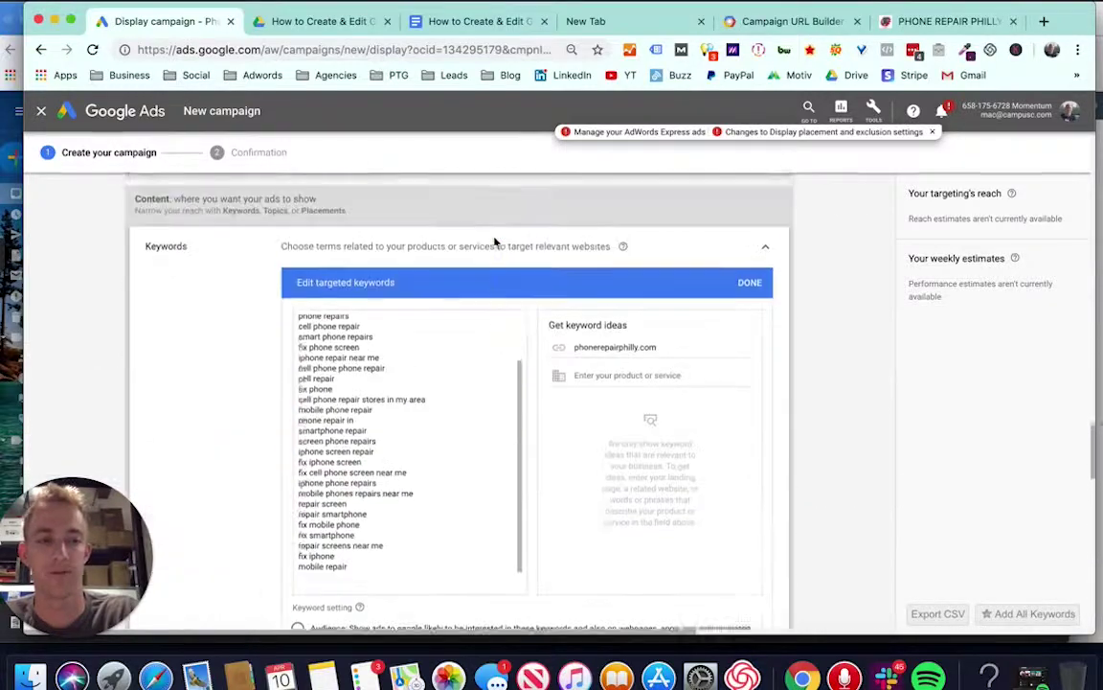
{"action": "scroll", "coordinate": [494, 242], "scroll_direction": "up", "scroll_amount": 10}
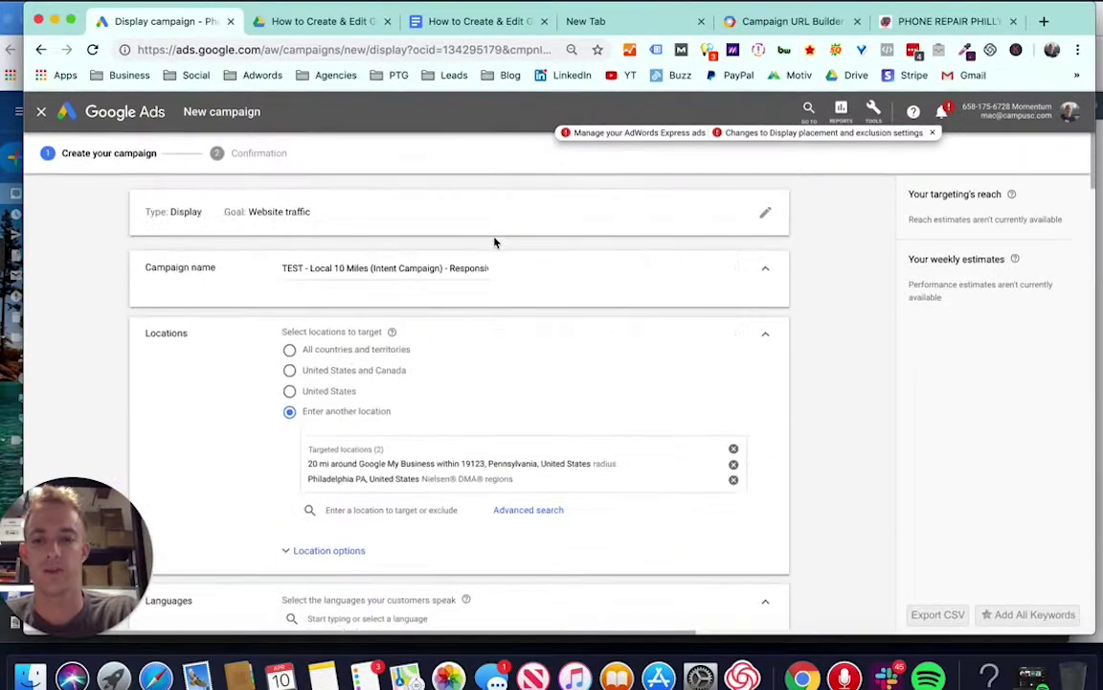
{"action": "scroll", "coordinate": [494, 242], "scroll_direction": "down", "scroll_amount": 15}
{"action": "scroll", "coordinate": [494, 242], "scroll_direction": "up", "scroll_amount": 4}
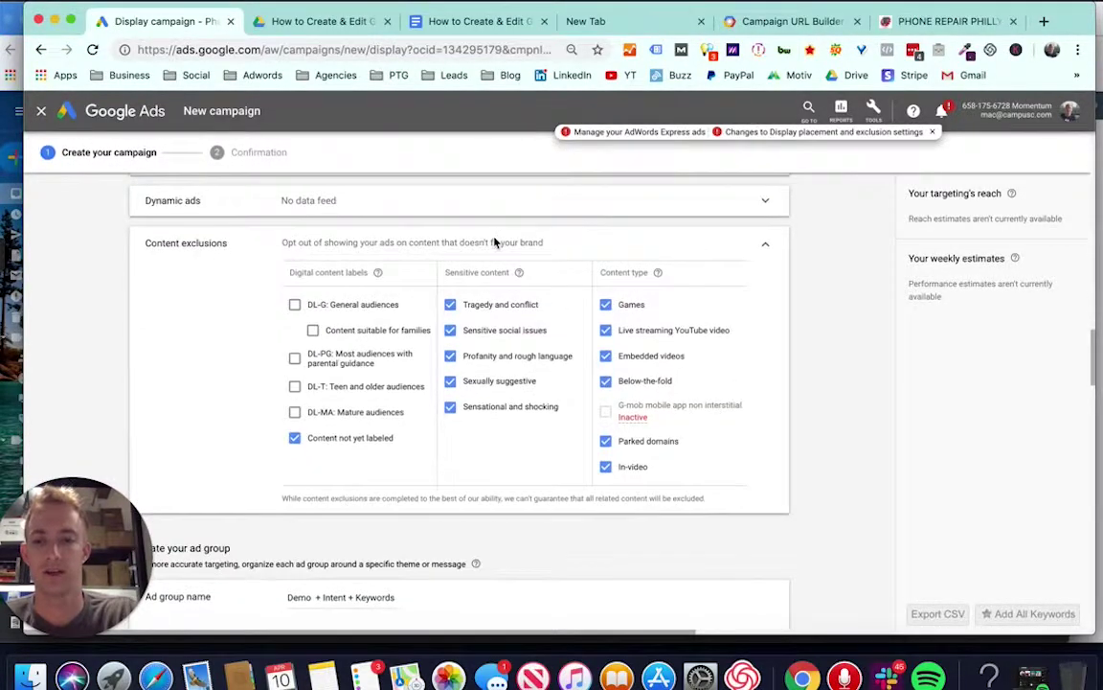
{"action": "scroll", "coordinate": [494, 242], "scroll_direction": "down", "scroll_amount": 5}
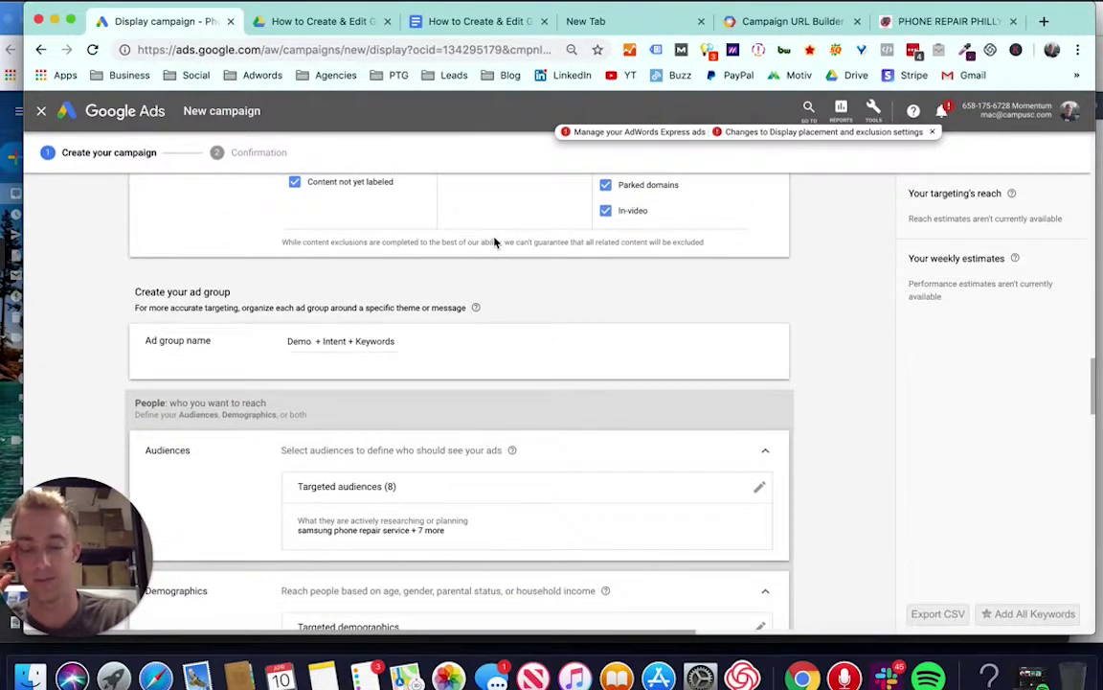
{"action": "scroll", "coordinate": [494, 243], "scroll_direction": "down", "scroll_amount": 5}
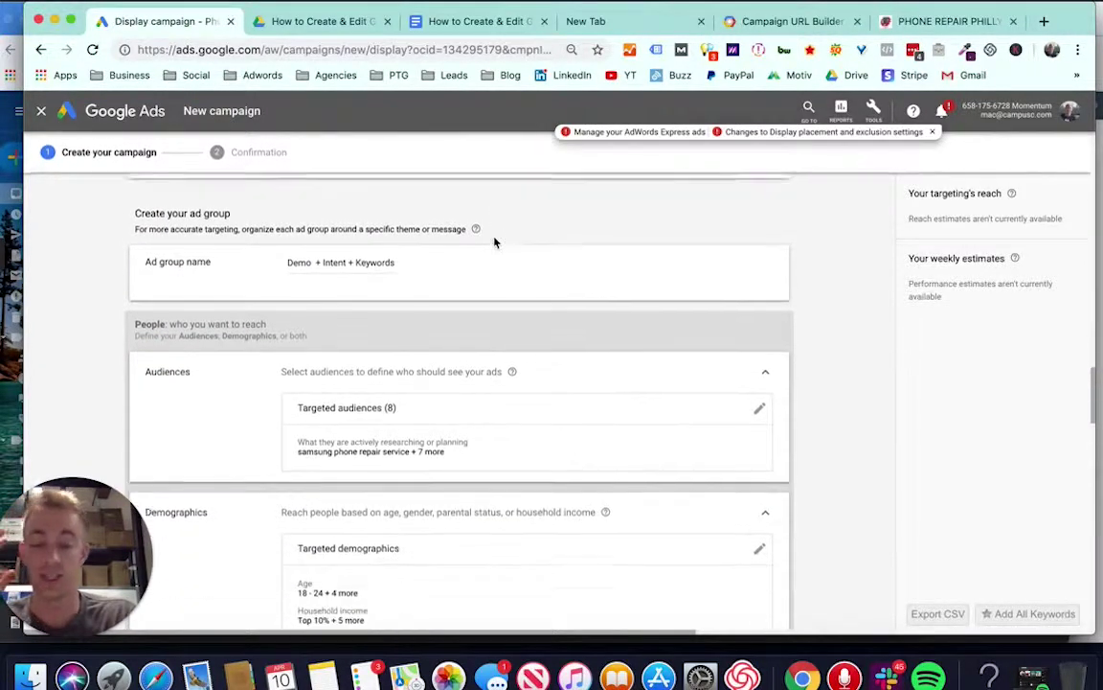
{"action": "scroll", "coordinate": [494, 242], "scroll_direction": "down", "scroll_amount": 15}
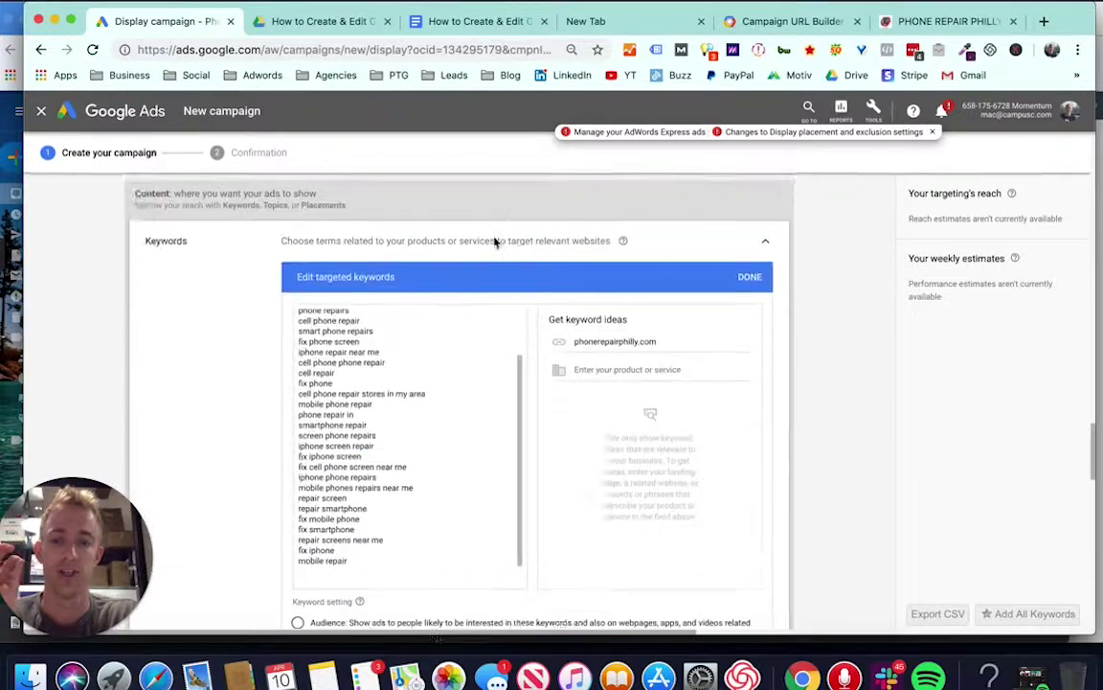
{"action": "scroll", "coordinate": [494, 243], "scroll_direction": "down", "scroll_amount": 20}
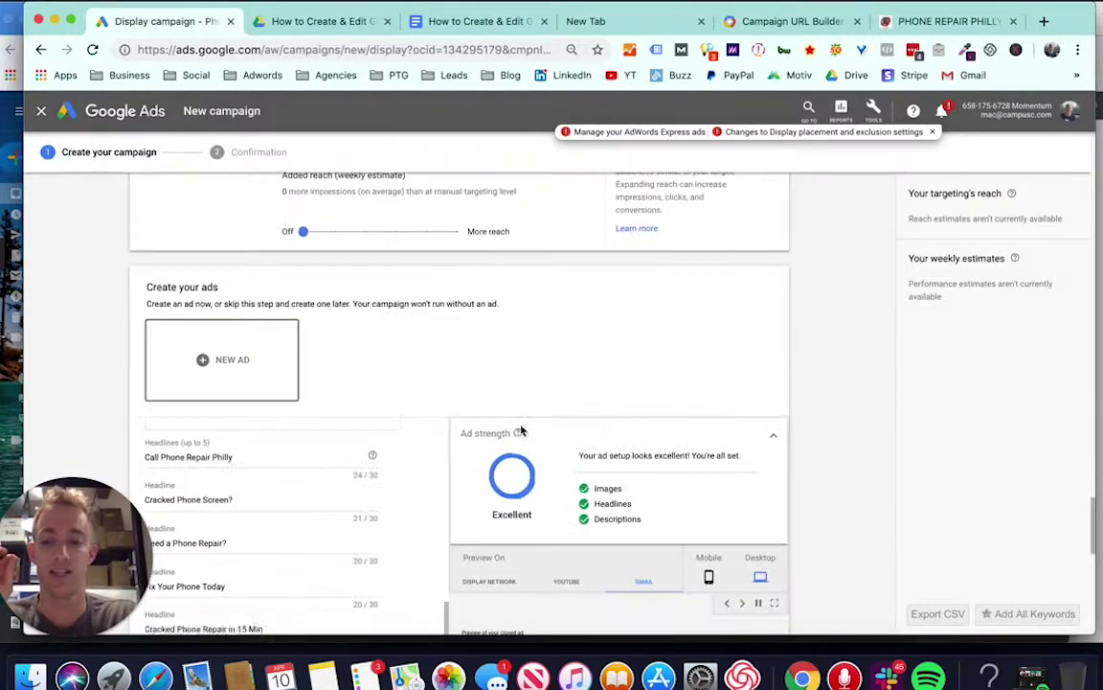
Add the finished responsive ad to the ad group and create the campaign.
{"action": "scroll", "coordinate": [371, 435], "scroll_direction": "down", "scroll_amount": 2}
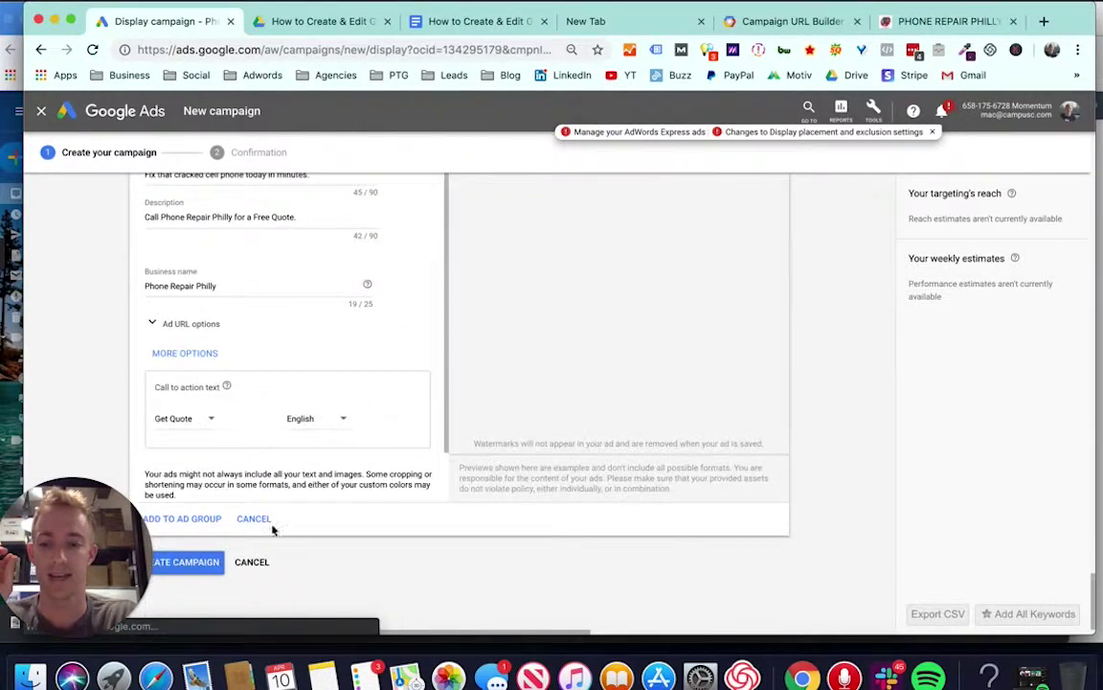
{"action": "left_click", "coordinate": [192, 522]}
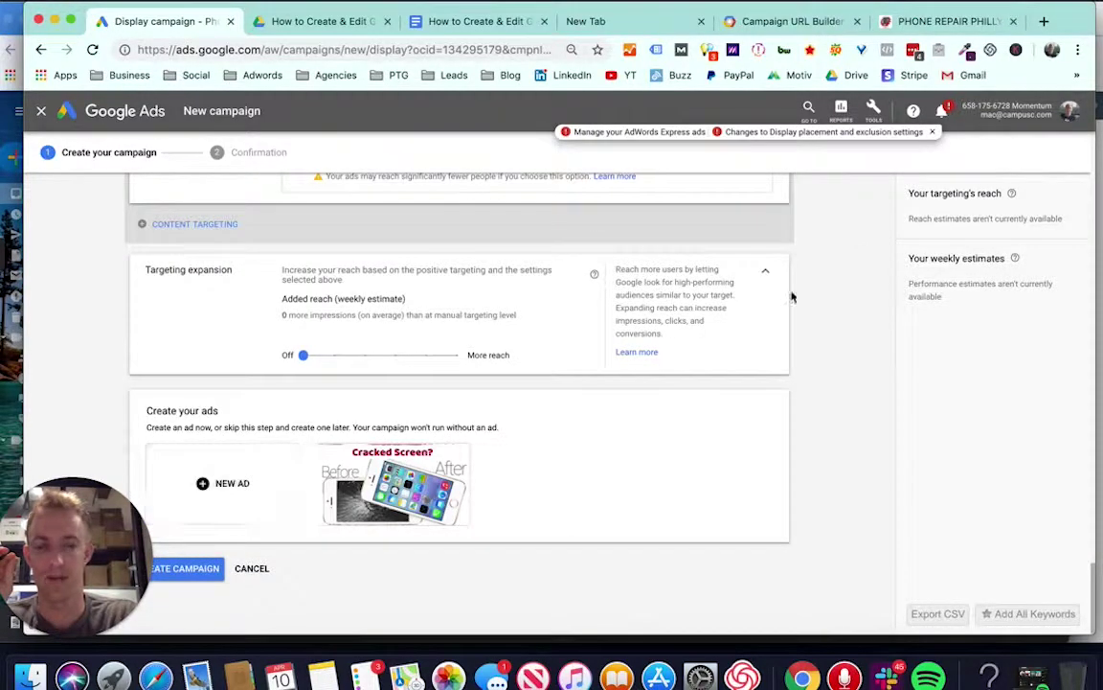
{"action": "left_click", "coordinate": [201, 570]}
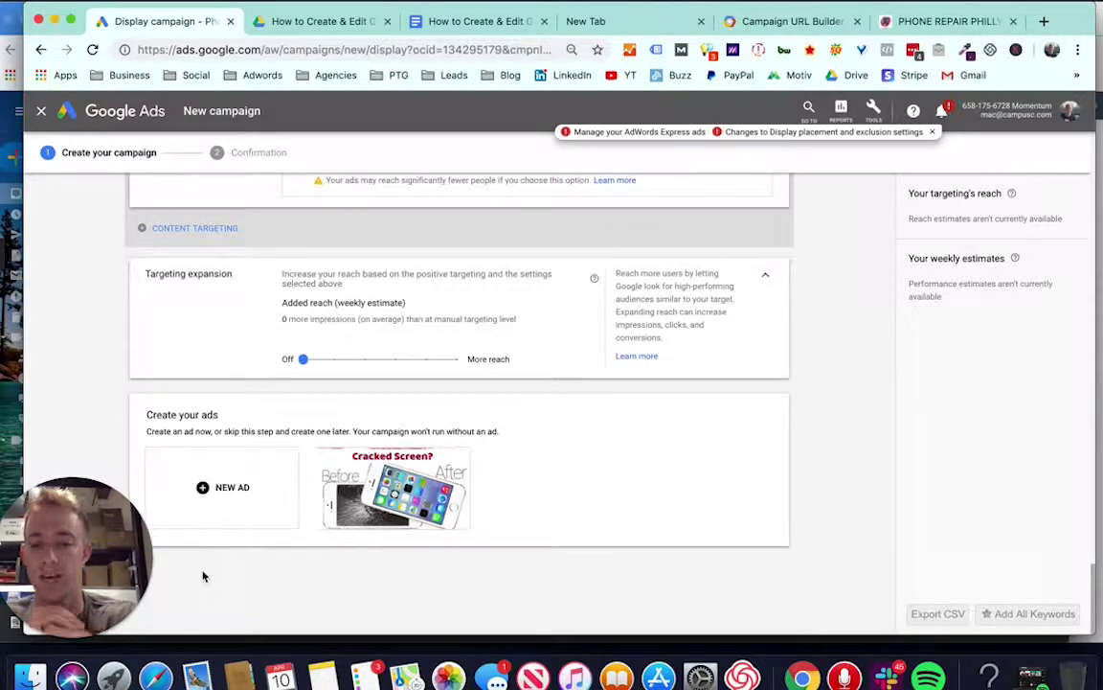
Switch to the "How to Create & Edit Google Display Ads" document and review its outline from login to tracking.
{"action": "left_click", "coordinate": [454, 29]}
{"action": "scroll", "coordinate": [431, 320], "scroll_direction": "up", "scroll_amount": 5}
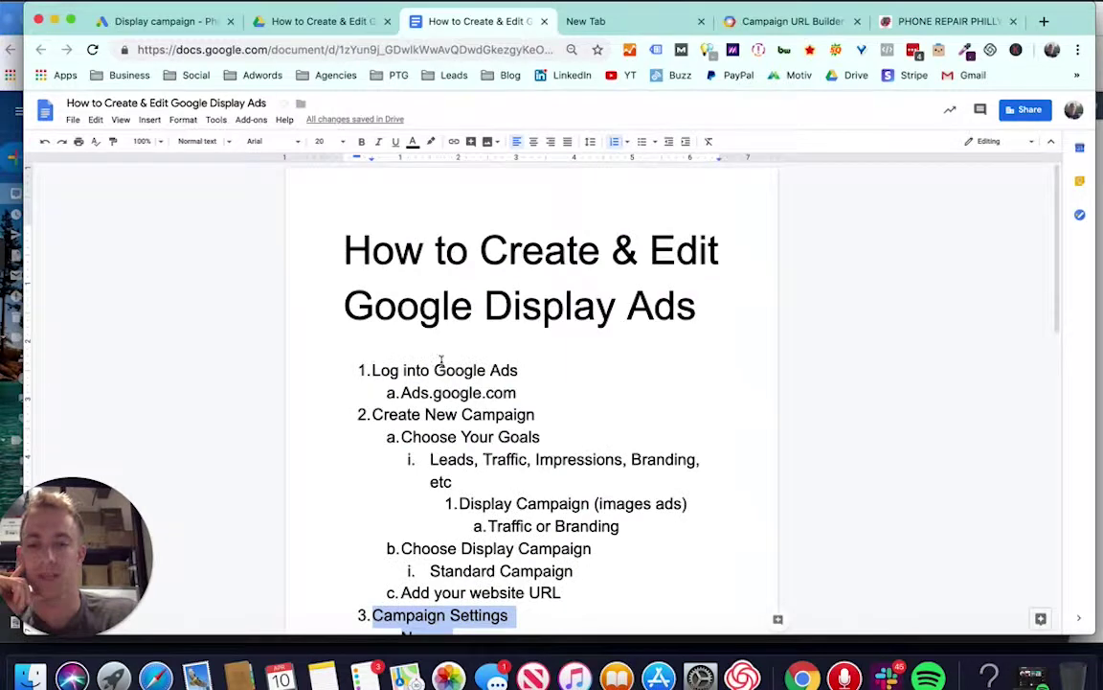
{"action": "scroll", "coordinate": [446, 386], "scroll_direction": "down", "scroll_amount": 6}
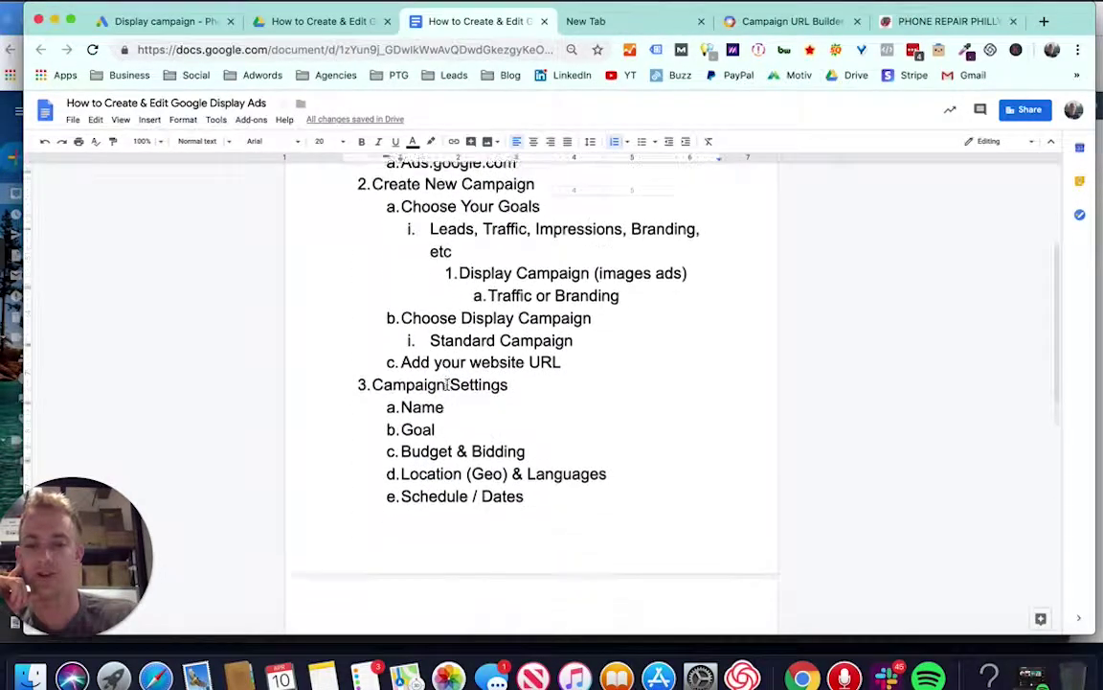
{"action": "scroll", "coordinate": [493, 334], "scroll_direction": "down", "scroll_amount": 2}
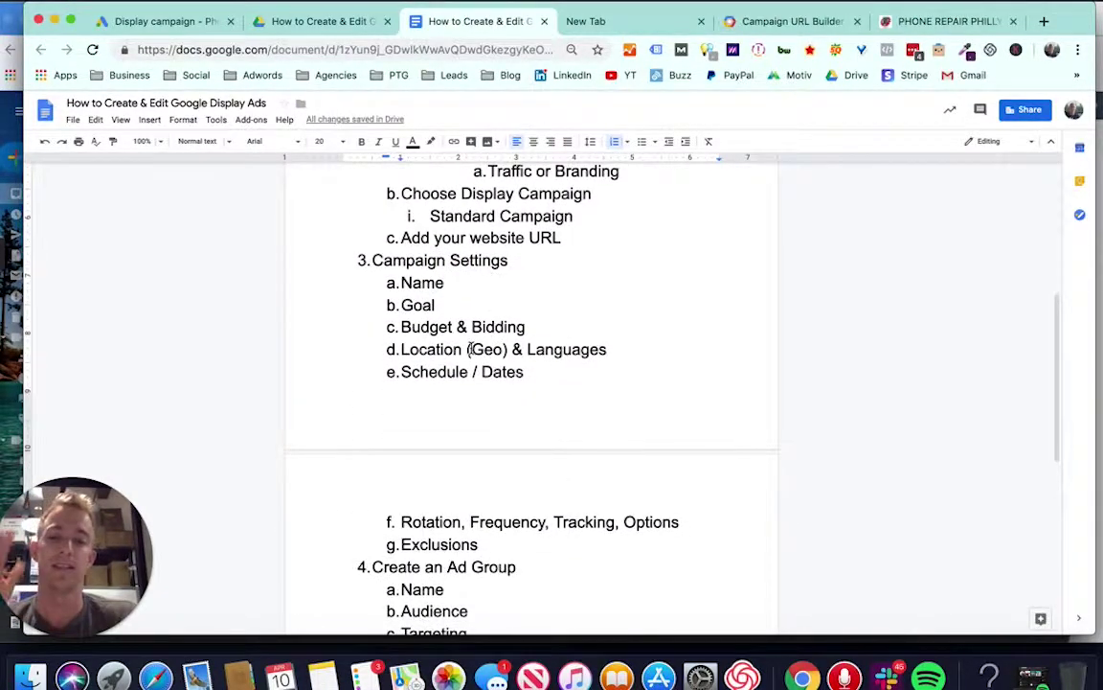
{"action": "scroll", "coordinate": [471, 349], "scroll_direction": "down", "scroll_amount": 2}
{"action": "scroll", "coordinate": [471, 349], "scroll_direction": "down", "scroll_amount": 3}
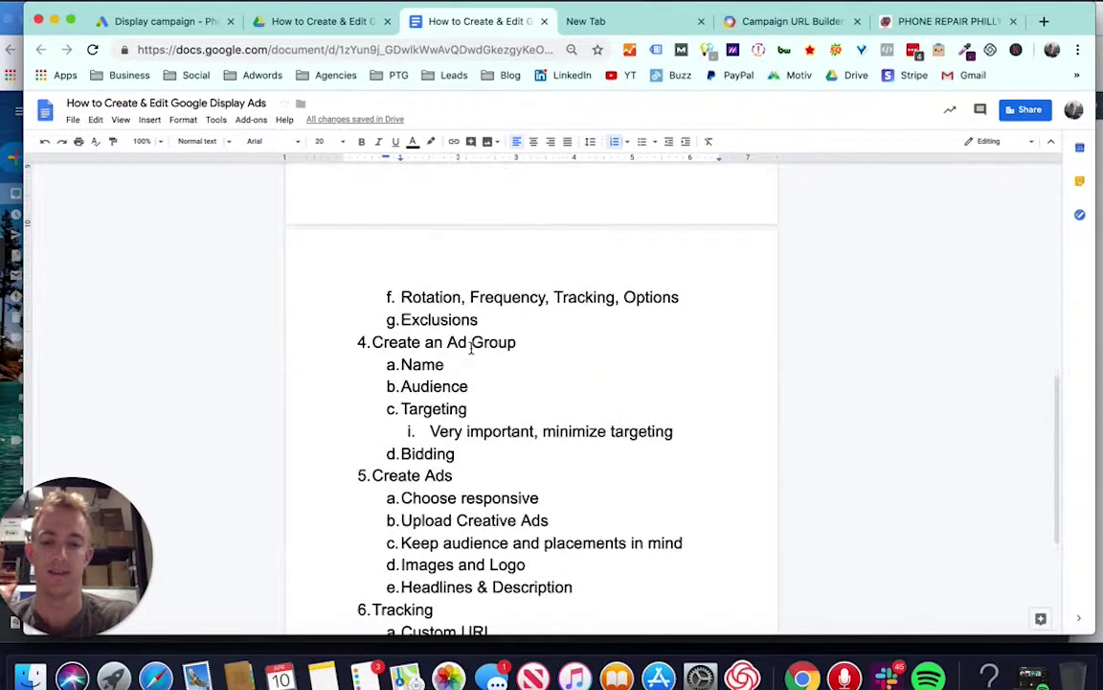
{"action": "scroll", "coordinate": [471, 349], "scroll_direction": "down", "scroll_amount": 5}
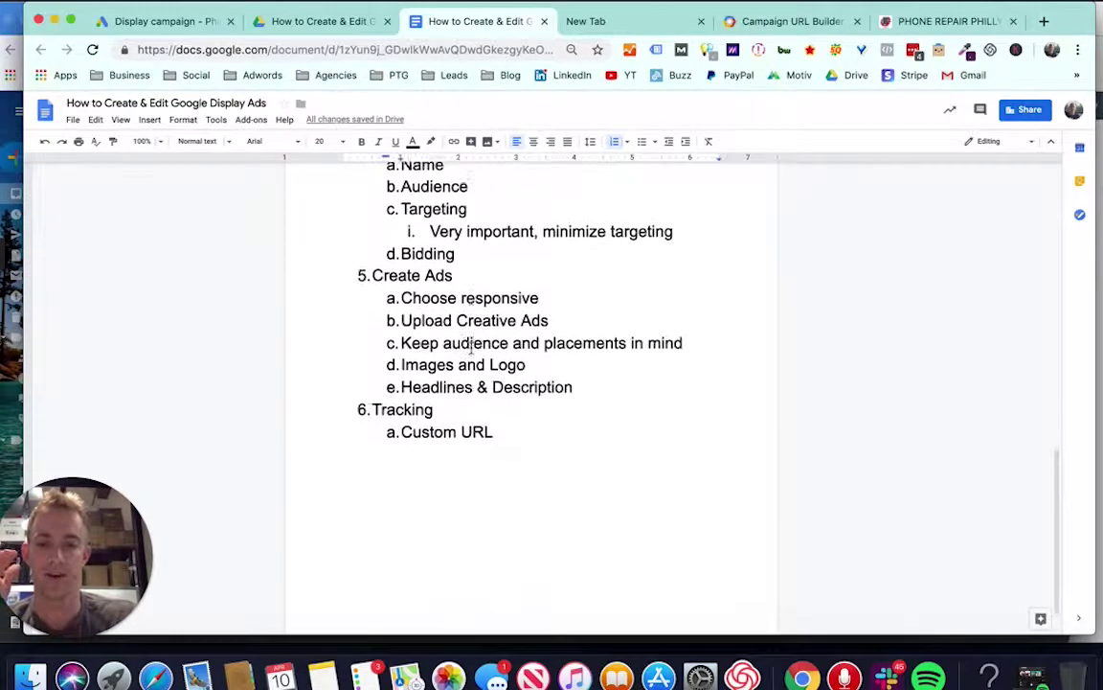
{"action": "scroll", "coordinate": [472, 348], "scroll_direction": "down", "scroll_amount": 1}
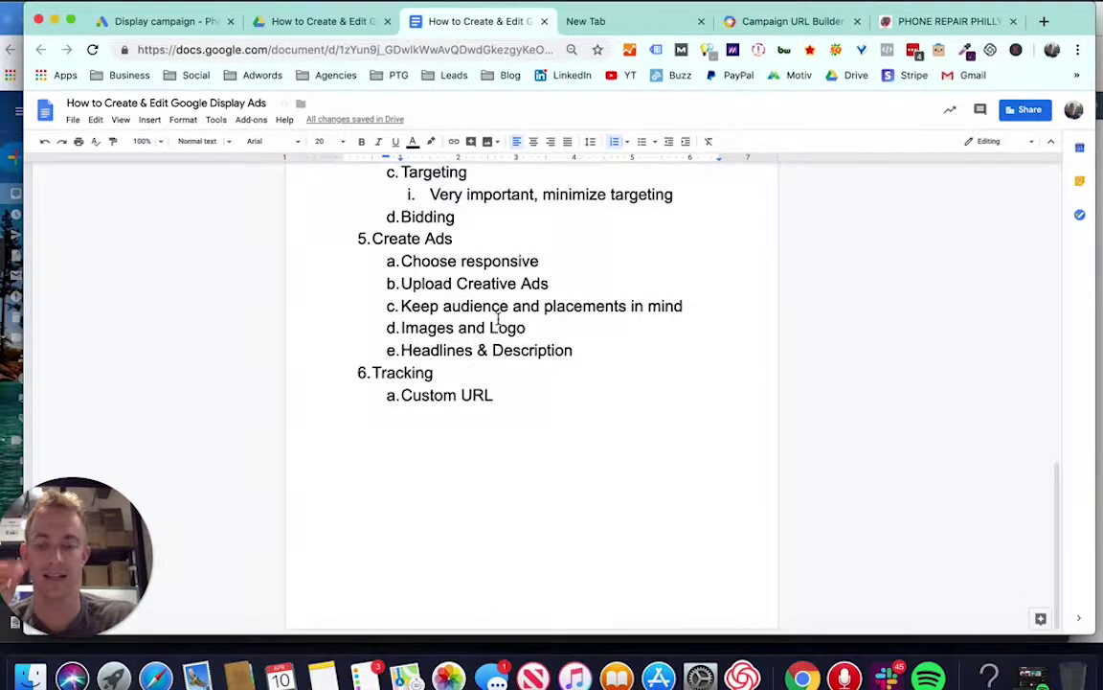
{"action": "left_click", "coordinate": [506, 406]}
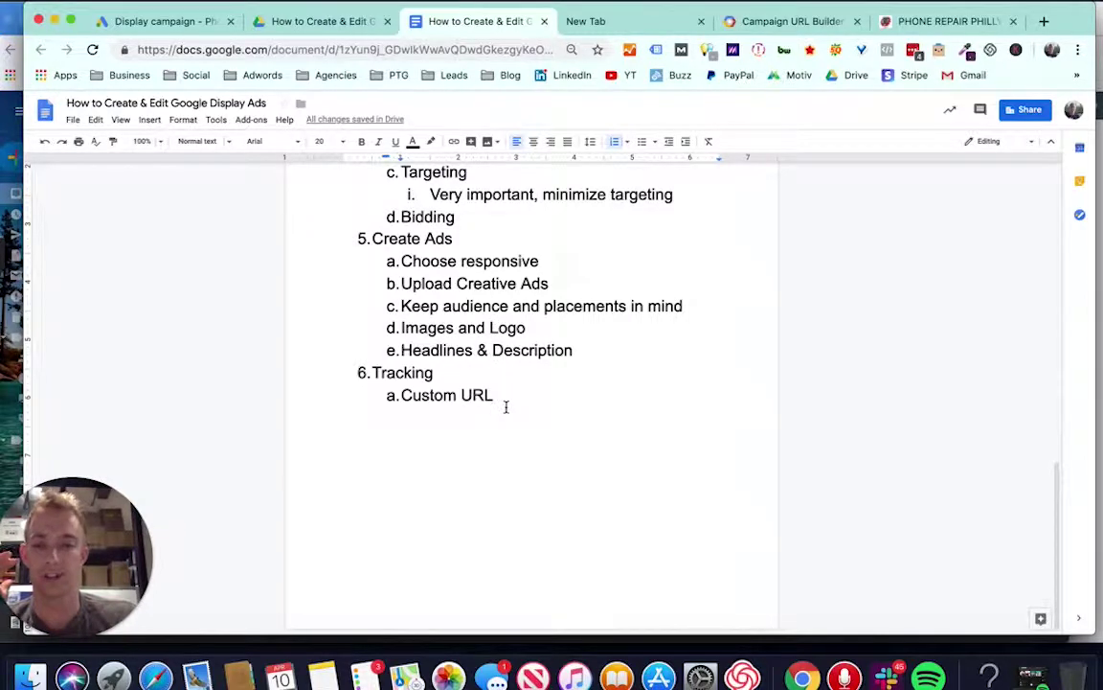
{"action": "scroll", "coordinate": [492, 370], "scroll_direction": "up", "scroll_amount": 8}
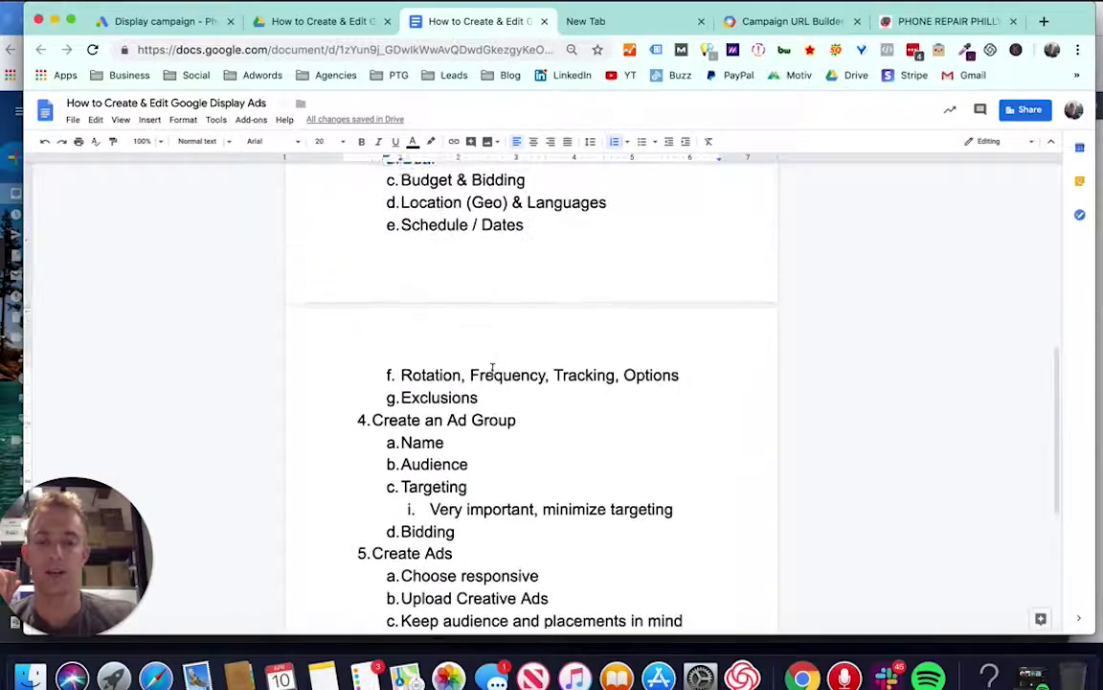
{"action": "scroll", "coordinate": [493, 369], "scroll_direction": "up", "scroll_amount": 15}
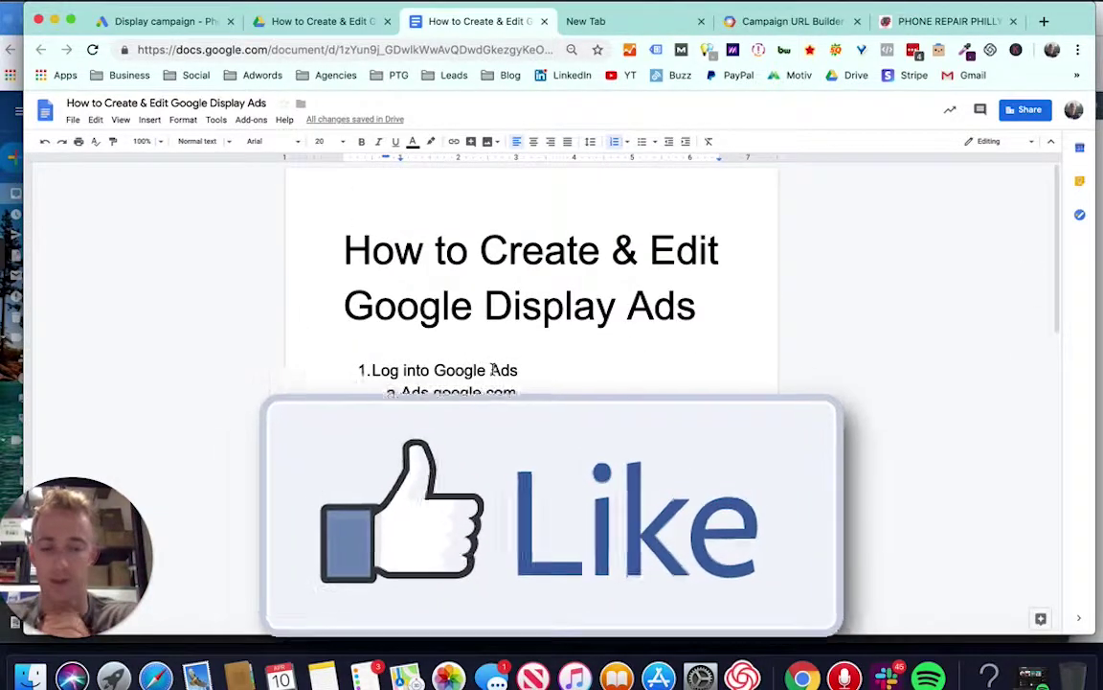
{"action": "scroll", "coordinate": [492, 370], "scroll_direction": "down", "scroll_amount": 8}
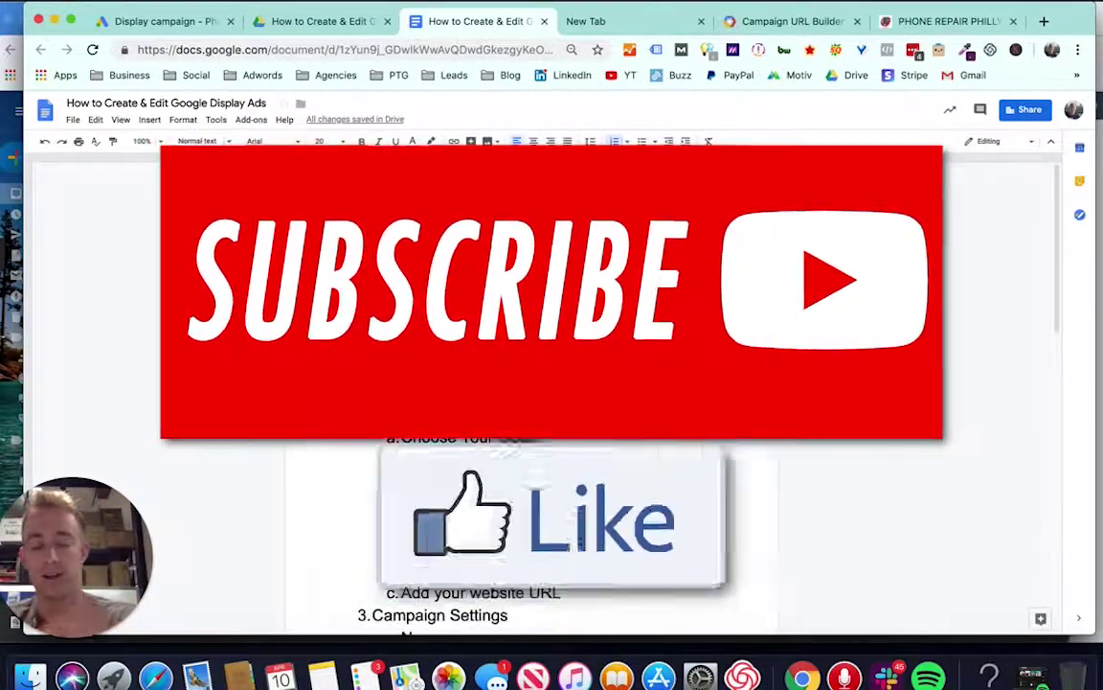